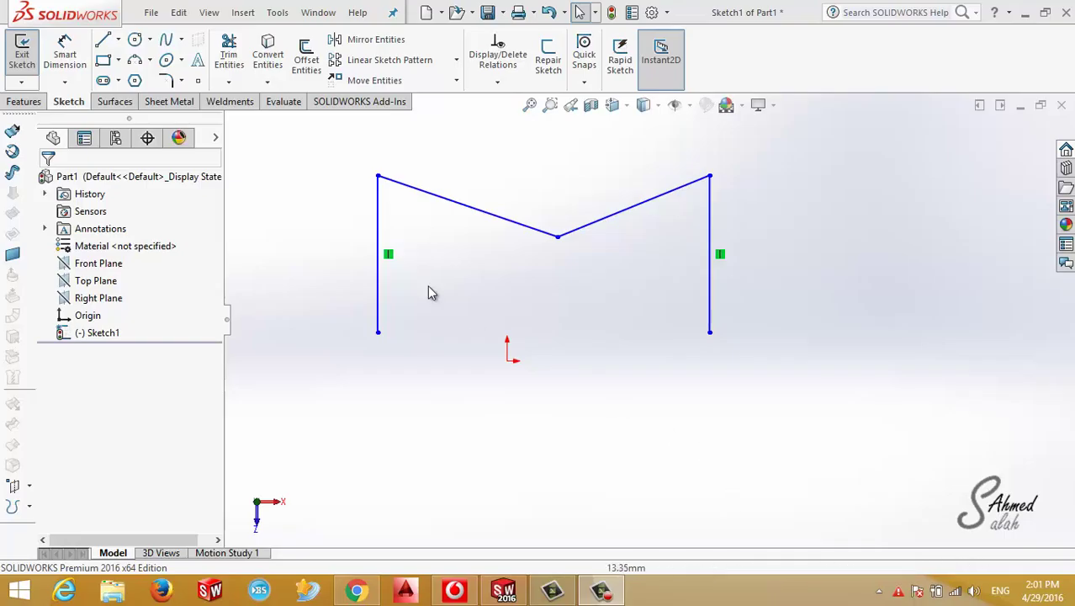
Extrude the M-shaped sketch as a thin feature 50 mm deep with 20 mm thick walls.
{"action": "left_click", "coordinate": [24, 101]}
{"action": "left_click", "coordinate": [29, 53]}
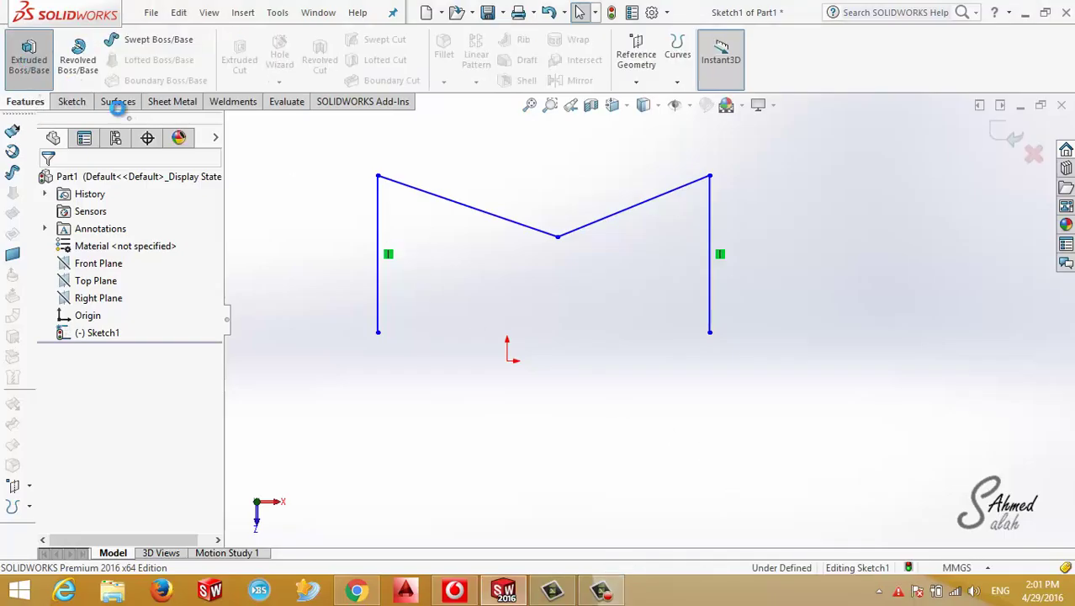
{"action": "scroll", "coordinate": [435, 307], "scroll_direction": "up", "scroll_amount": 2}
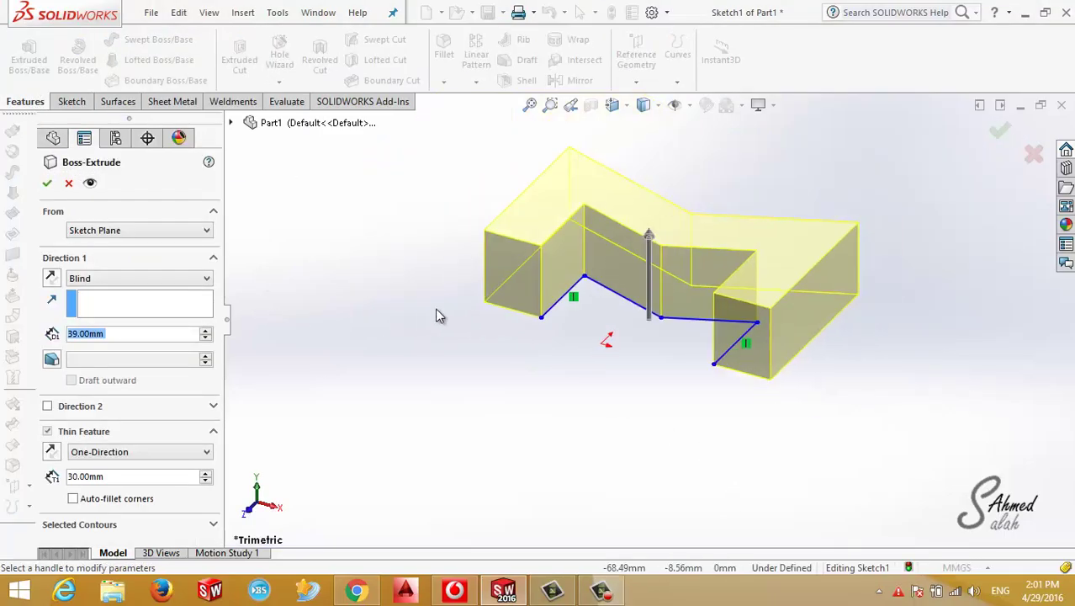
{"action": "scroll", "coordinate": [435, 307], "scroll_direction": "down", "scroll_amount": 2}
{"action": "scroll", "coordinate": [439, 304], "scroll_direction": "down", "scroll_amount": 2}
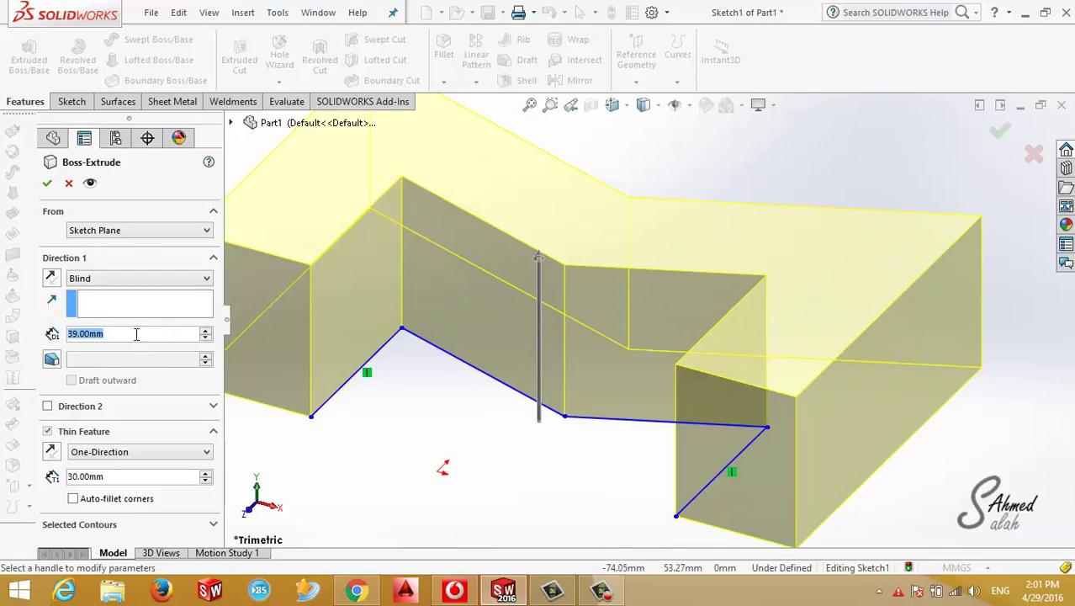
{"action": "type", "text": "50"}
{"action": "key", "text": "Return"}
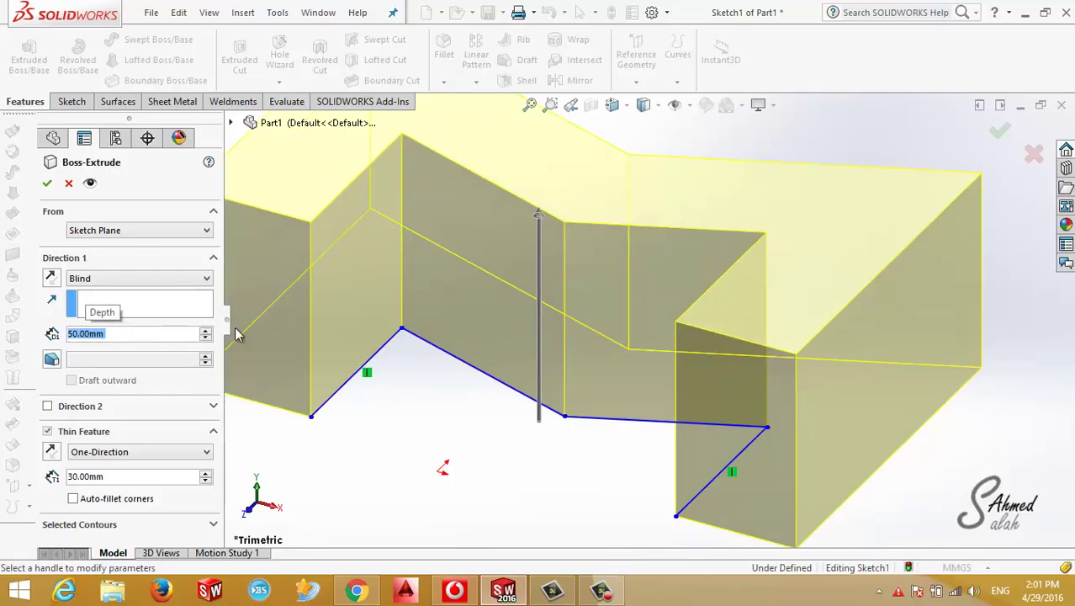
{"action": "double_click", "coordinate": [91, 476]}
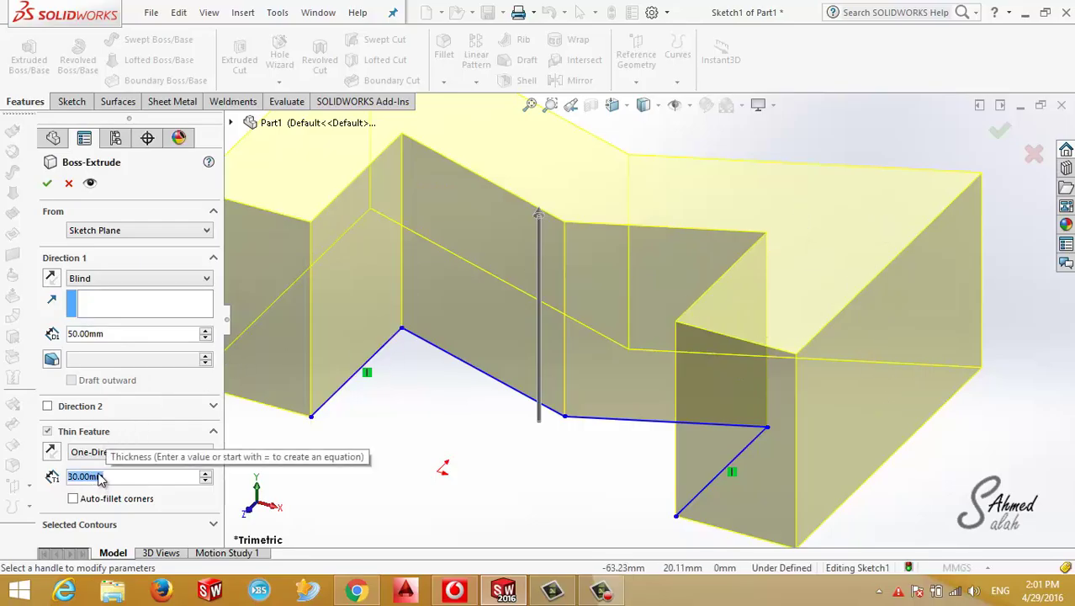
{"action": "type", "text": "20"}
{"action": "key", "text": "Return"}
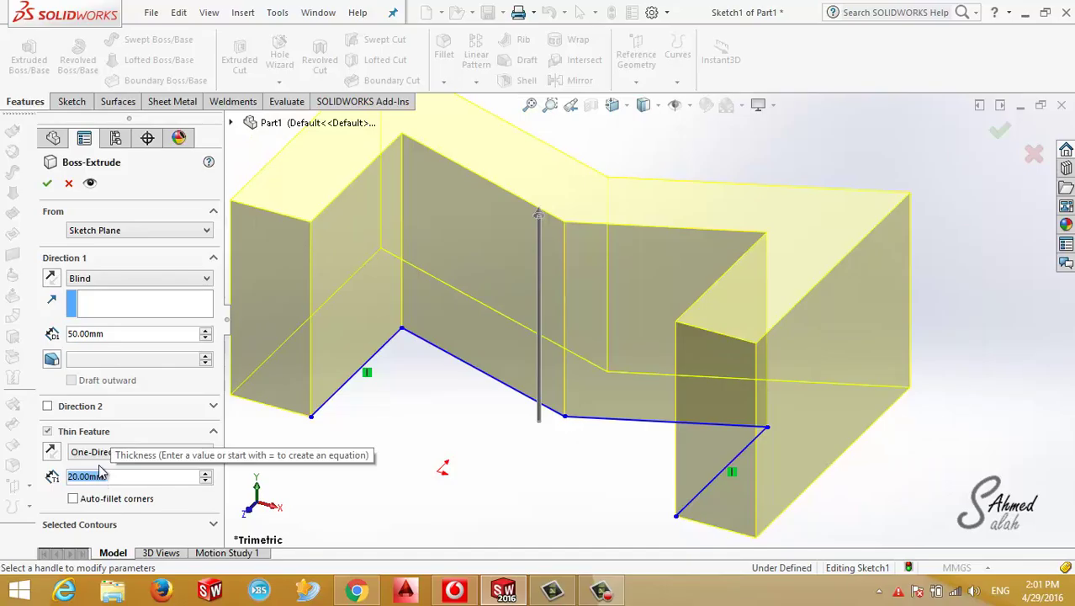
{"action": "left_click", "coordinate": [48, 184]}
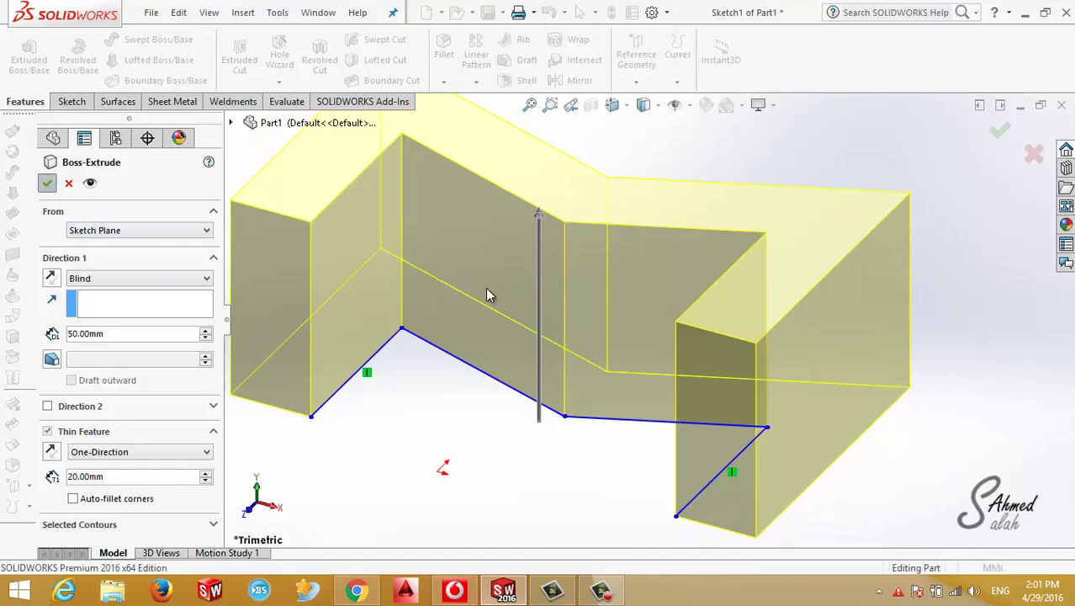
{"action": "mouse_move", "coordinate": [565, 267]}
{"action": "middle_mouse_down"}
{"action": "mouse_move", "coordinate": [548, 255]}
{"action": "mouse_move", "coordinate": [429, 329]}
{"action": "mouse_move", "coordinate": [519, 341]}
{"action": "middle_mouse_up"}
Sketch a small circle on the wall face.
{"action": "right_click", "coordinate": [516, 333]}
{"action": "left_click", "coordinate": [539, 152]}
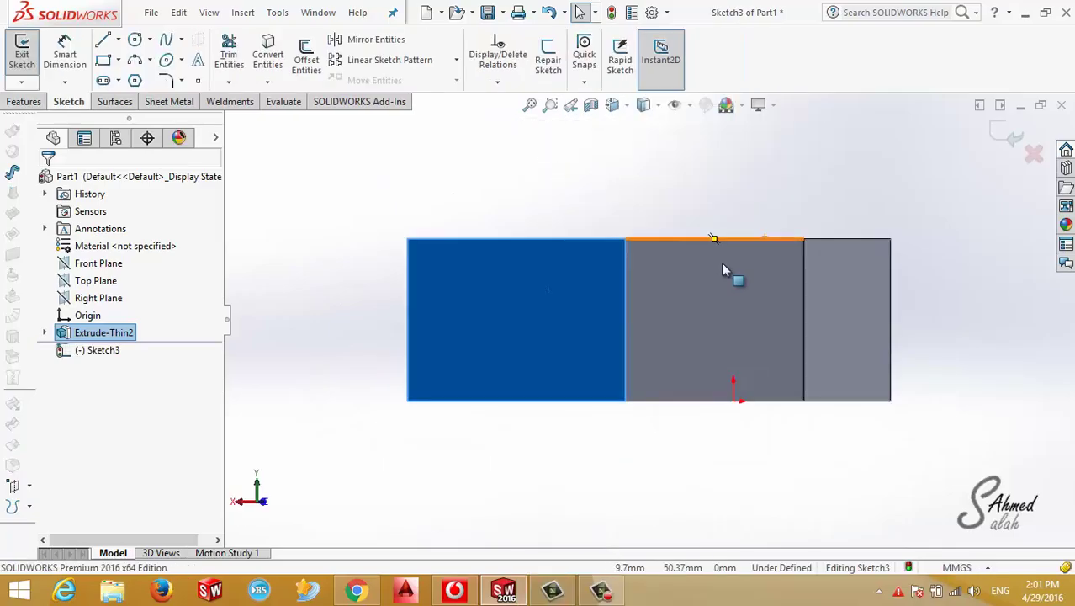
{"action": "key", "text": "Escape"}
{"action": "left_click", "coordinate": [138, 44]}
{"action": "left_click", "coordinate": [545, 282]}
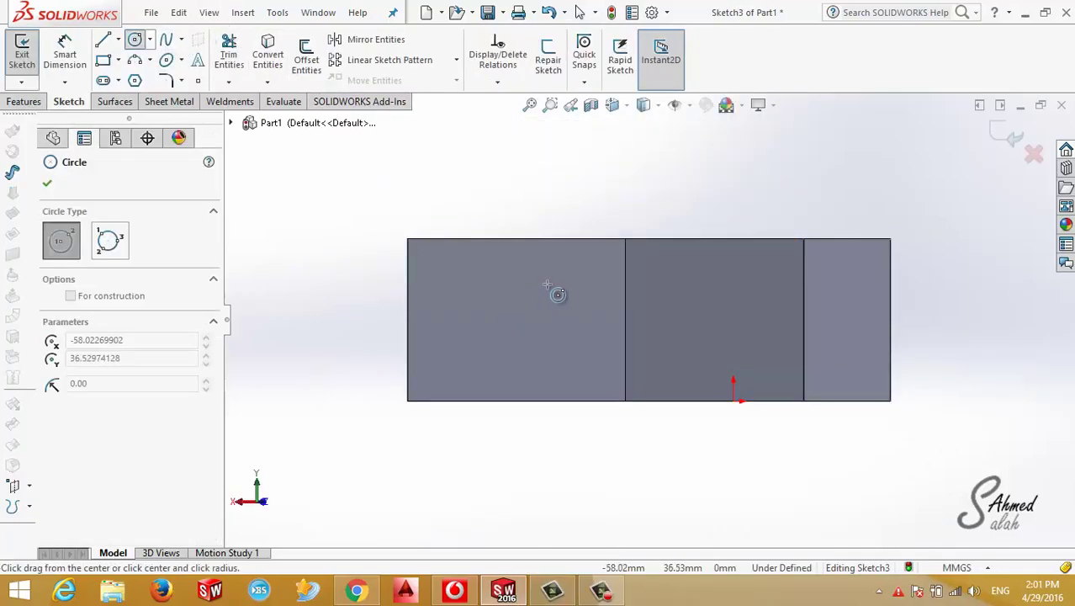
{"action": "left_click", "coordinate": [563, 296]}
{"action": "key", "text": "Escape"}
Extrude-cut the circle as a hole, directed along the right vertical edge.
{"action": "left_click", "coordinate": [26, 101]}
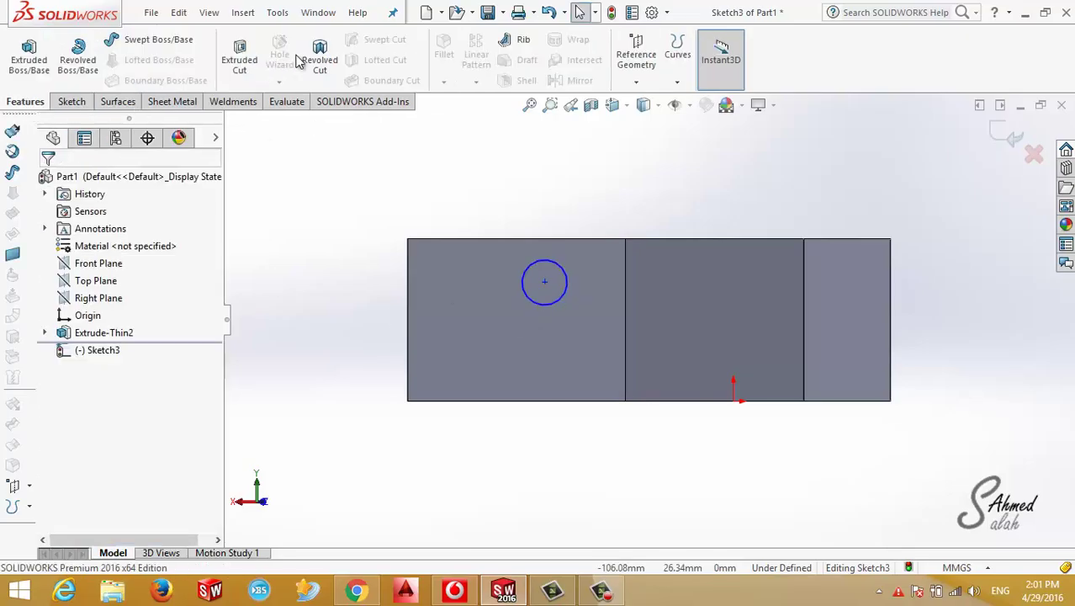
{"action": "left_click", "coordinate": [240, 55]}
{"action": "middle_click_drag", "start_coordinate": [533, 423], "coordinate": [551, 186]}
{"action": "left_click", "coordinate": [612, 104]}
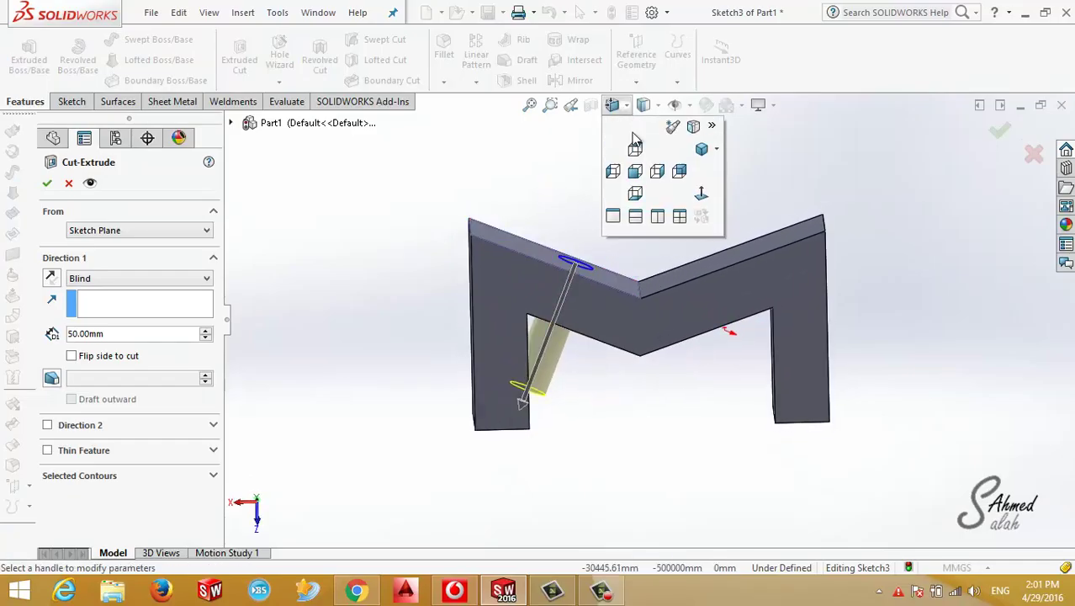
{"action": "left_click", "coordinate": [636, 171]}
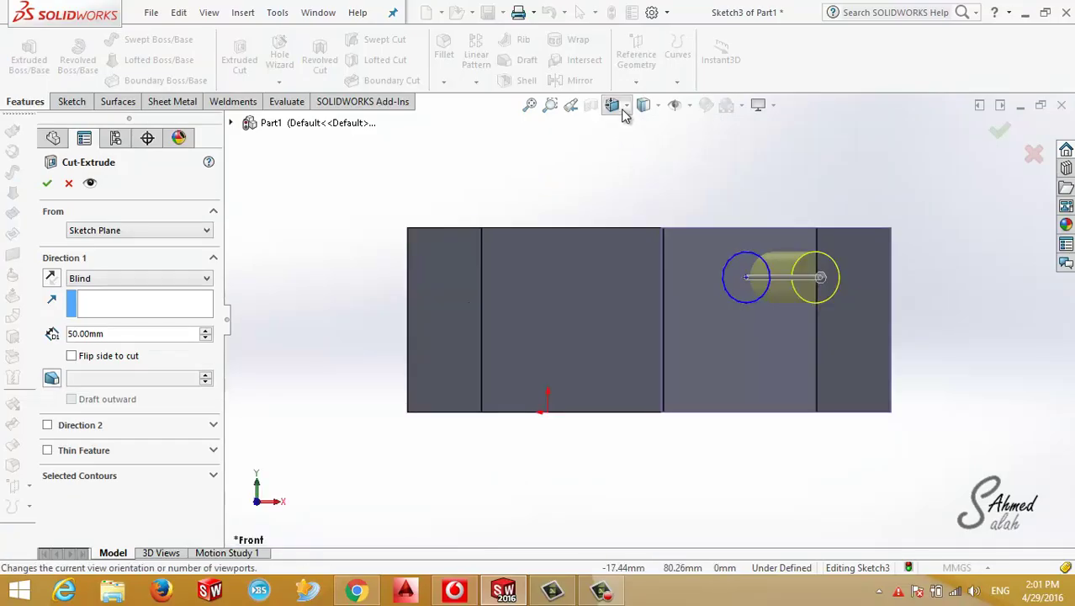
{"action": "left_click", "coordinate": [612, 104]}
{"action": "left_click", "coordinate": [632, 152]}
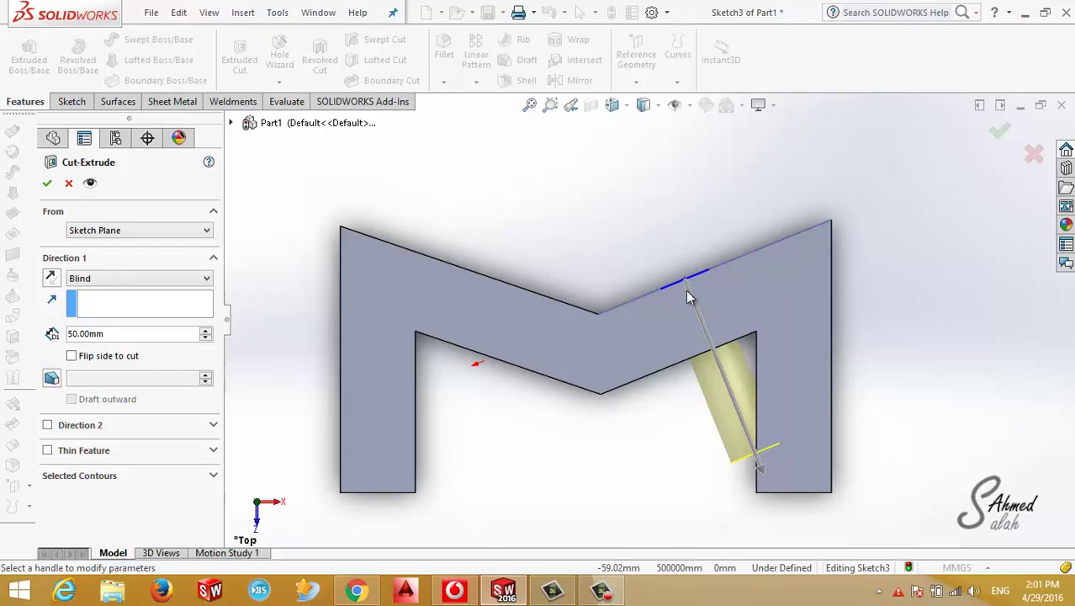
{"action": "left_click", "coordinate": [136, 312]}
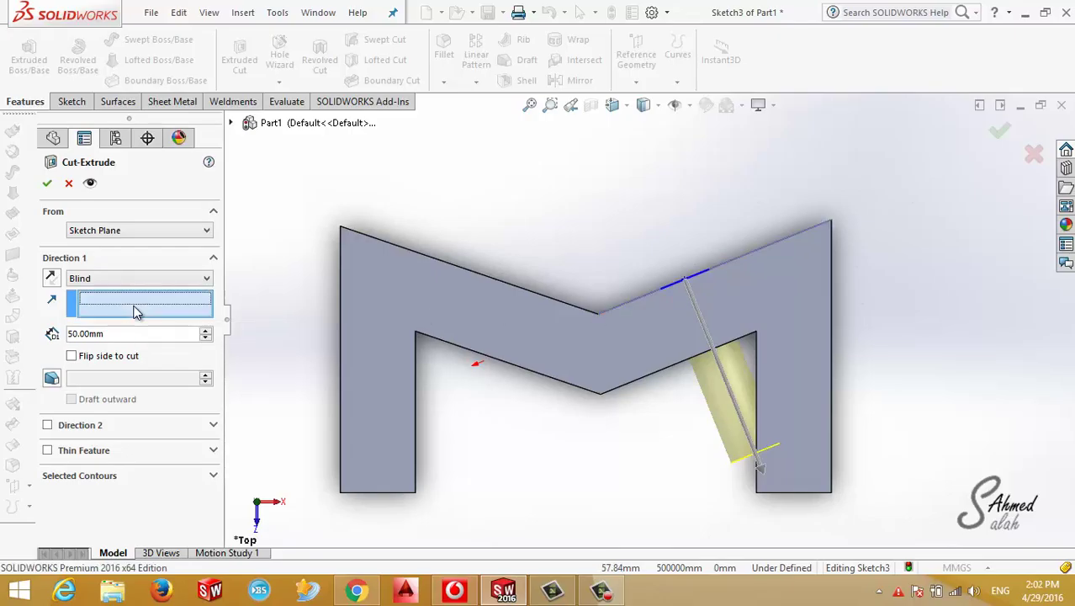
{"action": "left_click", "coordinate": [830, 342]}
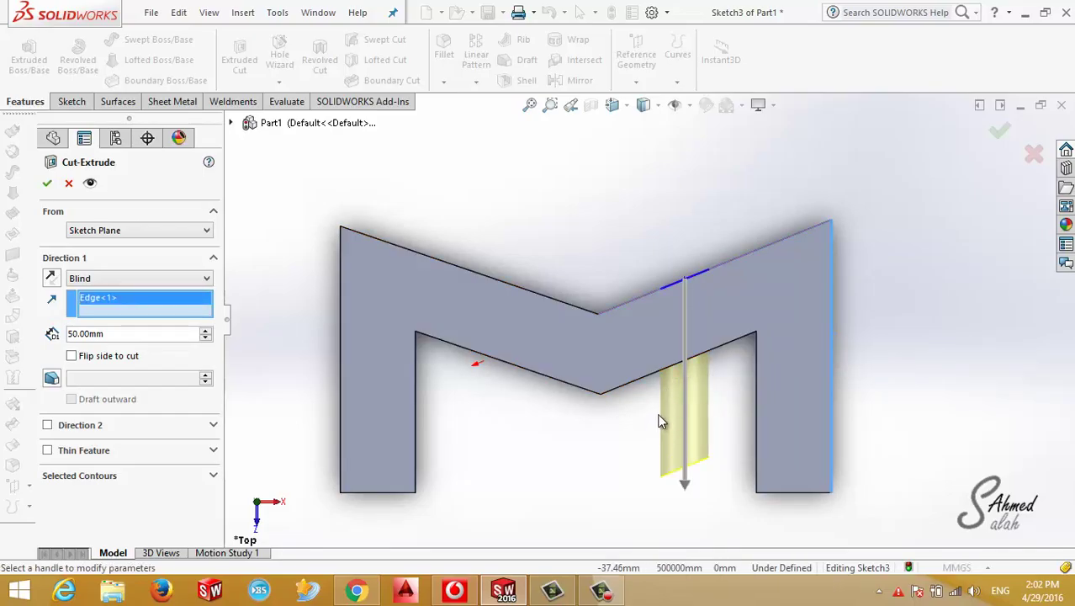
{"action": "left_click", "coordinate": [47, 185]}
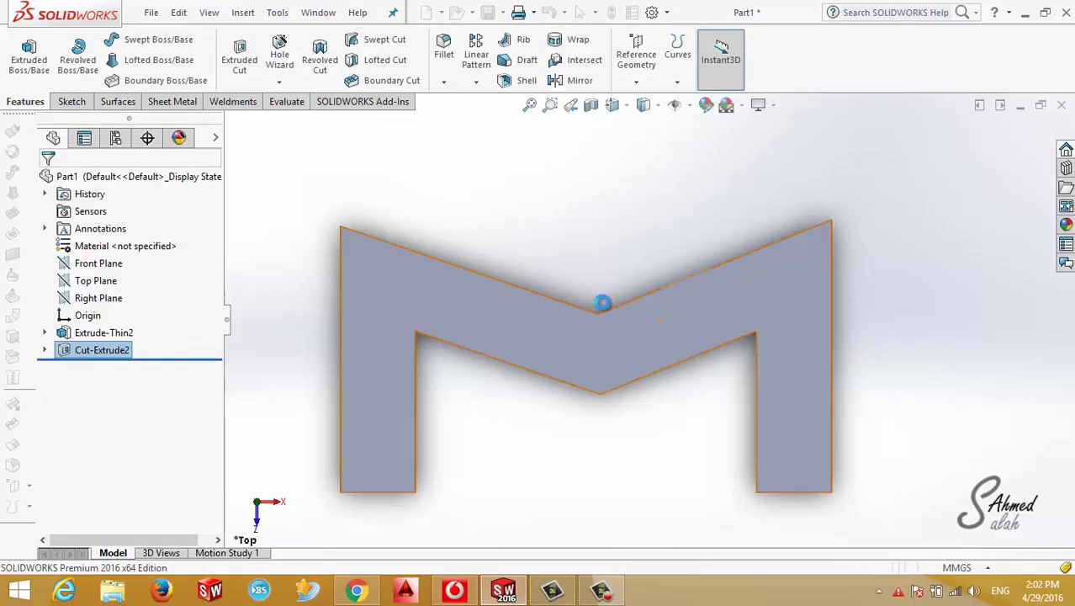
Inspect the new hole, then undo the cut and the extrusion.
{"action": "middle_click_drag", "start_coordinate": [596, 344], "coordinate": [688, 467]}
{"action": "scroll", "coordinate": [692, 328], "scroll_direction": "down", "scroll_amount": 5}
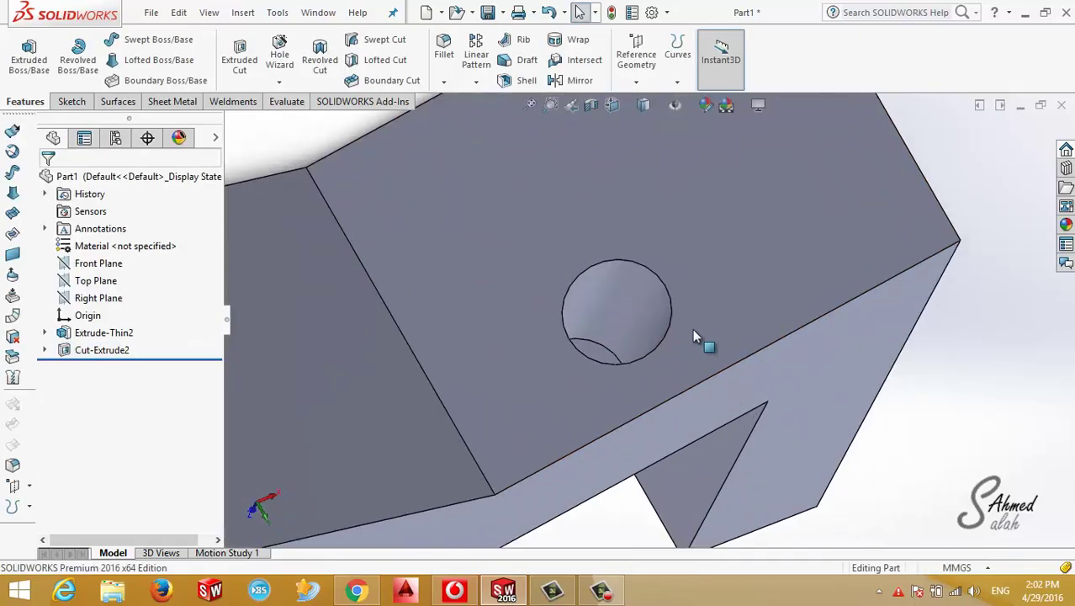
{"action": "mouse_move", "coordinate": [692, 328]}
{"action": "middle_mouse_down"}
{"action": "mouse_move", "coordinate": [676, 253]}
{"action": "mouse_move", "coordinate": [637, 313]}
{"action": "middle_mouse_up"}
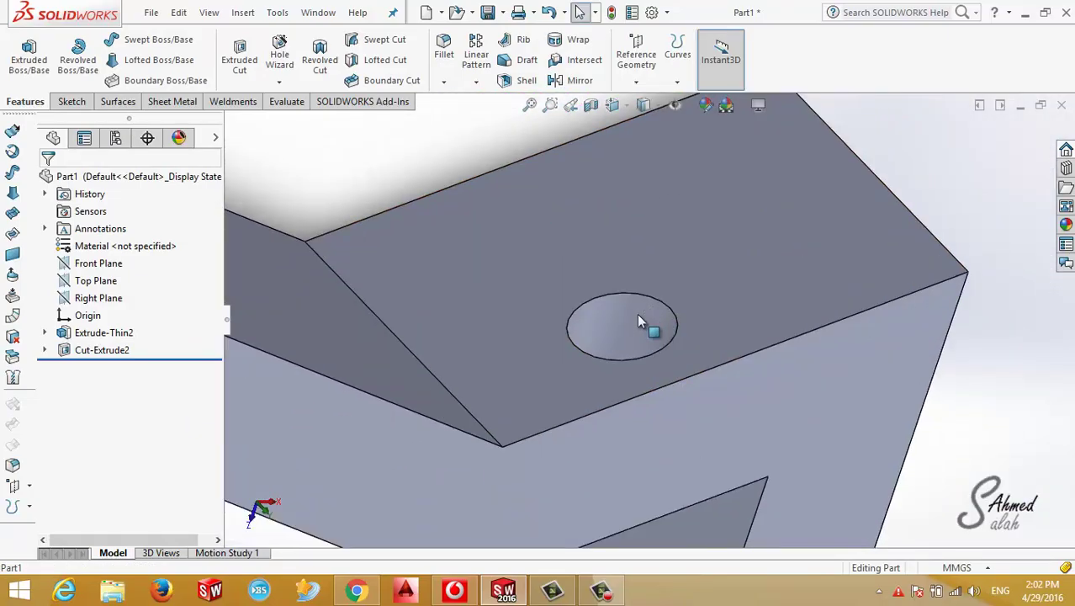
{"action": "left_click", "coordinate": [632, 328]}
{"action": "key", "text": "ctrl+z"}
{"action": "key", "text": "ctrl+z"}
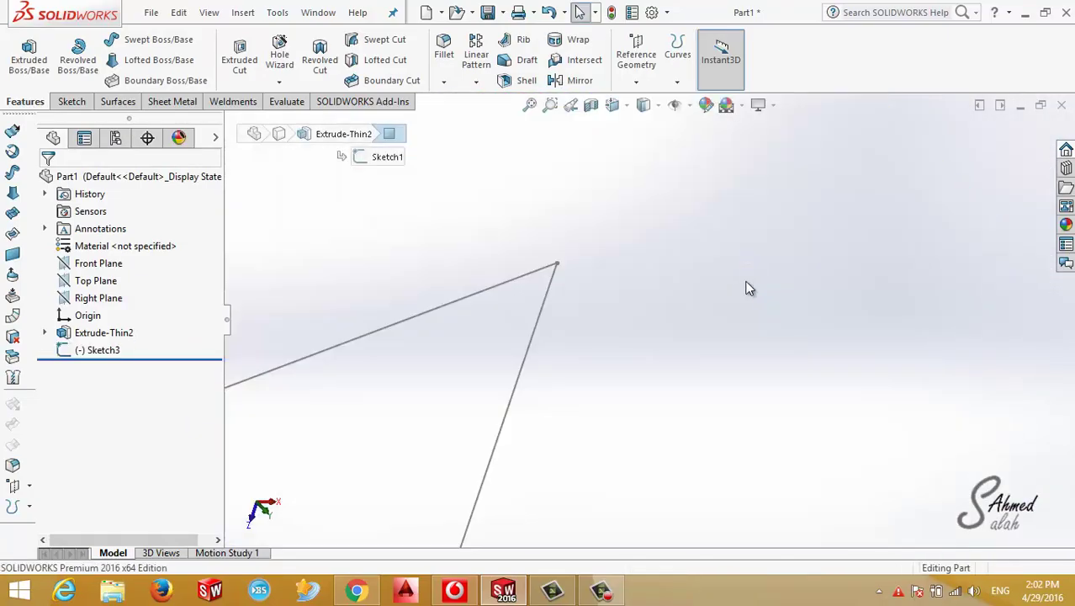
{"action": "key", "text": "ctrl+z"}
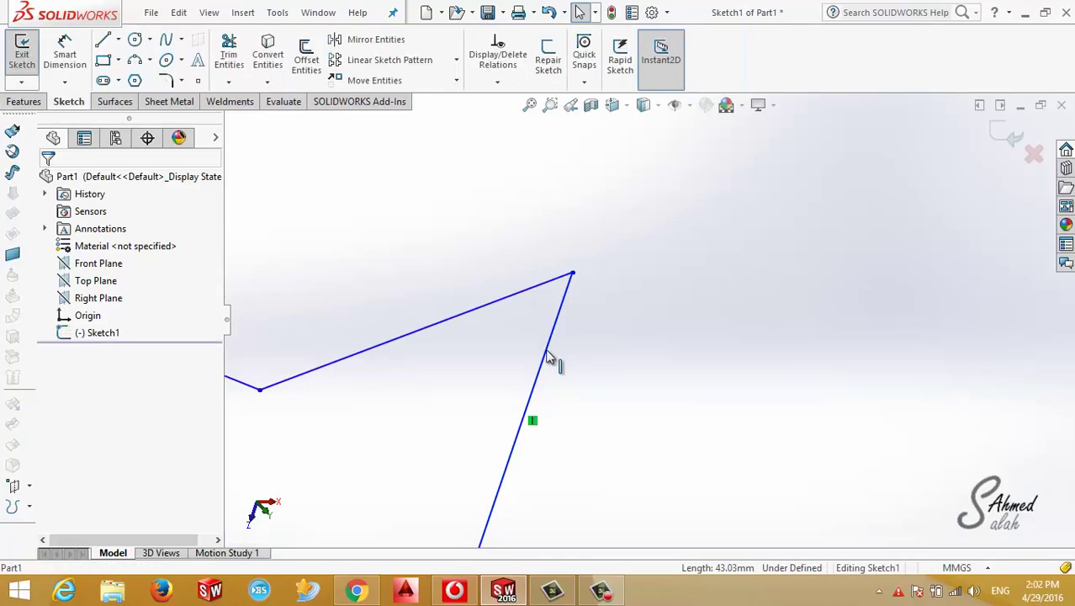
In Top view, draw a line joining the bottom ends of the M's two legs.
{"action": "key", "text": "ctrl+8"}
{"action": "left_click", "coordinate": [102, 40]}
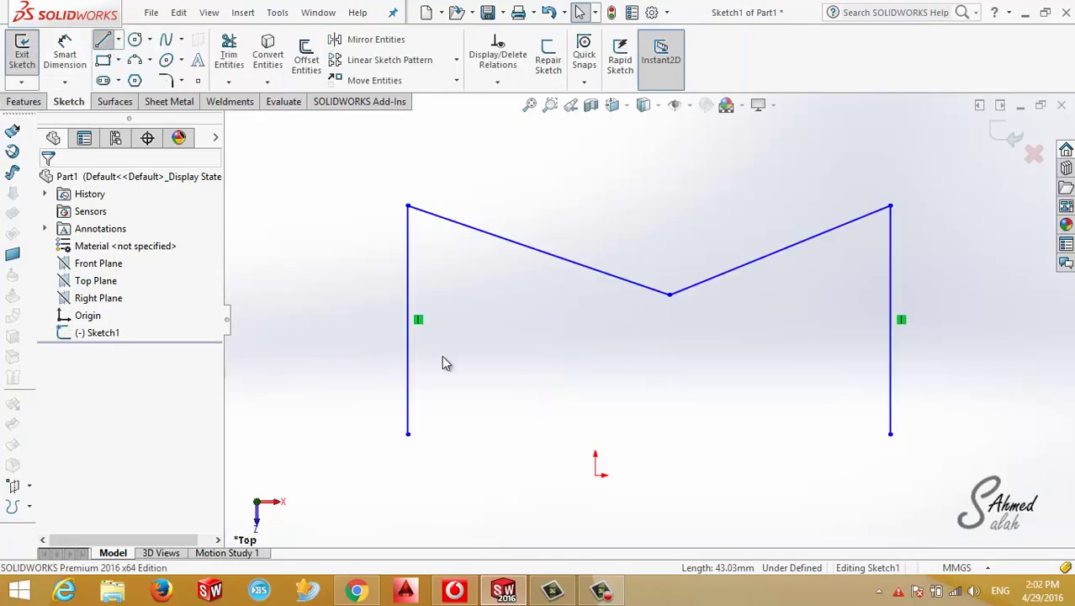
{"action": "scroll", "coordinate": [422, 429], "scroll_direction": "down", "scroll_amount": 3}
{"action": "scroll", "coordinate": [477, 391], "scroll_direction": "down", "scroll_amount": 2}
{"action": "middle_click_drag", "start_coordinate": [477, 390], "coordinate": [512, 377], "text": "ctrl"}
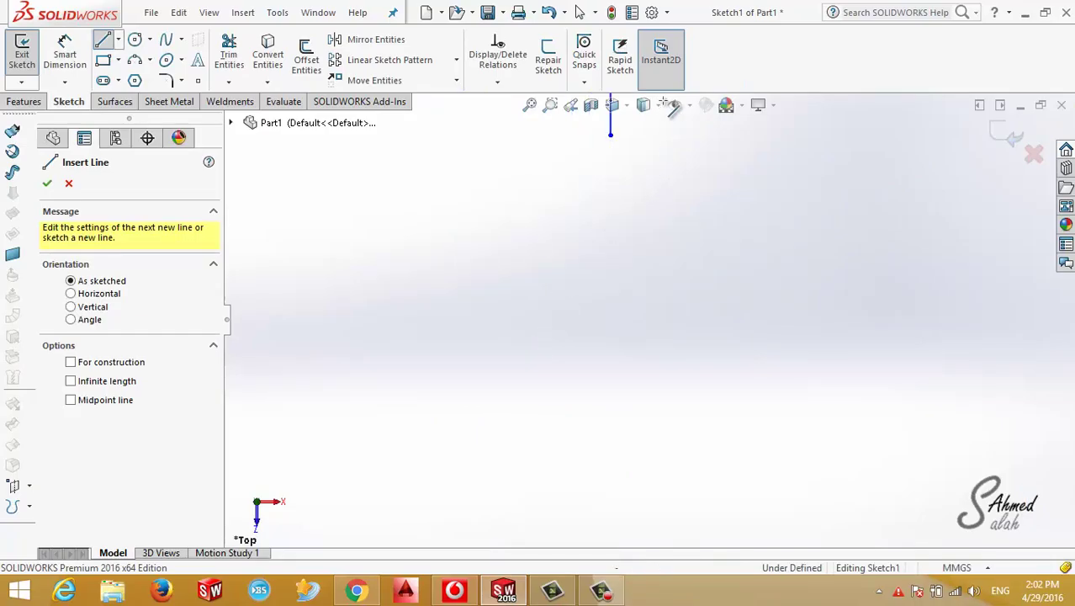
{"action": "middle_click_drag", "start_coordinate": [712, 259], "coordinate": [676, 277], "text": "ctrl"}
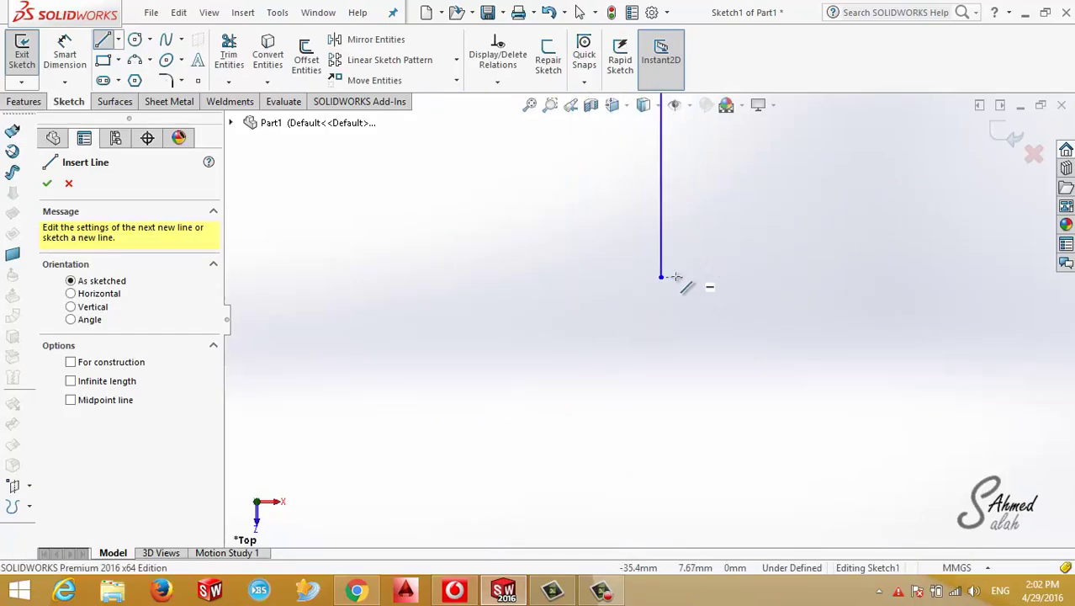
{"action": "left_click", "coordinate": [663, 277]}
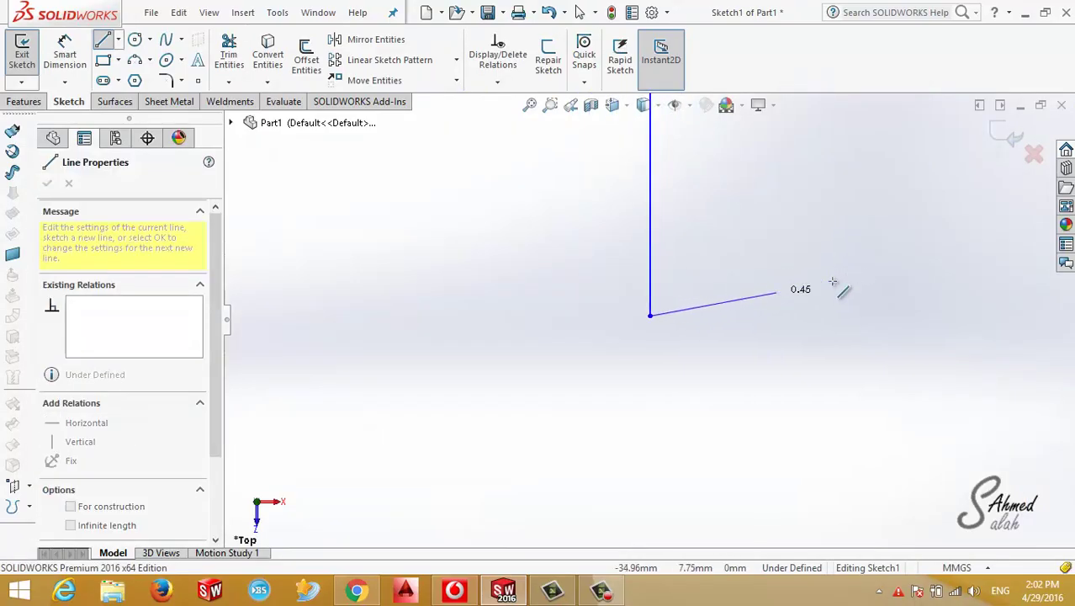
{"action": "scroll", "coordinate": [849, 304], "scroll_direction": "up", "scroll_amount": 5}
{"action": "scroll", "coordinate": [841, 323], "scroll_direction": "down", "scroll_amount": 3}
{"action": "scroll", "coordinate": [799, 325], "scroll_direction": "down", "scroll_amount": 2}
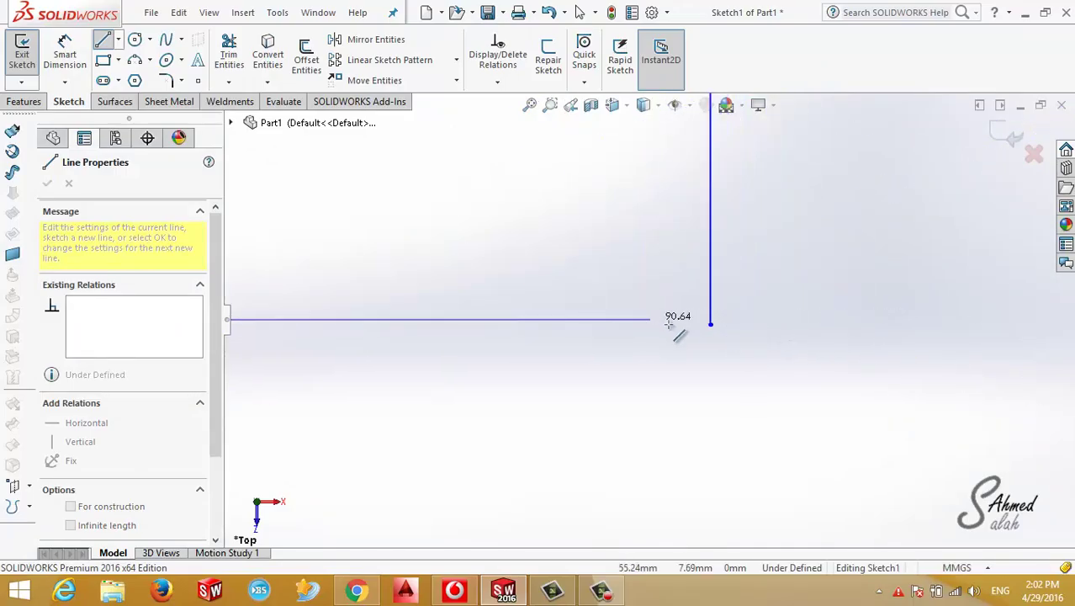
{"action": "left_click", "coordinate": [709, 324]}
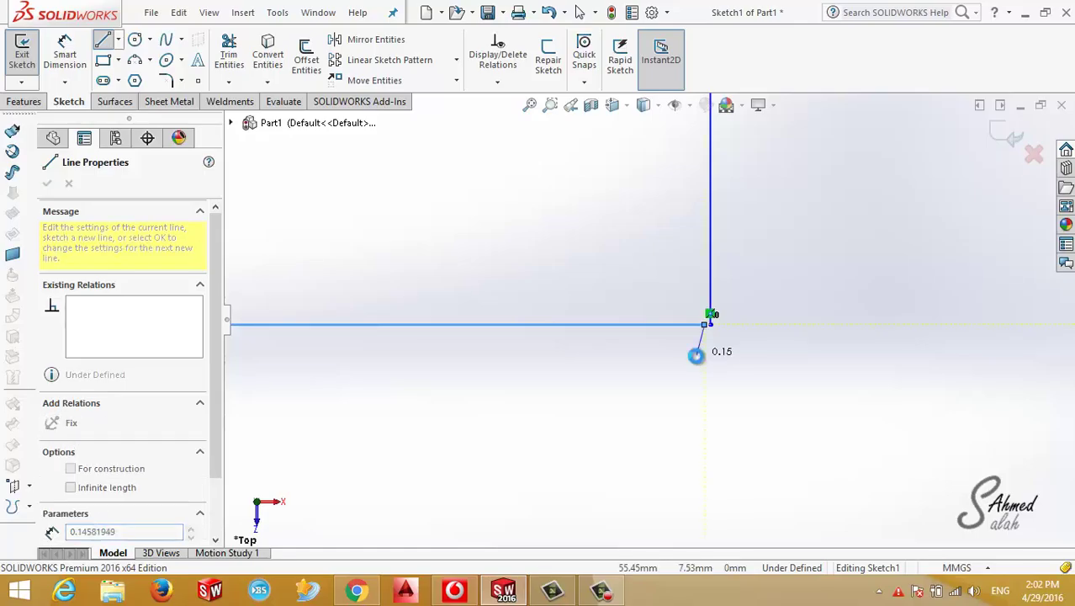
{"action": "key", "text": "Escape"}
Check the sketch for gaps between endpoints.
{"action": "scroll", "coordinate": [605, 348], "scroll_direction": "up", "scroll_amount": 2}
{"action": "scroll", "coordinate": [601, 351], "scroll_direction": "up", "scroll_amount": 3}
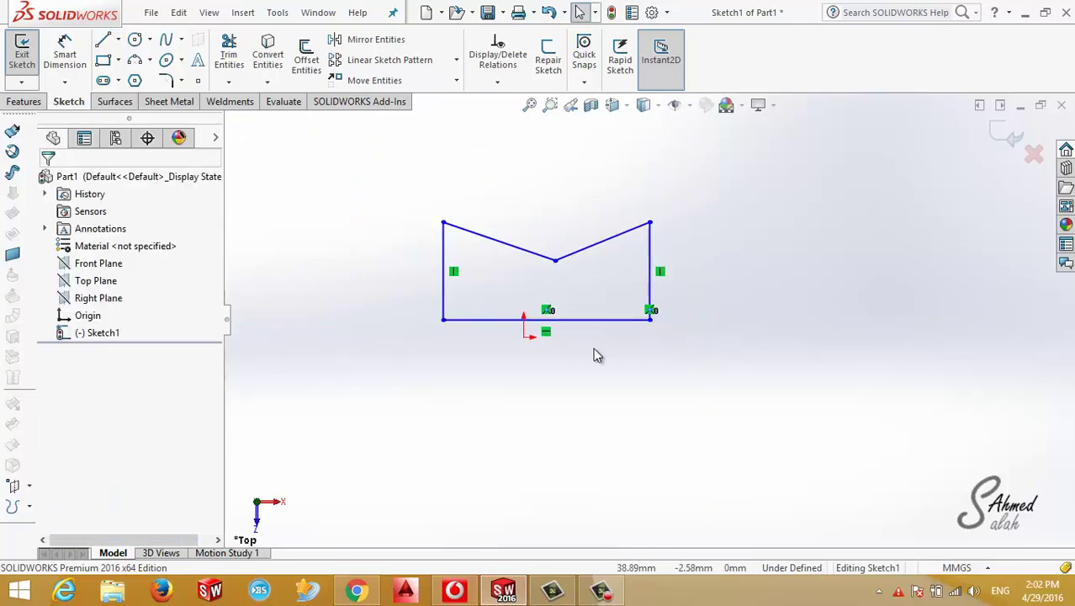
{"action": "scroll", "coordinate": [584, 311], "scroll_direction": "down", "scroll_amount": 1}
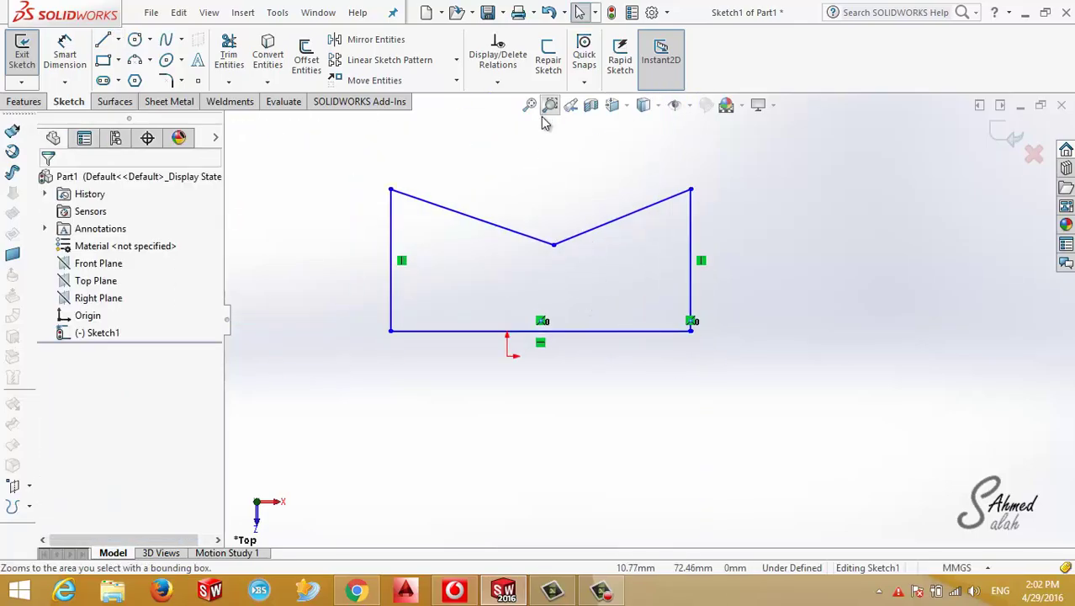
{"action": "left_click", "coordinate": [548, 57]}
{"action": "type", "text": ".00000001"}
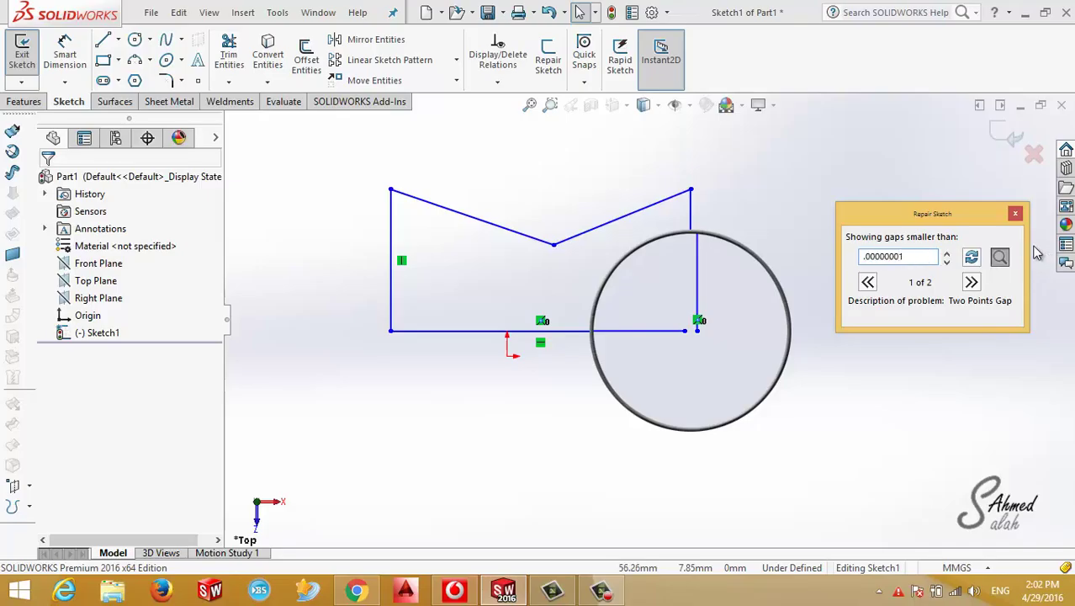
Join the bottom line's ends to the right and left corners, closing both gaps, then exit repair.
{"action": "left_click", "coordinate": [1004, 265]}
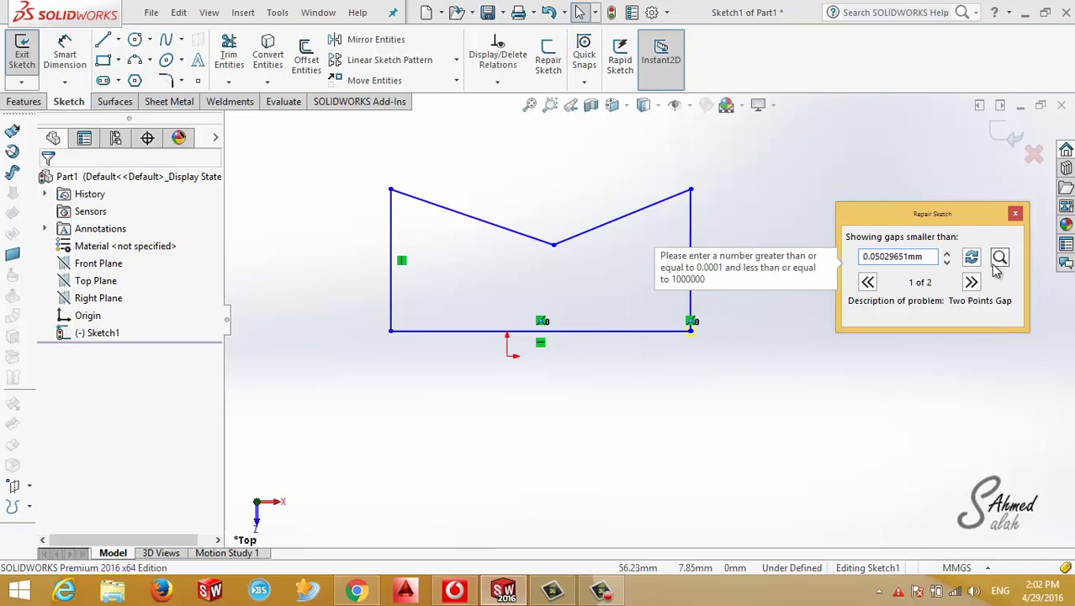
{"action": "left_click", "coordinate": [1001, 258]}
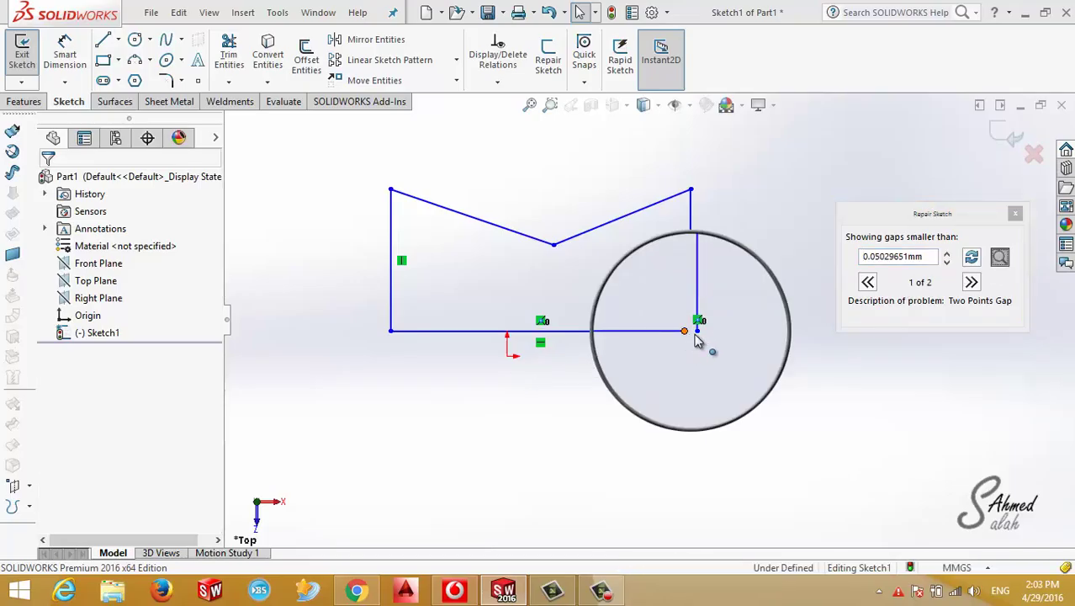
{"action": "left_click_drag", "start_coordinate": [686, 337], "coordinate": [698, 340]}
{"action": "key", "text": "Escape"}
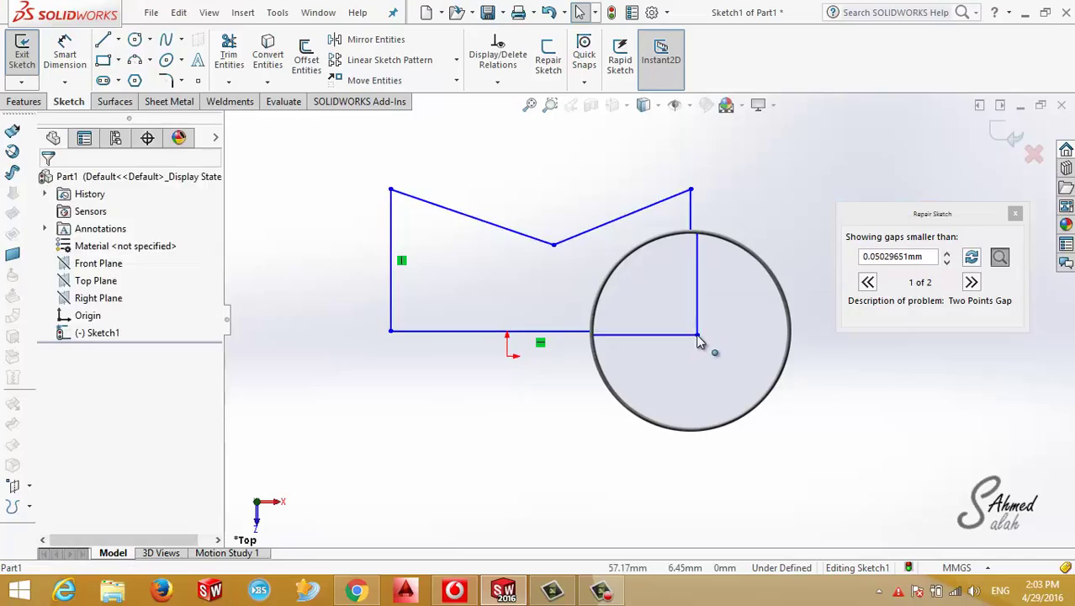
{"action": "left_click", "coordinate": [971, 283]}
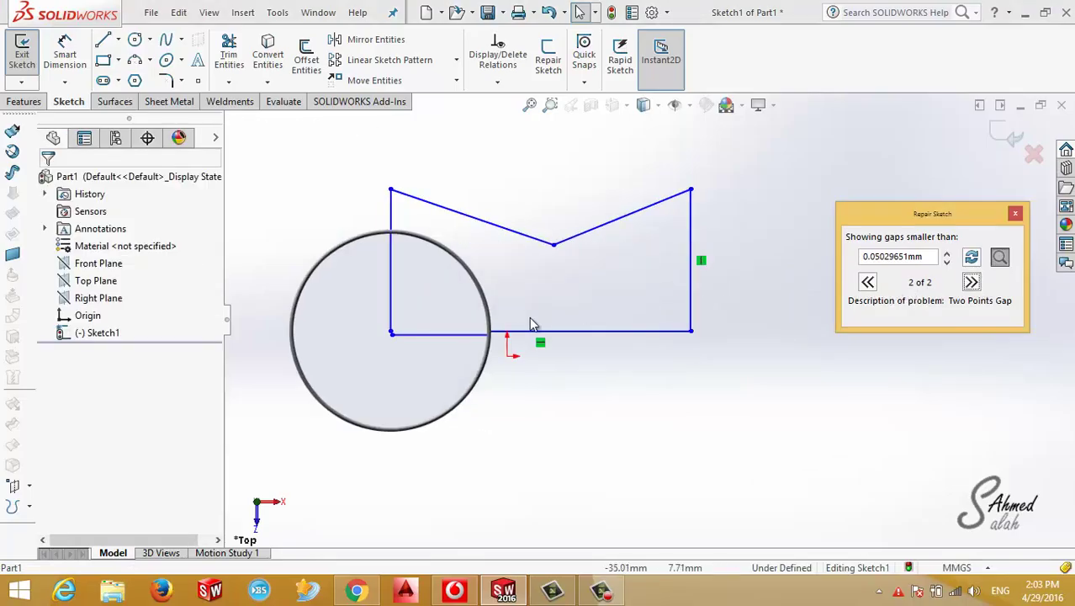
{"action": "left_click_drag", "start_coordinate": [389, 334], "coordinate": [392, 338]}
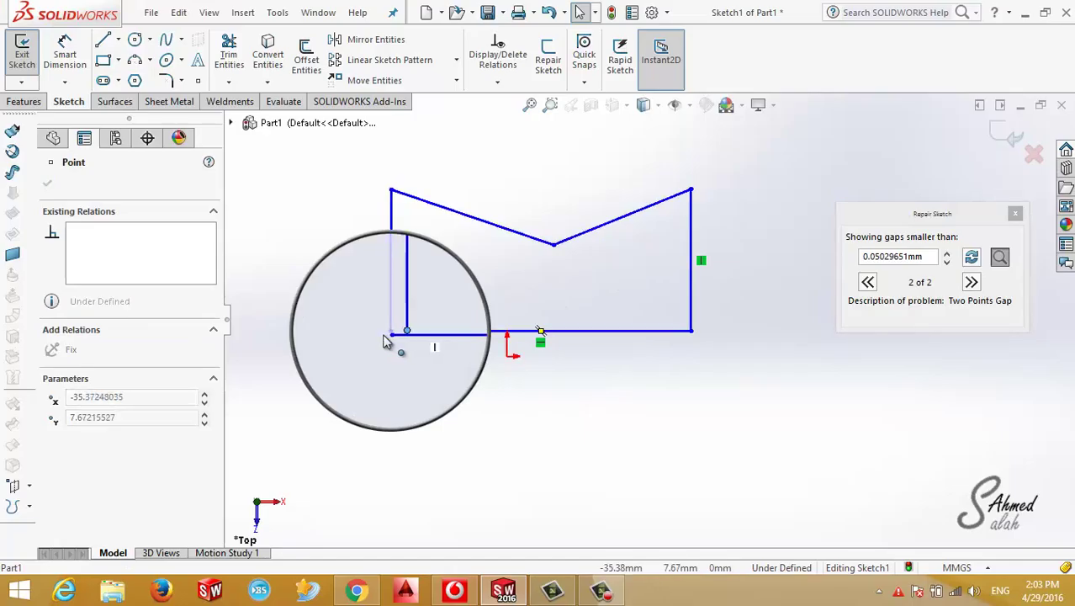
{"action": "key", "text": "Escape"}
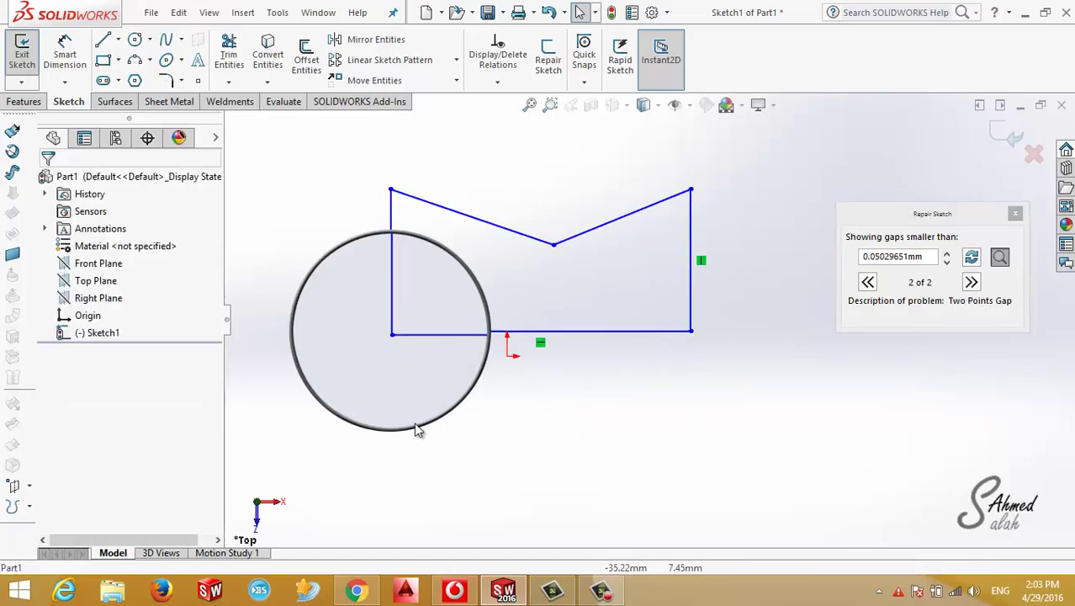
{"action": "left_click", "coordinate": [1015, 214]}
{"action": "left_click", "coordinate": [23, 102]}
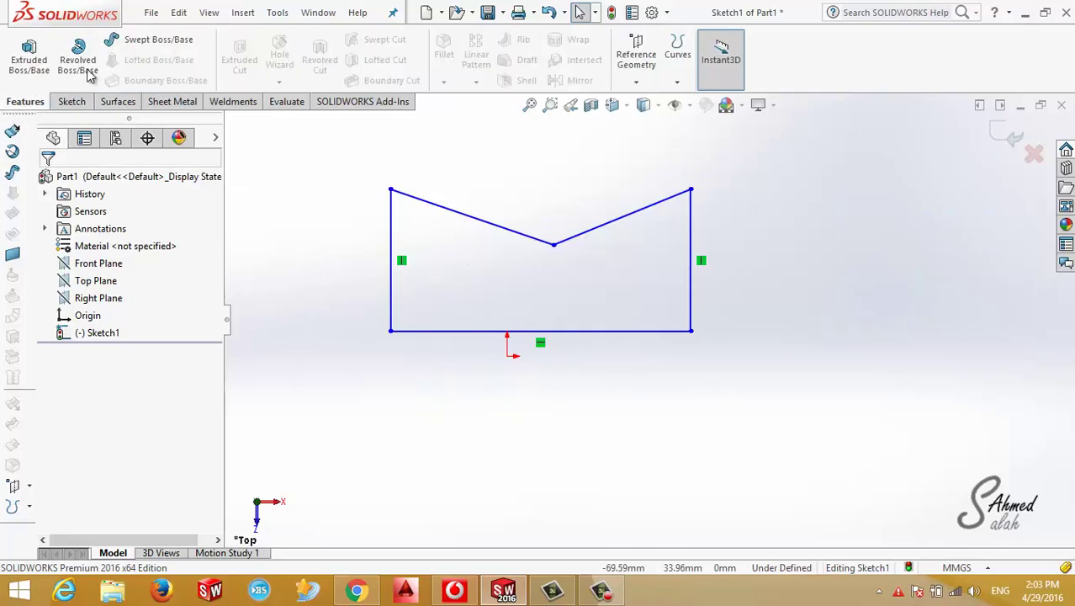
{"action": "left_click", "coordinate": [78, 64]}
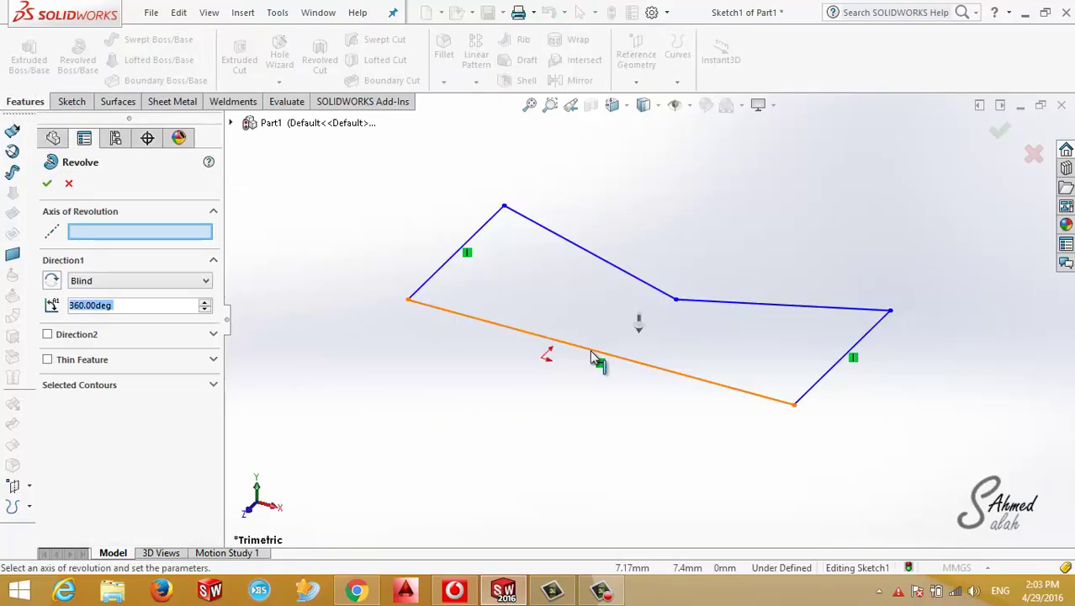
{"action": "left_click", "coordinate": [593, 357]}
{"action": "scroll", "coordinate": [637, 332], "scroll_direction": "up", "scroll_amount": 3}
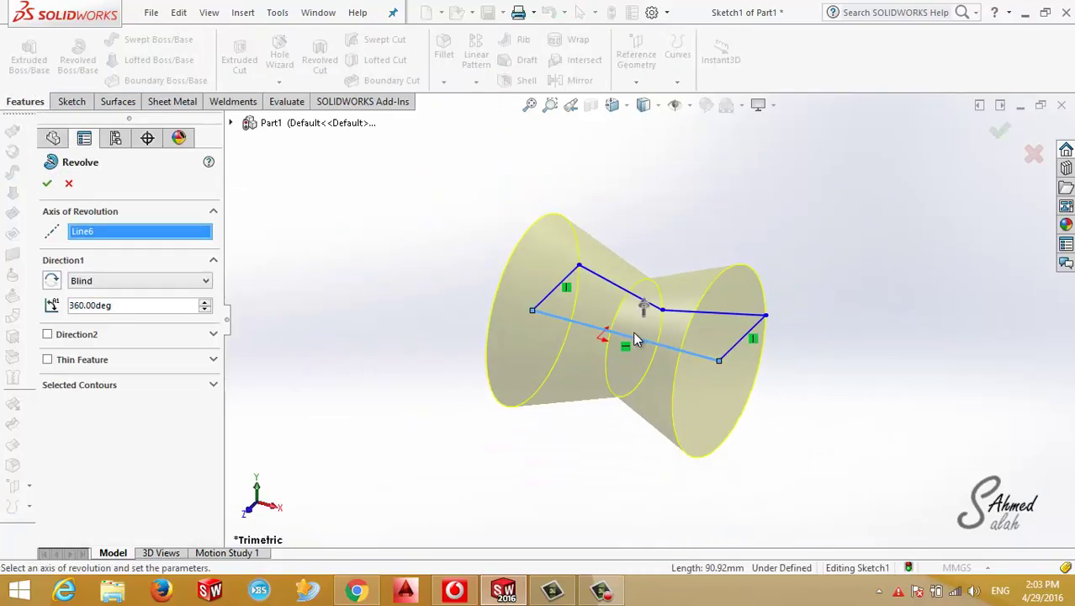
{"action": "scroll", "coordinate": [631, 332], "scroll_direction": "up", "scroll_amount": 2}
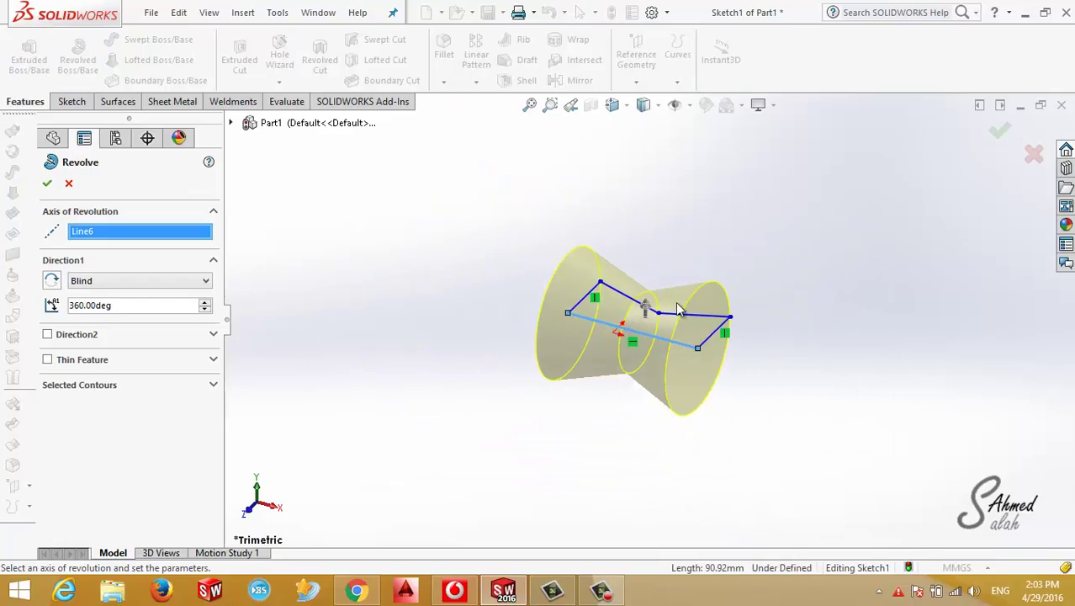
{"action": "left_click", "coordinate": [1032, 154]}
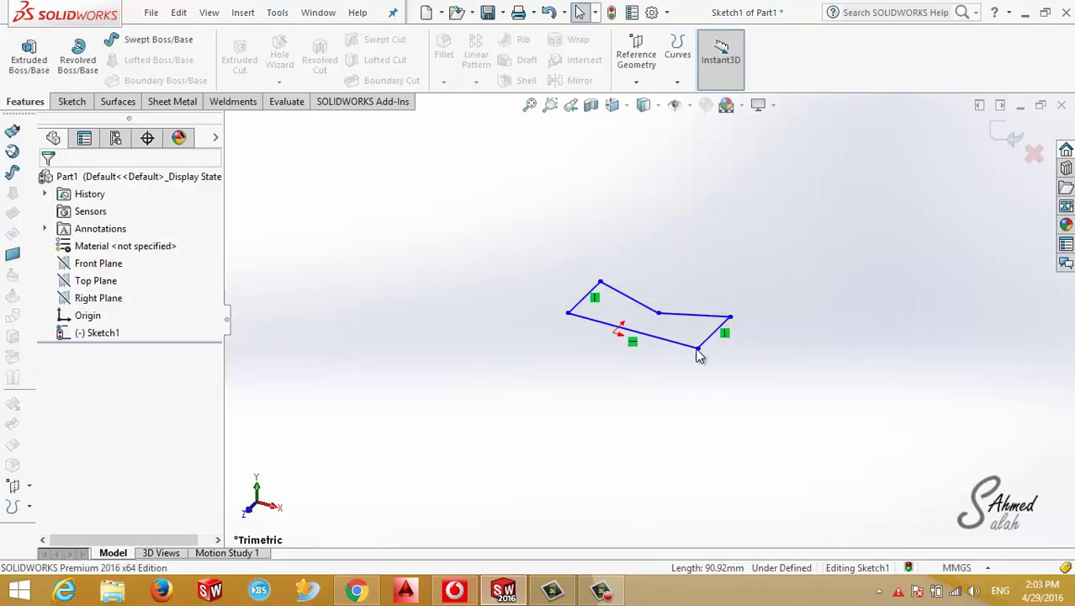
In Top view, draw a circle centred near the origin.
{"action": "key", "text": "ctrl+8"}
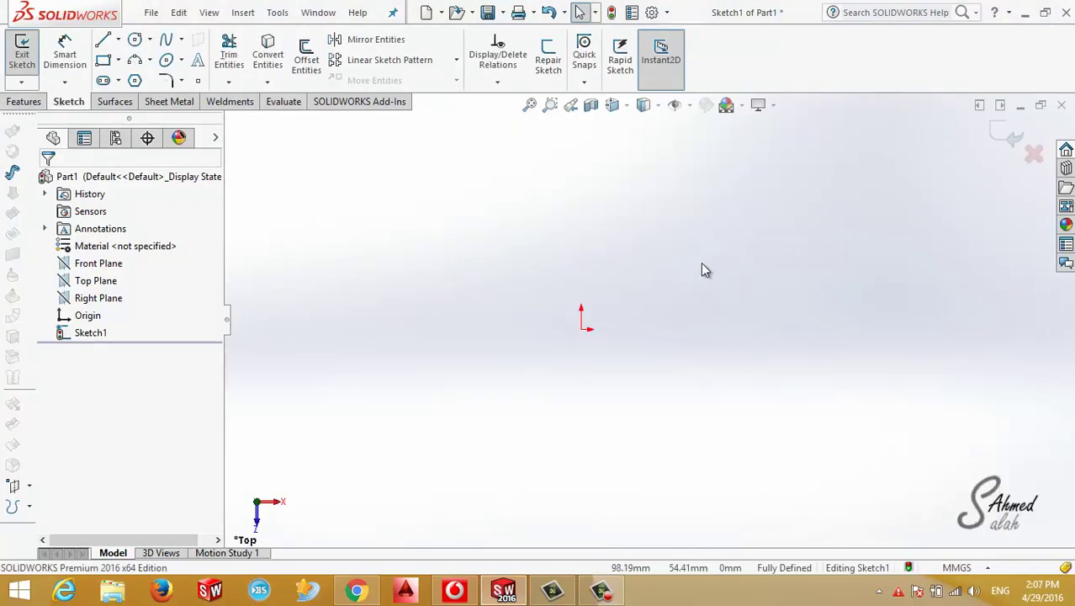
{"action": "left_click", "coordinate": [135, 40]}
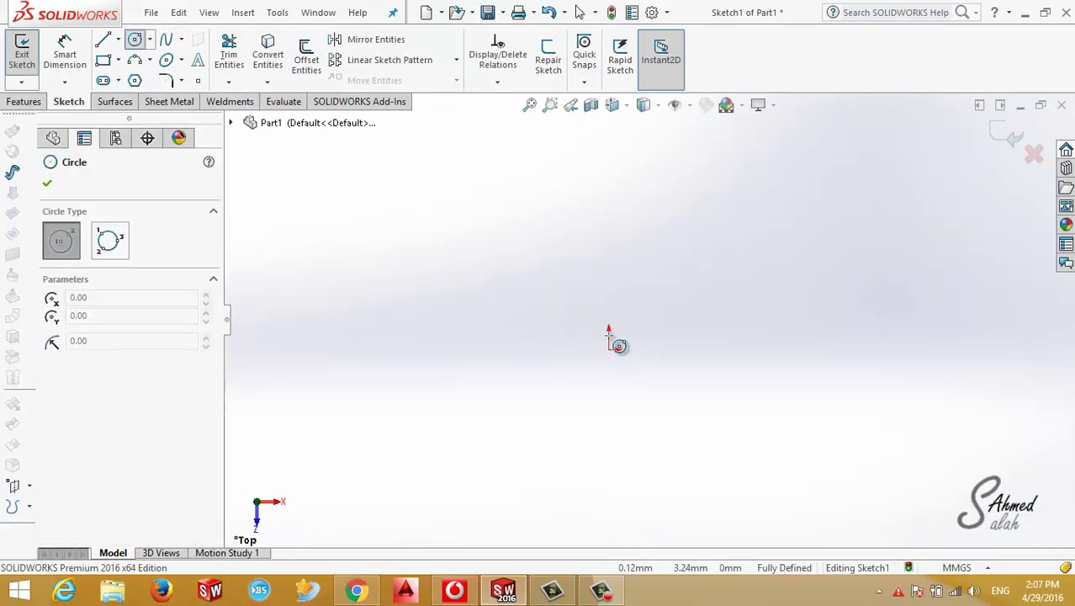
{"action": "left_click", "coordinate": [594, 358]}
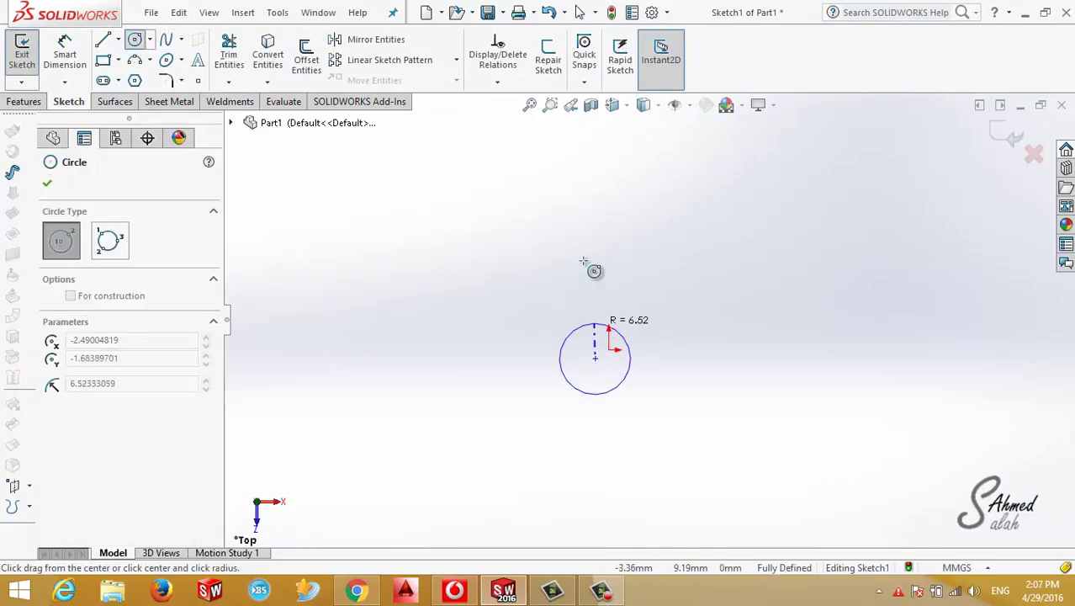
{"action": "left_click", "coordinate": [539, 180]}
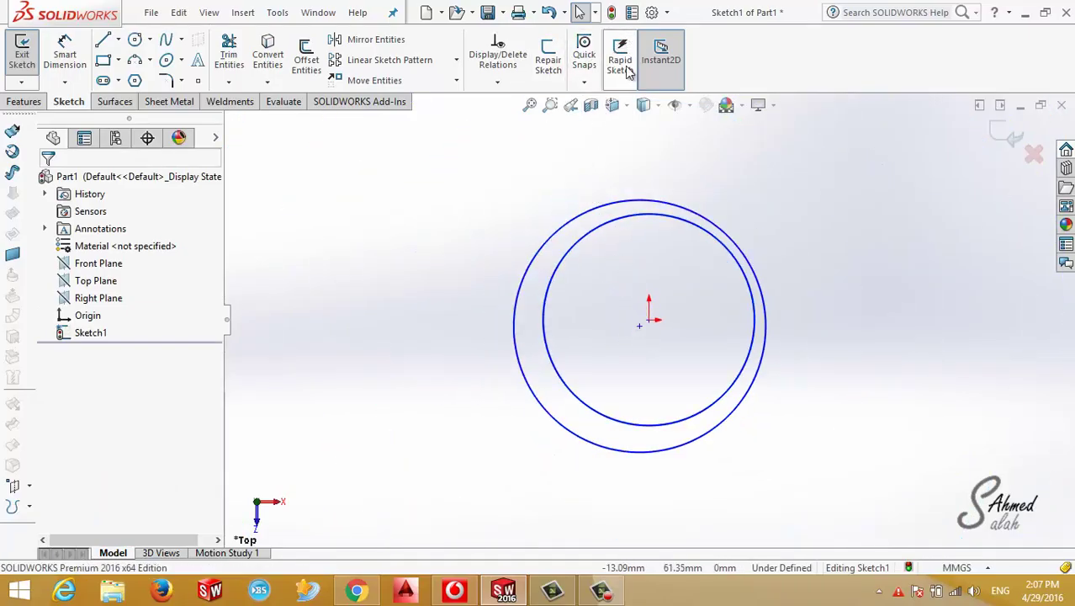
{"action": "left_click", "coordinate": [665, 12]}
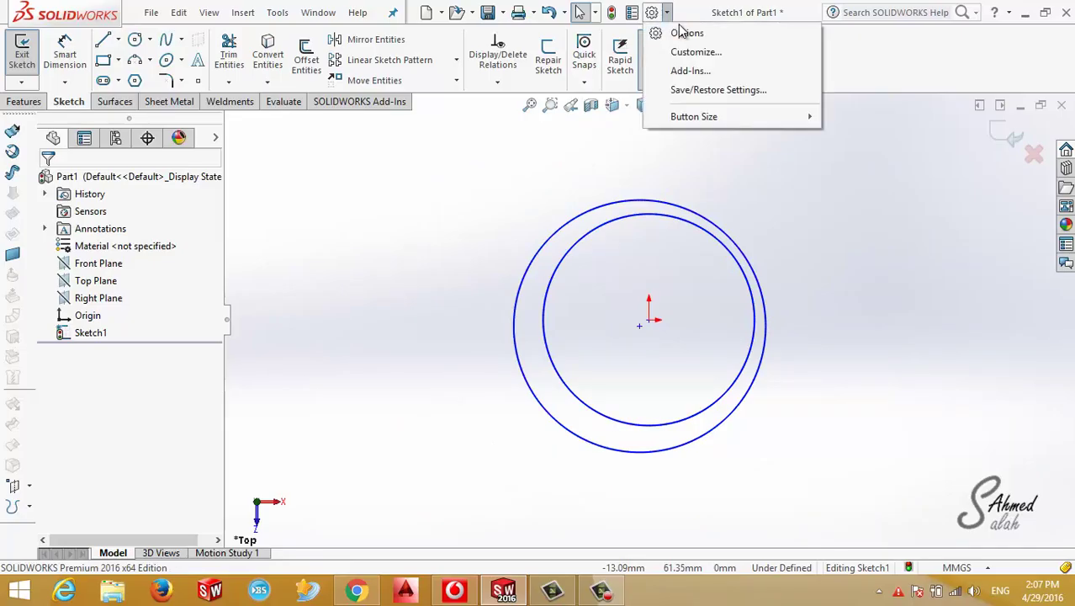
Enable sketch snapping in Options via Grid/Snap > Go To System Snaps.
{"action": "left_click", "coordinate": [685, 32]}
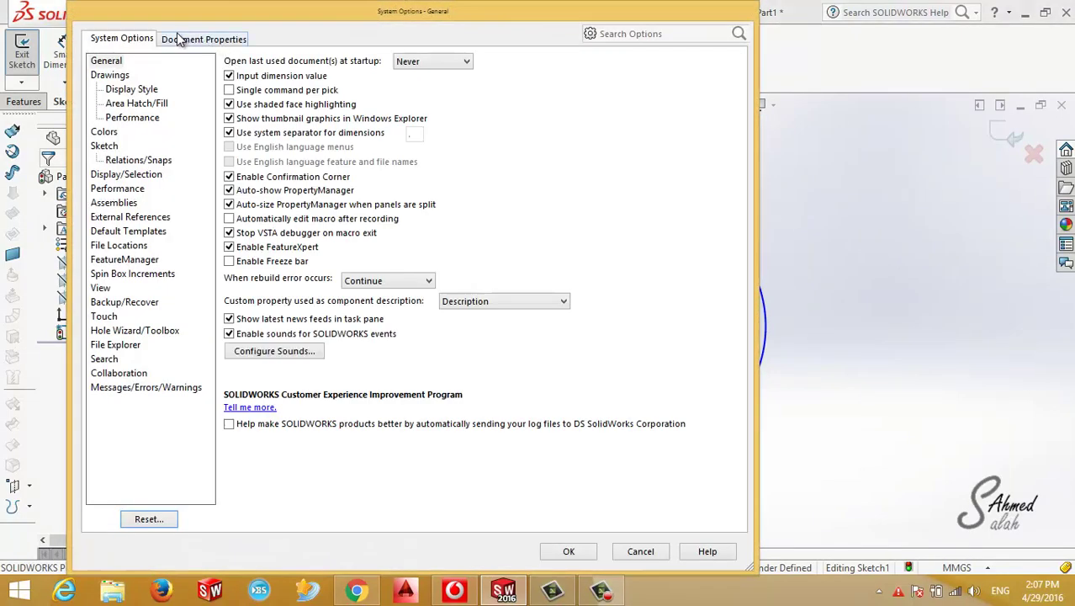
{"action": "left_click", "coordinate": [181, 40]}
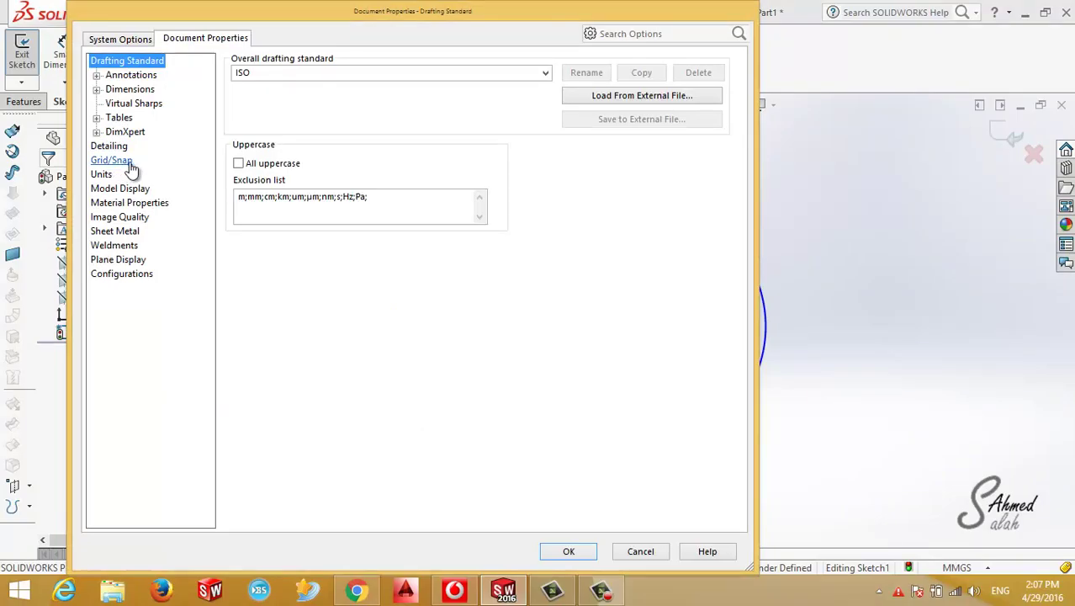
{"action": "left_click", "coordinate": [118, 161]}
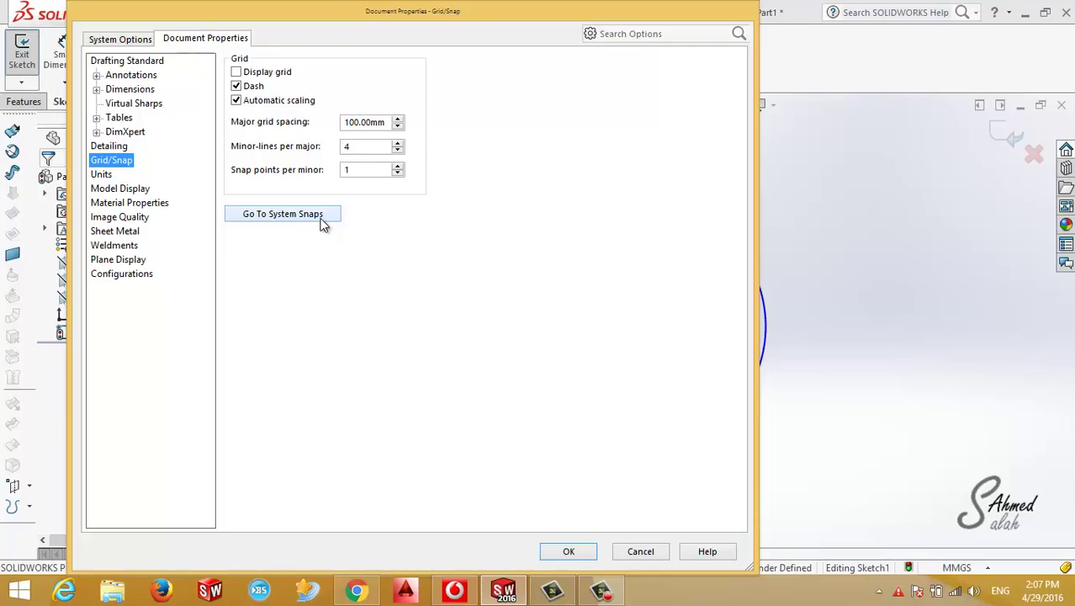
{"action": "left_click", "coordinate": [321, 221]}
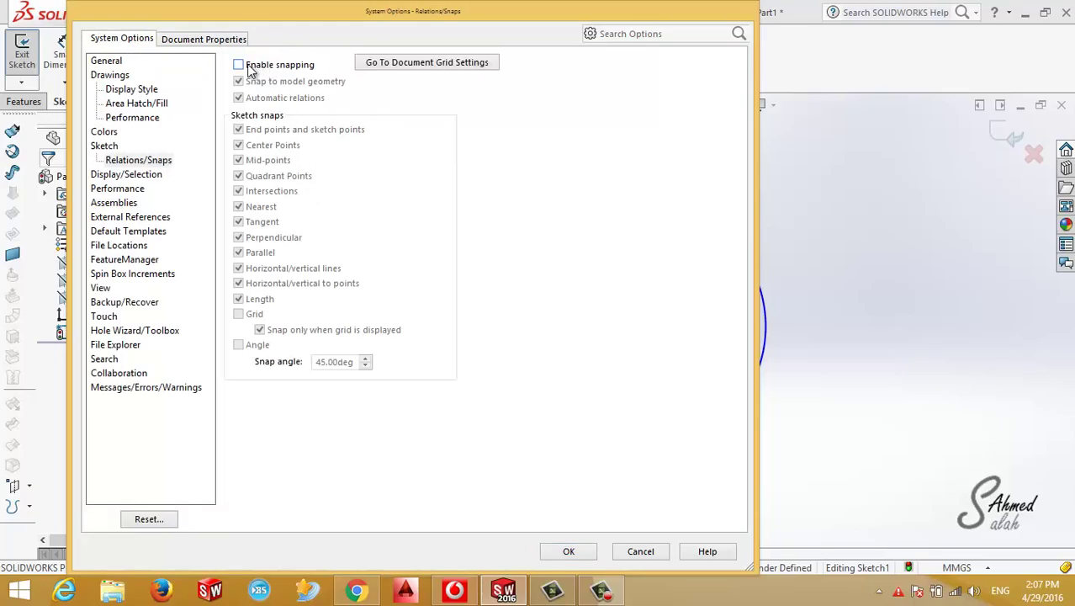
{"action": "left_click", "coordinate": [239, 65]}
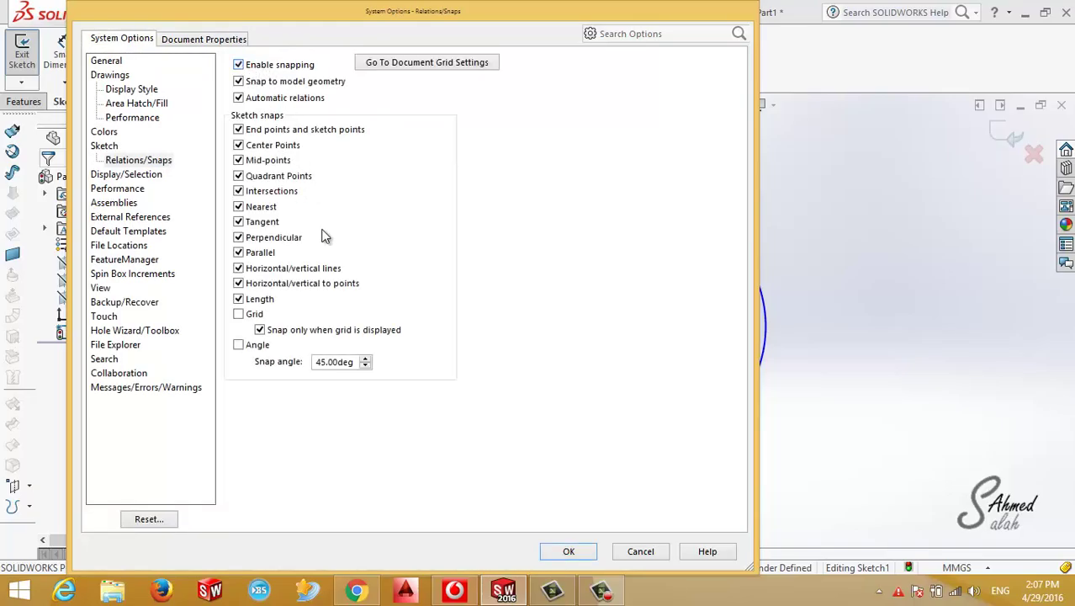
{"action": "left_click", "coordinate": [569, 551]}
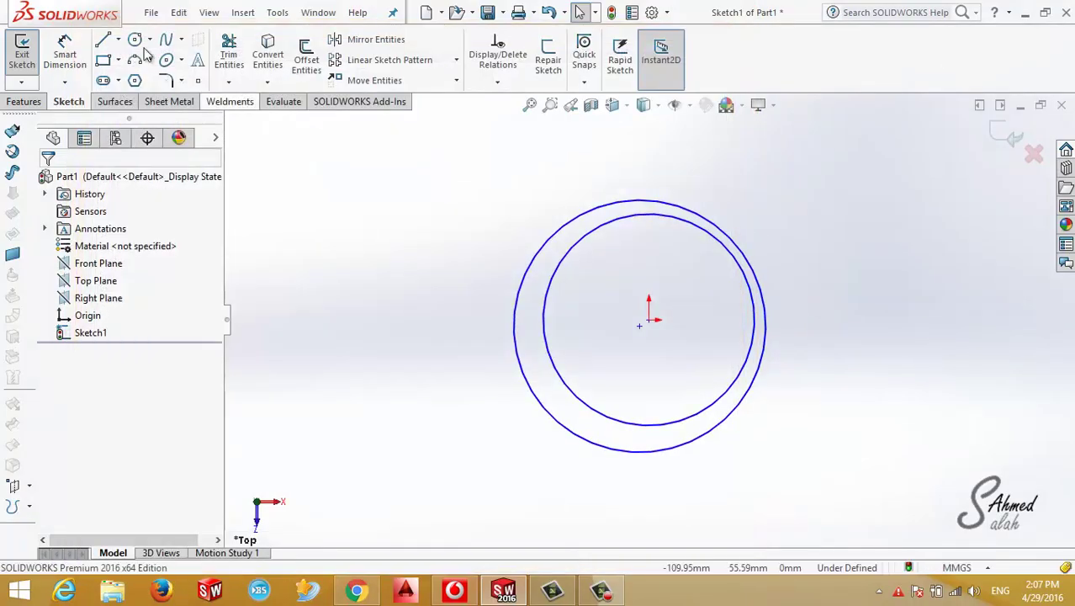
{"action": "left_click", "coordinate": [135, 40]}
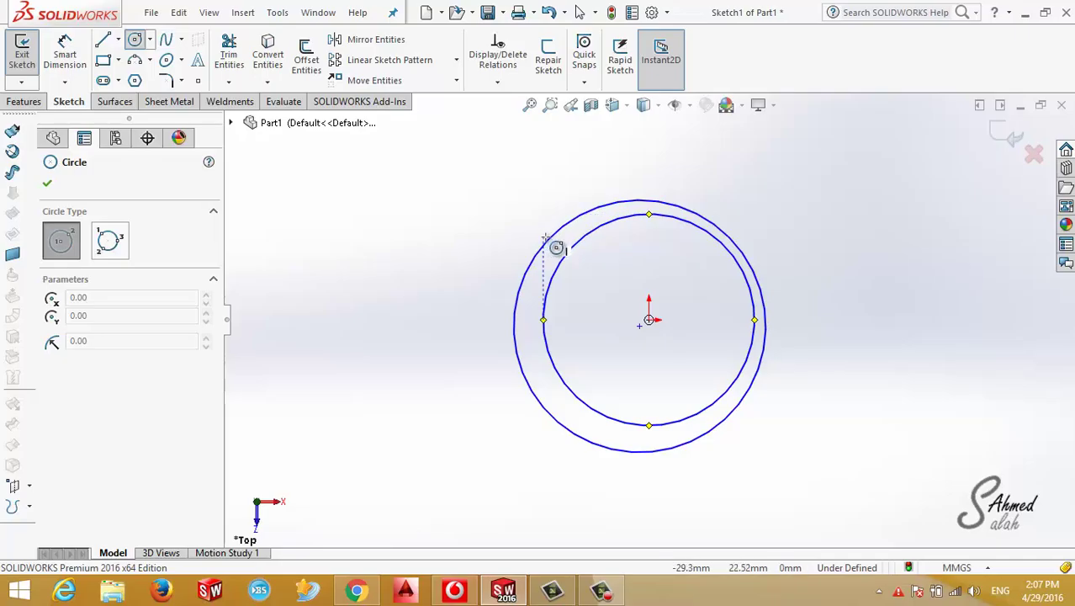
Box-select both circles and delete them.
{"action": "scroll", "coordinate": [648, 320], "scroll_direction": "up", "scroll_amount": 3}
{"action": "key", "text": "Escape"}
{"action": "left_click_drag", "start_coordinate": [751, 242], "coordinate": [494, 403]}
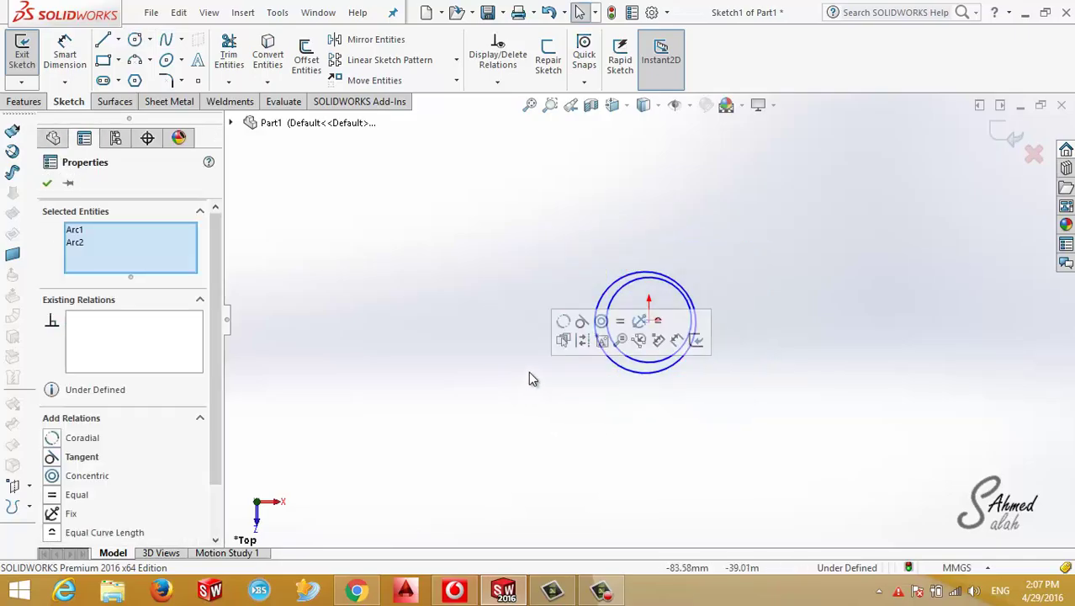
{"action": "key", "text": "Delete"}
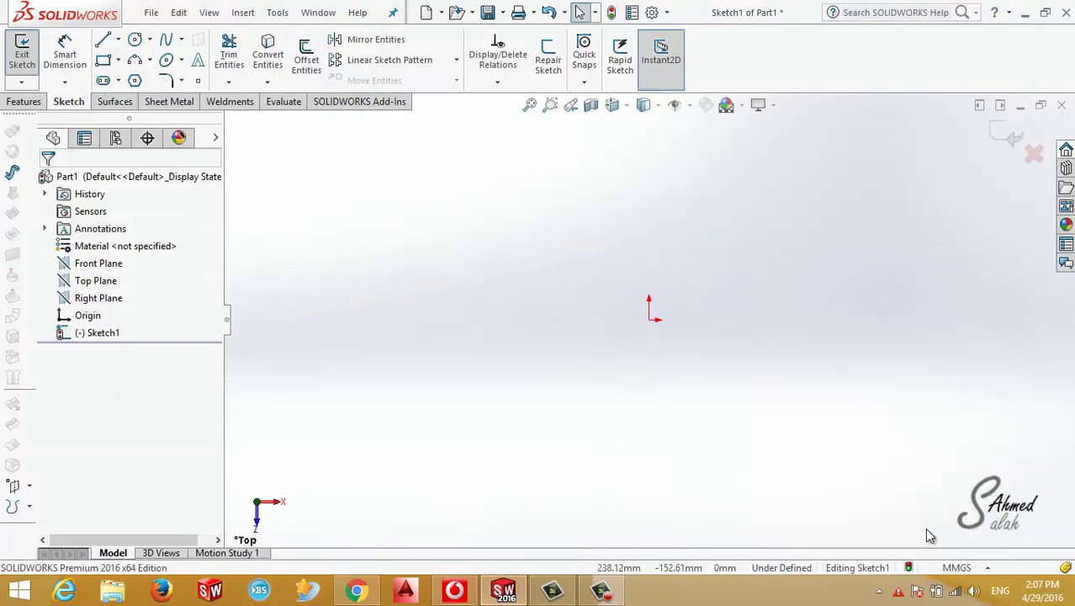
{"action": "left_click", "coordinate": [601, 589]}
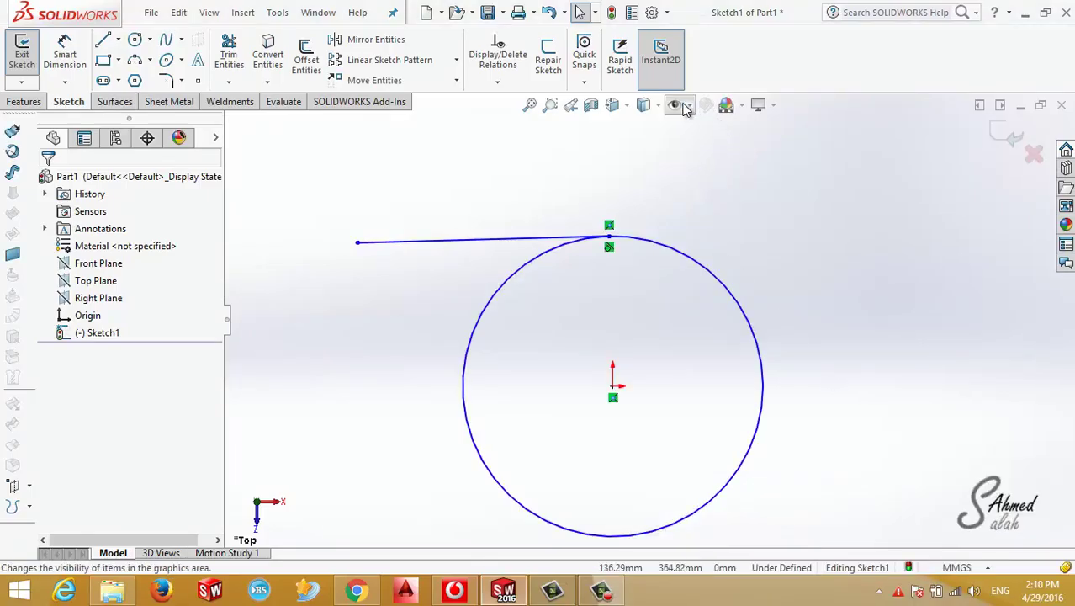
Toggle plane visibility and delete all sketch relations (Tangent3, Coincident1, Coincident2).
{"action": "left_click", "coordinate": [680, 105]}
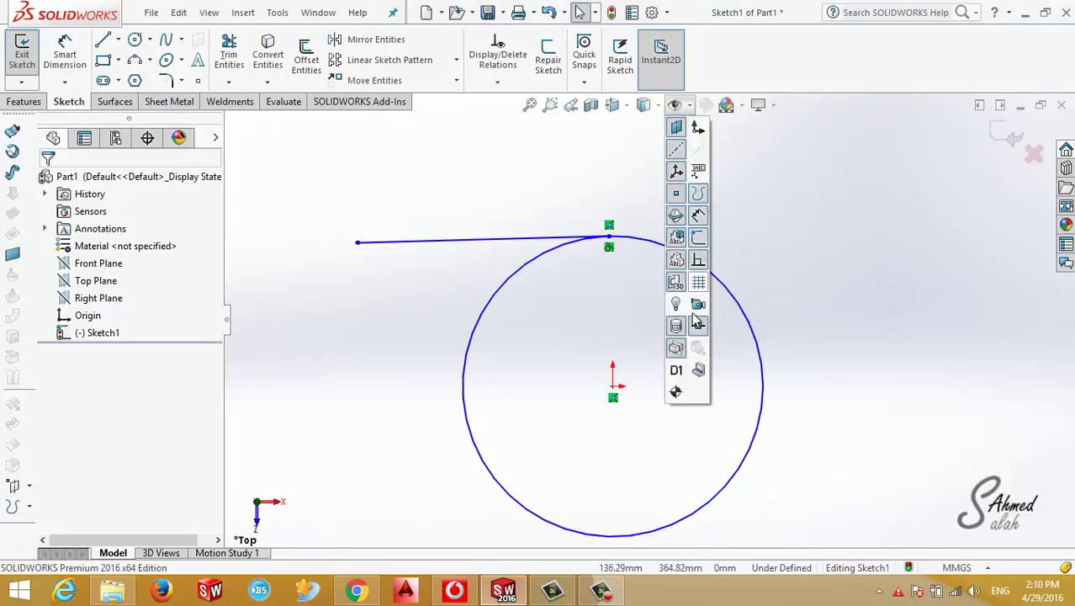
{"action": "left_click", "coordinate": [677, 130]}
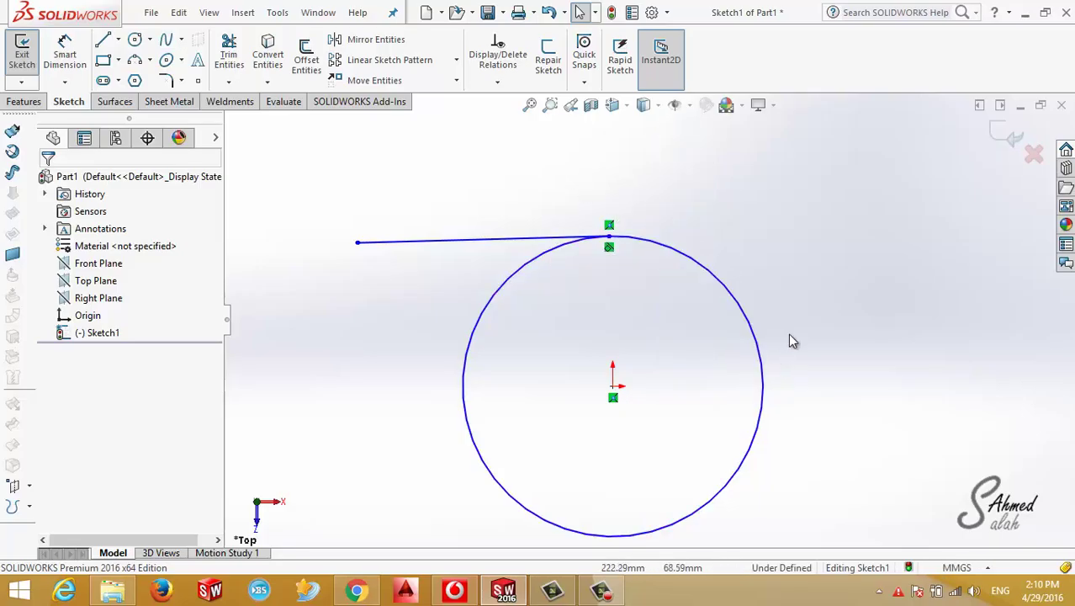
{"action": "left_click", "coordinate": [497, 82]}
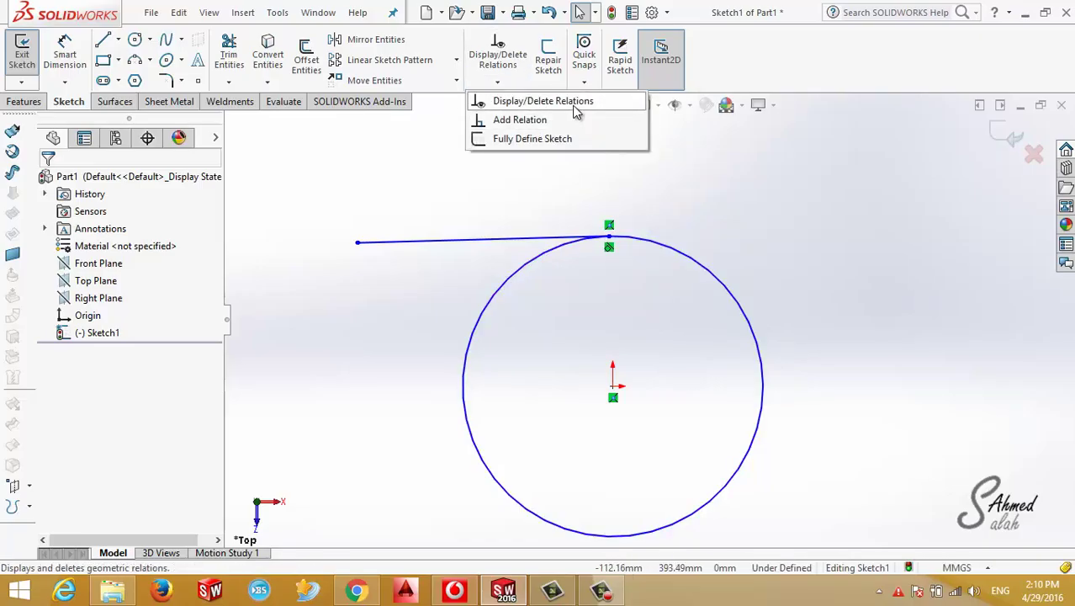
{"action": "left_click", "coordinate": [572, 104]}
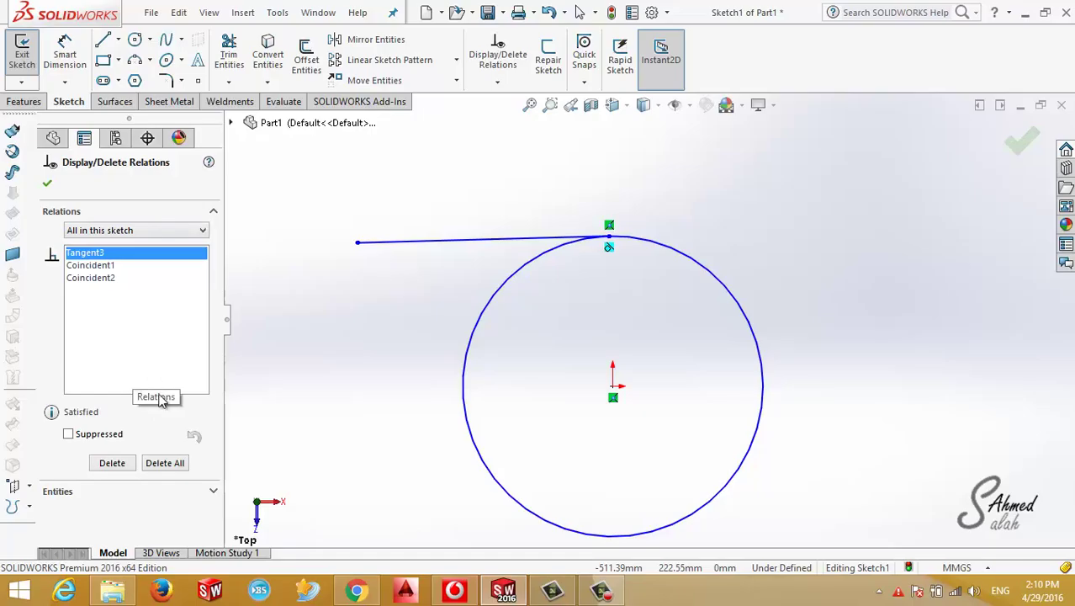
{"action": "left_click", "coordinate": [175, 468]}
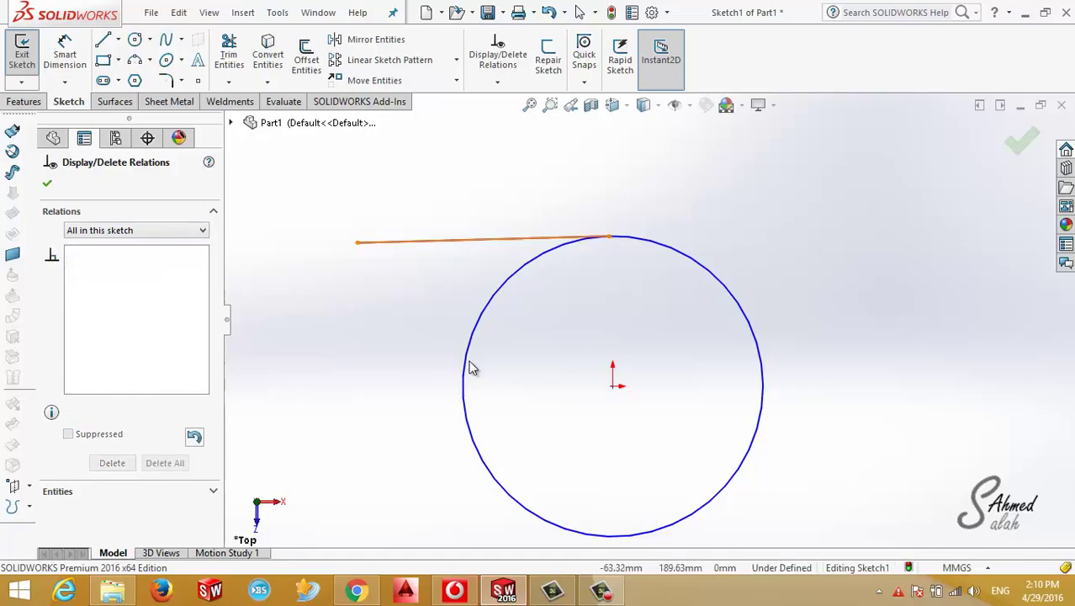
{"action": "left_click", "coordinate": [49, 183]}
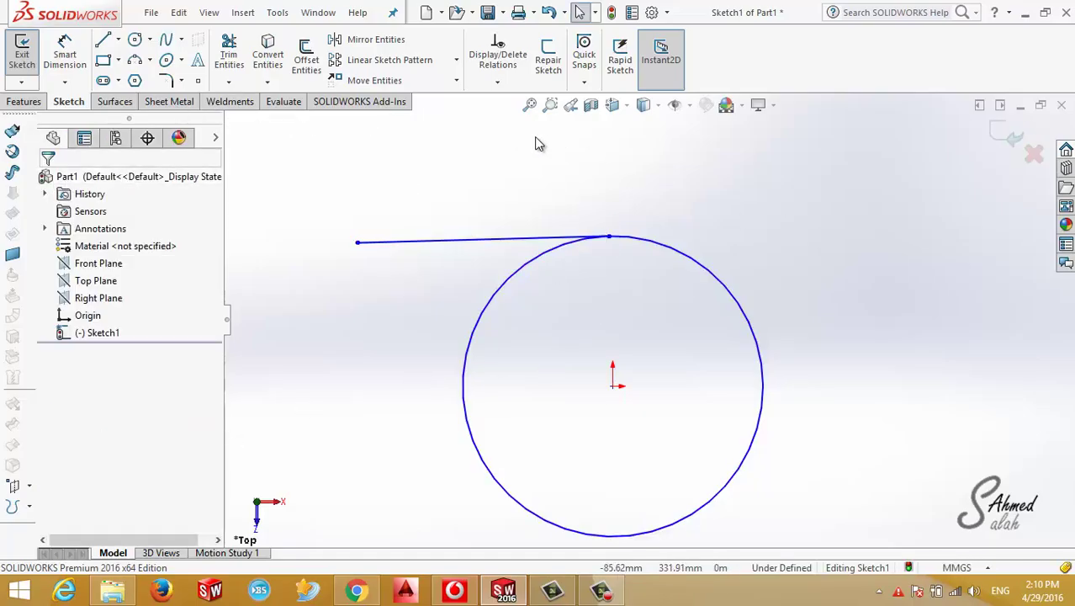
{"action": "left_click", "coordinate": [497, 82]}
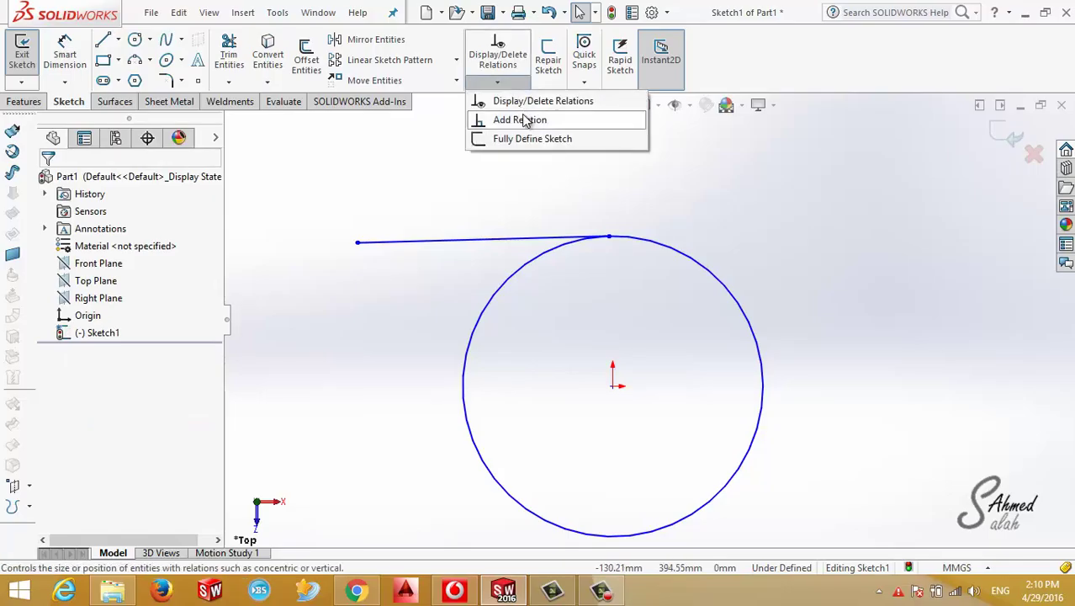
Add a Tangent relation between the line and the circle.
{"action": "left_click", "coordinate": [523, 120]}
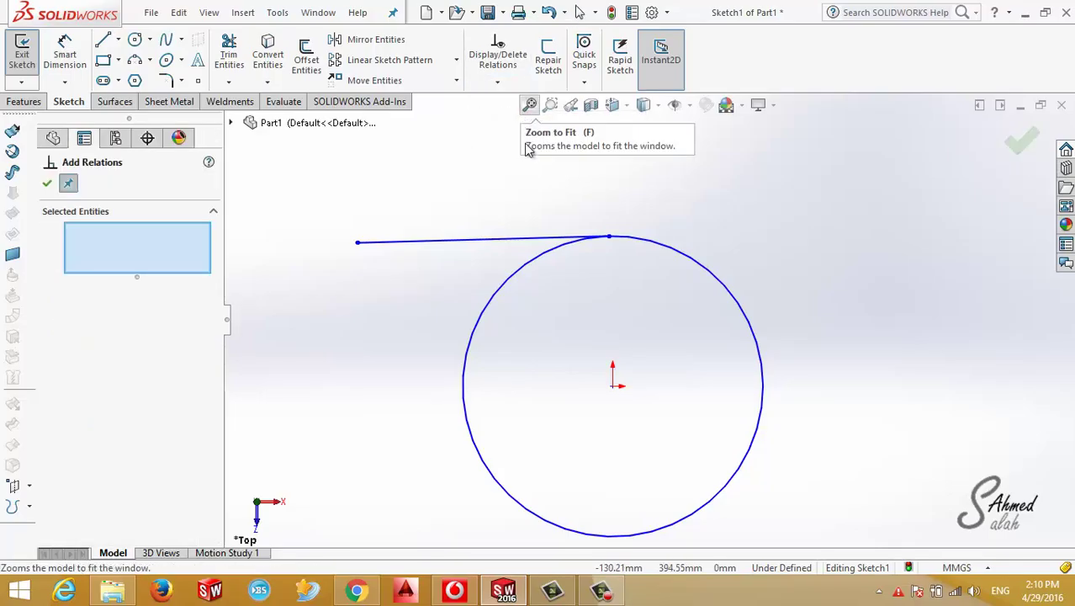
{"action": "left_click", "coordinate": [552, 239]}
{"action": "left_click", "coordinate": [560, 255]}
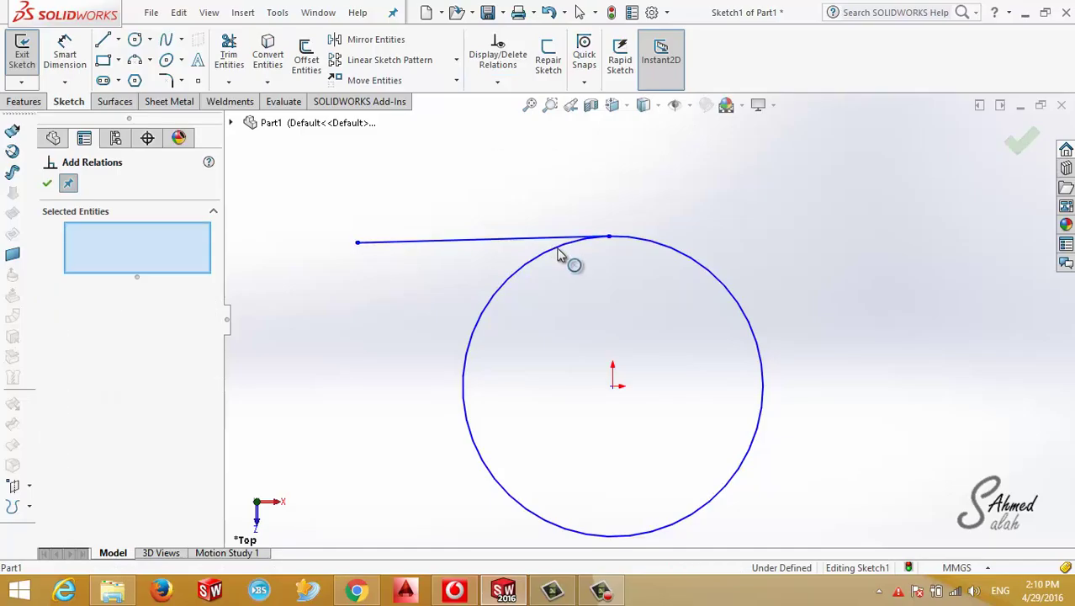
{"action": "left_click", "coordinate": [561, 249]}
{"action": "left_click", "coordinate": [552, 240]}
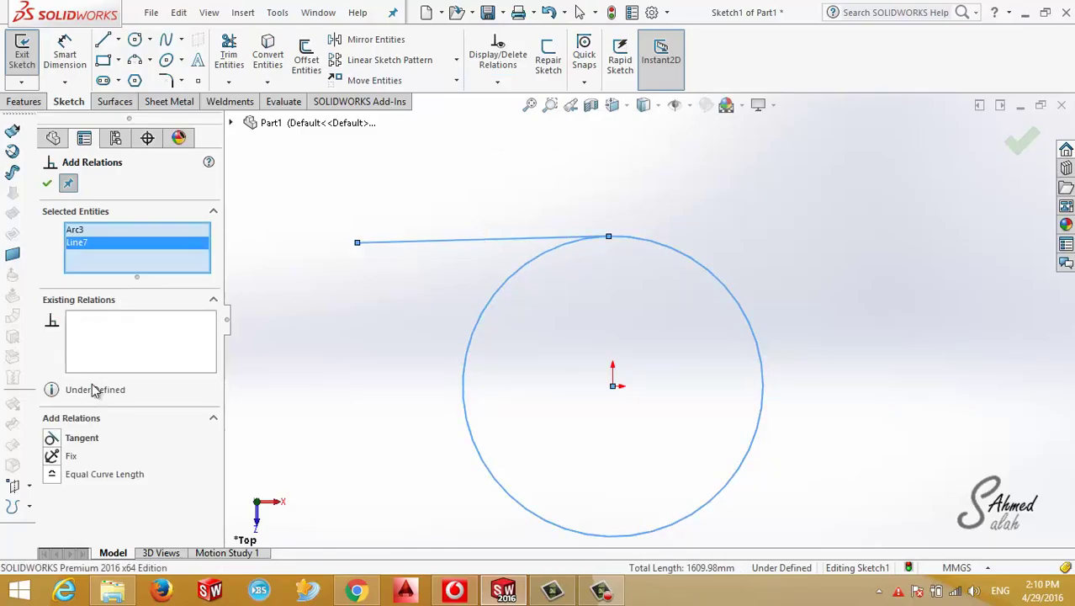
{"action": "left_click", "coordinate": [58, 437]}
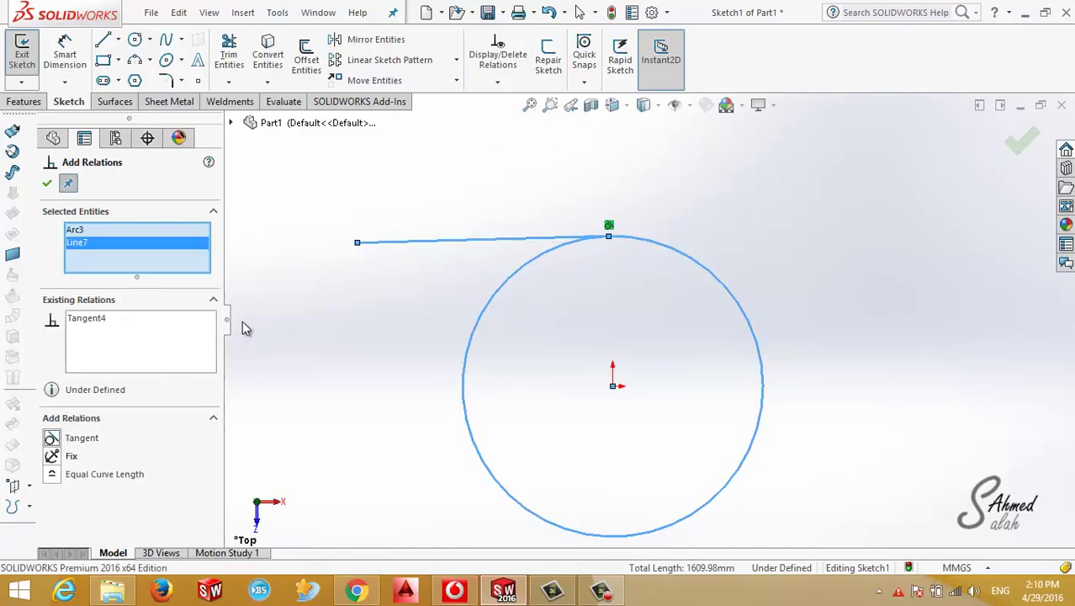
{"action": "left_click", "coordinate": [46, 181]}
Select the line's left endpoint and the origin for a relation, then cancel.
{"action": "left_click", "coordinate": [497, 82]}
{"action": "left_click", "coordinate": [519, 119]}
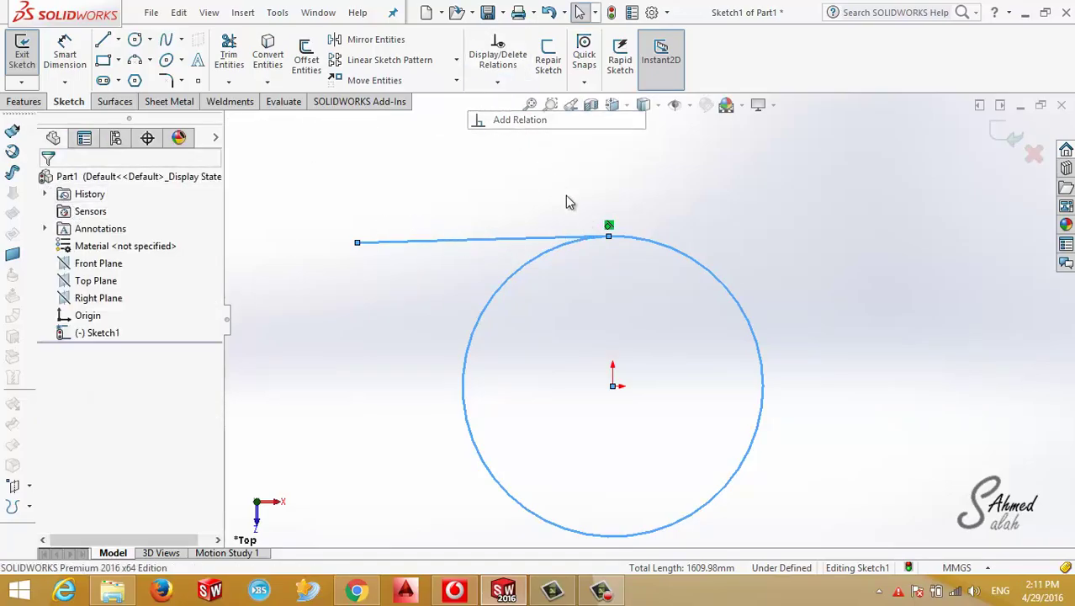
{"action": "left_click", "coordinate": [357, 243]}
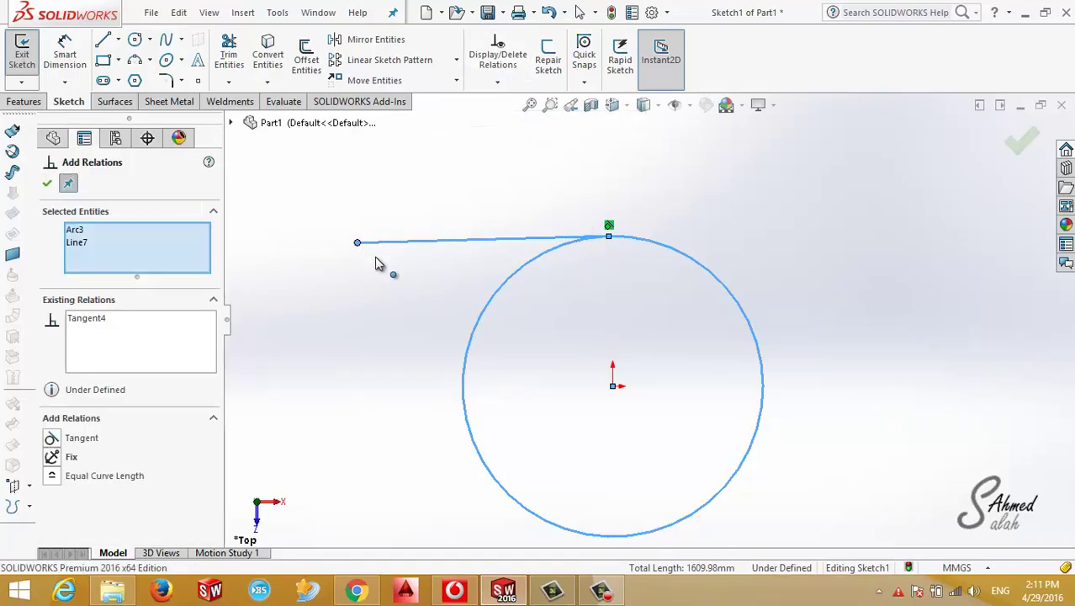
{"action": "left_click", "coordinate": [615, 386]}
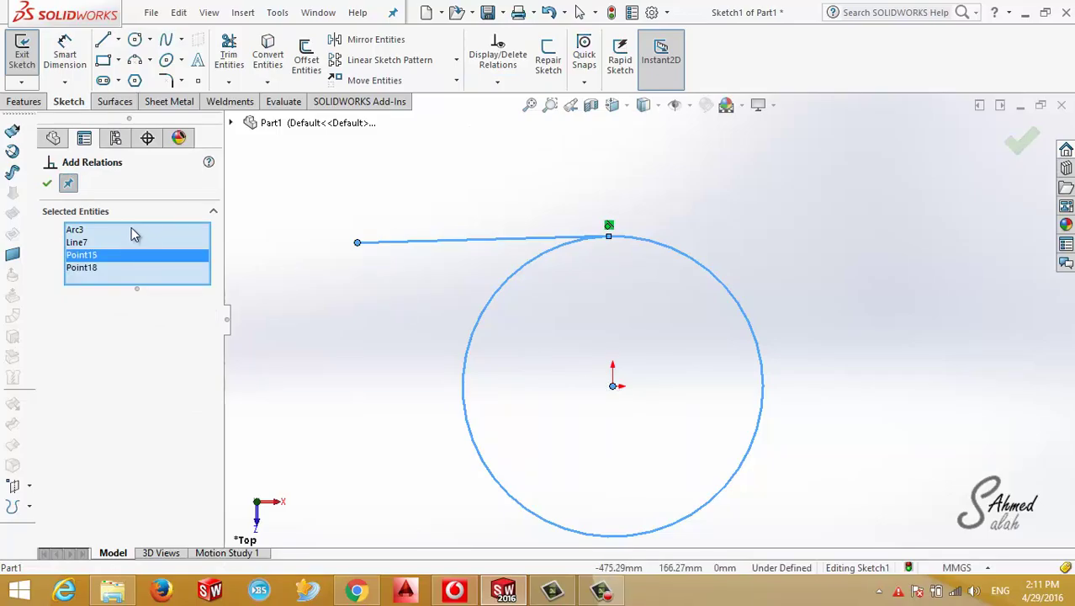
{"action": "key", "text": "Escape"}
Try merging the line's left endpoint with the origin and dismiss the cannot-merge warning.
{"action": "left_click", "coordinate": [497, 83]}
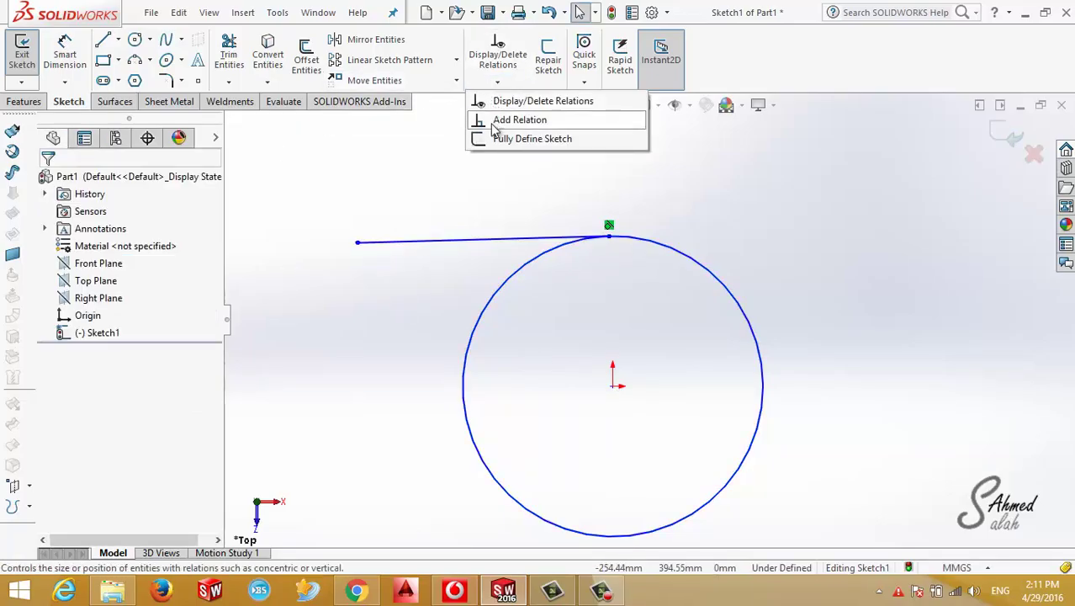
{"action": "left_click", "coordinate": [515, 117]}
{"action": "right_click", "coordinate": [615, 389]}
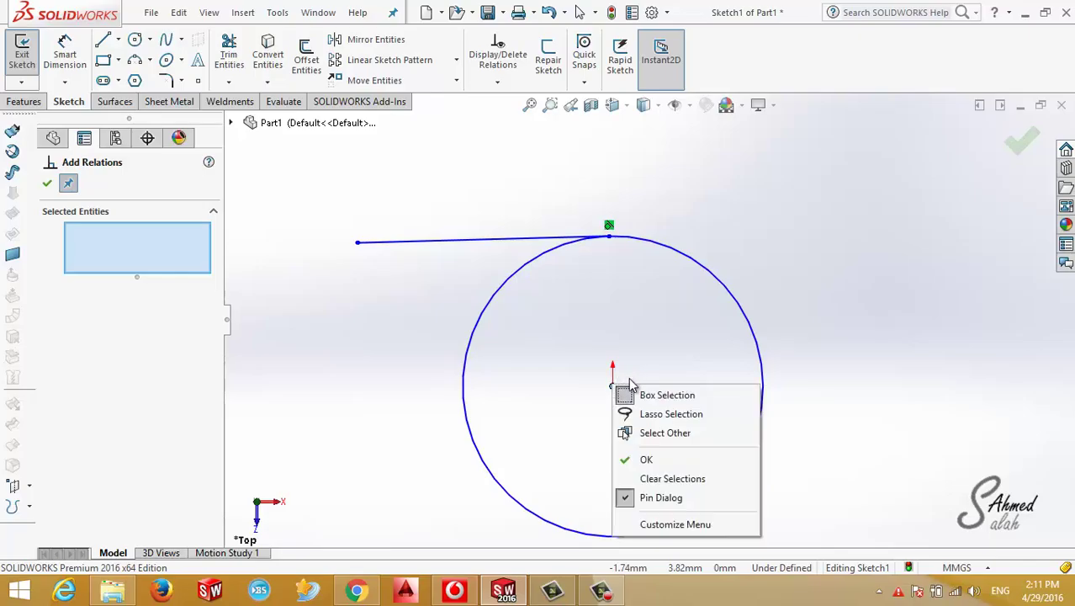
{"action": "left_click", "coordinate": [644, 394]}
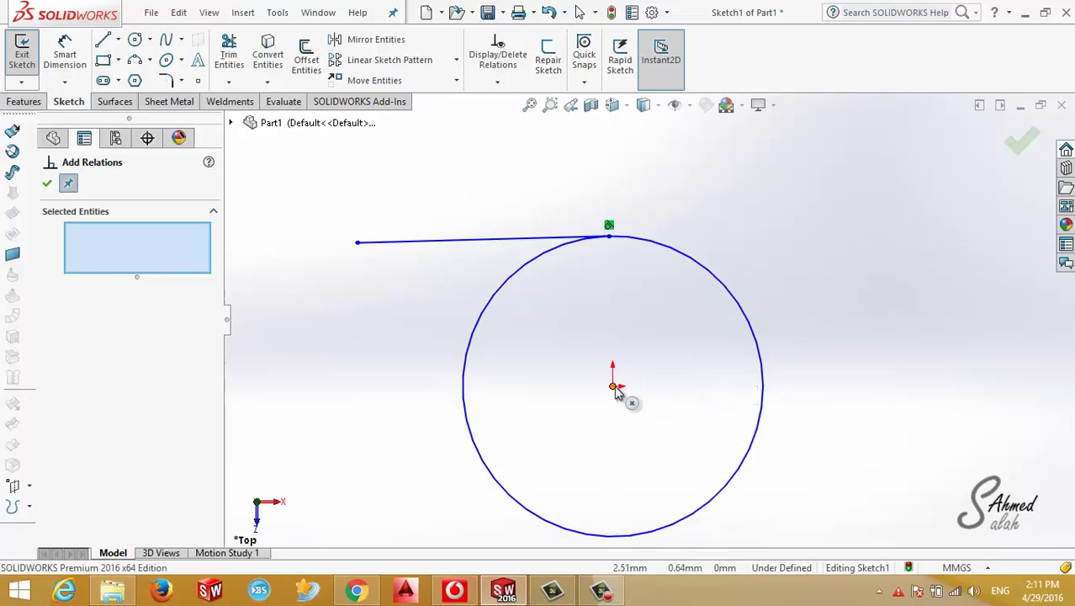
{"action": "left_click", "coordinate": [616, 387]}
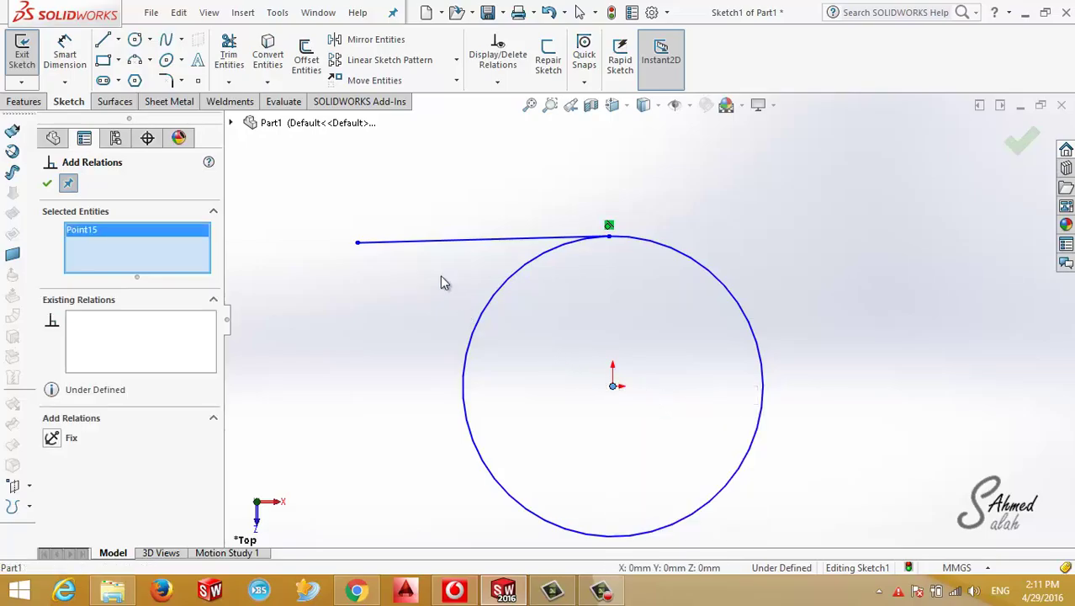
{"action": "left_click", "coordinate": [369, 249]}
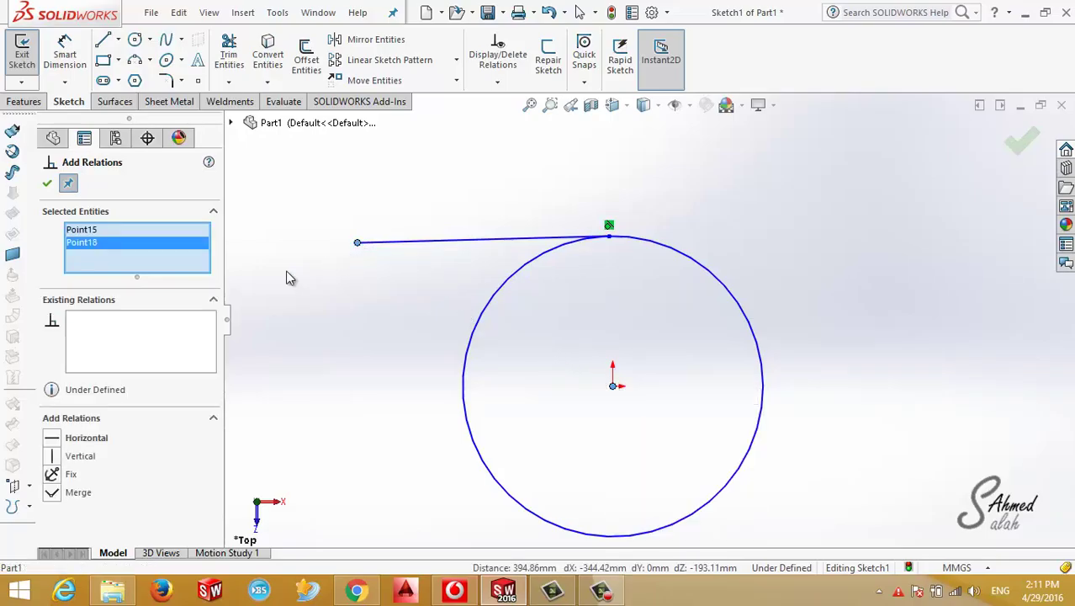
{"action": "left_click", "coordinate": [56, 493]}
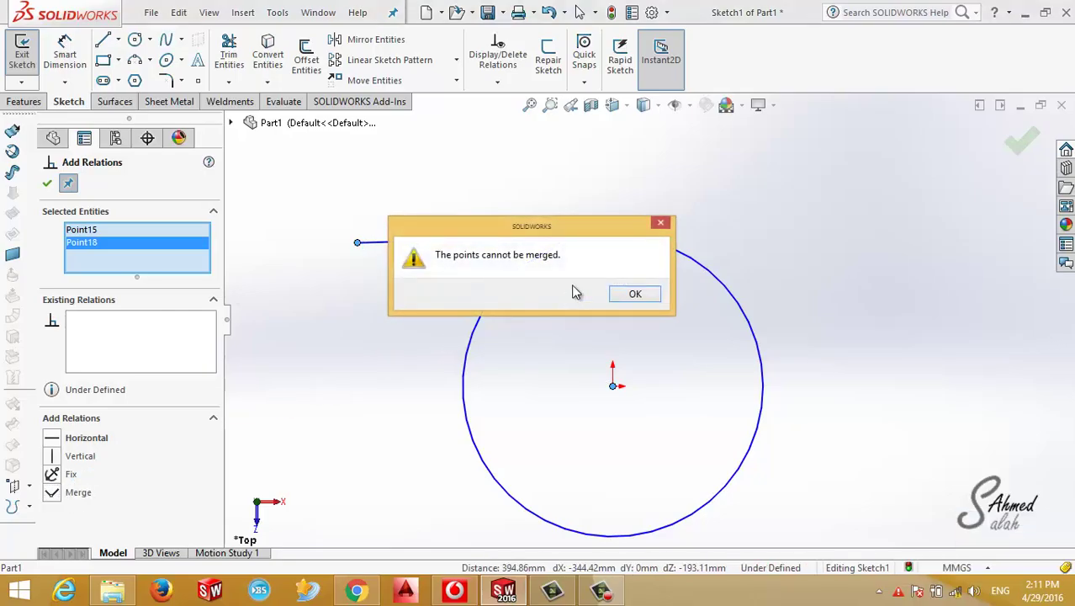
{"action": "left_click", "coordinate": [636, 294]}
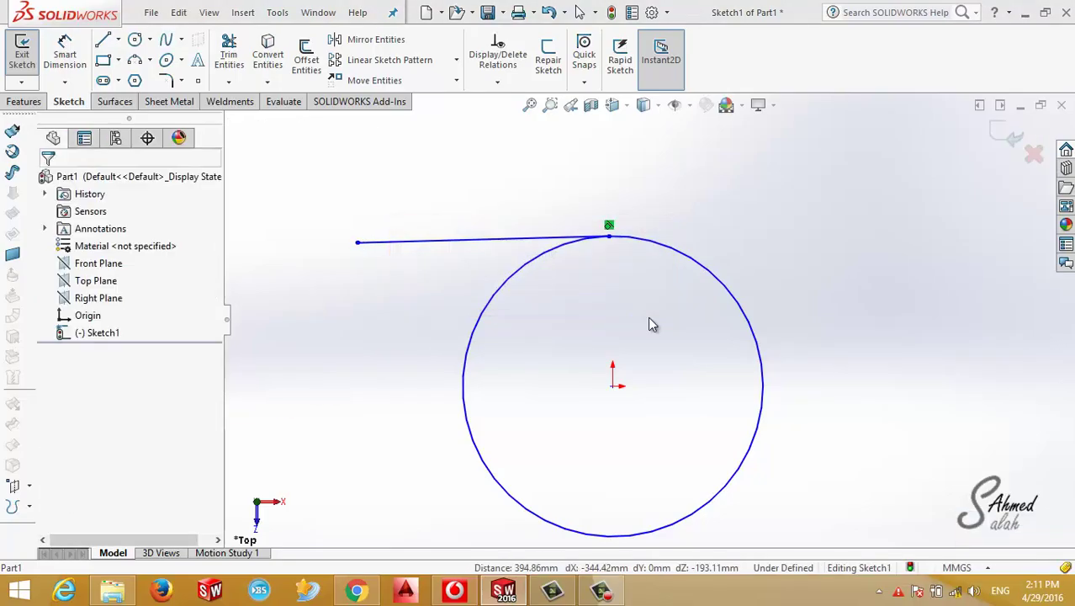
Fully define the sketch with Ø404.53, 344.42 and 5.42 dimensions, then reposition the diameter dimension.
{"action": "left_click", "coordinate": [498, 82]}
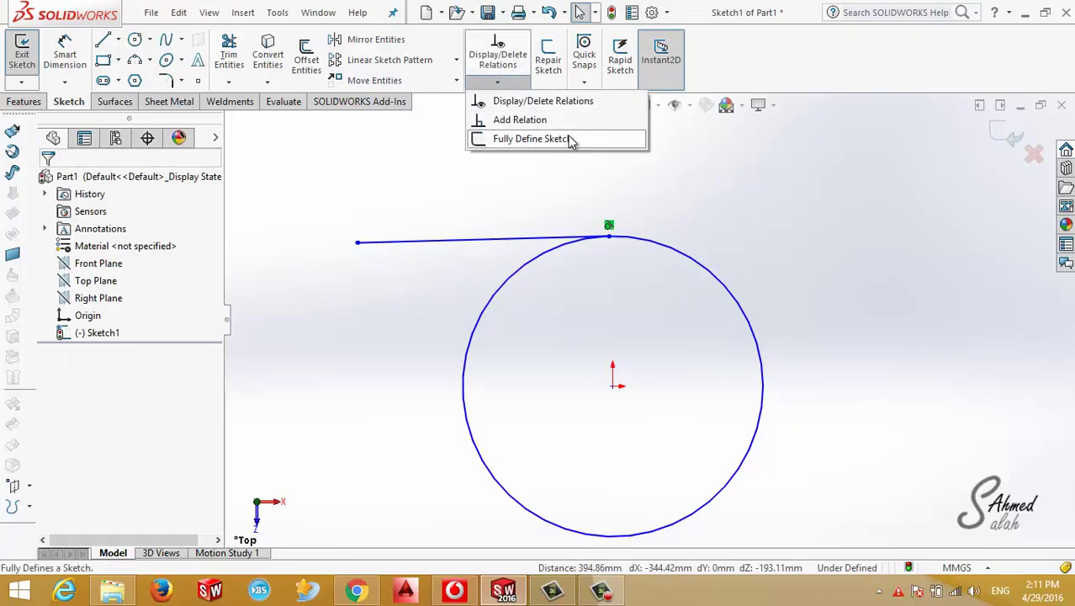
{"action": "left_click", "coordinate": [570, 139]}
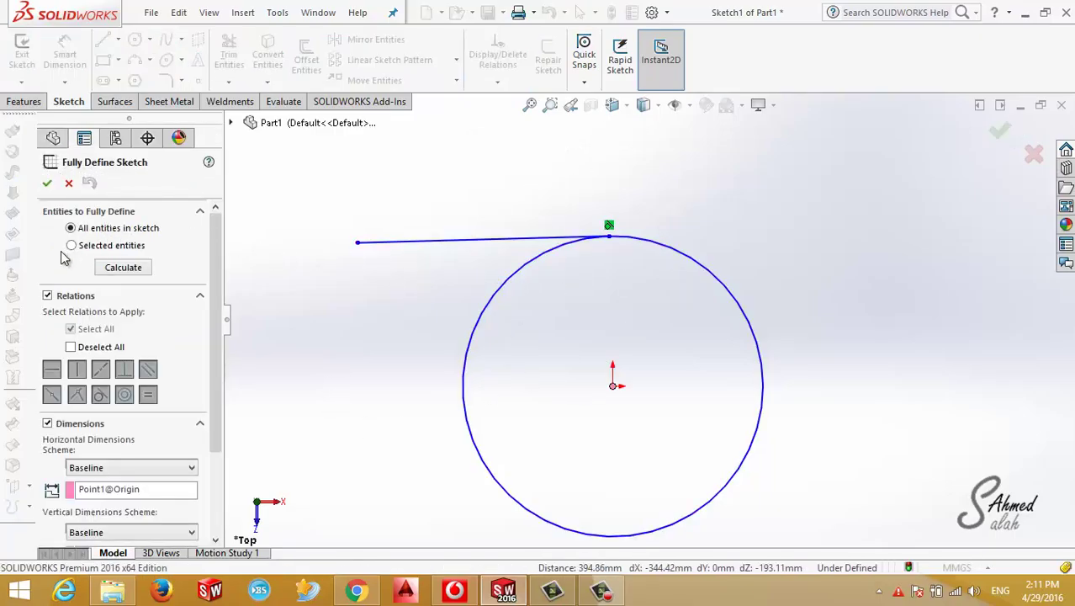
{"action": "left_click", "coordinate": [135, 268]}
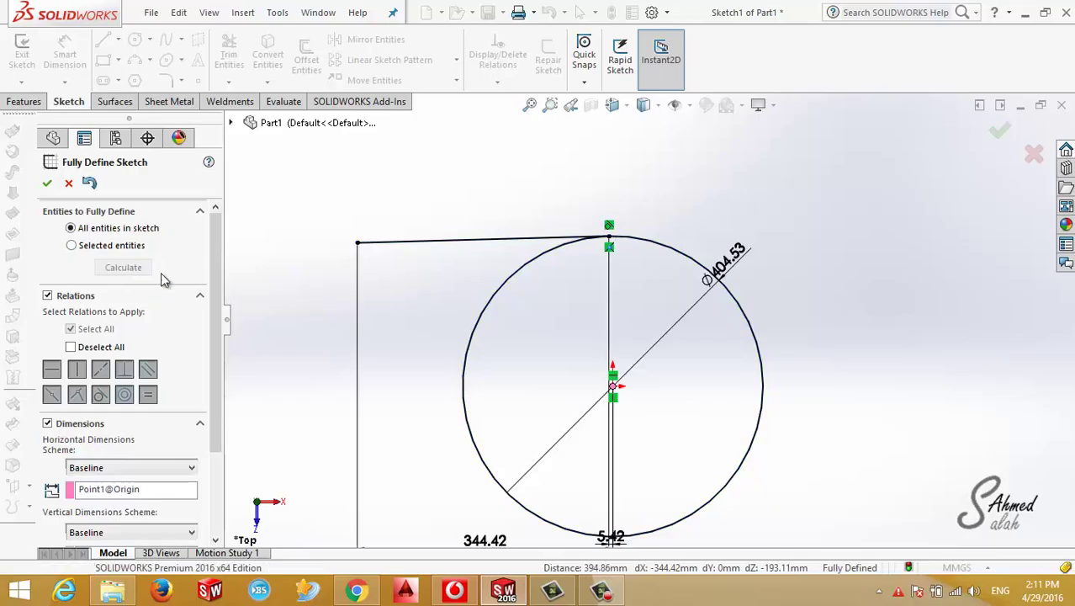
{"action": "scroll", "coordinate": [666, 421], "scroll_direction": "up", "scroll_amount": 3}
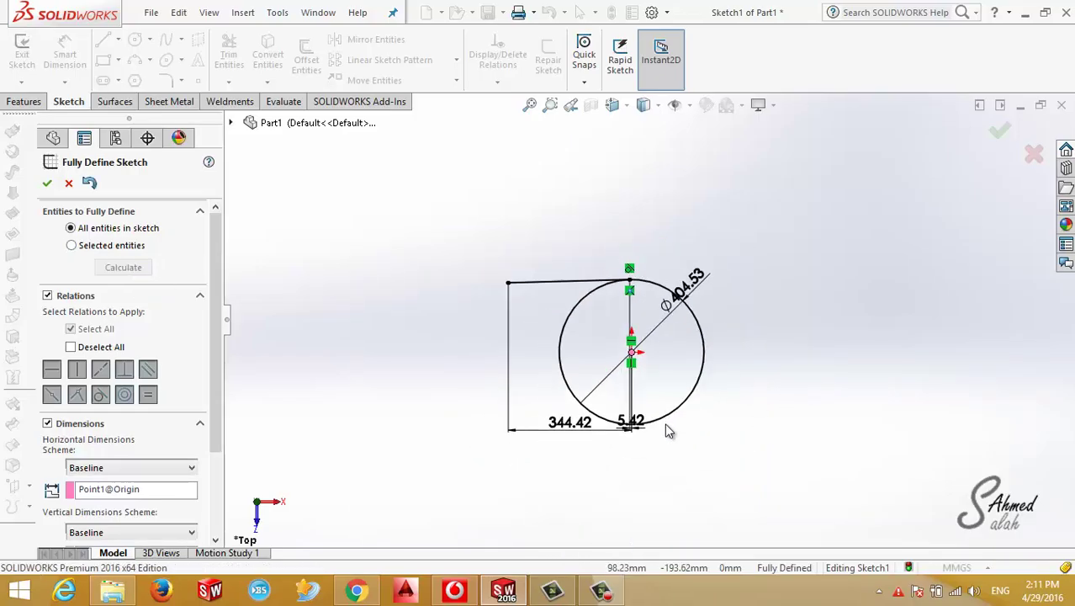
{"action": "scroll", "coordinate": [666, 422], "scroll_direction": "down", "scroll_amount": 3}
{"action": "left_click", "coordinate": [46, 183]}
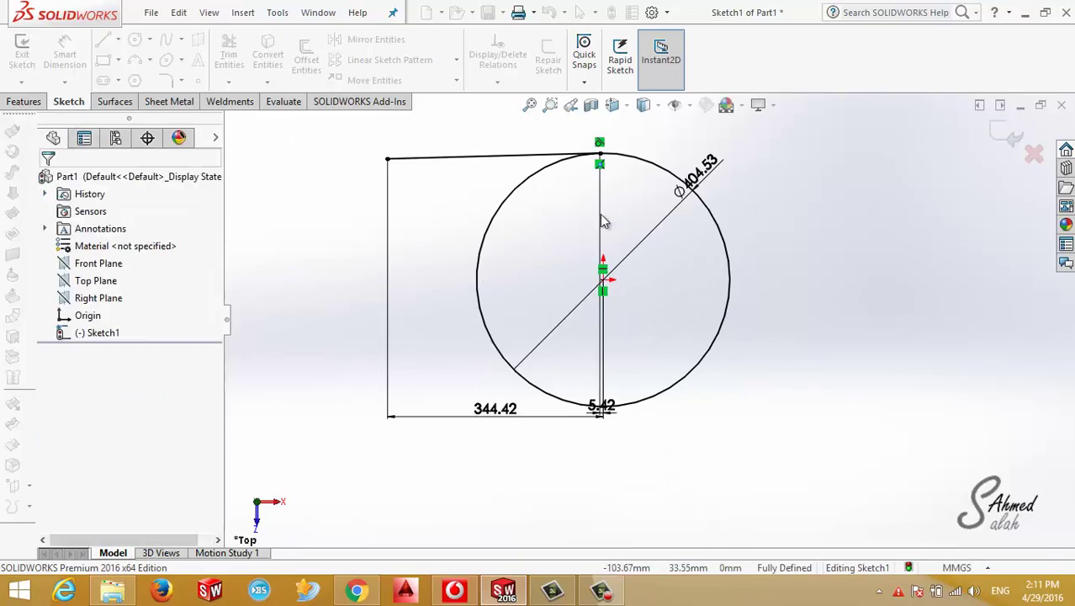
{"action": "left_click_drag", "start_coordinate": [706, 168], "coordinate": [907, 330]}
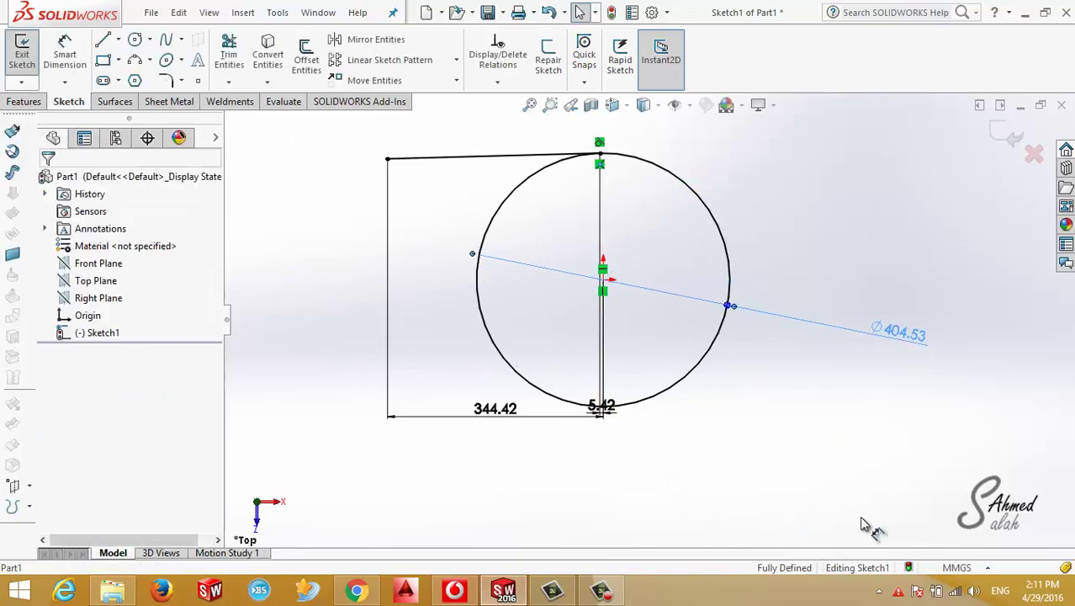
{"action": "left_click", "coordinate": [601, 592]}
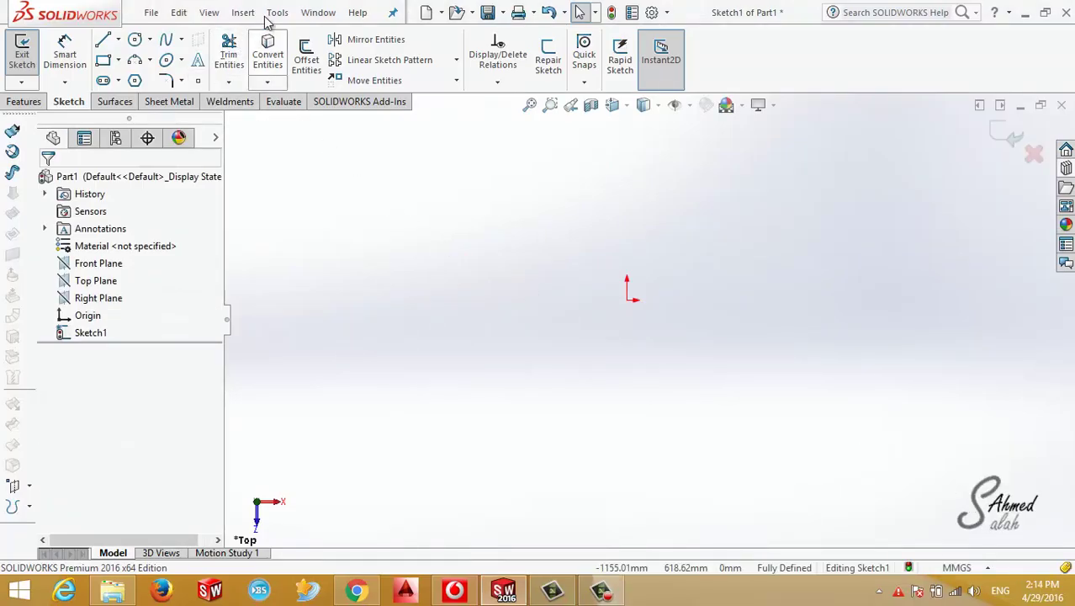
Insert the university logo image aaaaaaaa.jpg into the sketch as a Sketch Picture.
{"action": "left_click", "coordinate": [269, 12]}
{"action": "left_click", "coordinate": [261, 8]}
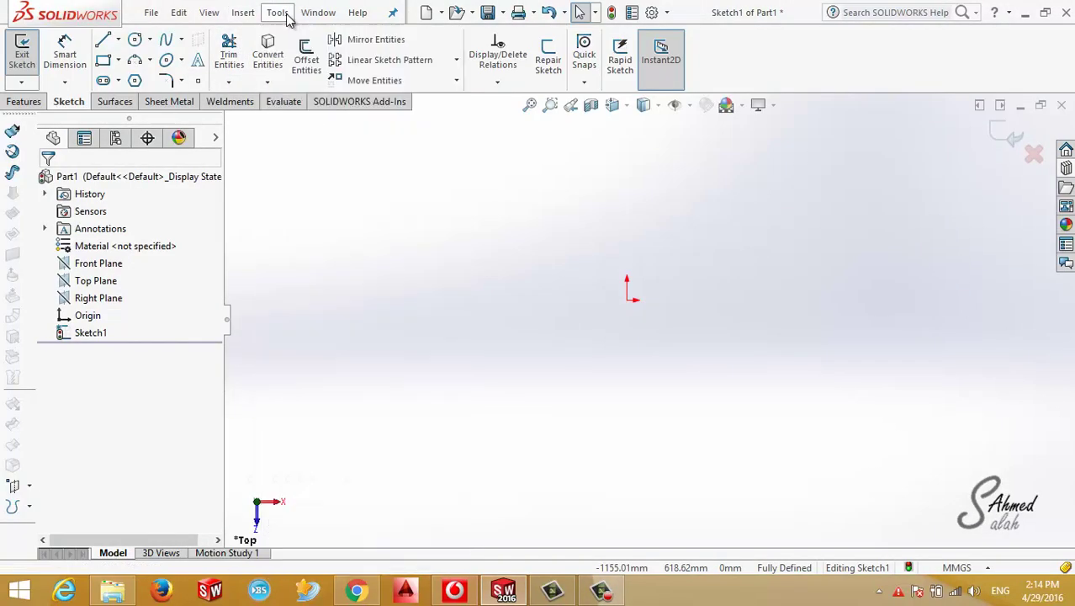
{"action": "left_click", "coordinate": [277, 12]}
{"action": "mouse_move", "coordinate": [320, 422]}
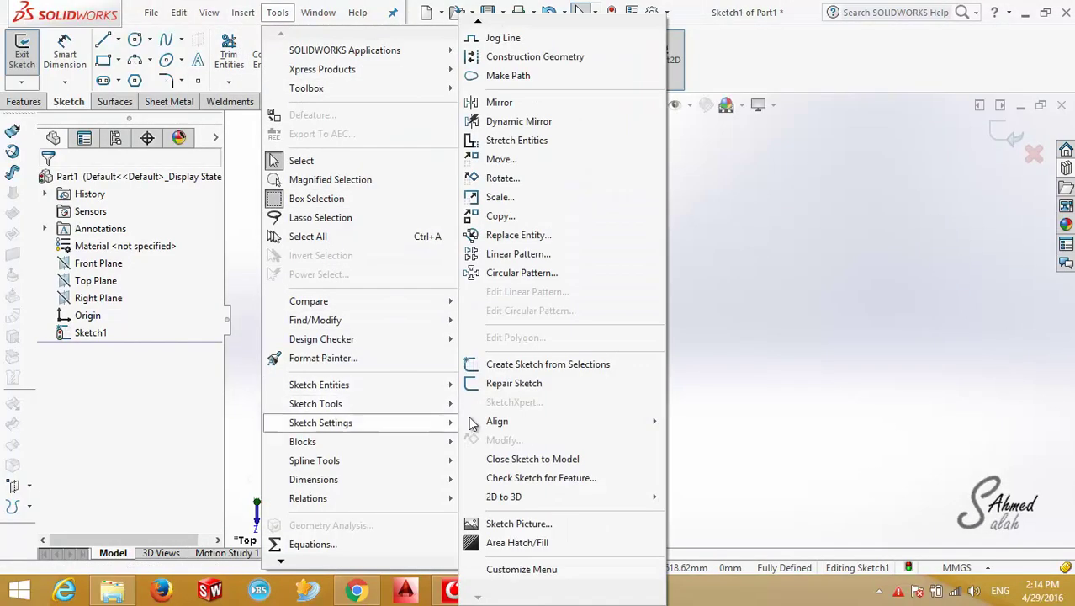
{"action": "left_click", "coordinate": [554, 528]}
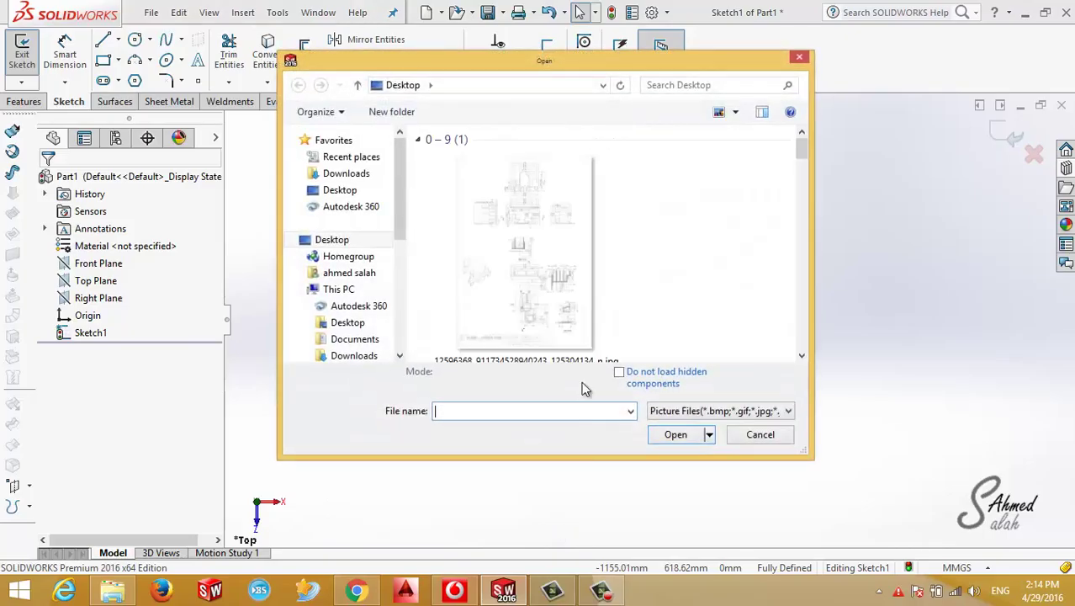
{"action": "left_click", "coordinate": [802, 355]}
{"action": "left_click", "coordinate": [802, 355]}
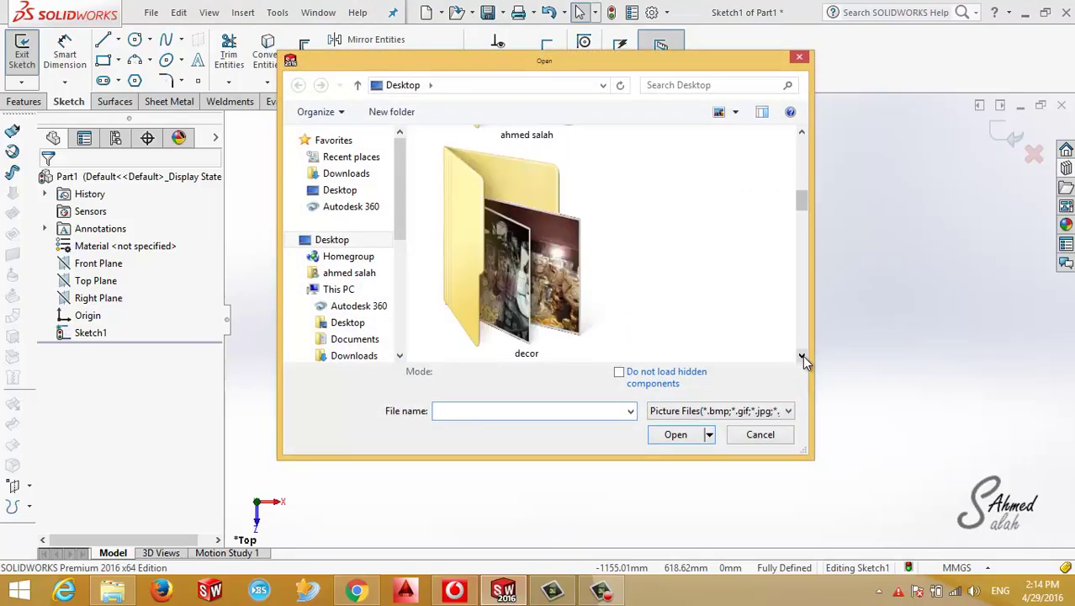
{"action": "left_click", "coordinate": [802, 355]}
{"action": "scroll", "coordinate": [651, 185], "scroll_direction": "up", "scroll_amount": 2}
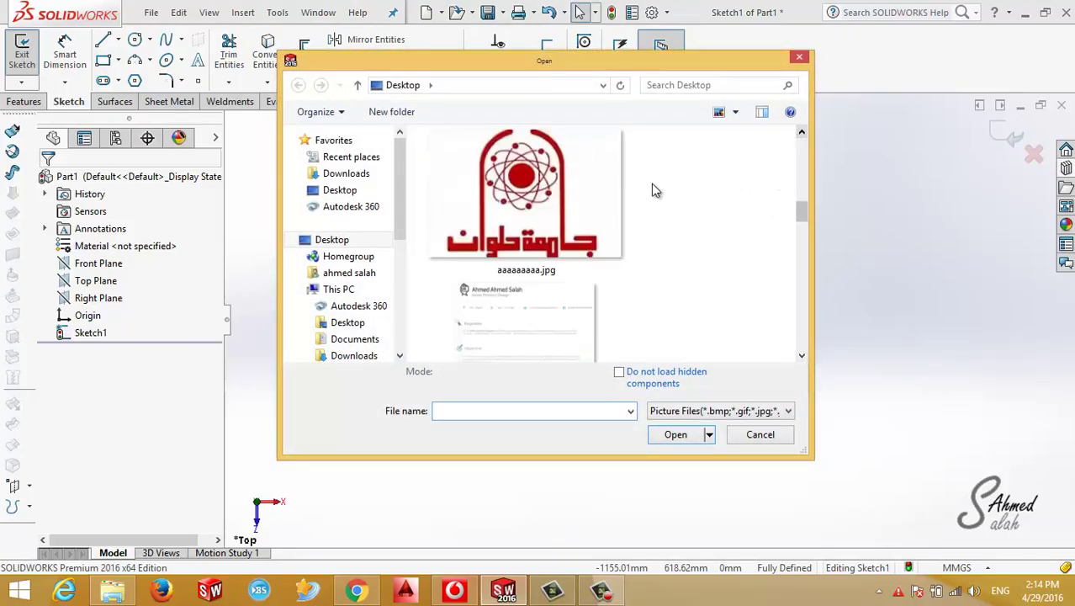
{"action": "left_click", "coordinate": [605, 193]}
{"action": "left_click", "coordinate": [675, 441]}
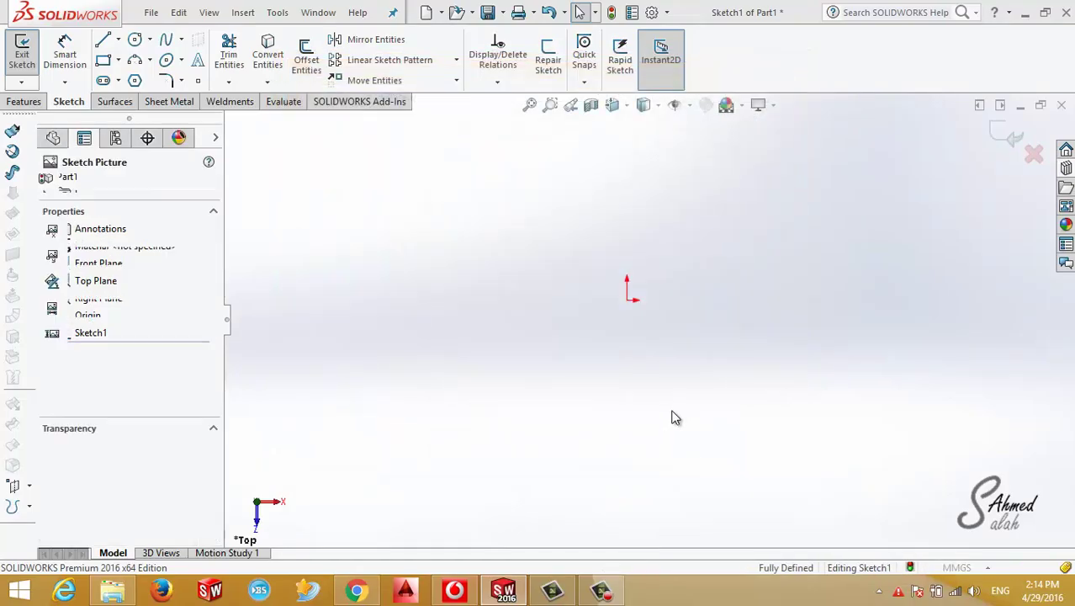
Resize the logo picture to about 295.6 × 196.7 mm and confirm it.
{"action": "scroll", "coordinate": [683, 289], "scroll_direction": "down", "scroll_amount": 3}
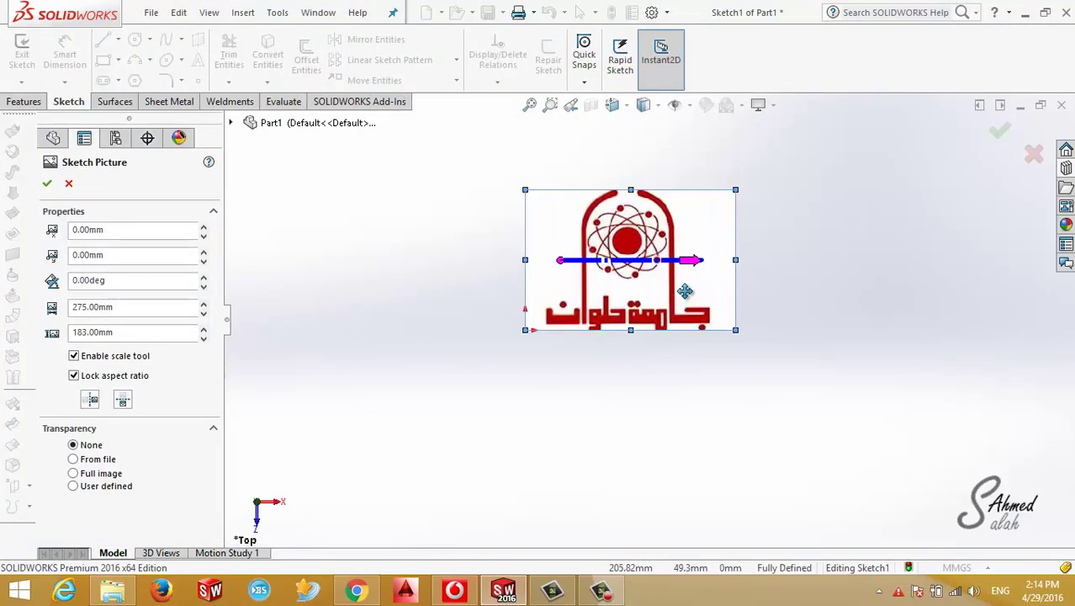
{"action": "scroll", "coordinate": [687, 292], "scroll_direction": "down", "scroll_amount": 3}
{"action": "scroll", "coordinate": [680, 299], "scroll_direction": "up", "scroll_amount": 2}
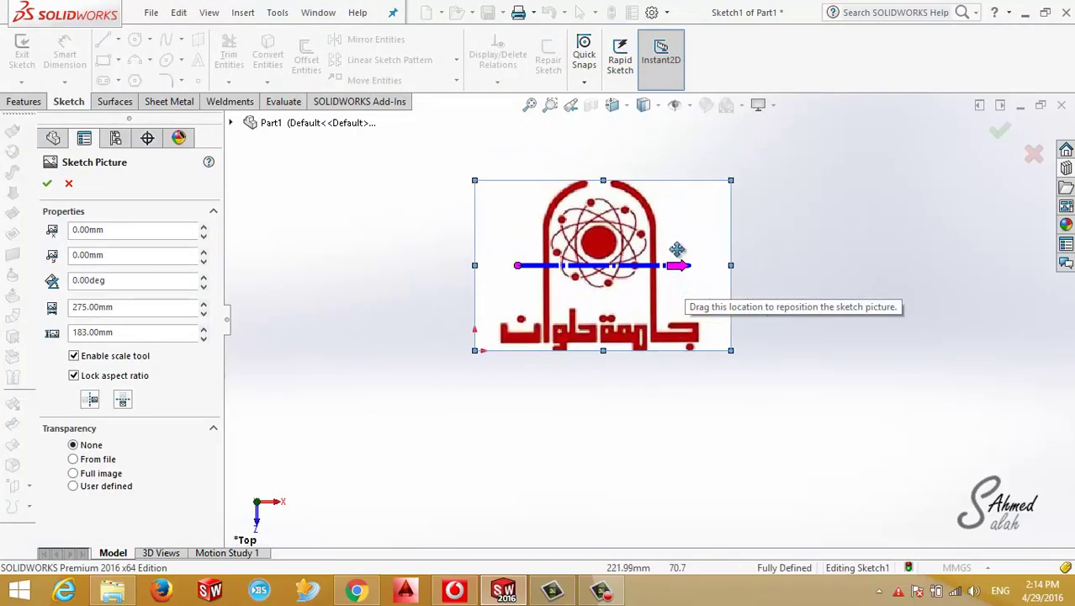
{"action": "left_click_drag", "start_coordinate": [728, 182], "coordinate": [737, 180]}
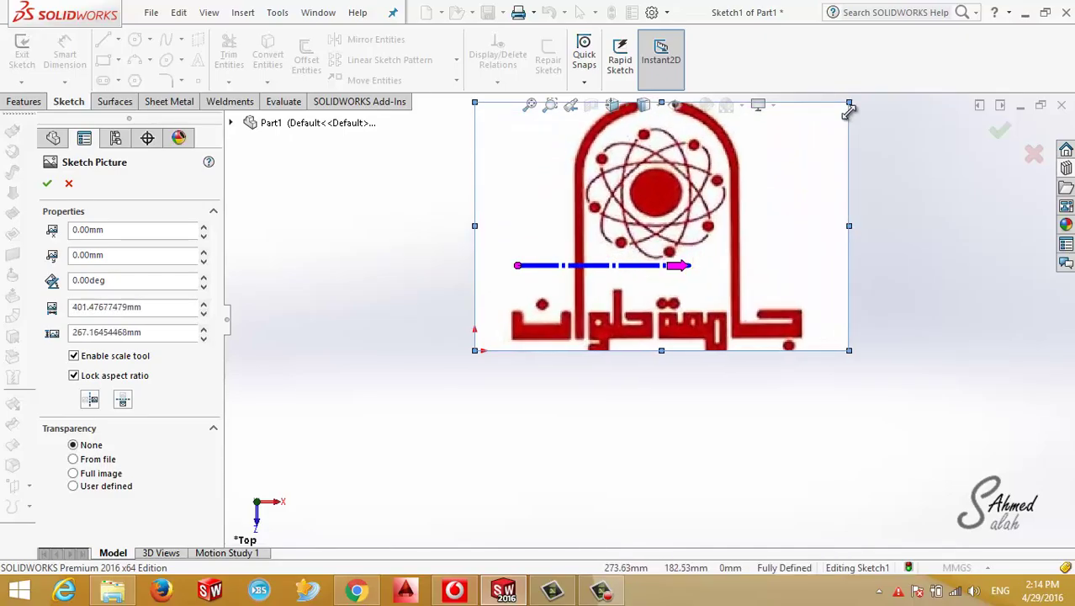
{"action": "left_click", "coordinate": [47, 184]}
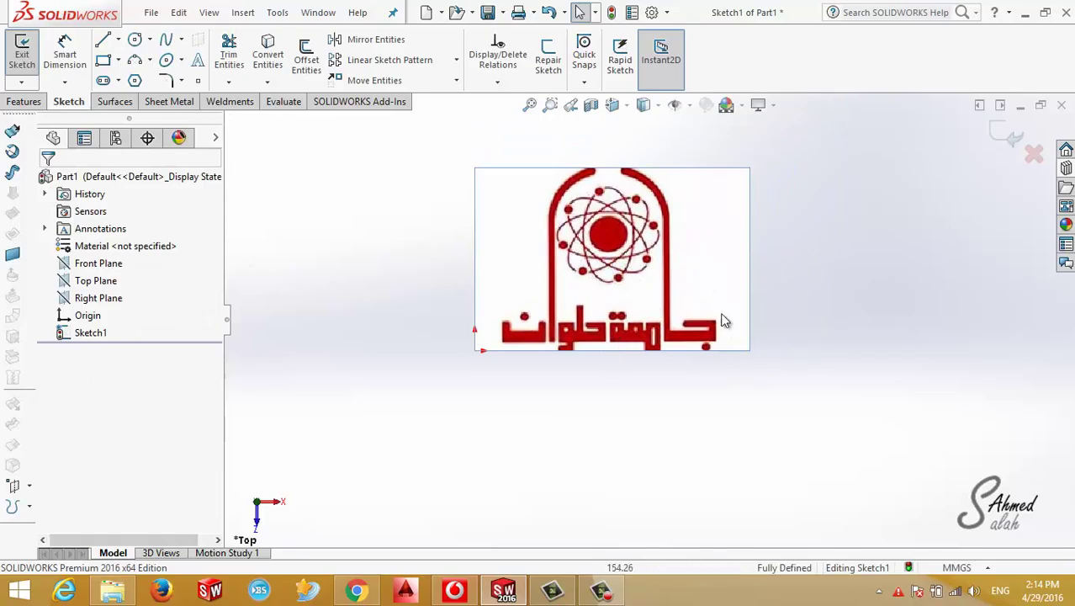
Trace the logo's rightmost letter outline with connected lines and a small arc.
{"action": "left_click", "coordinate": [103, 39]}
{"action": "scroll", "coordinate": [663, 312], "scroll_direction": "down", "scroll_amount": 5}
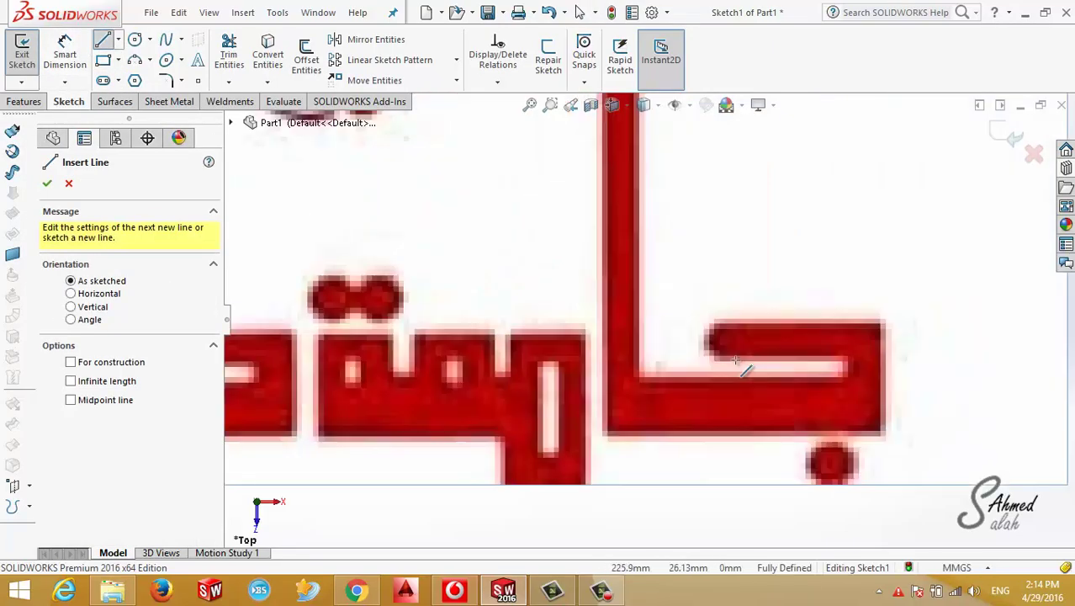
{"action": "left_click", "coordinate": [838, 362]}
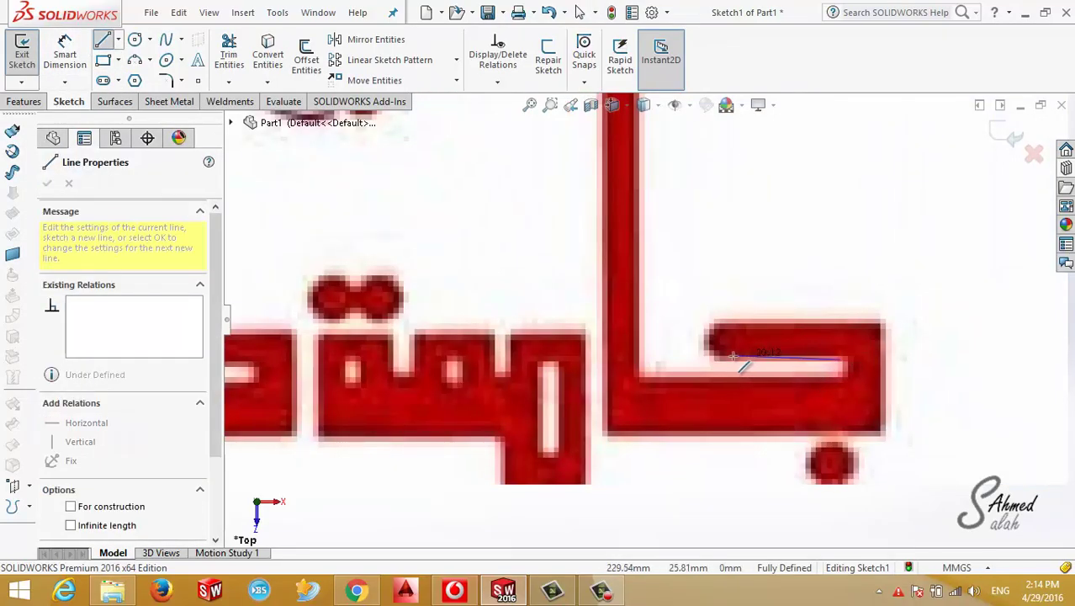
{"action": "left_click", "coordinate": [712, 359]}
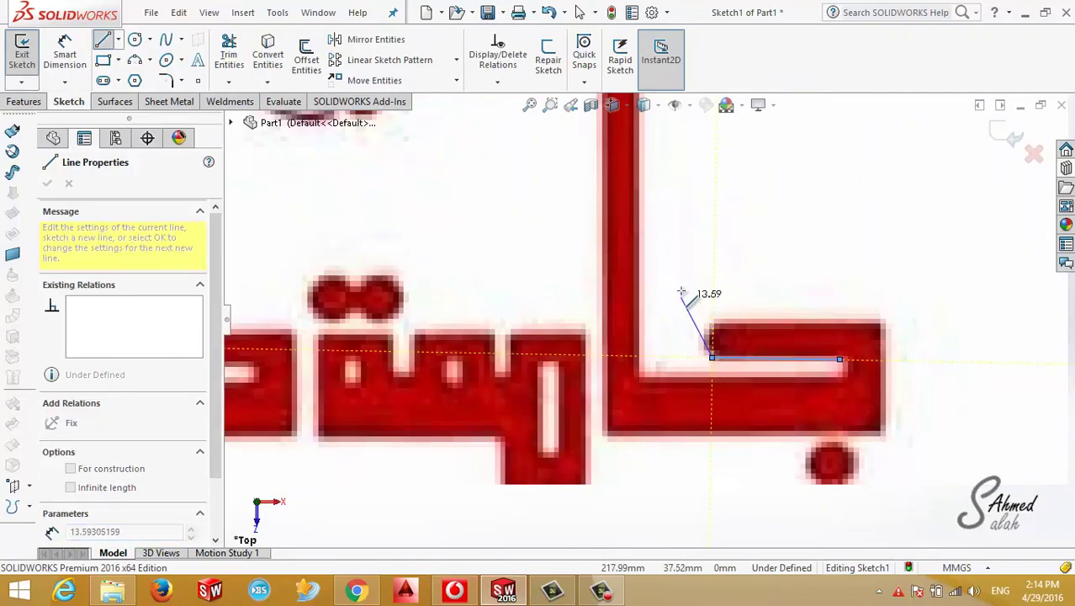
{"action": "left_click", "coordinate": [721, 318]}
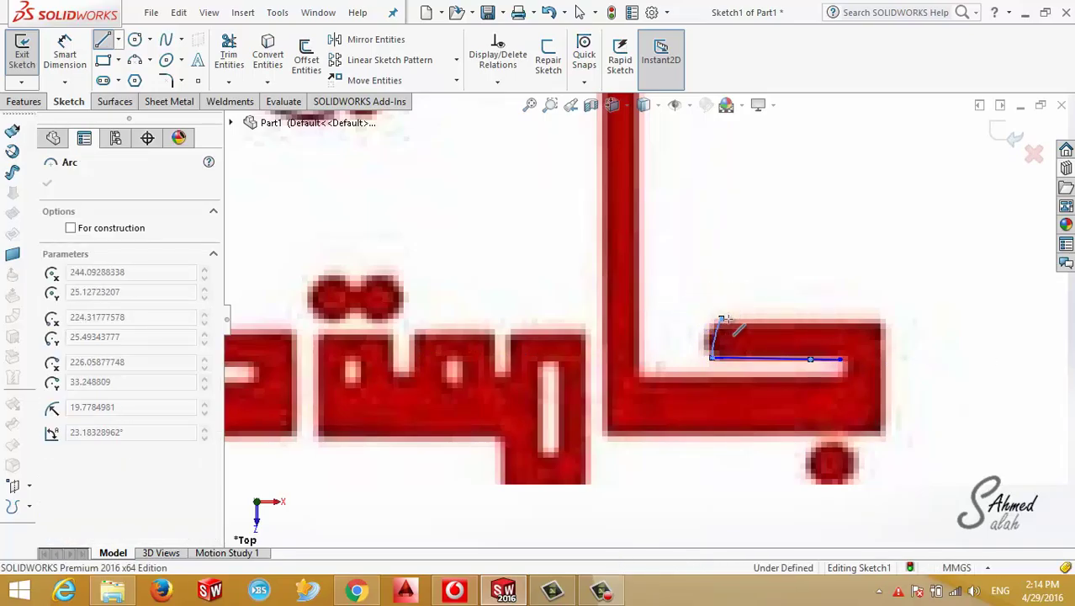
{"action": "left_click", "coordinate": [885, 320]}
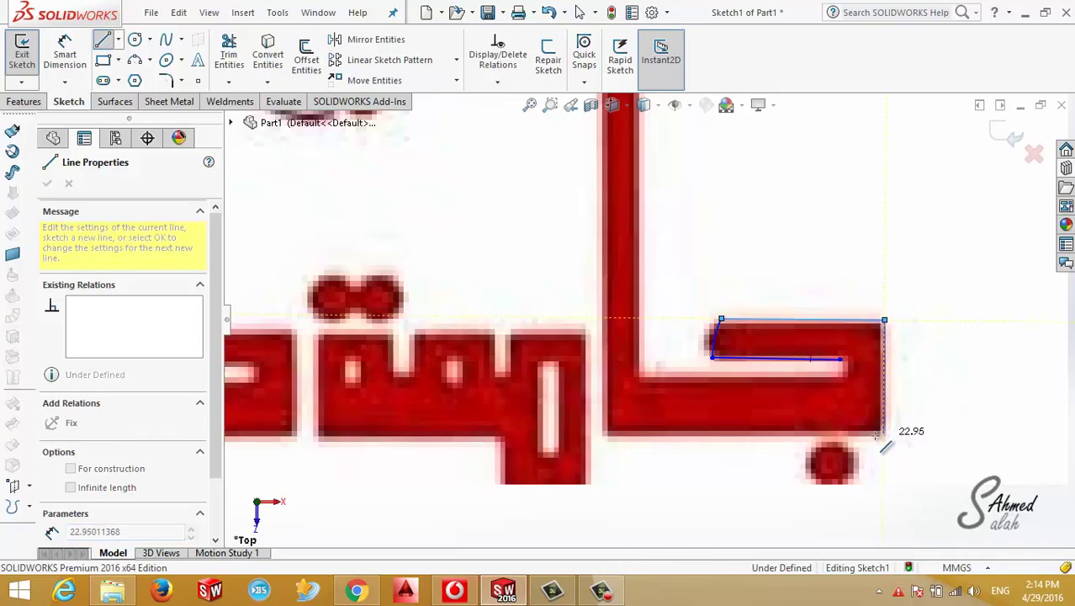
{"action": "left_click", "coordinate": [884, 435]}
{"action": "left_click", "coordinate": [606, 434]}
Continue the outline up the arch's right side with an arc, then fit and select all.
{"action": "scroll", "coordinate": [639, 319], "scroll_direction": "up", "scroll_amount": 2}
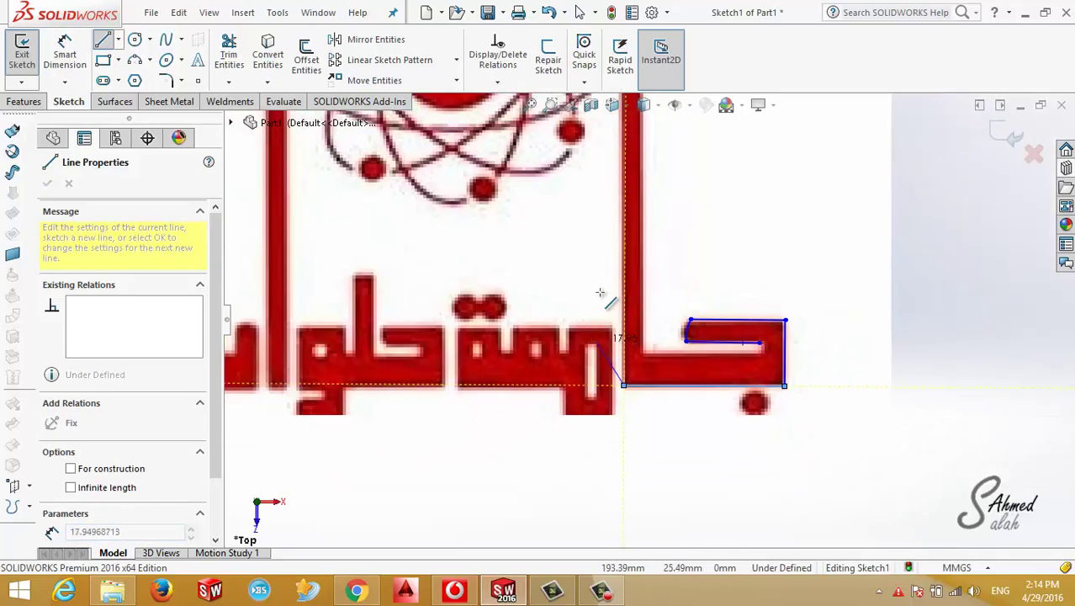
{"action": "scroll", "coordinate": [643, 235], "scroll_direction": "up", "scroll_amount": 1}
{"action": "scroll", "coordinate": [637, 217], "scroll_direction": "up", "scroll_amount": 1}
{"action": "scroll", "coordinate": [646, 197], "scroll_direction": "up", "scroll_amount": 1}
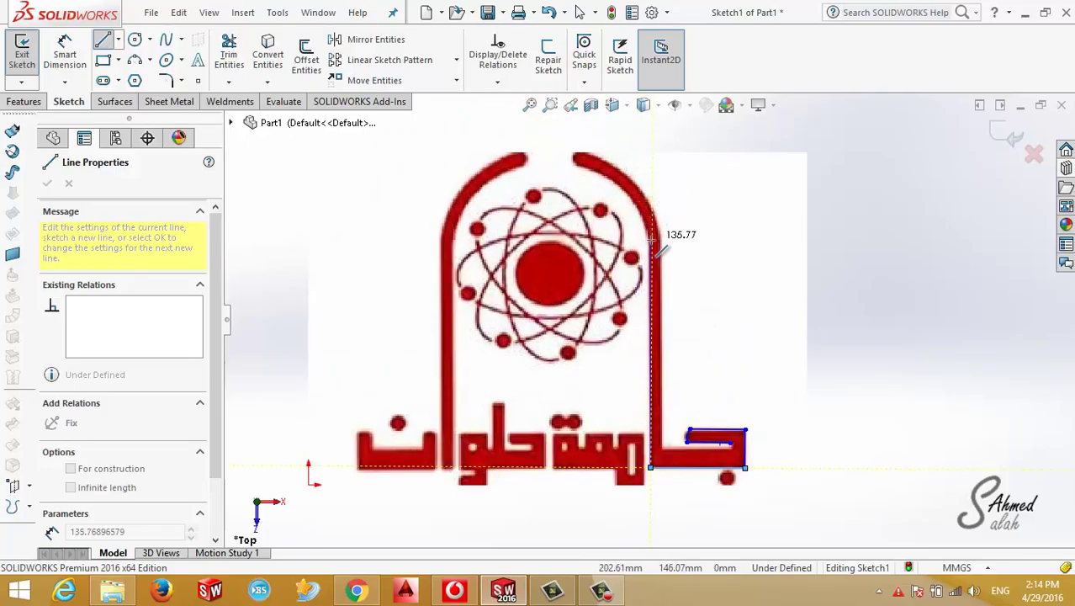
{"action": "left_click", "coordinate": [648, 227]}
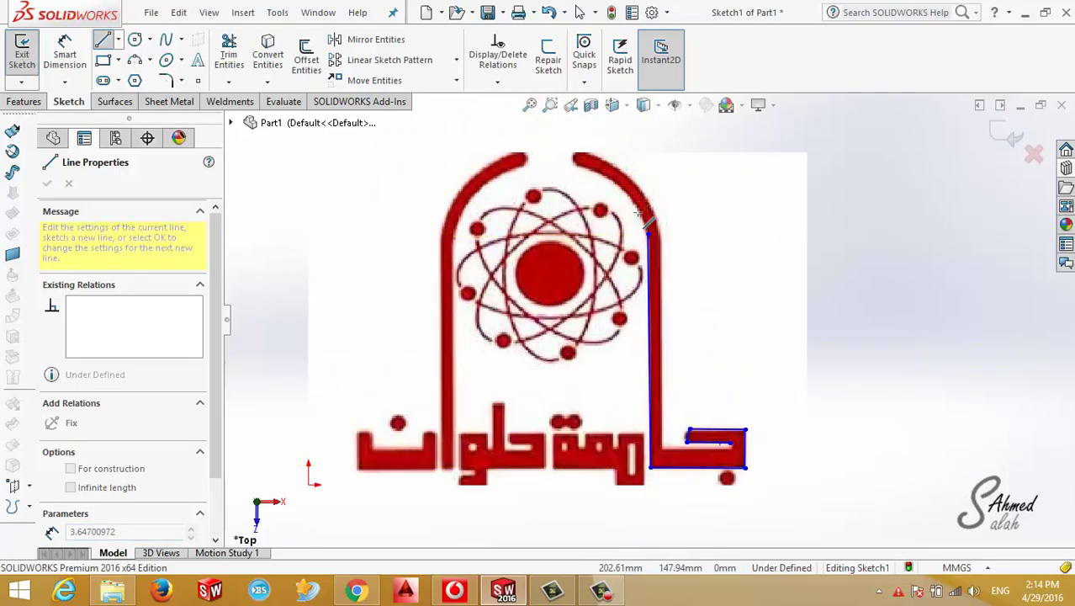
{"action": "left_click", "coordinate": [579, 162]}
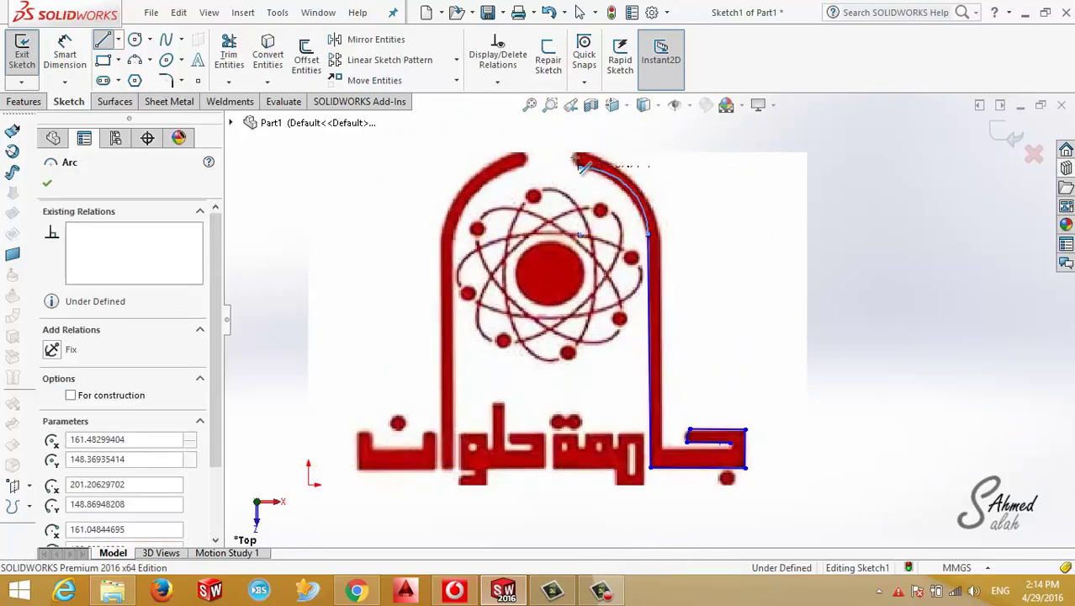
{"action": "scroll", "coordinate": [579, 164], "scroll_direction": "down", "scroll_amount": 3}
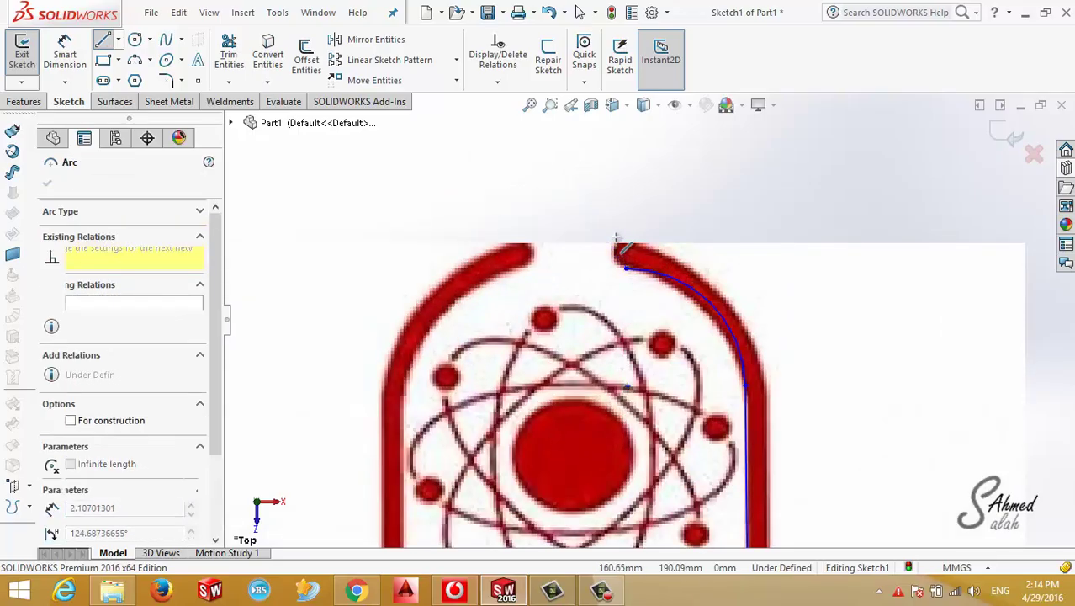
{"action": "left_click", "coordinate": [621, 240]}
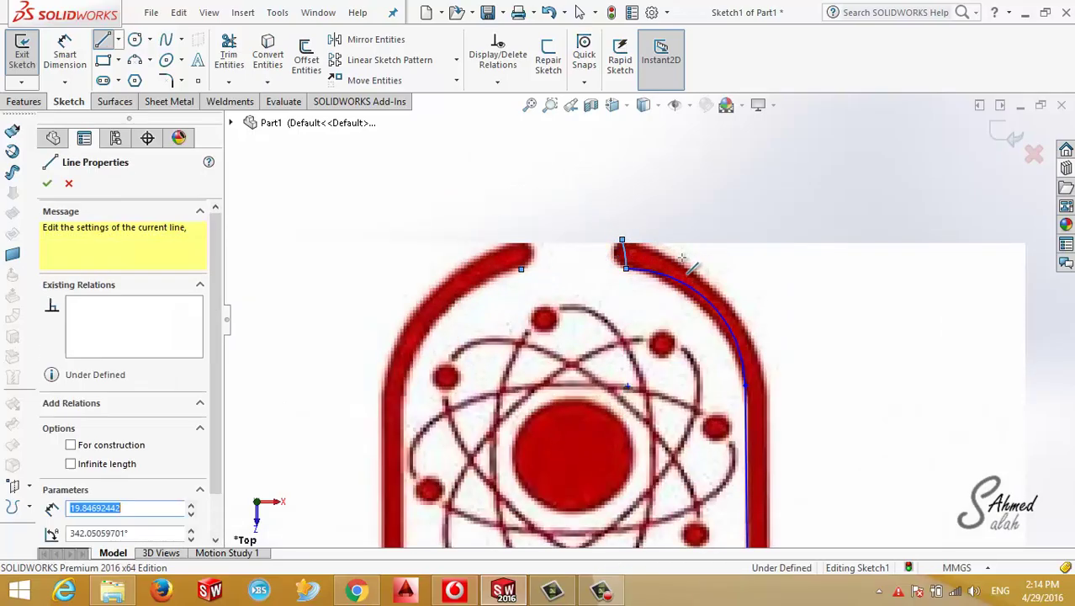
{"action": "key", "text": "Escape"}
{"action": "key", "text": "f"}
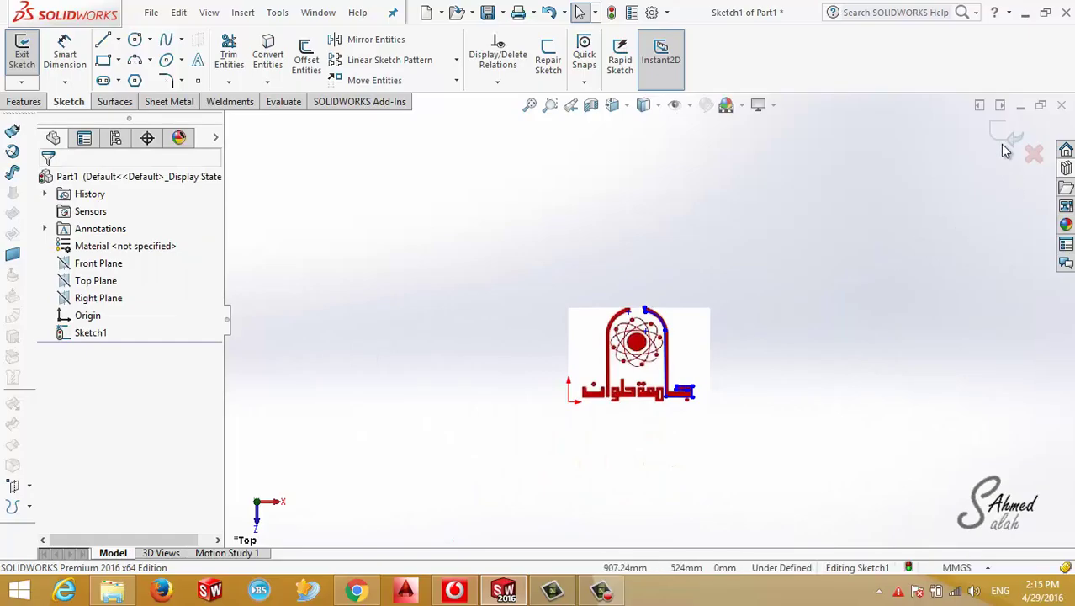
{"action": "left_click_drag", "start_coordinate": [801, 254], "coordinate": [438, 478]}
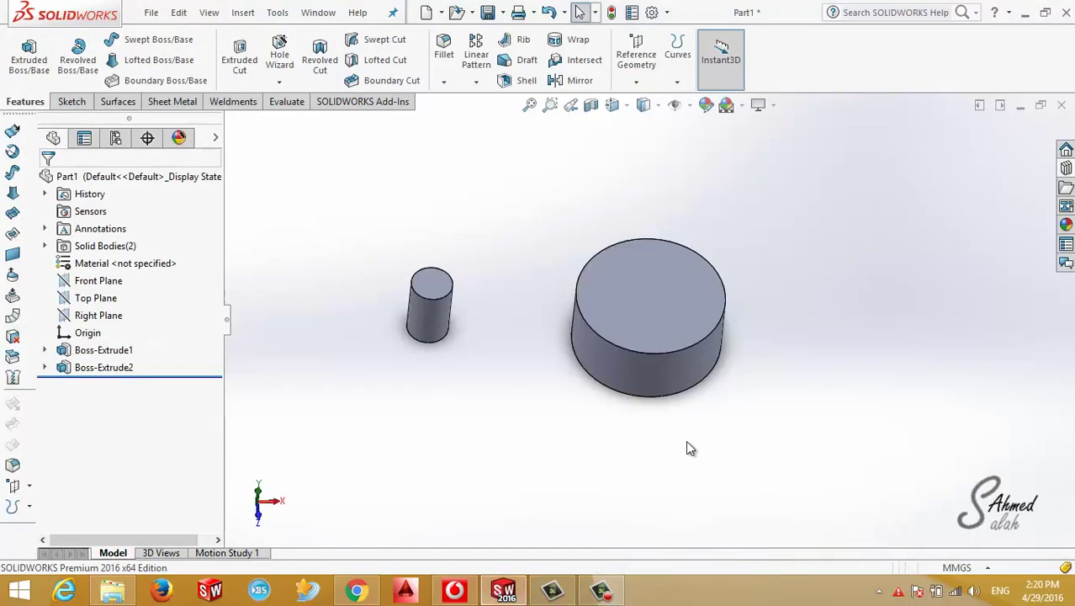
Scale the large cylinder Boss-Extrude1 uniformly by factor 2 about its centroid.
{"action": "left_click", "coordinate": [242, 12]}
{"action": "mouse_move", "coordinate": [271, 88]}
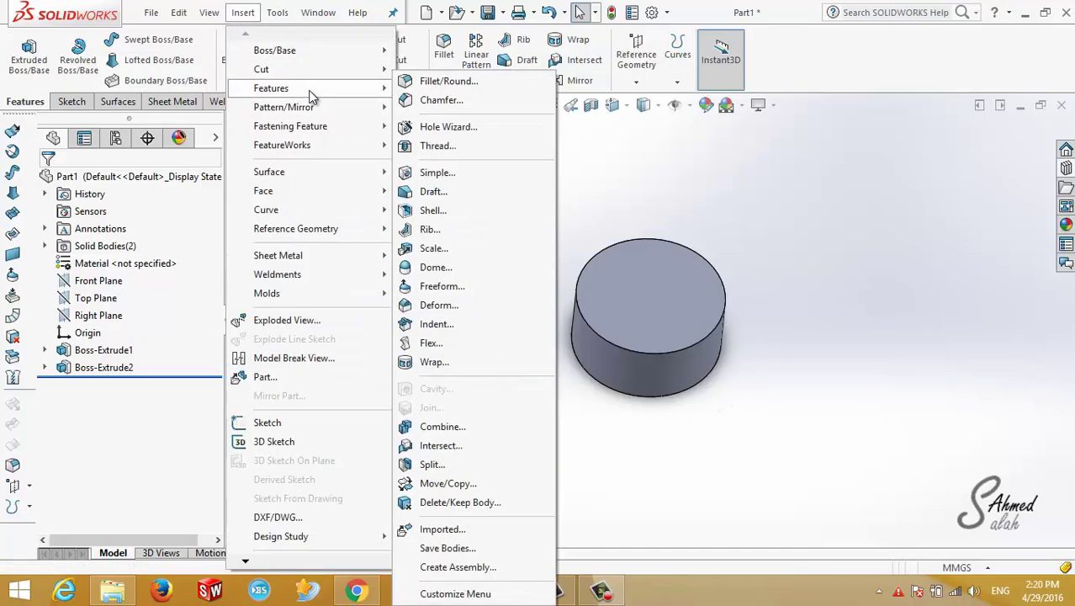
{"action": "left_click", "coordinate": [450, 251]}
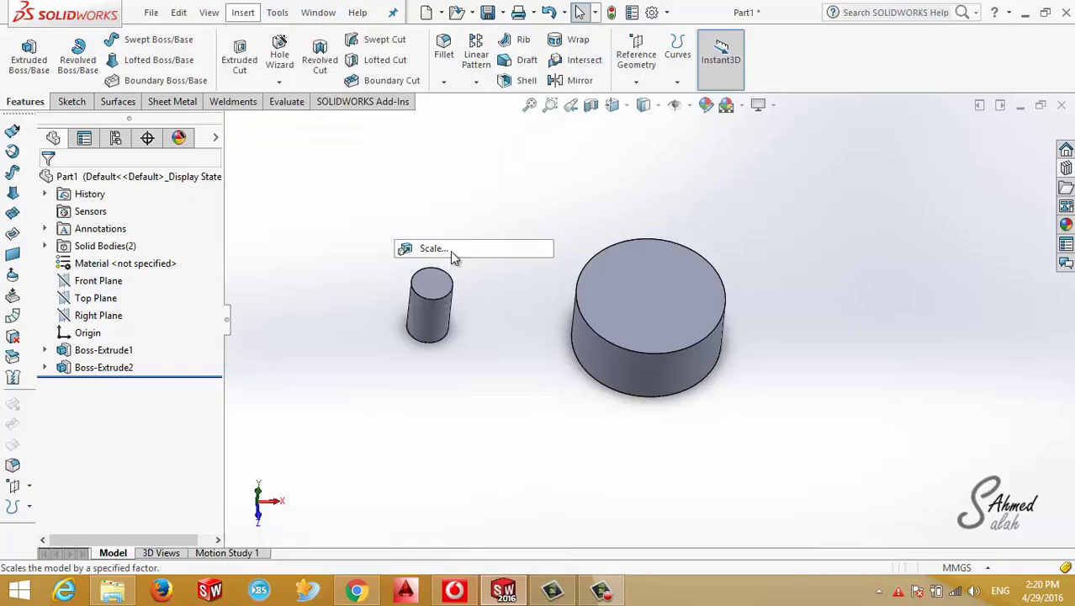
{"action": "left_click", "coordinate": [637, 310]}
{"action": "type", "text": "2"}
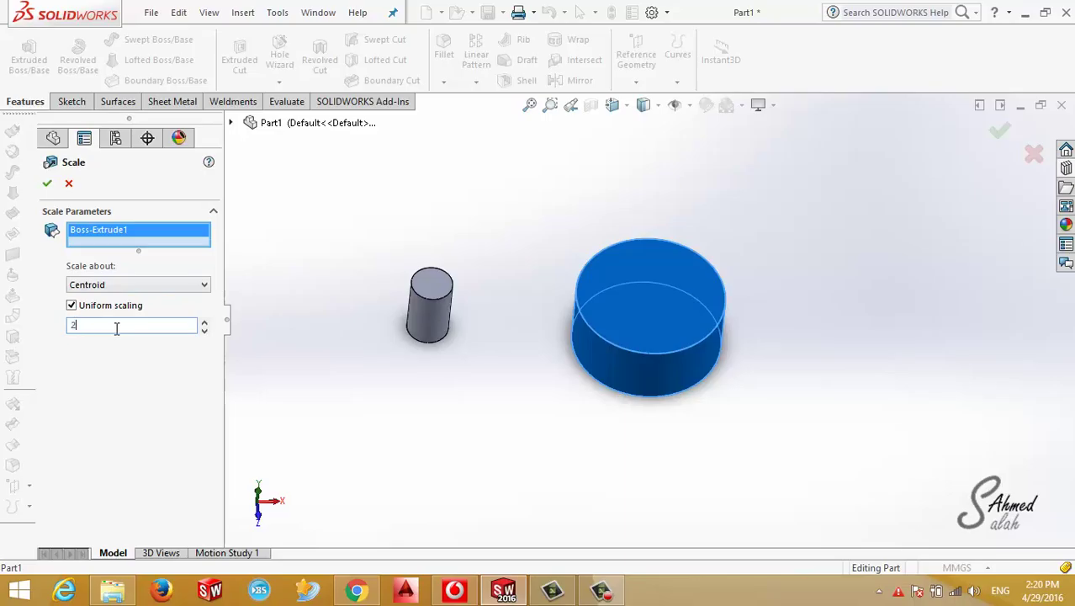
{"action": "left_click", "coordinate": [46, 184]}
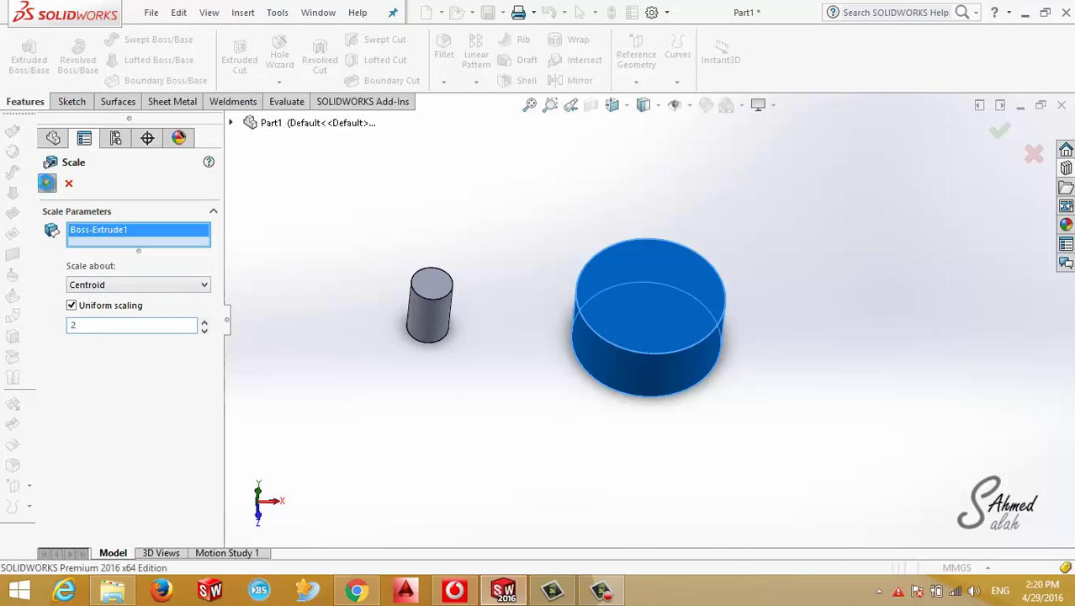
{"action": "middle_click_drag", "start_coordinate": [602, 412], "coordinate": [602, 471]}
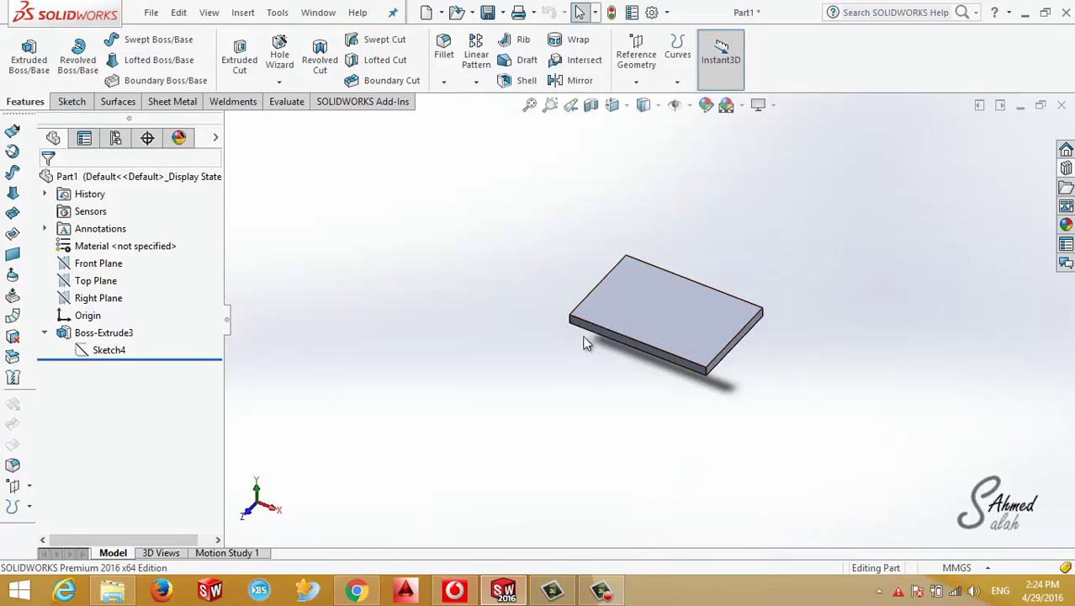
View the plate from the Front, then return to Isometric.
{"action": "left_click", "coordinate": [624, 106]}
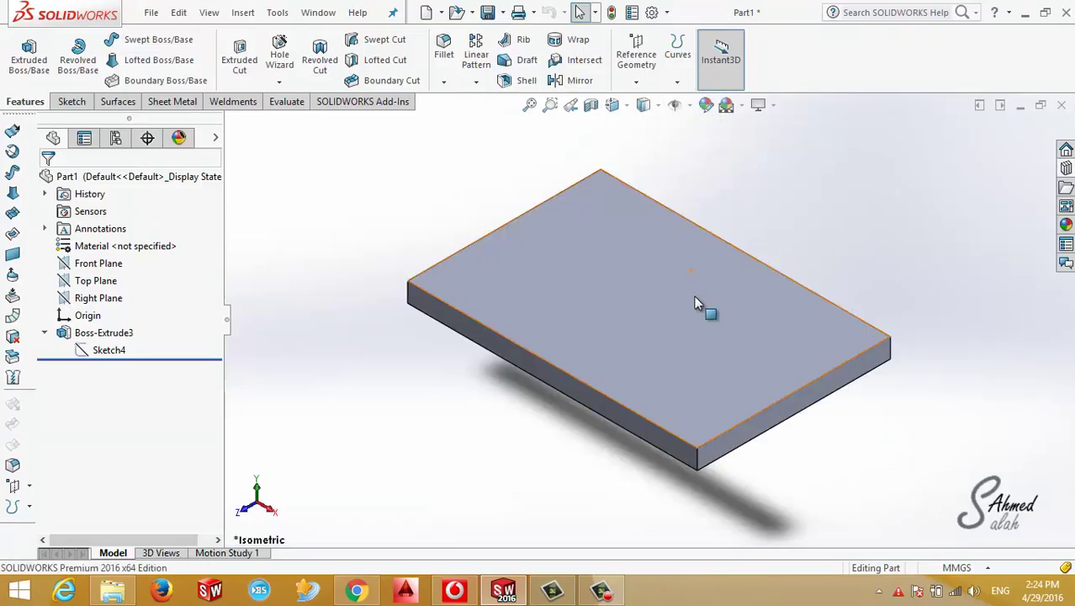
{"action": "left_click", "coordinate": [614, 108]}
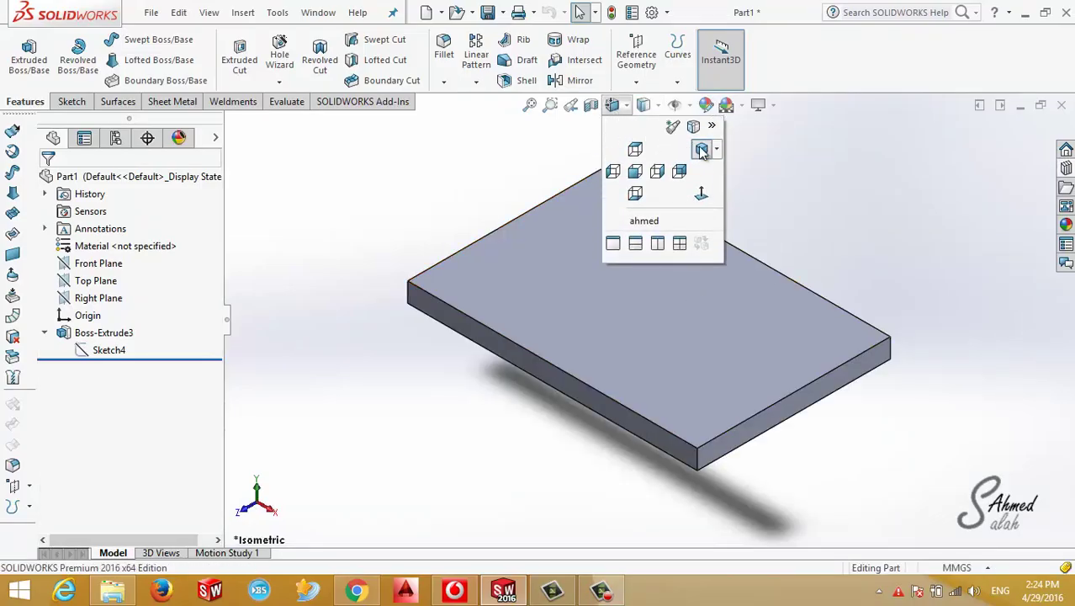
{"action": "left_click", "coordinate": [629, 162]}
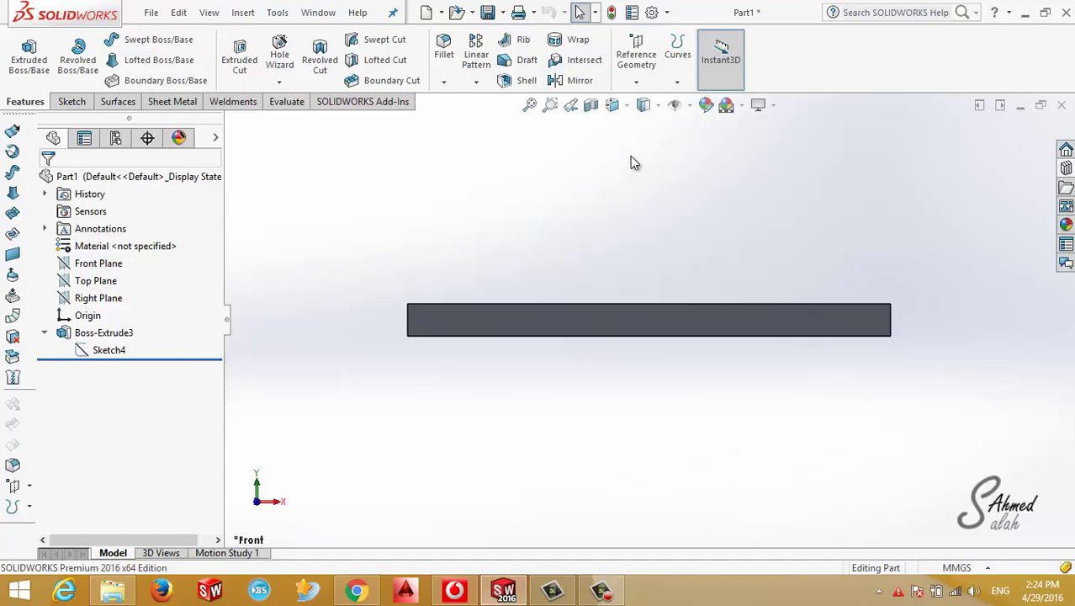
{"action": "left_click", "coordinate": [614, 106]}
{"action": "left_click", "coordinate": [702, 150]}
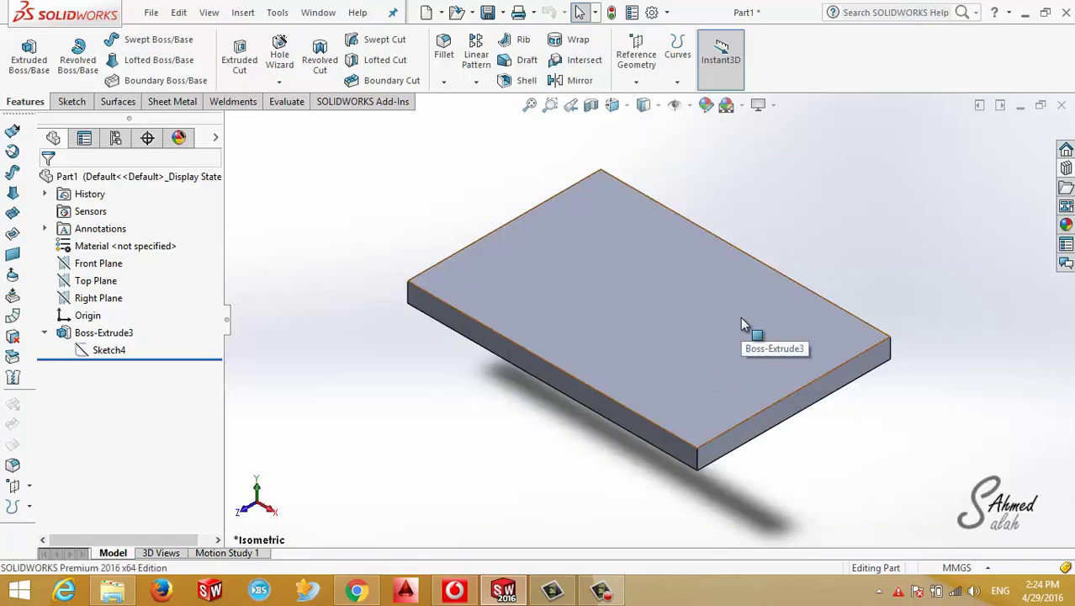
Orbit the plate to a tilted angle and save it as a new named view.
{"action": "mouse_move", "coordinate": [801, 409]}
{"action": "middle_mouse_down"}
{"action": "mouse_move", "coordinate": [831, 369]}
{"action": "mouse_move", "coordinate": [859, 214]}
{"action": "mouse_move", "coordinate": [839, 173]}
{"action": "mouse_move", "coordinate": [791, 195]}
{"action": "middle_mouse_up"}
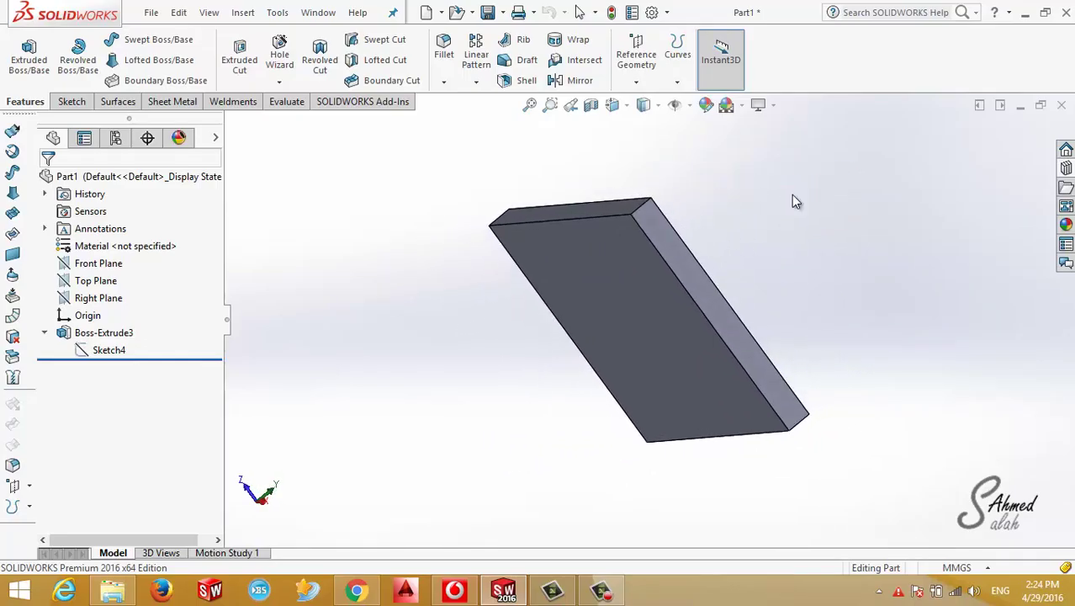
{"action": "left_click", "coordinate": [614, 104]}
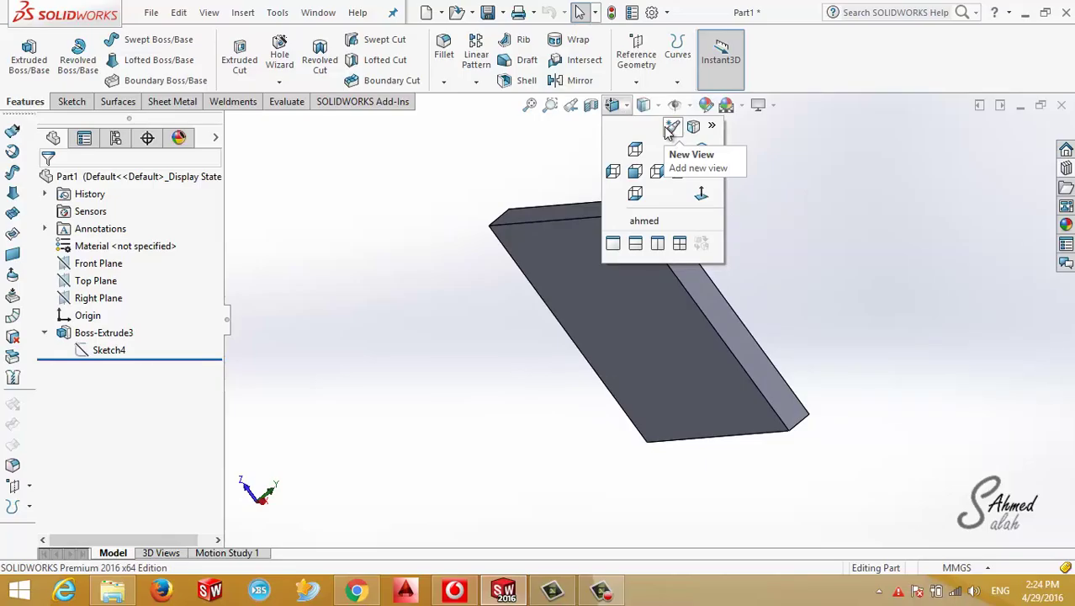
{"action": "left_click", "coordinate": [672, 128]}
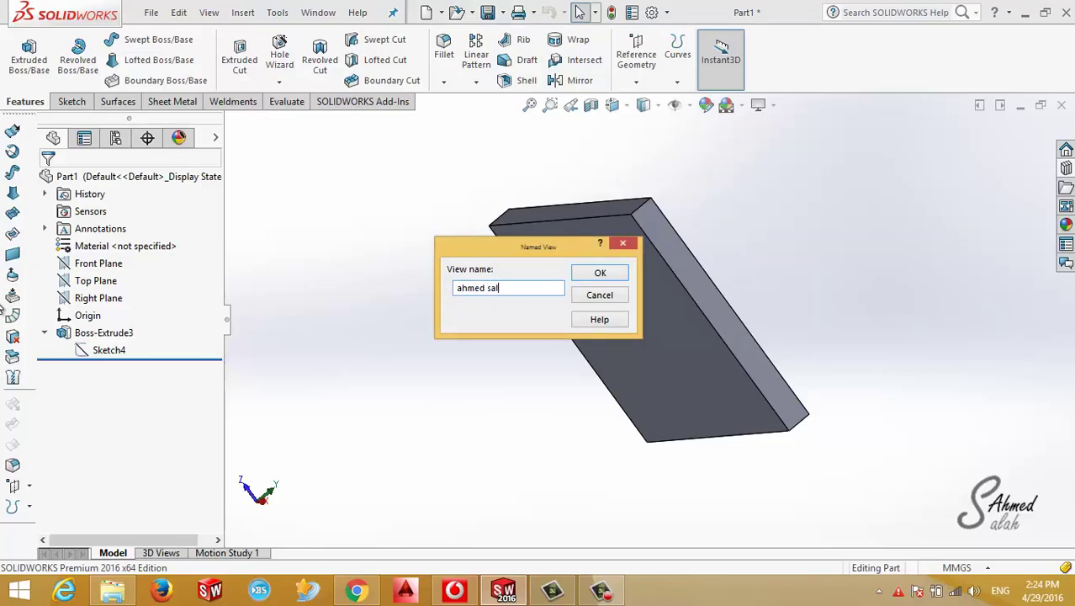
{"action": "key", "text": "Return"}
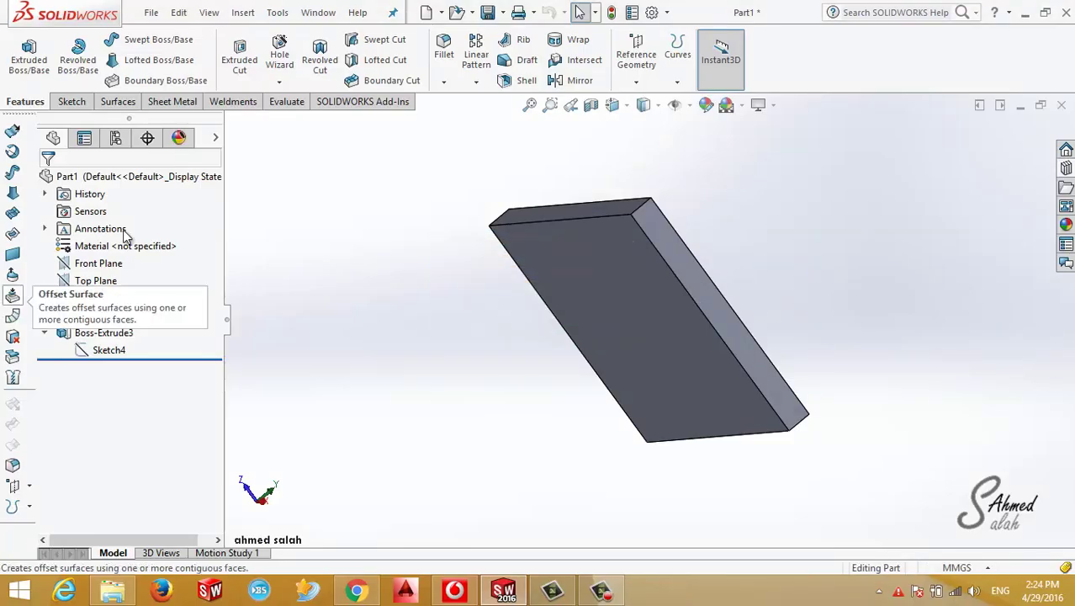
Switch to Isometric, then to the saved custom named view of the plate.
{"action": "left_click", "coordinate": [615, 108]}
{"action": "left_click", "coordinate": [691, 158]}
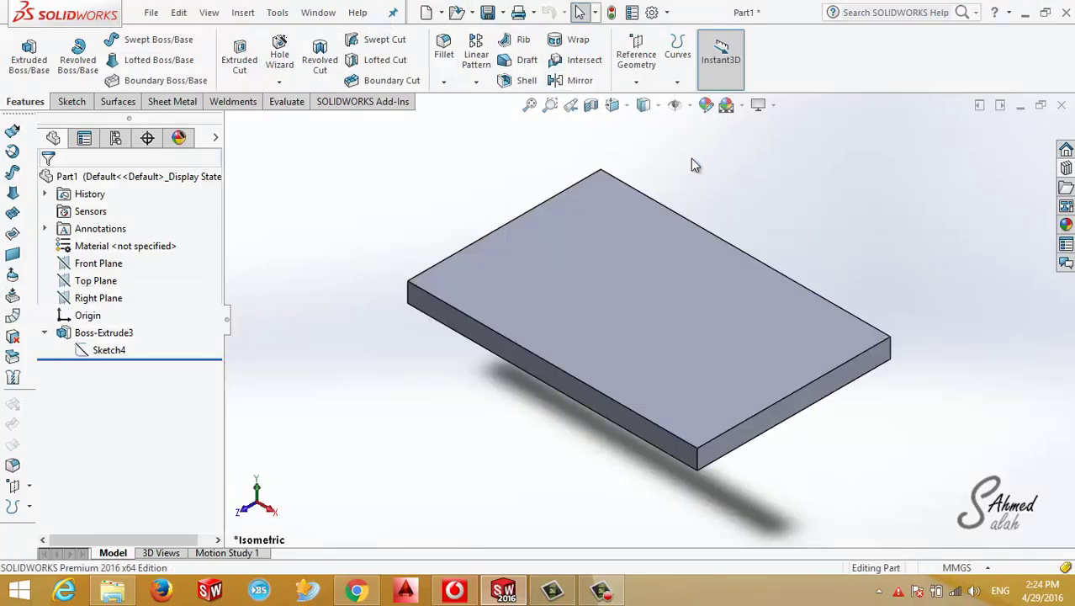
{"action": "left_click", "coordinate": [614, 106]}
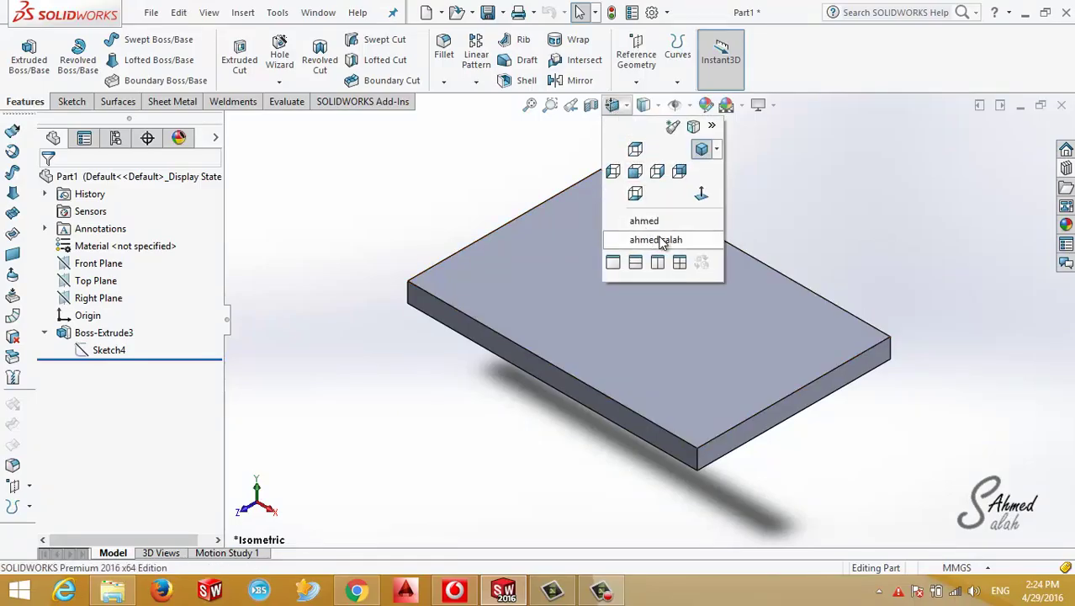
{"action": "left_click", "coordinate": [662, 240]}
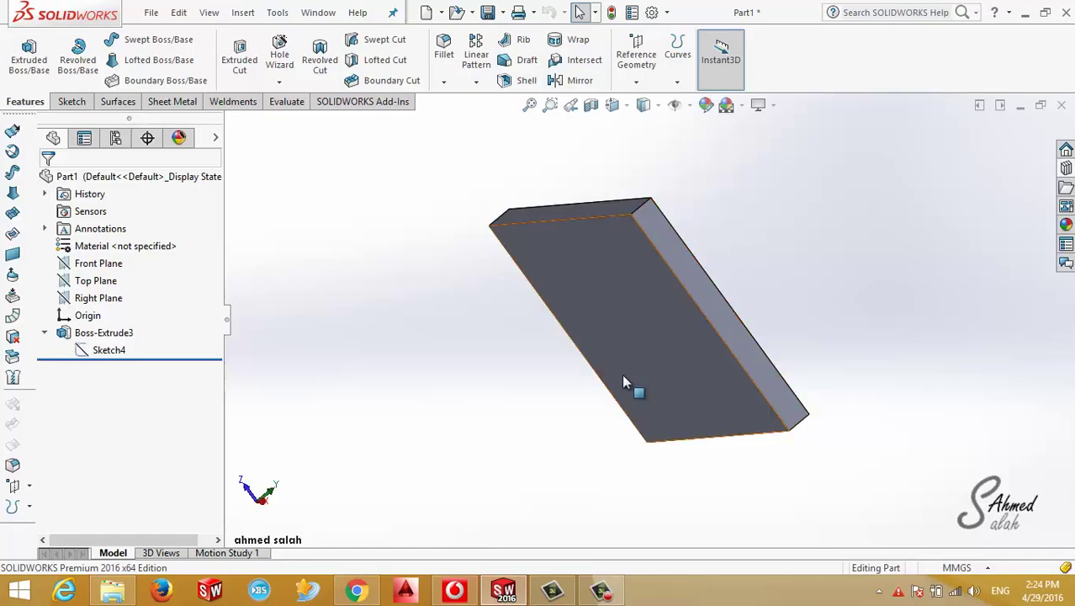
{"action": "left_click", "coordinate": [600, 591]}
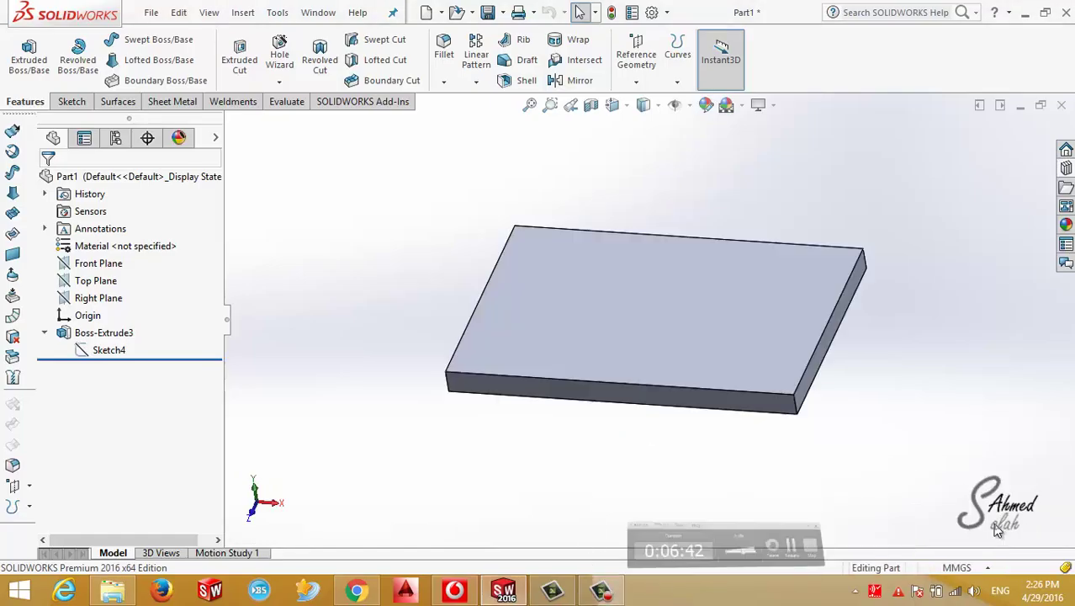
Toggle Shadows In Shaded Mode and Ambient Occlusion on the plate.
{"action": "left_click", "coordinate": [758, 105]}
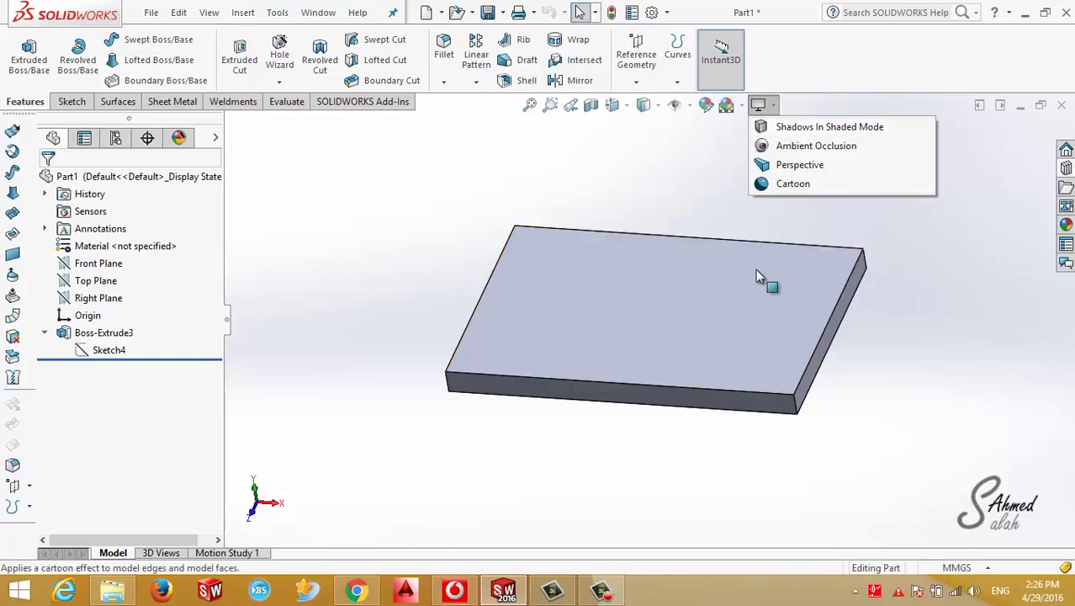
{"action": "left_click", "coordinate": [813, 126]}
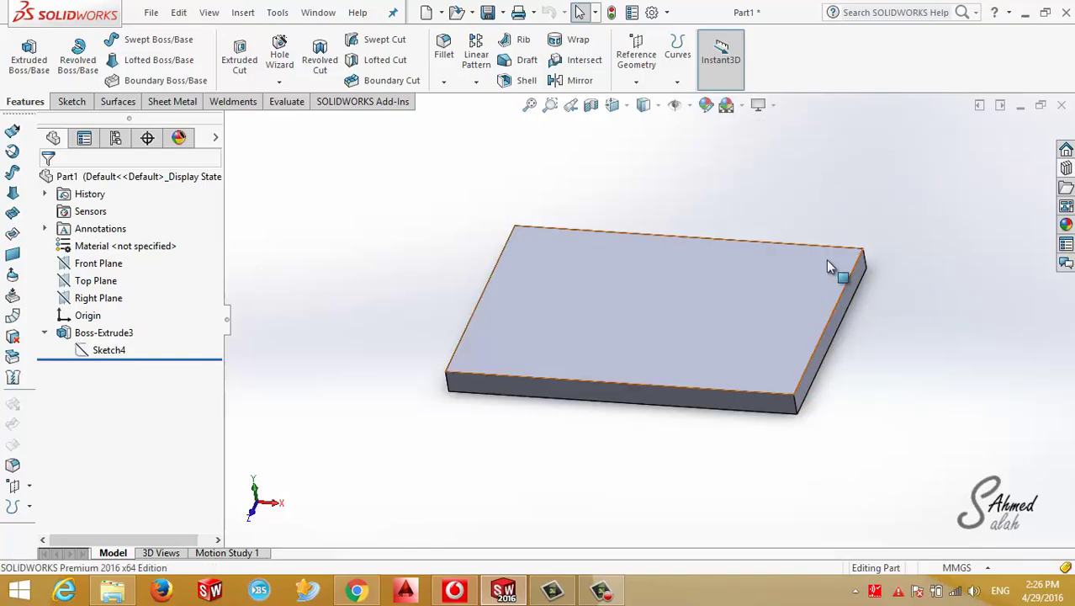
{"action": "left_click", "coordinate": [760, 105]}
{"action": "left_click", "coordinate": [787, 122]}
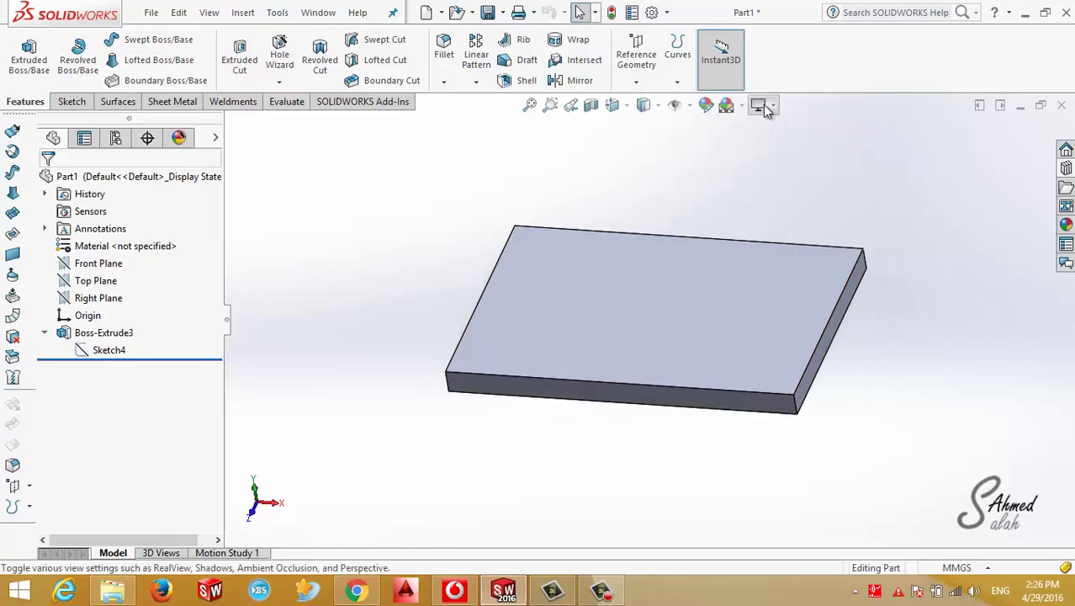
{"action": "left_click", "coordinate": [764, 107]}
{"action": "left_click", "coordinate": [863, 148]}
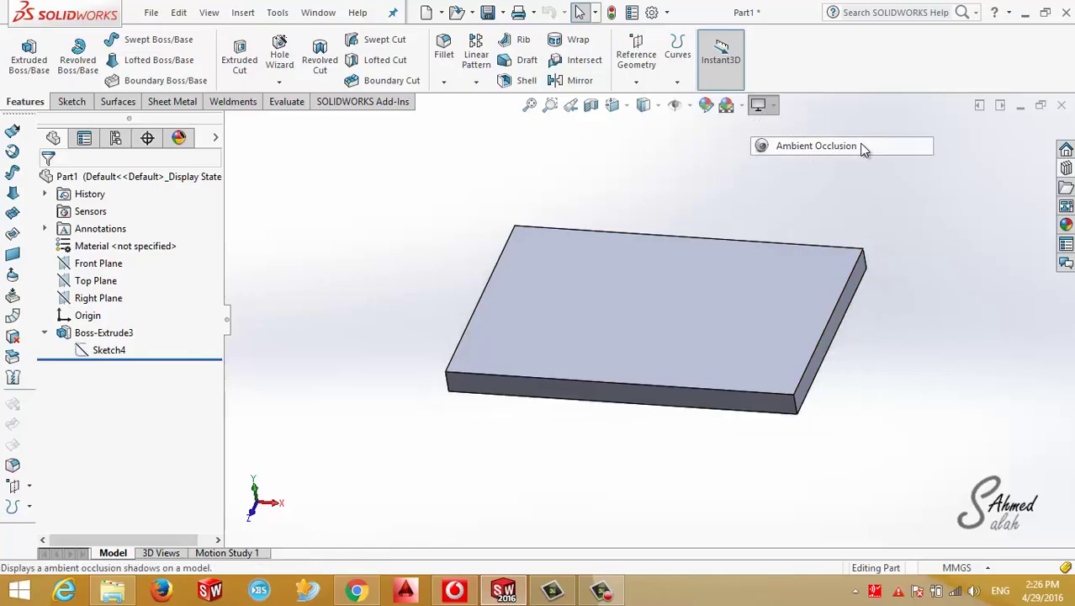
{"action": "left_click", "coordinate": [760, 106]}
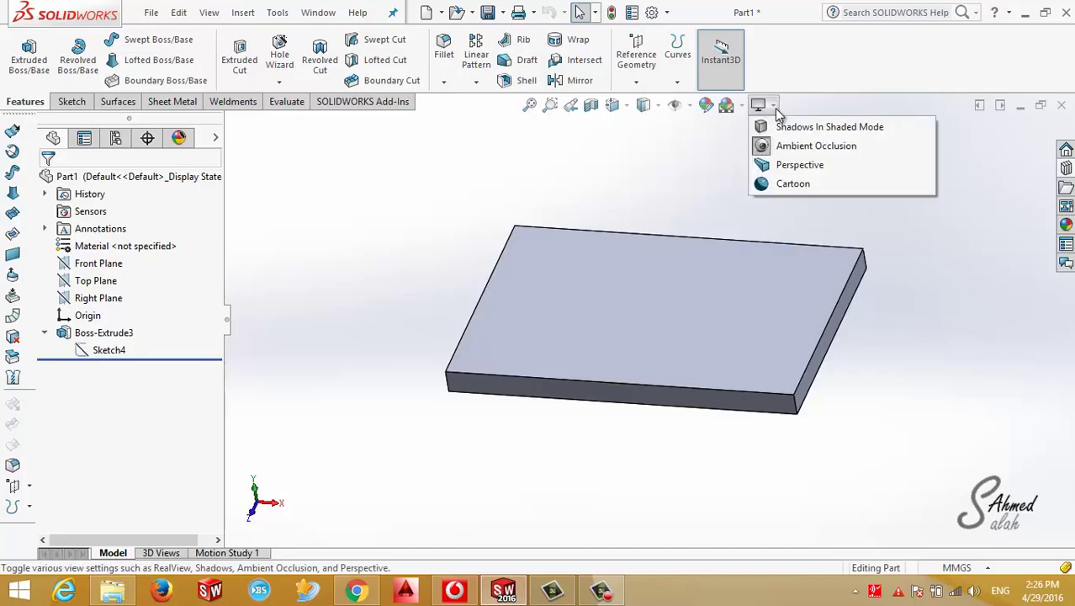
{"action": "left_click", "coordinate": [808, 147]}
{"action": "left_click", "coordinate": [761, 106]}
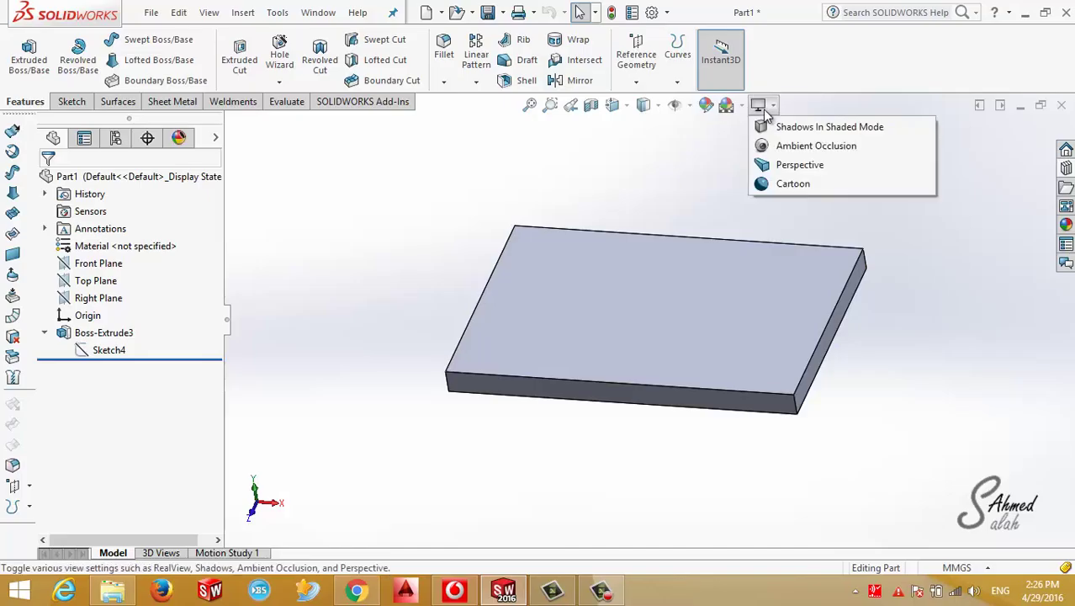
Turn on Perspective, orbit the plate, then toggle Perspective again.
{"action": "left_click", "coordinate": [830, 169]}
{"action": "mouse_move", "coordinate": [628, 400]}
{"action": "middle_mouse_down"}
{"action": "mouse_move", "coordinate": [668, 367]}
{"action": "mouse_move", "coordinate": [711, 380]}
{"action": "mouse_move", "coordinate": [684, 377]}
{"action": "mouse_move", "coordinate": [661, 408]}
{"action": "mouse_move", "coordinate": [683, 399]}
{"action": "middle_mouse_up"}
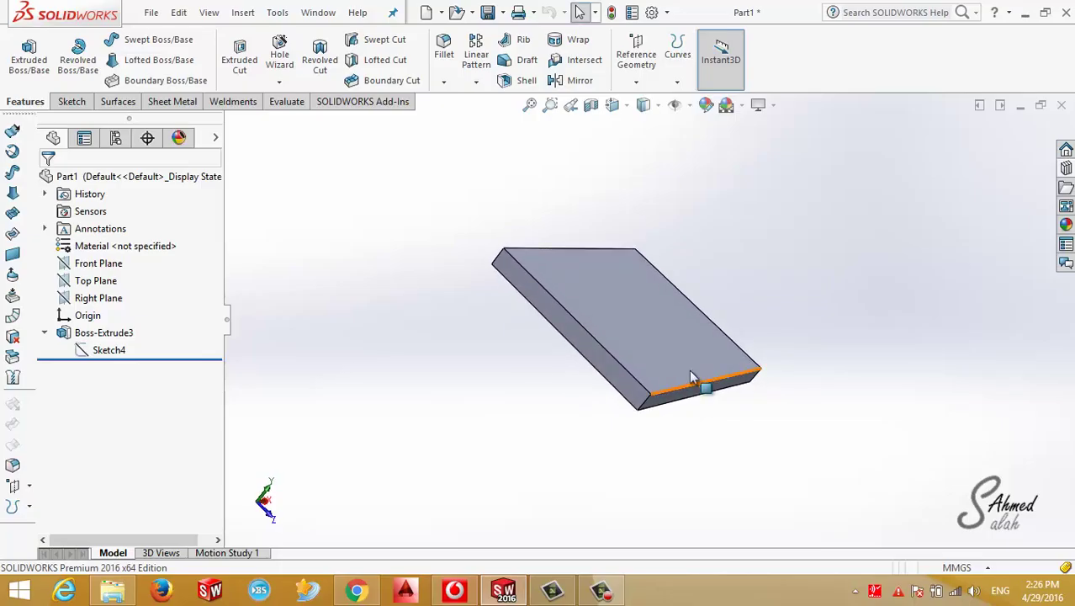
{"action": "mouse_move", "coordinate": [648, 230]}
{"action": "middle_mouse_down"}
{"action": "mouse_move", "coordinate": [614, 336]}
{"action": "mouse_move", "coordinate": [614, 324]}
{"action": "middle_mouse_up"}
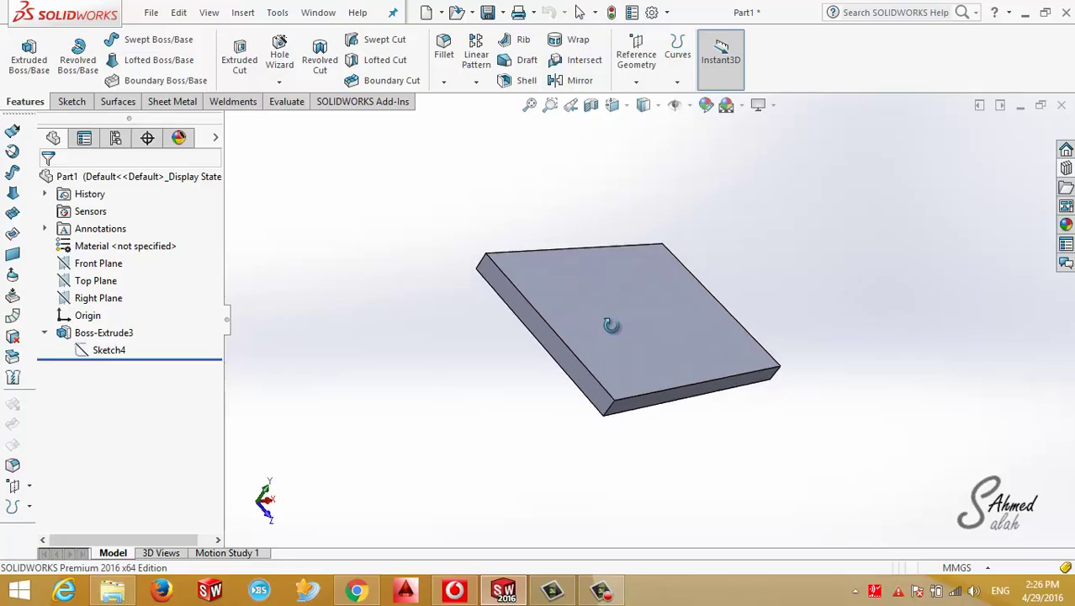
{"action": "left_click", "coordinate": [760, 114]}
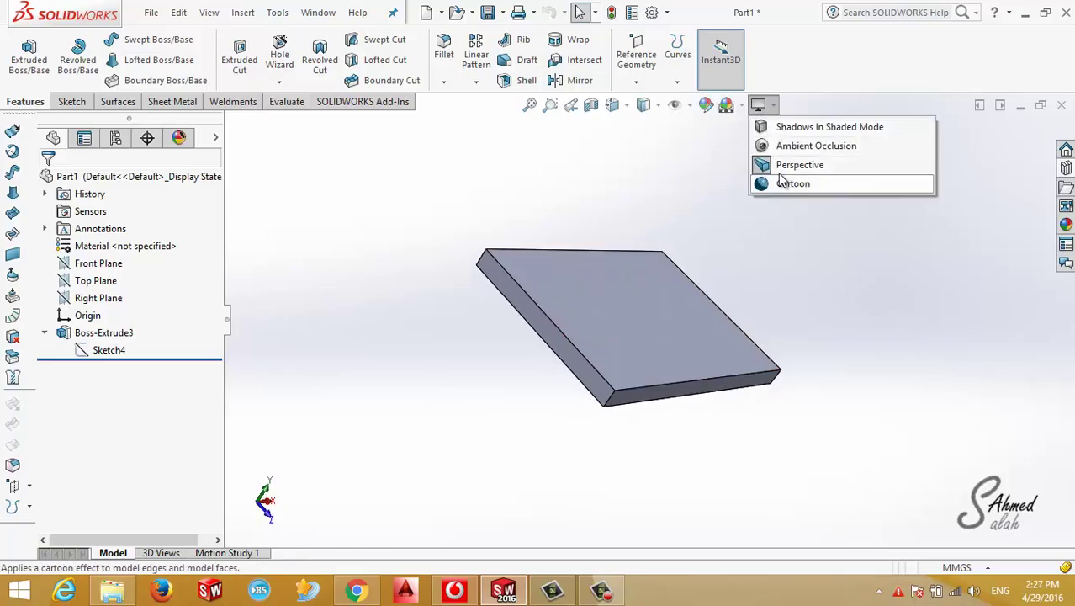
{"action": "left_click", "coordinate": [769, 163]}
Apply the Cartoon effect, orbit the plate, then switch Cartoon off.
{"action": "left_click", "coordinate": [762, 106]}
{"action": "left_click", "coordinate": [799, 185]}
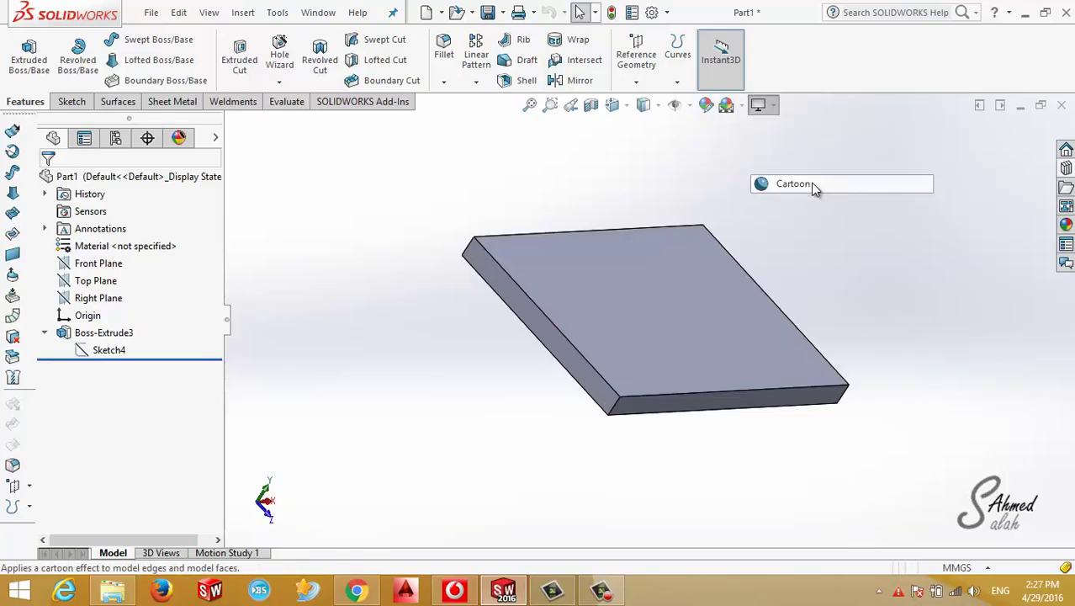
{"action": "mouse_move", "coordinate": [684, 449]}
{"action": "middle_mouse_down"}
{"action": "mouse_move", "coordinate": [720, 307]}
{"action": "mouse_move", "coordinate": [821, 301]}
{"action": "mouse_move", "coordinate": [783, 389]}
{"action": "mouse_move", "coordinate": [700, 257]}
{"action": "mouse_move", "coordinate": [732, 283]}
{"action": "mouse_move", "coordinate": [764, 237]}
{"action": "middle_mouse_up"}
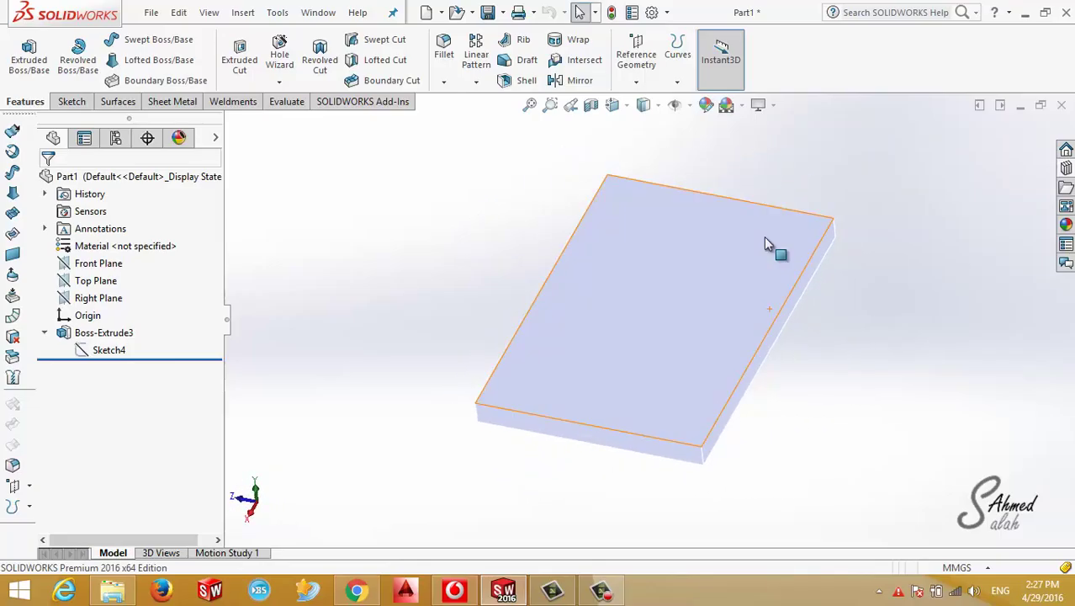
{"action": "left_click", "coordinate": [765, 104]}
{"action": "left_click", "coordinate": [779, 187]}
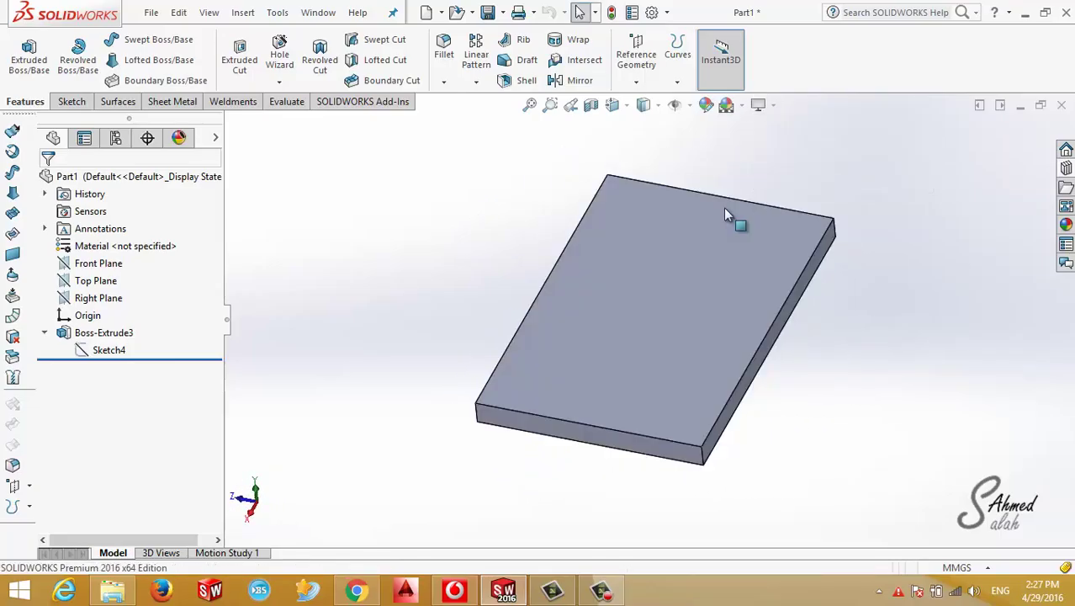
{"action": "left_click", "coordinate": [557, 593]}
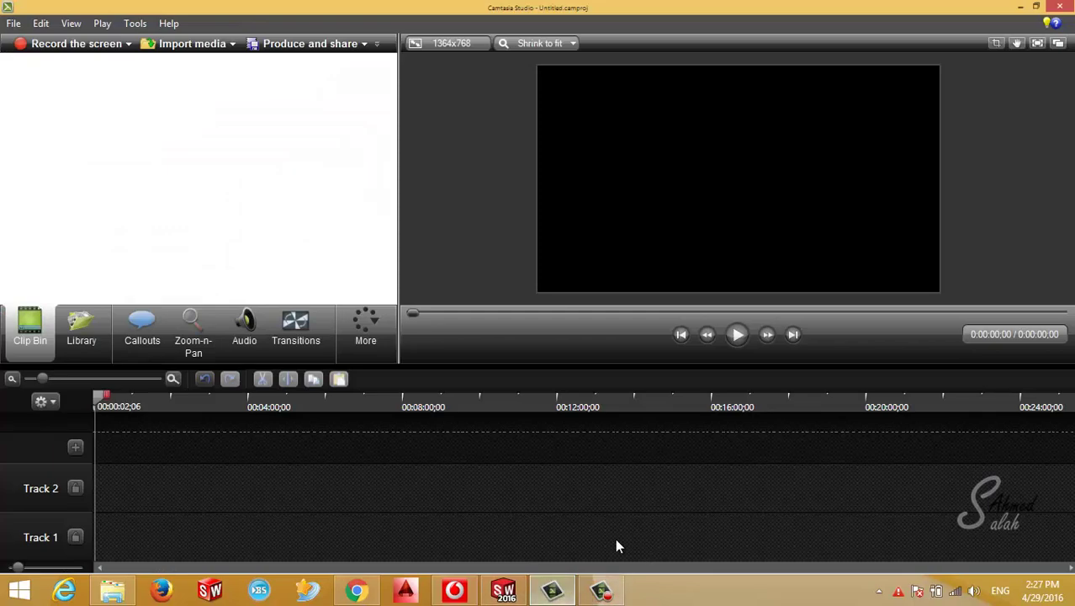
{"action": "left_click", "coordinate": [557, 593]}
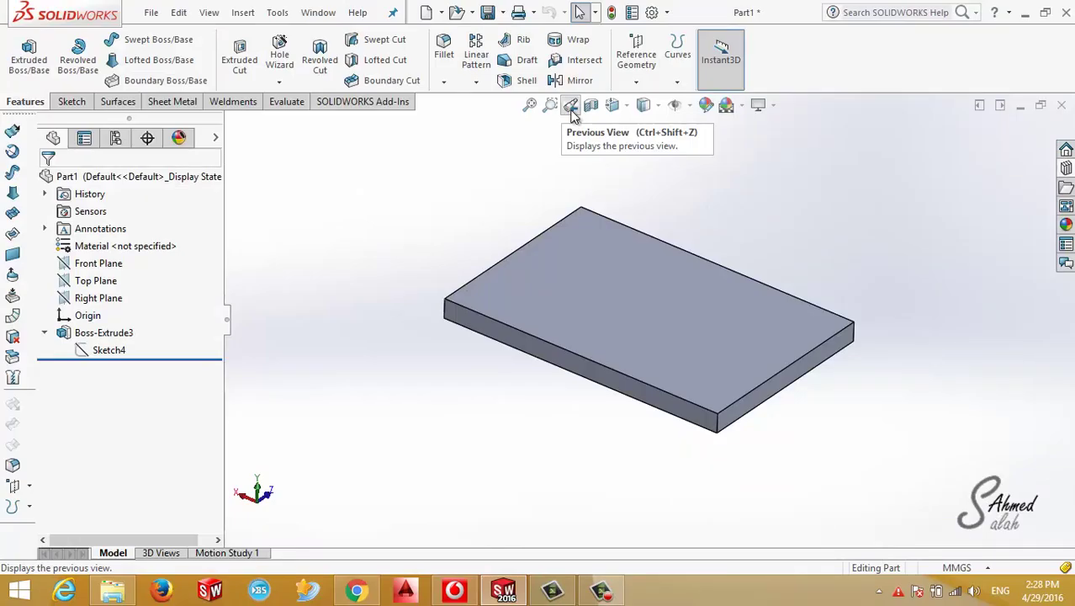
Step back six times through Previous View, then orbit the plate to a tilted view.
{"action": "left_click", "coordinate": [571, 108]}
{"action": "left_click", "coordinate": [571, 108]}
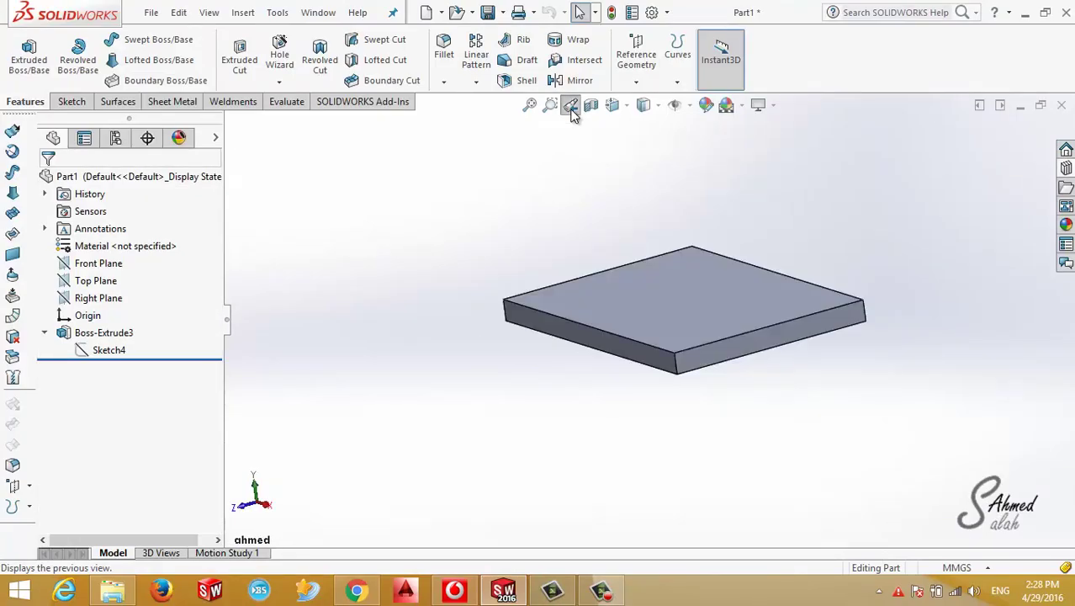
{"action": "left_click", "coordinate": [571, 110]}
{"action": "left_click", "coordinate": [572, 110]}
{"action": "left_click", "coordinate": [572, 110]}
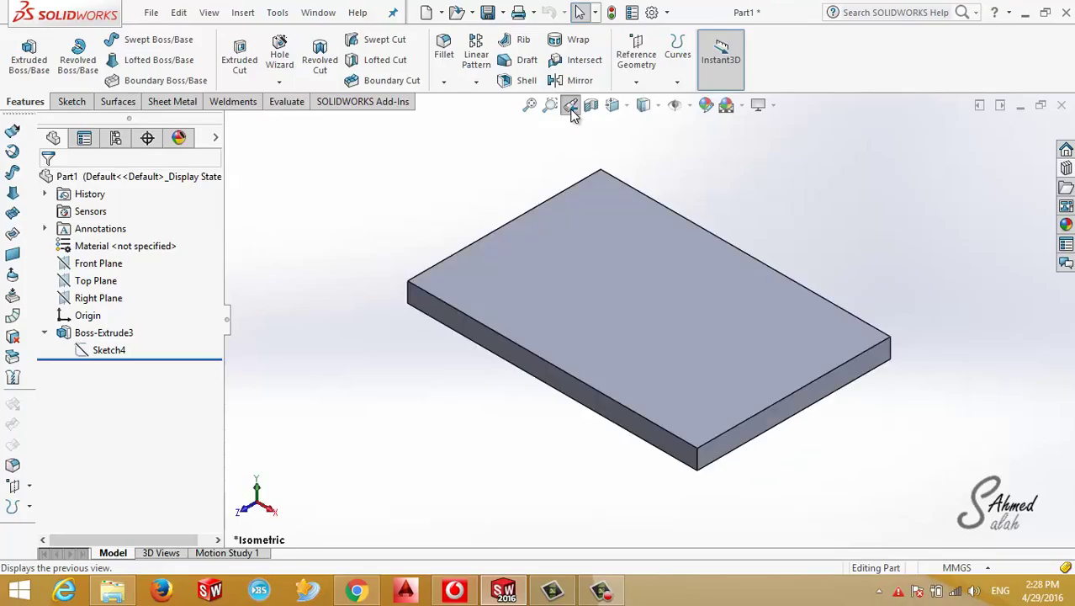
{"action": "left_click", "coordinate": [571, 110]}
{"action": "mouse_move", "coordinate": [635, 413]}
{"action": "middle_mouse_down"}
{"action": "mouse_move", "coordinate": [696, 185]}
{"action": "mouse_move", "coordinate": [633, 230]}
{"action": "mouse_move", "coordinate": [635, 268]}
{"action": "middle_mouse_up"}
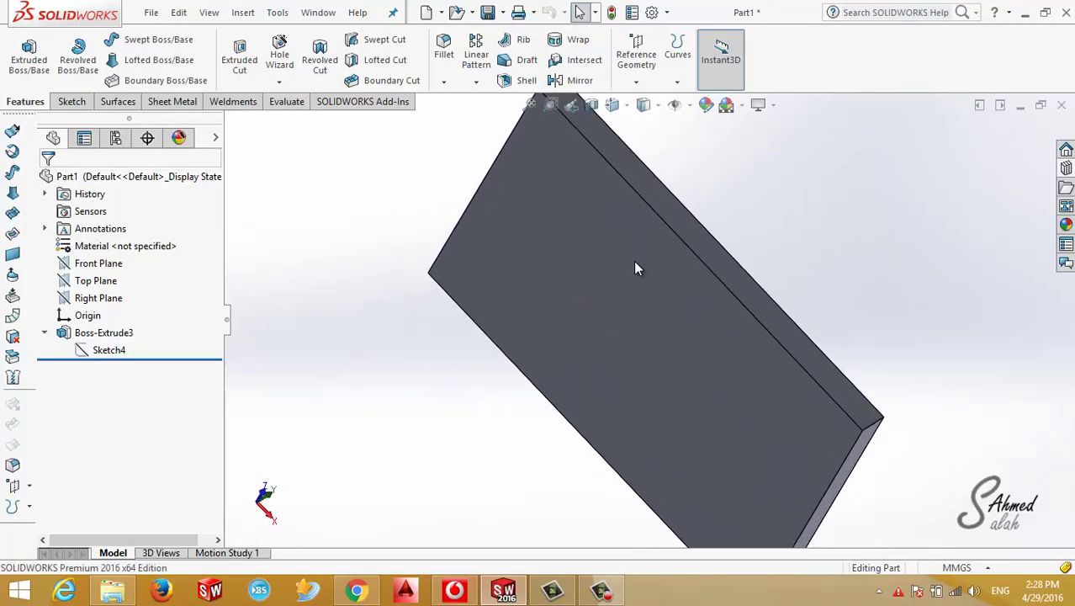
{"action": "scroll", "coordinate": [635, 267], "scroll_direction": "up", "scroll_amount": 3}
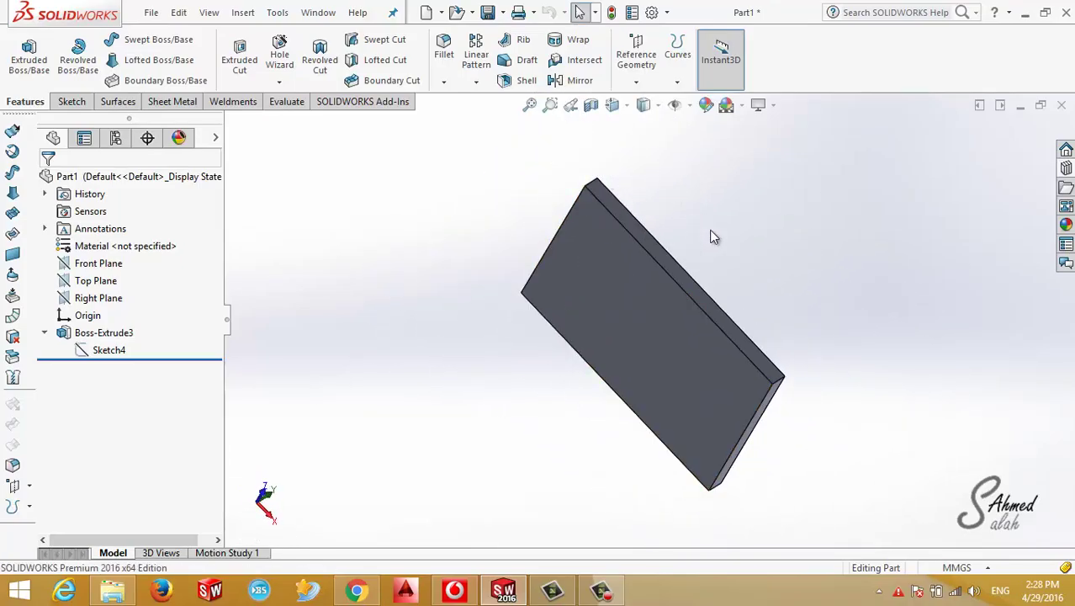
View the plate from the Front, then use Previous View to return to Isometric.
{"action": "left_click", "coordinate": [643, 105]}
{"action": "left_click", "coordinate": [639, 171]}
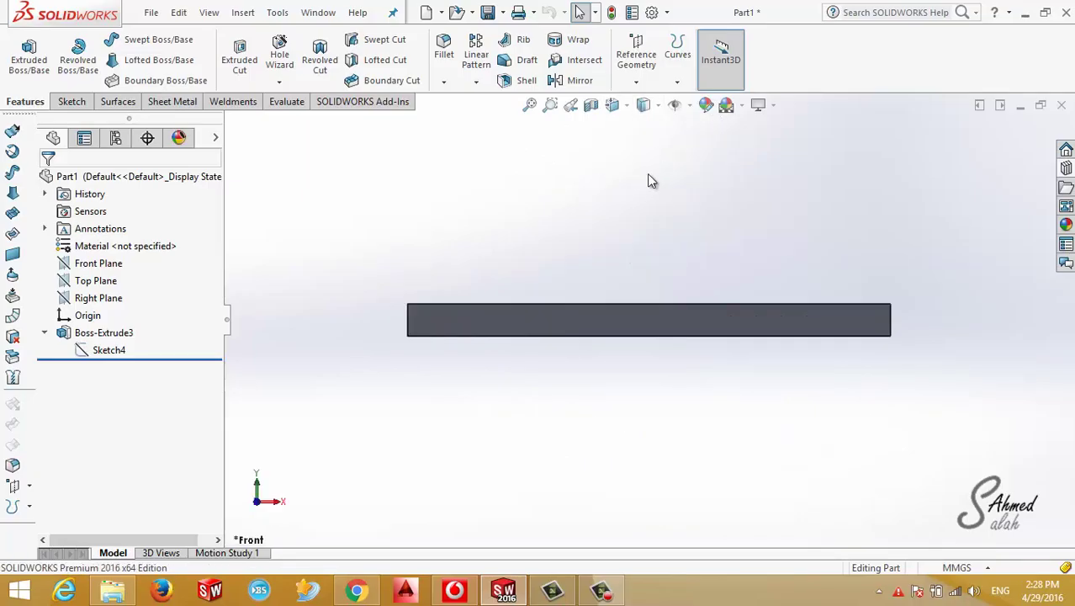
{"action": "left_click", "coordinate": [572, 105]}
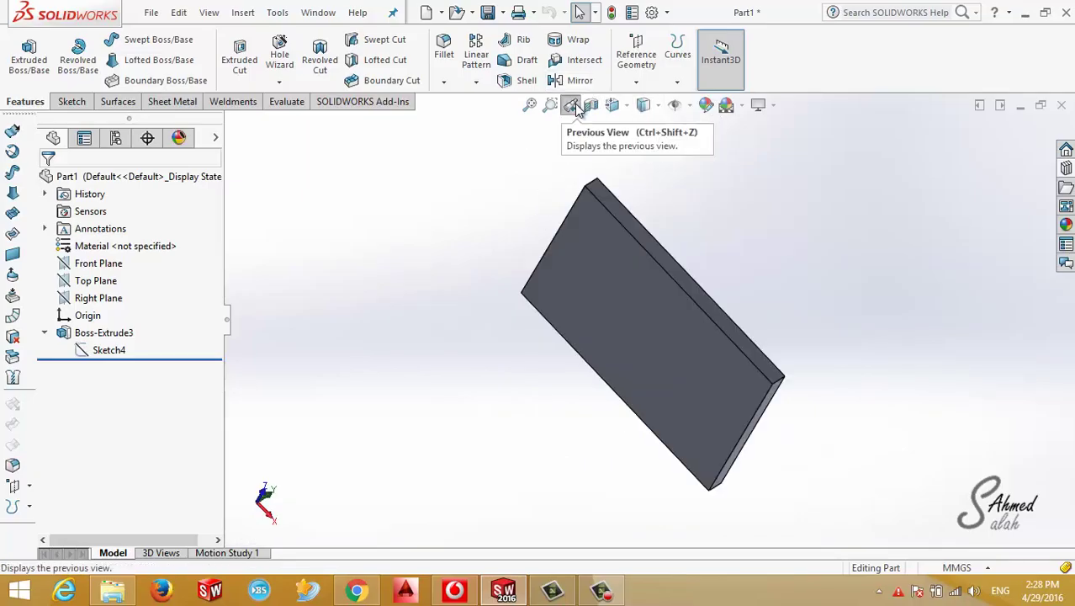
{"action": "left_click", "coordinate": [576, 109]}
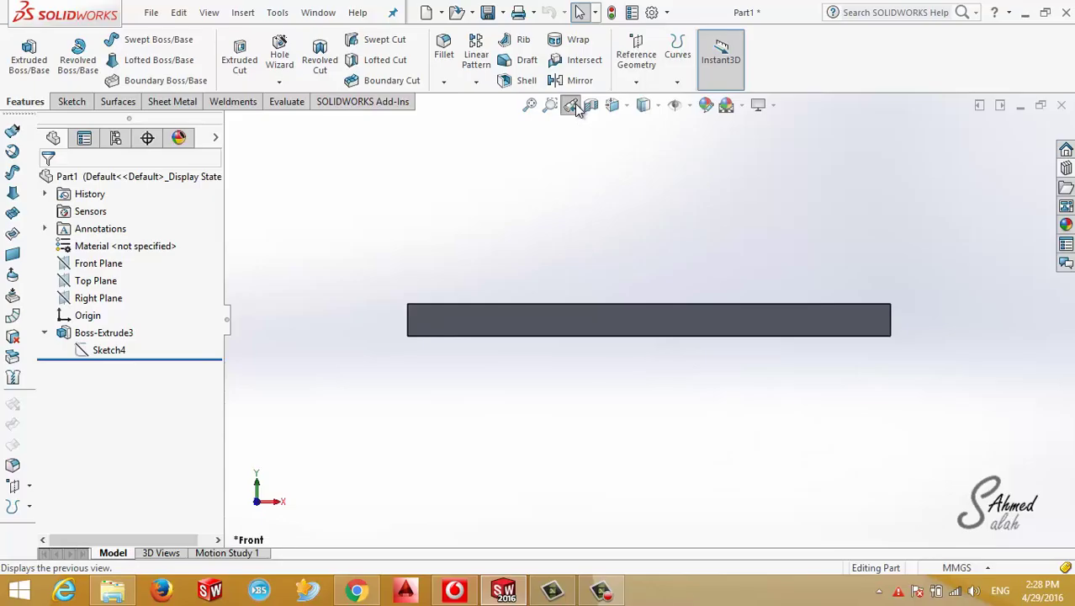
{"action": "left_click", "coordinate": [576, 108]}
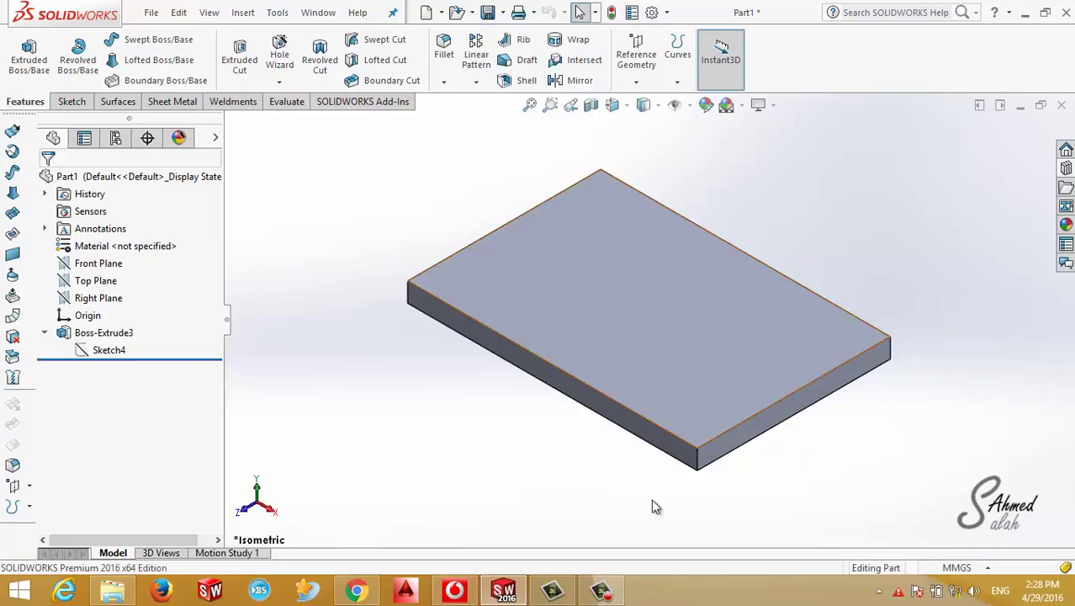
{"action": "left_click", "coordinate": [612, 590]}
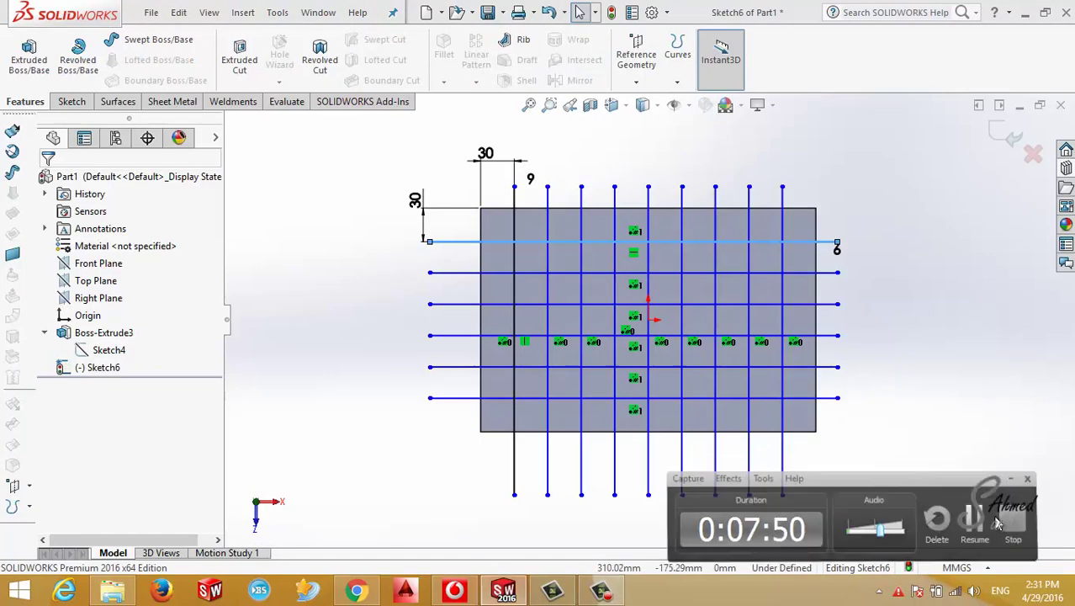
Create a Projection-type Split Line projecting the grid sketch onto the plate's top face.
{"action": "mouse_move", "coordinate": [673, 442]}
{"action": "middle_mouse_down"}
{"action": "mouse_move", "coordinate": [687, 267]}
{"action": "mouse_move", "coordinate": [659, 449]}
{"action": "middle_mouse_up"}
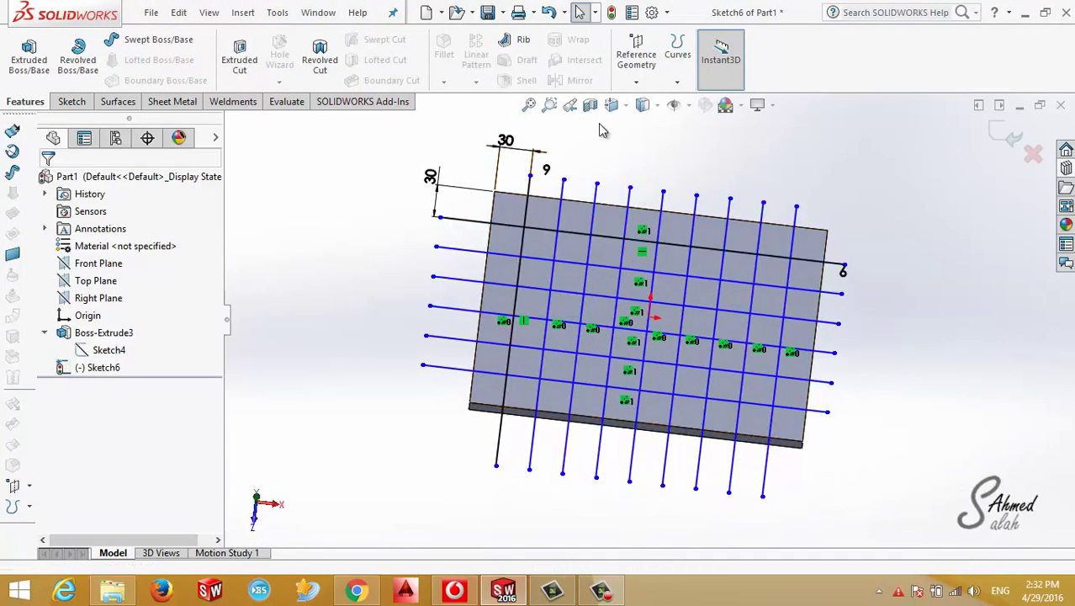
{"action": "left_click", "coordinate": [637, 81]}
{"action": "left_click", "coordinate": [677, 82]}
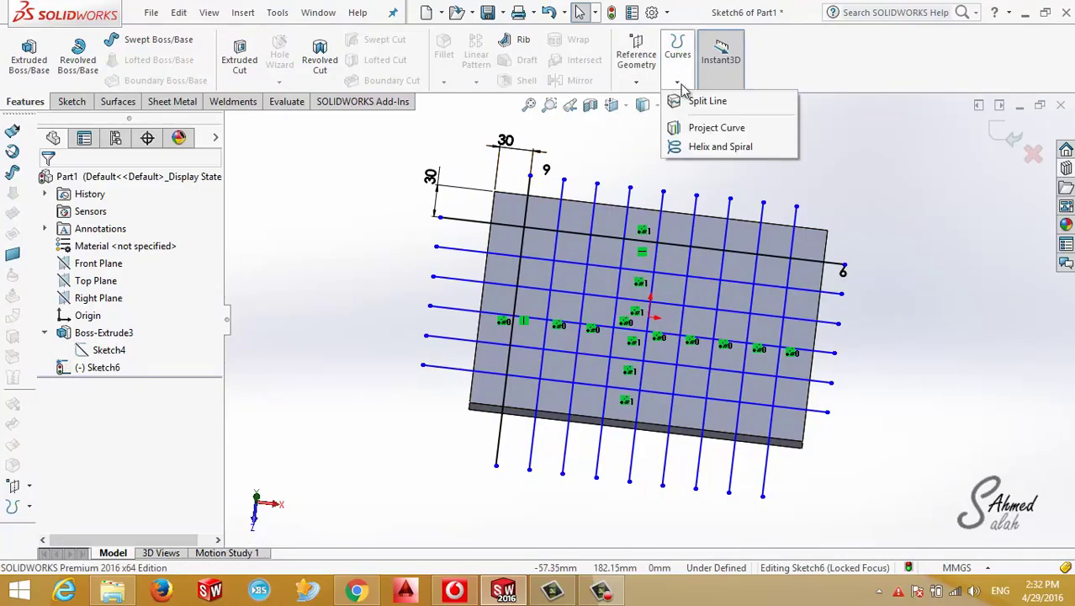
{"action": "left_click", "coordinate": [729, 105]}
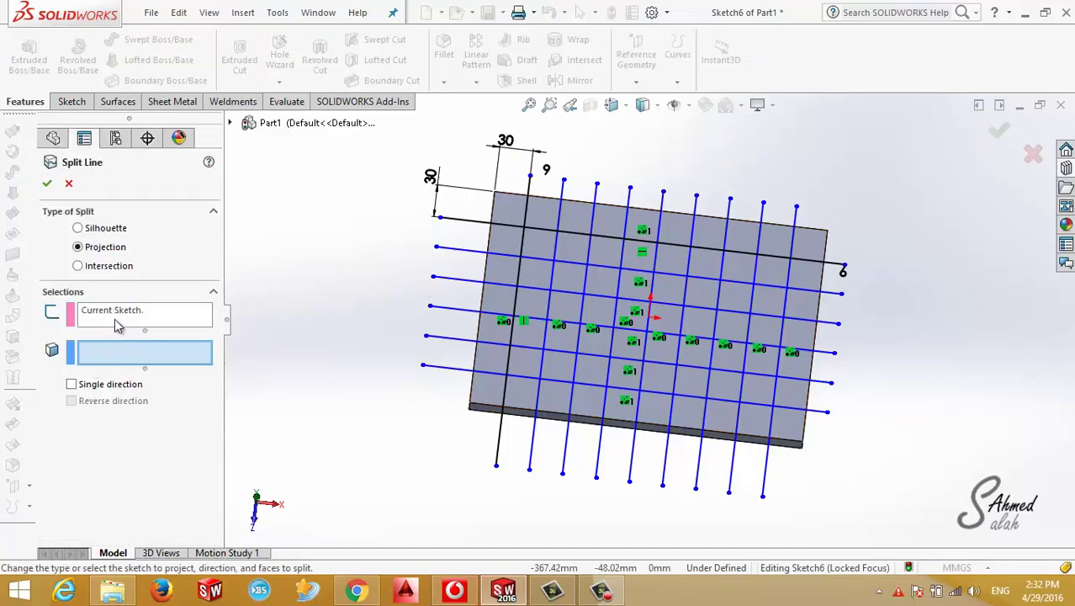
{"action": "left_click", "coordinate": [101, 228]}
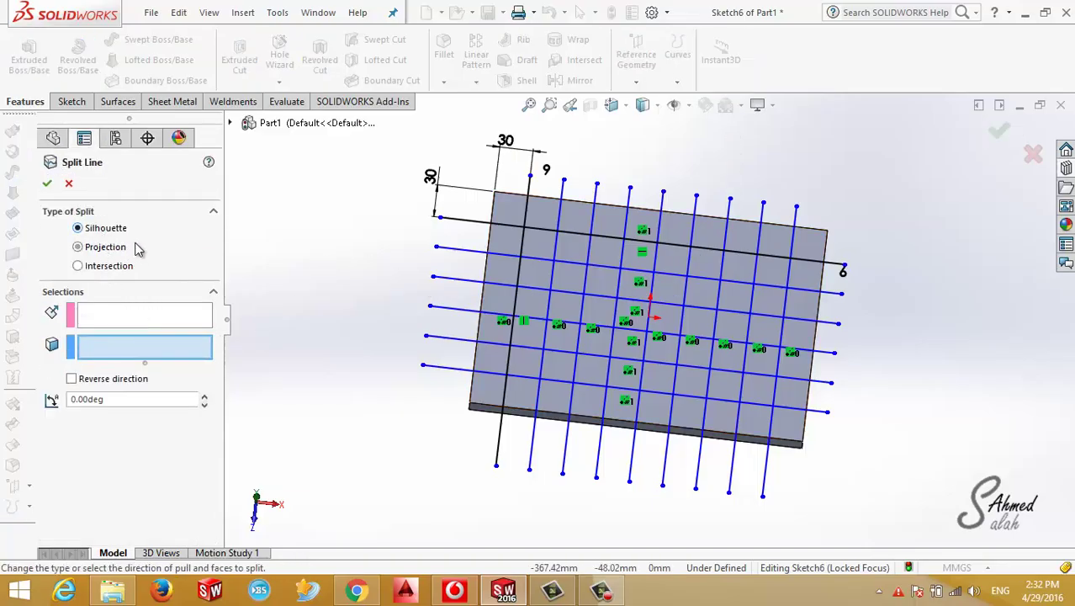
{"action": "left_click", "coordinate": [90, 247]}
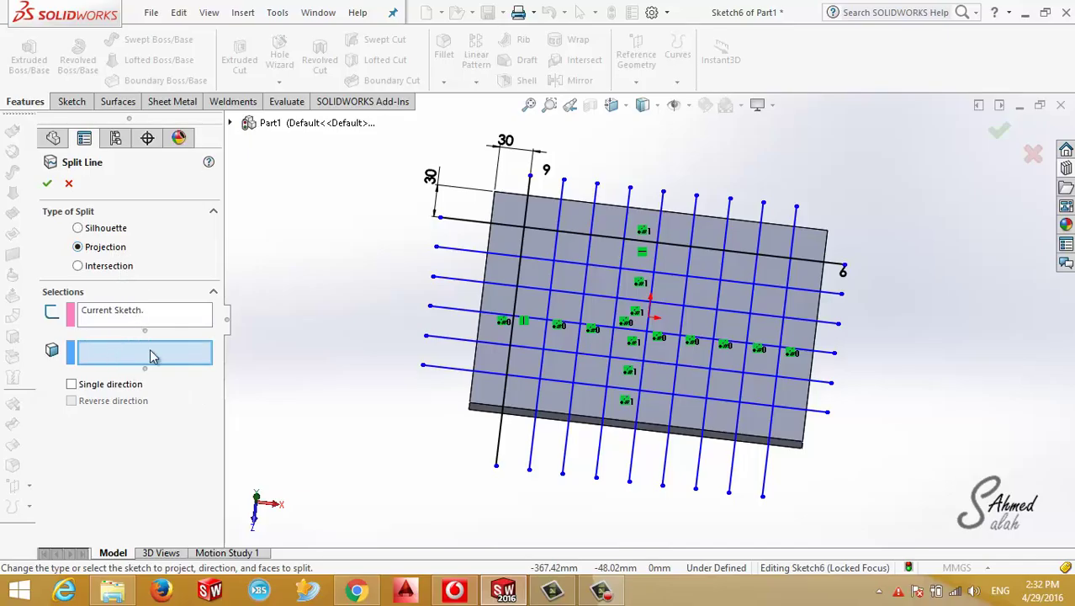
{"action": "left_click", "coordinate": [502, 338]}
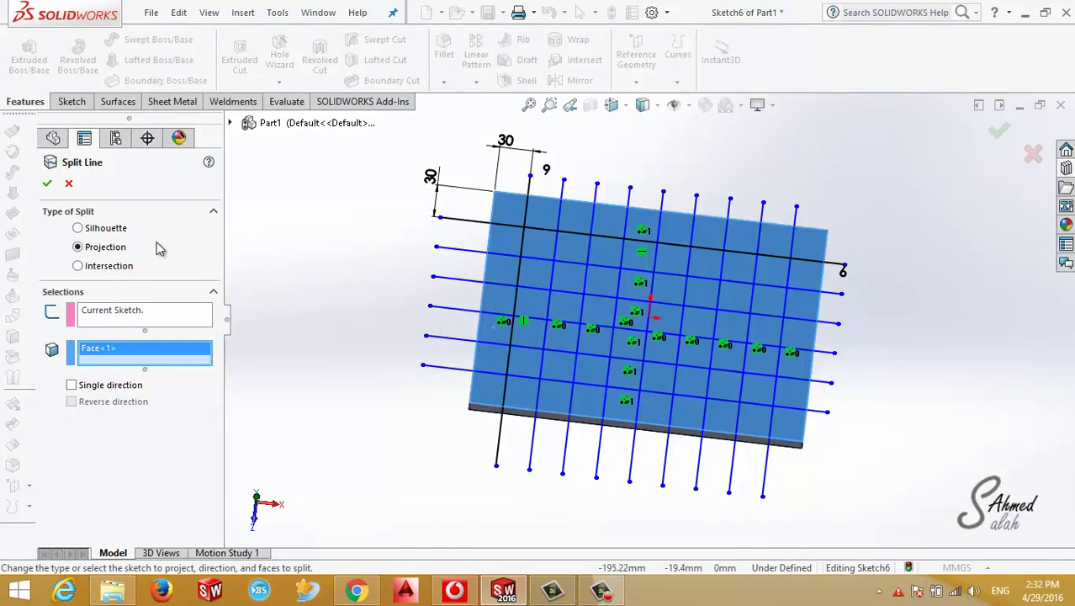
{"action": "left_click", "coordinate": [46, 185]}
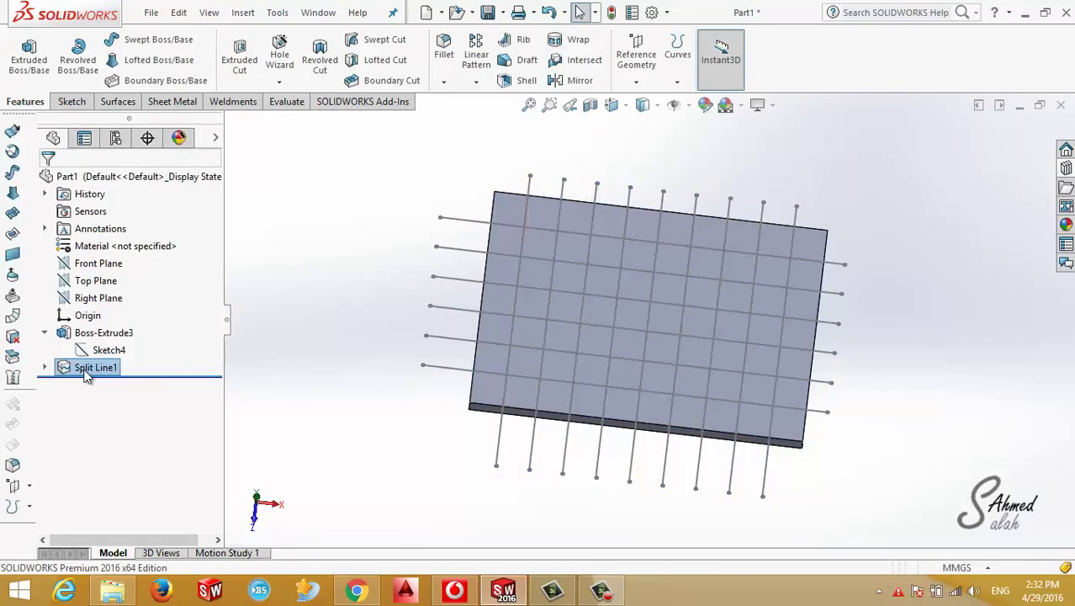
Hide the grid sketch and give the corner square a black face appearance.
{"action": "right_click", "coordinate": [97, 350]}
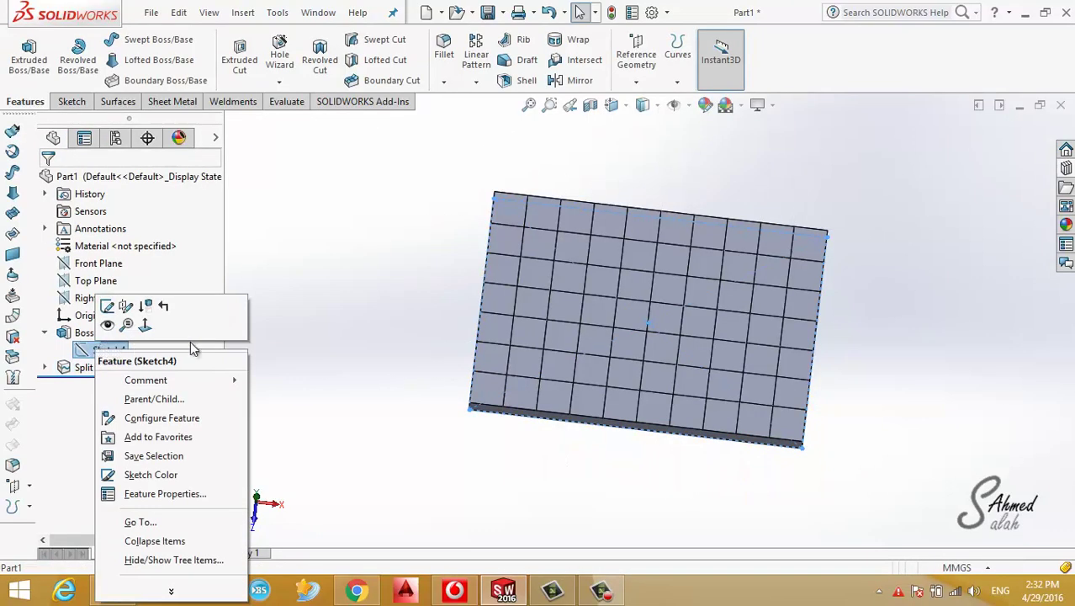
{"action": "left_click", "coordinate": [372, 353]}
{"action": "scroll", "coordinate": [678, 374], "scroll_direction": "down", "scroll_amount": 2}
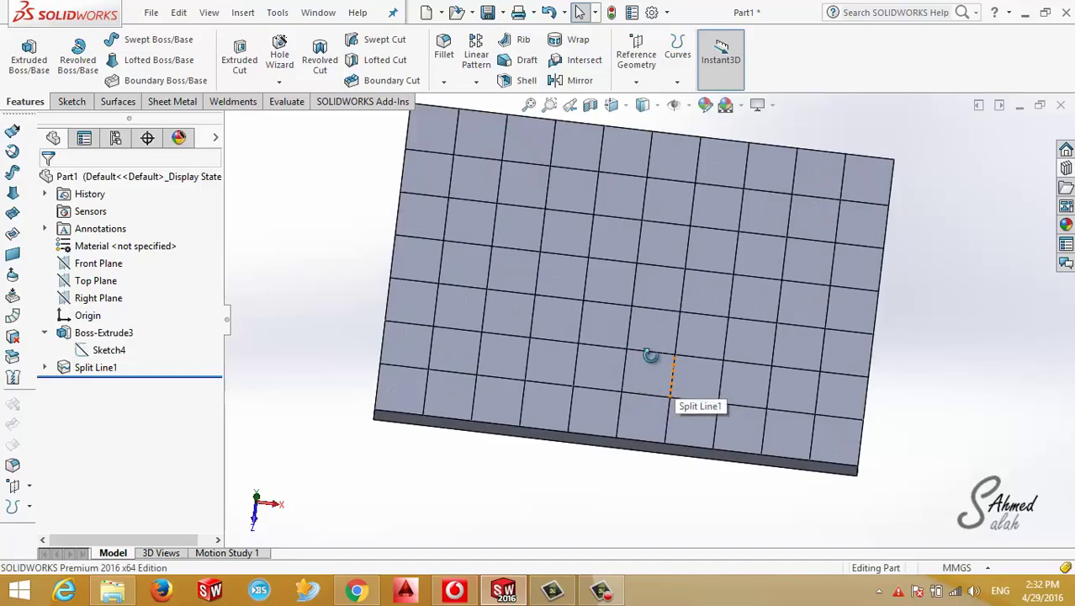
{"action": "middle_click_drag", "start_coordinate": [650, 355], "coordinate": [624, 367]}
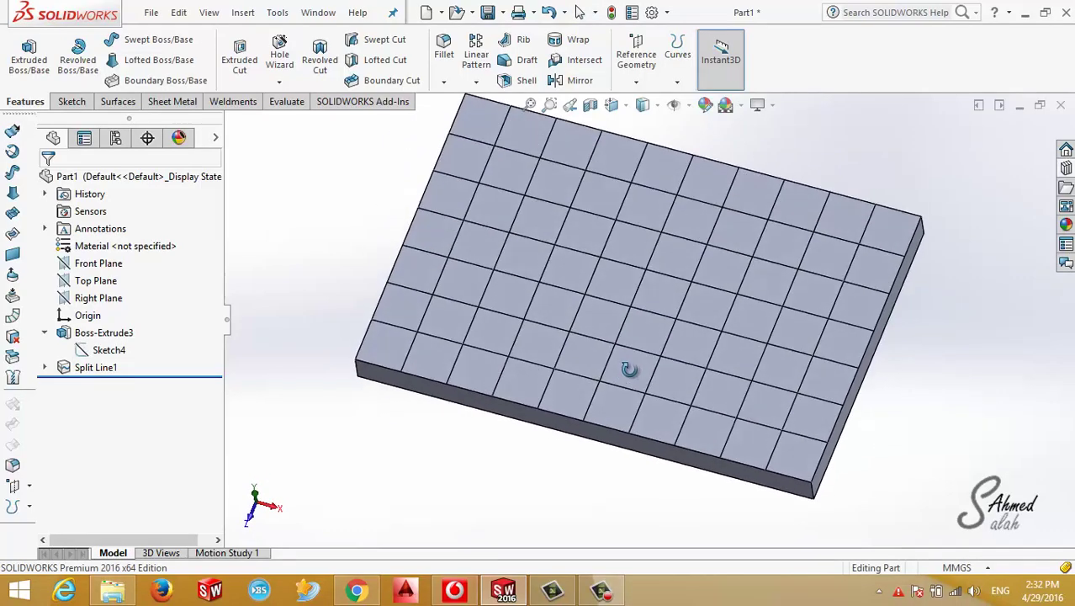
{"action": "right_click", "coordinate": [374, 359]}
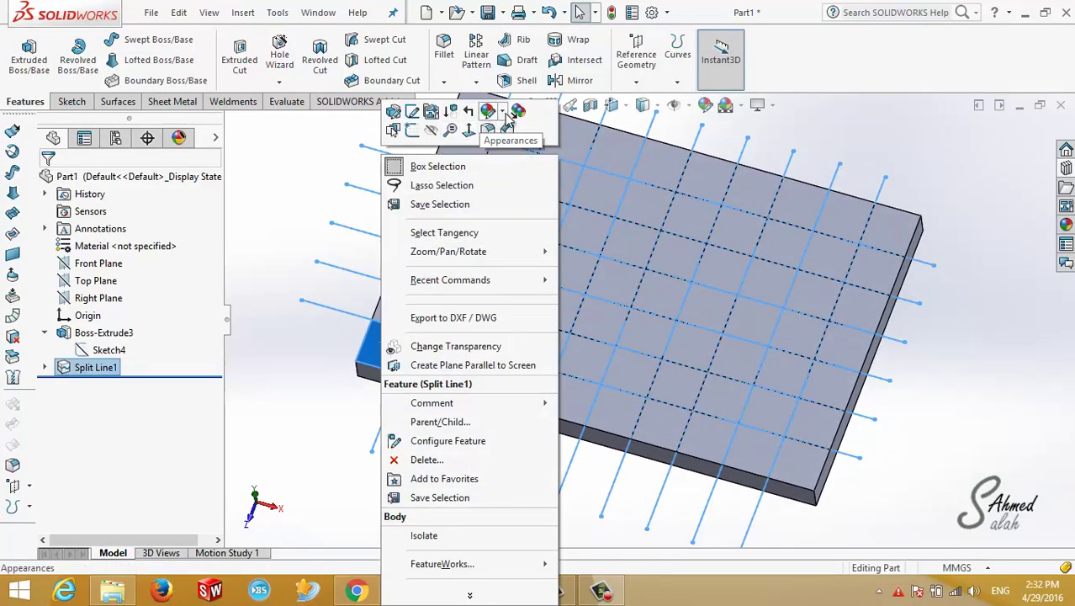
{"action": "left_click", "coordinate": [506, 123]}
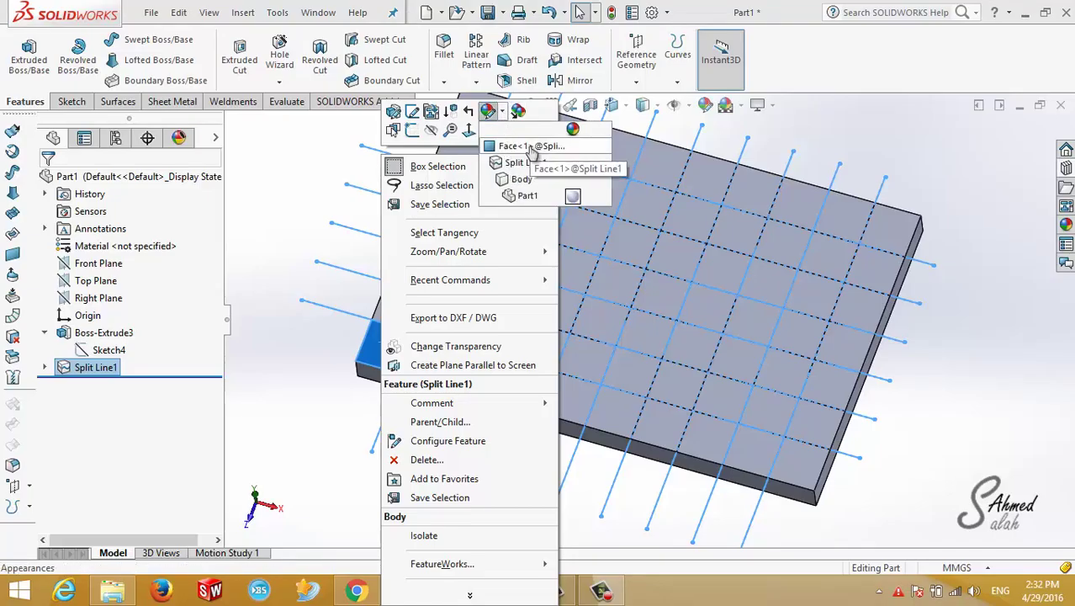
{"action": "left_click", "coordinate": [532, 149]}
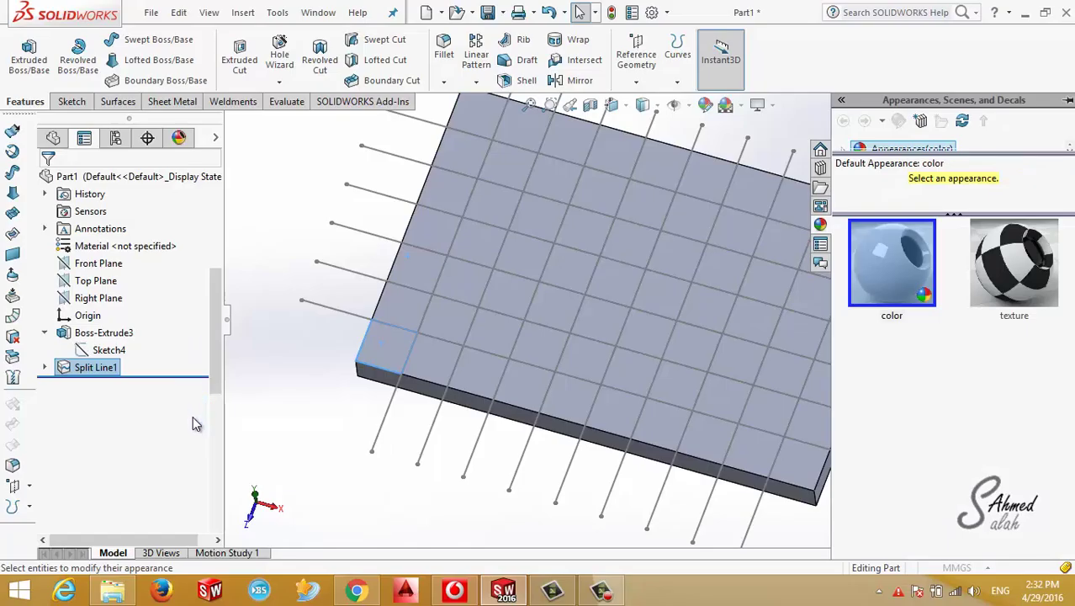
{"action": "left_click", "coordinate": [164, 490]}
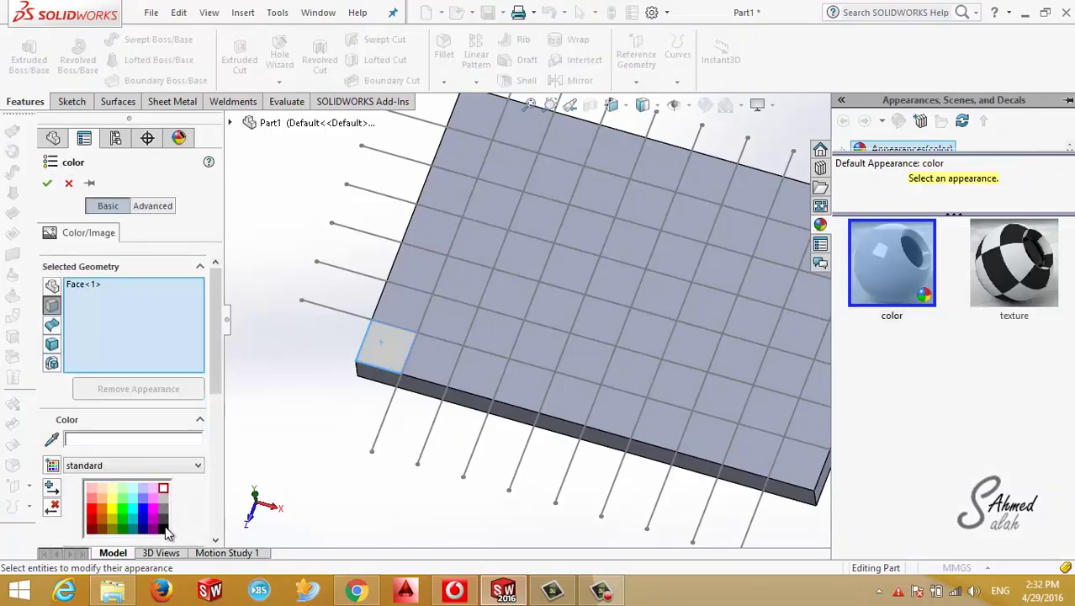
{"action": "left_click", "coordinate": [164, 528]}
Add ten more alternating squares to the black face colour and confirm.
{"action": "left_click", "coordinate": [425, 278]}
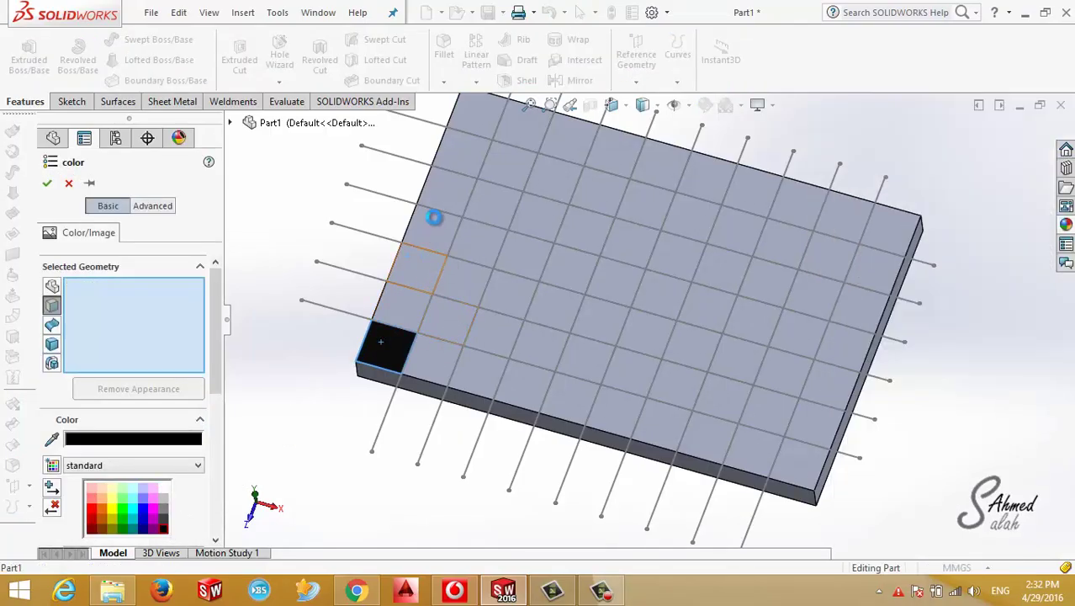
{"action": "left_click", "coordinate": [446, 195]}
{"action": "left_click", "coordinate": [488, 122]}
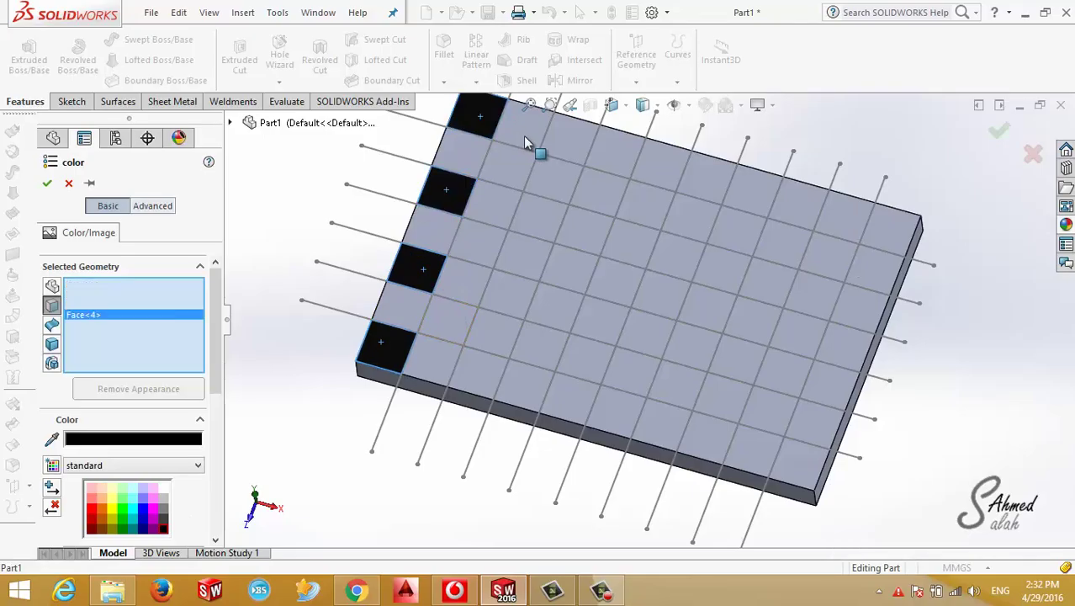
{"action": "left_click", "coordinate": [512, 158]}
{"action": "left_click", "coordinate": [483, 243]}
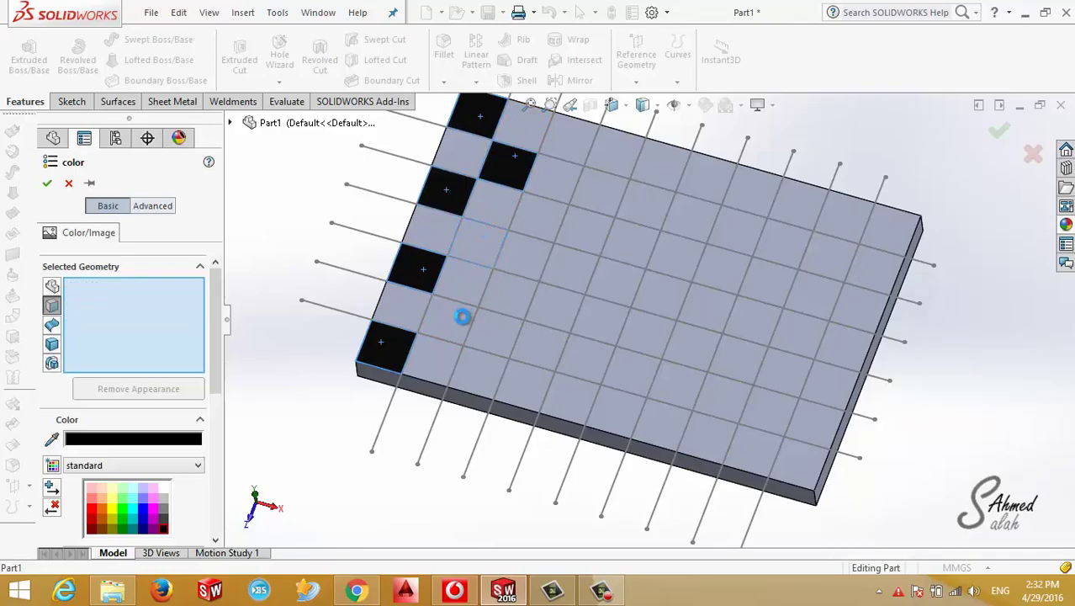
{"action": "left_click", "coordinate": [461, 316]}
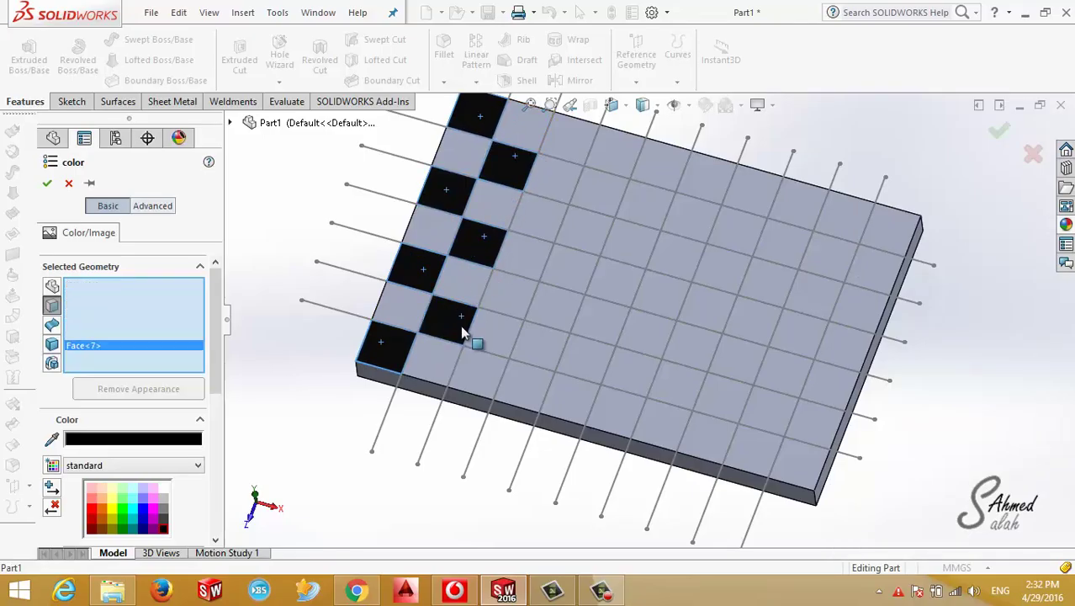
{"action": "left_click", "coordinate": [477, 370]}
{"action": "left_click", "coordinate": [508, 288]}
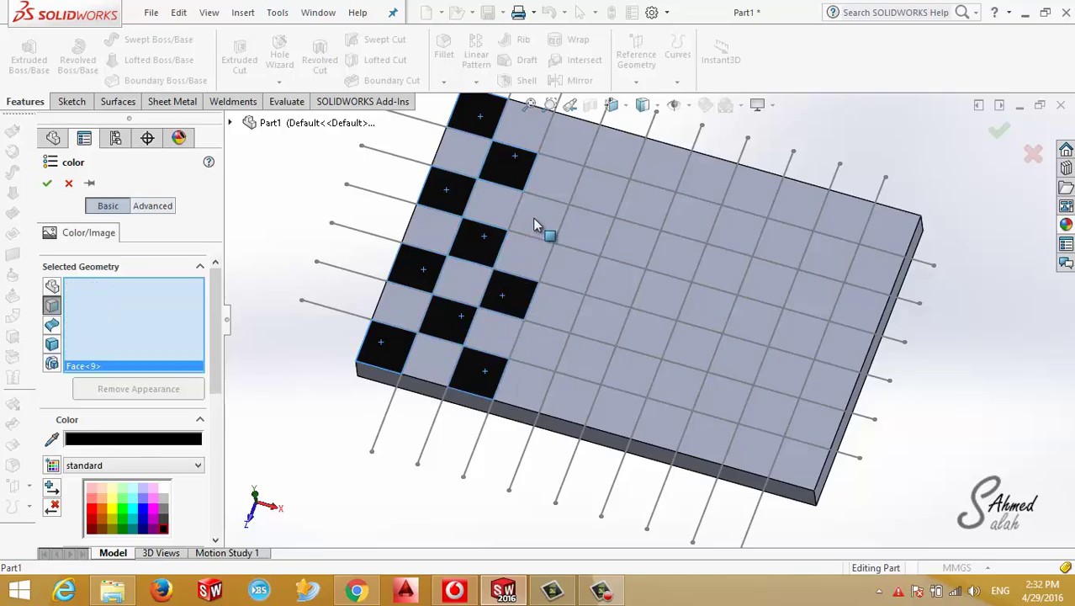
{"action": "left_click", "coordinate": [530, 220]}
{"action": "left_click", "coordinate": [571, 148]}
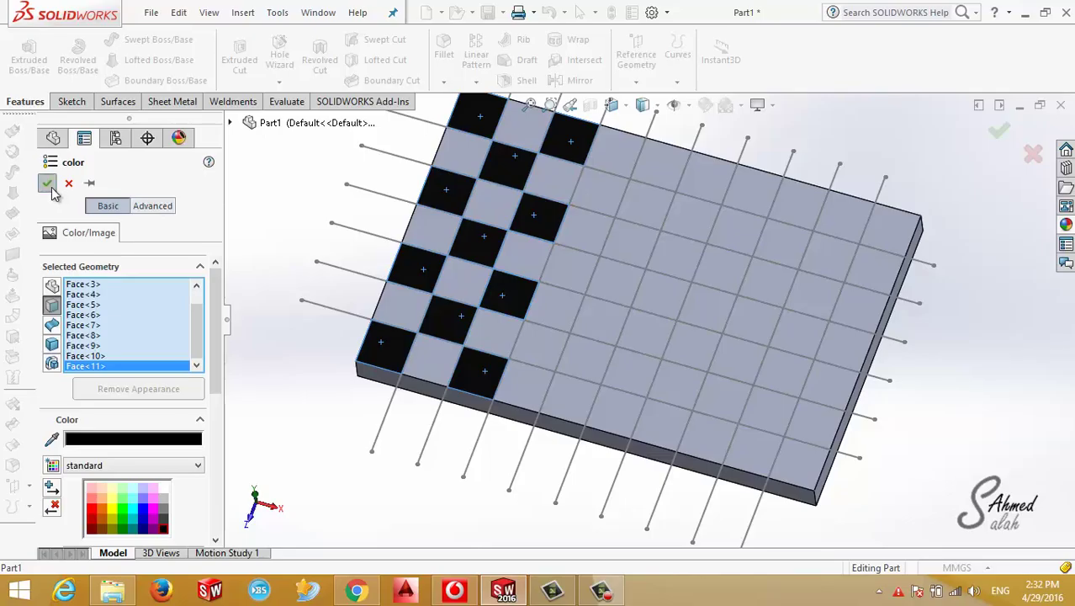
{"action": "key", "text": "Return"}
Give one square between the black ones a white face appearance.
{"action": "left_click", "coordinate": [402, 298]}
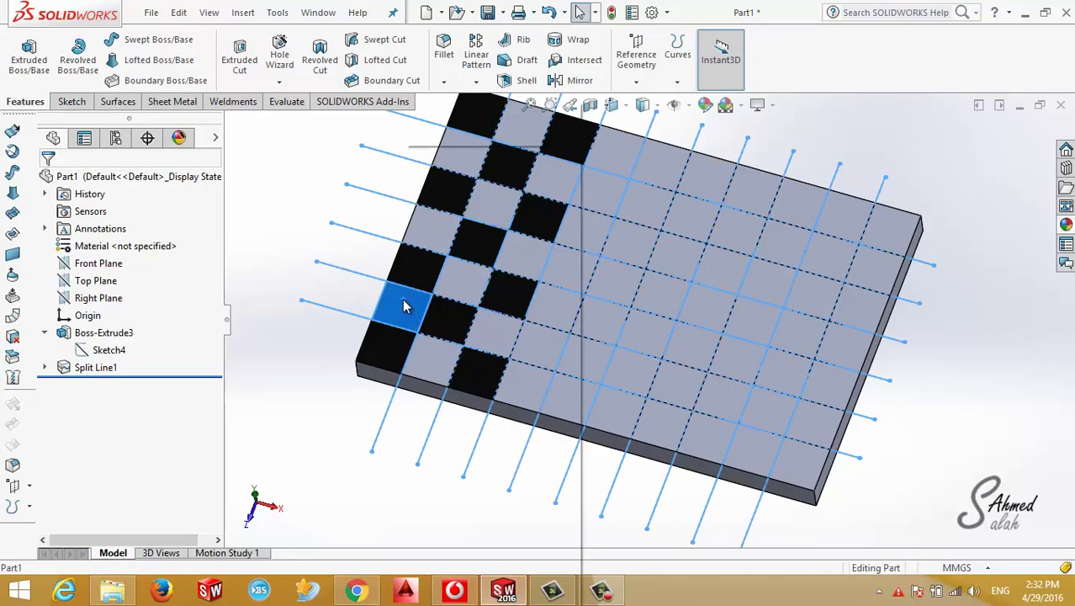
{"action": "right_click", "coordinate": [402, 297]}
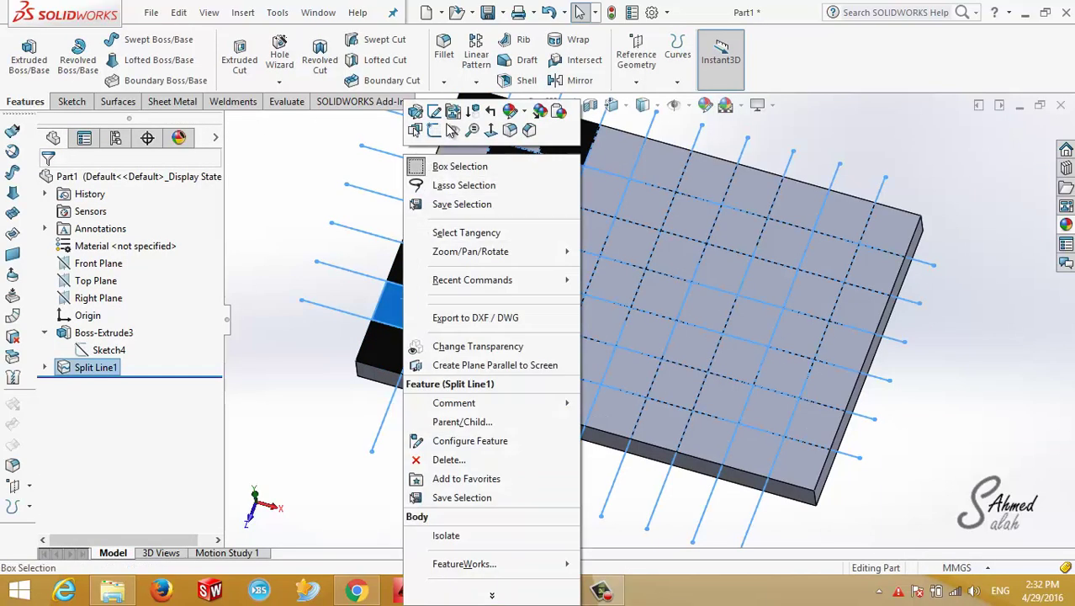
{"action": "left_click", "coordinate": [527, 118]}
{"action": "left_click", "coordinate": [546, 145]}
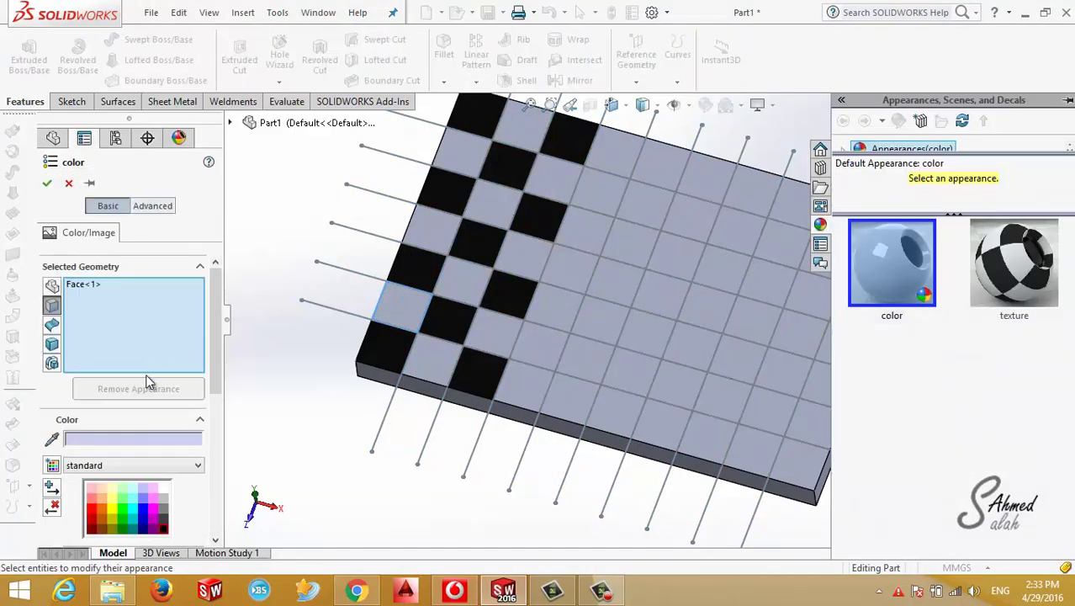
{"action": "left_click", "coordinate": [163, 488]}
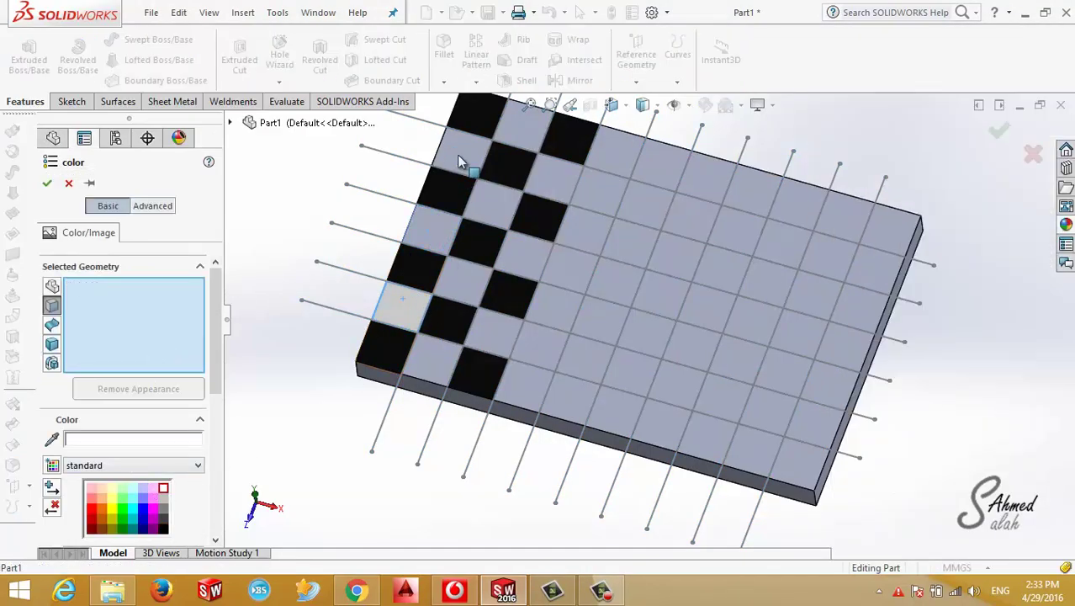
Add seven more in-between squares to the white colour, confirm, and orbit to the front edge.
{"action": "left_click", "coordinate": [427, 232]}
{"action": "left_click", "coordinate": [458, 154]}
{"action": "left_click", "coordinate": [514, 128]}
{"action": "left_click", "coordinate": [501, 206]}
{"action": "left_click", "coordinate": [470, 279]}
{"action": "left_click", "coordinate": [493, 330]}
{"action": "left_click", "coordinate": [435, 362]}
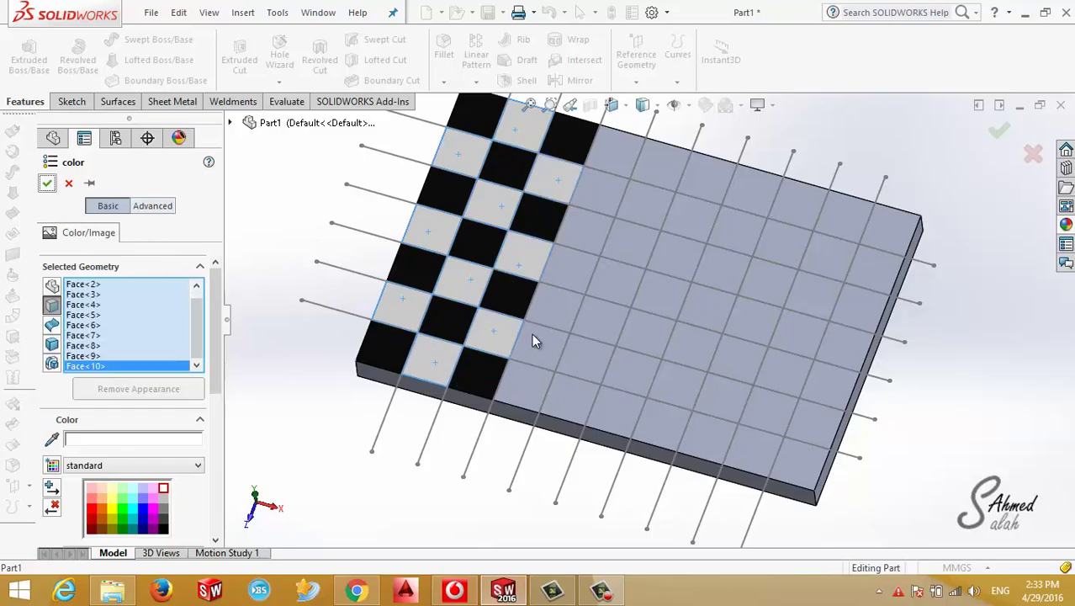
{"action": "key", "text": "Return"}
{"action": "scroll", "coordinate": [588, 379], "scroll_direction": "up", "scroll_amount": 3}
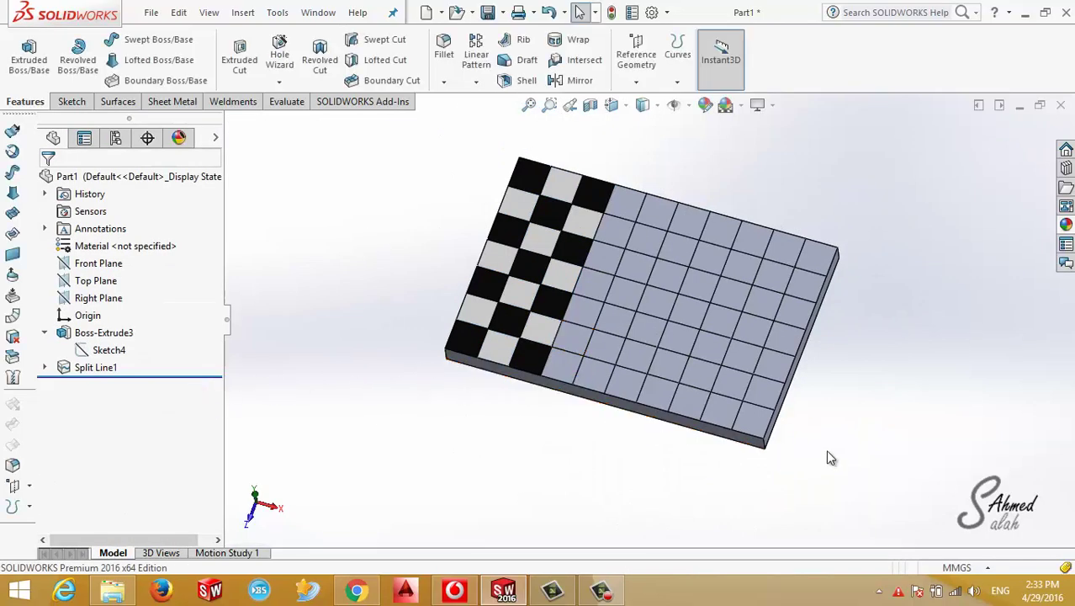
{"action": "scroll", "coordinate": [782, 404], "scroll_direction": "down", "scroll_amount": 3}
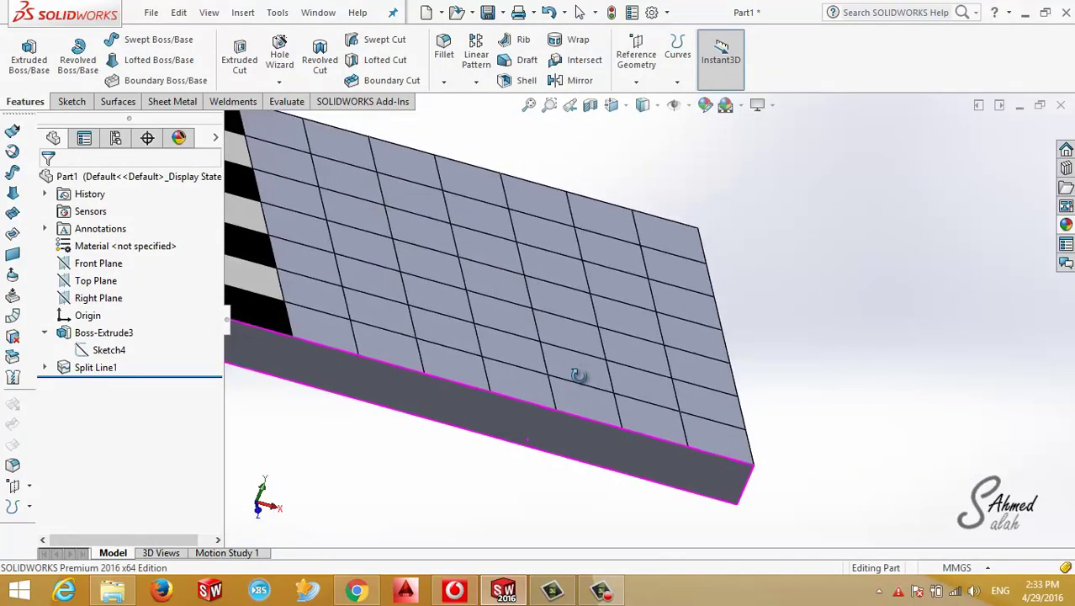
{"action": "middle_click_drag", "start_coordinate": [543, 455], "coordinate": [579, 378]}
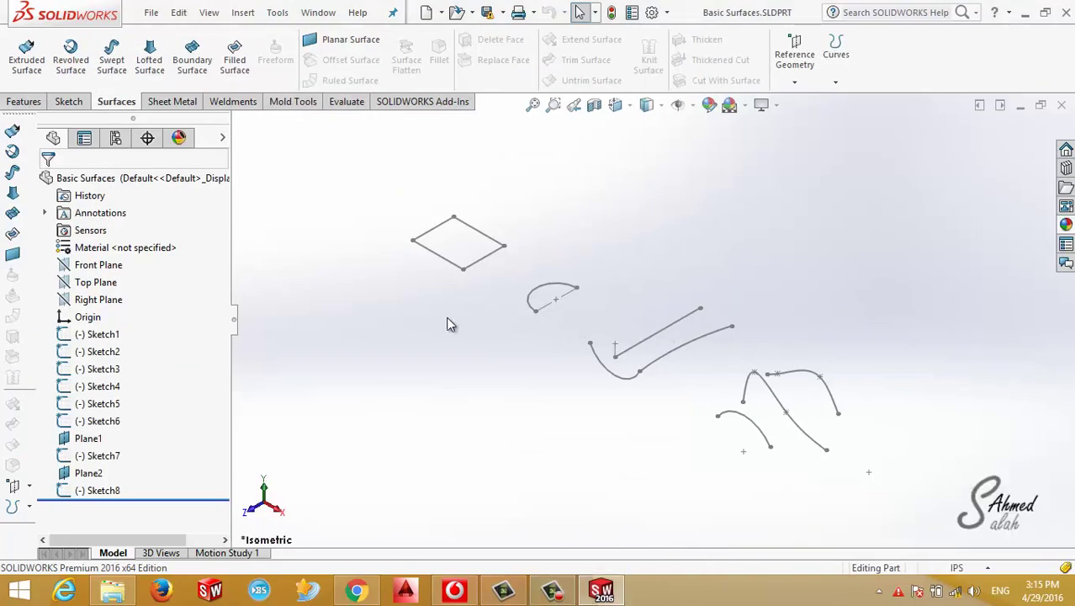
Hide and re-show the Surfaces CommandManager tab, then make Surfaces active.
{"action": "right_click", "coordinate": [107, 109]}
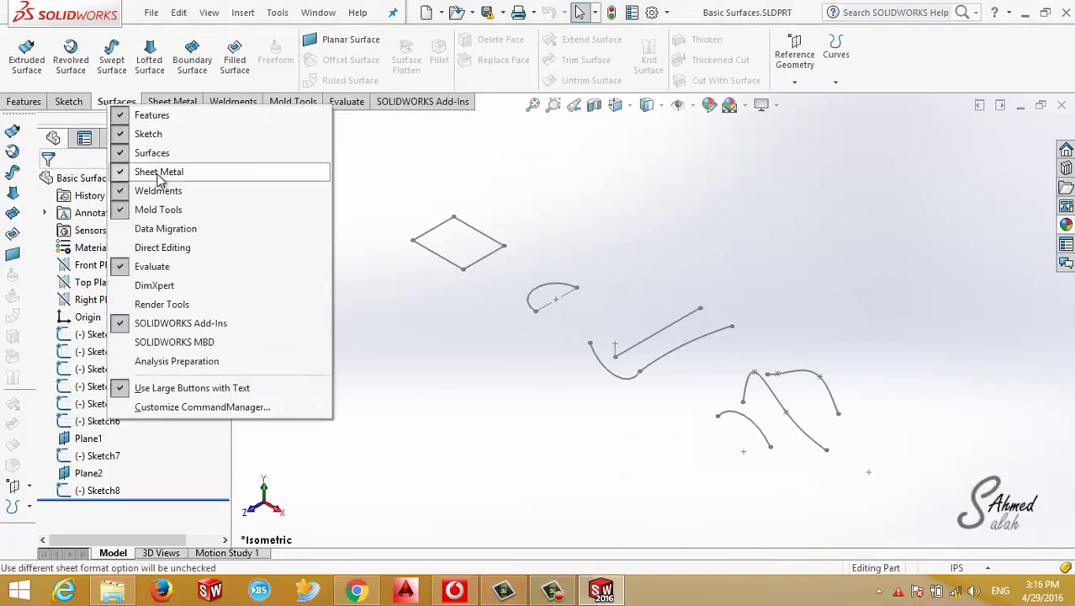
{"action": "left_click", "coordinate": [169, 154]}
{"action": "right_click", "coordinate": [128, 102]}
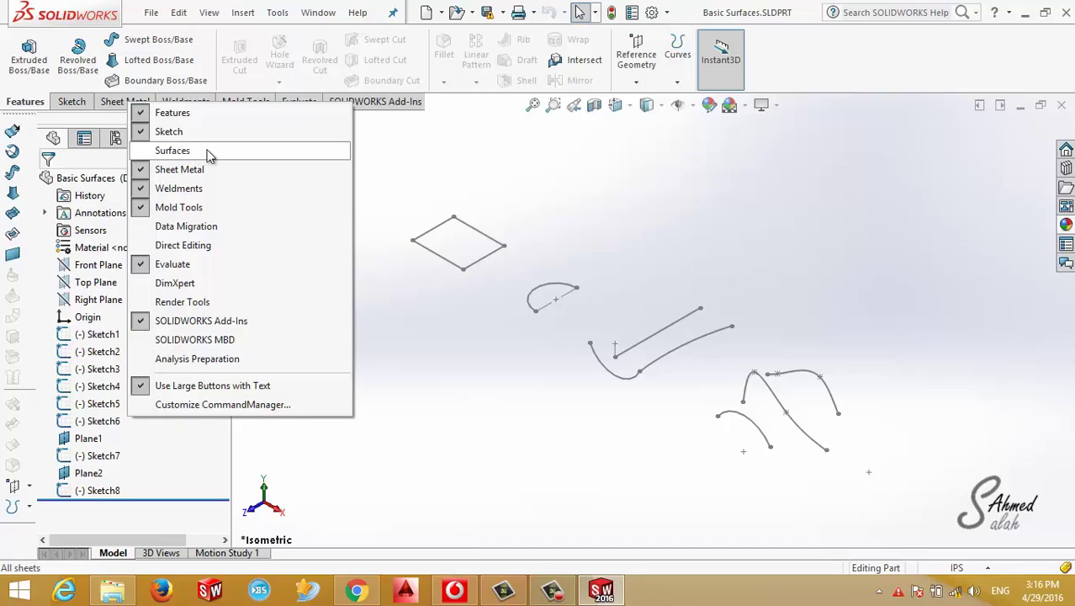
{"action": "left_click", "coordinate": [208, 154]}
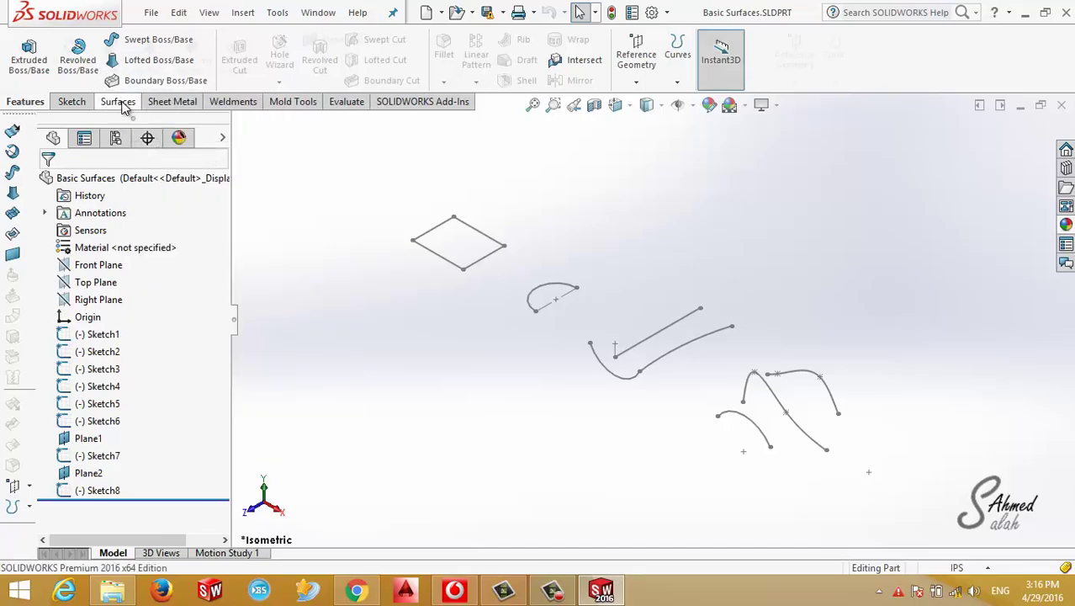
{"action": "left_click", "coordinate": [118, 102]}
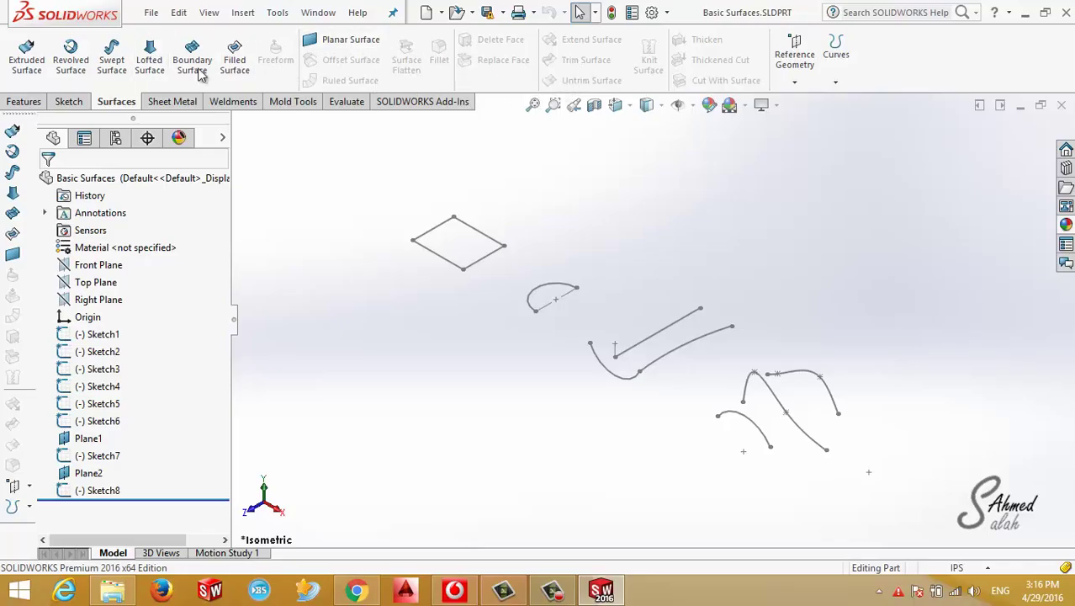
Extrude the parallelogram sketch 1.10in blind into an open four-walled surface box.
{"action": "scroll", "coordinate": [610, 343], "scroll_direction": "up", "scroll_amount": 2}
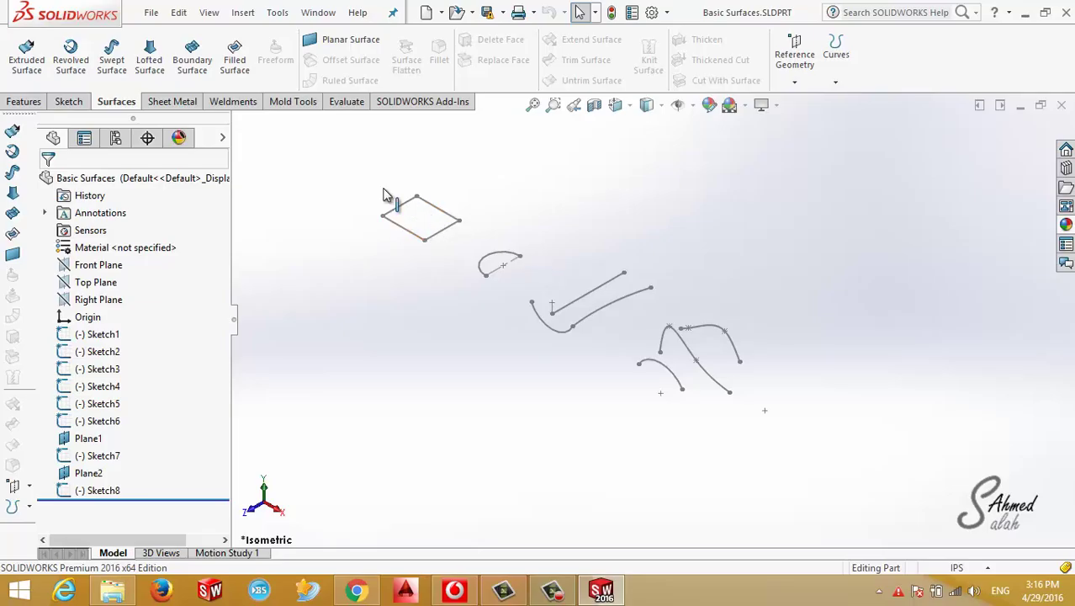
{"action": "left_click", "coordinate": [26, 55]}
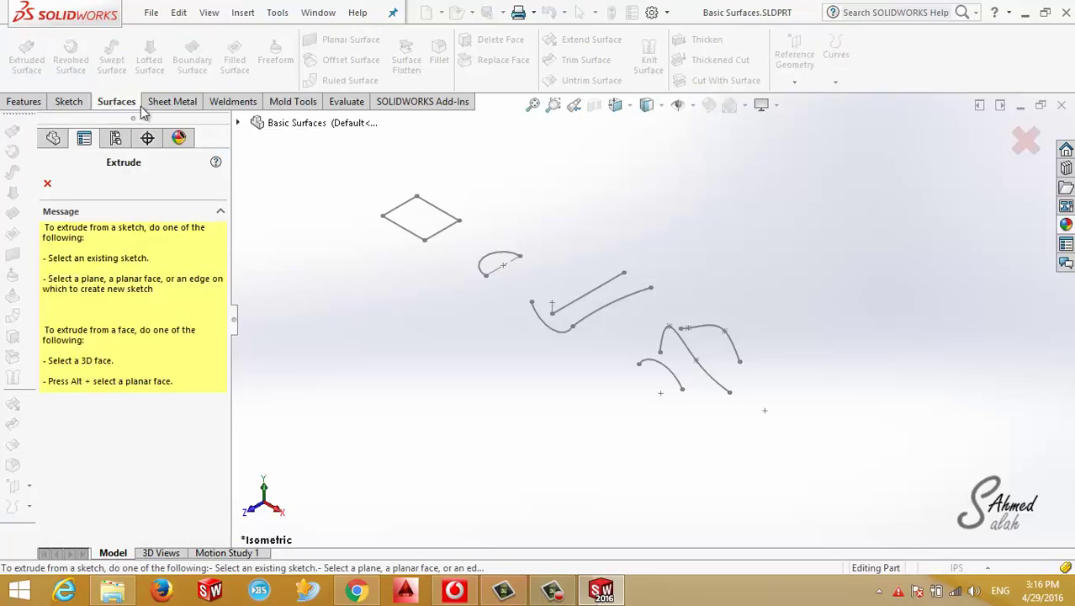
{"action": "scroll", "coordinate": [468, 246], "scroll_direction": "down", "scroll_amount": 2}
{"action": "left_click", "coordinate": [474, 250]}
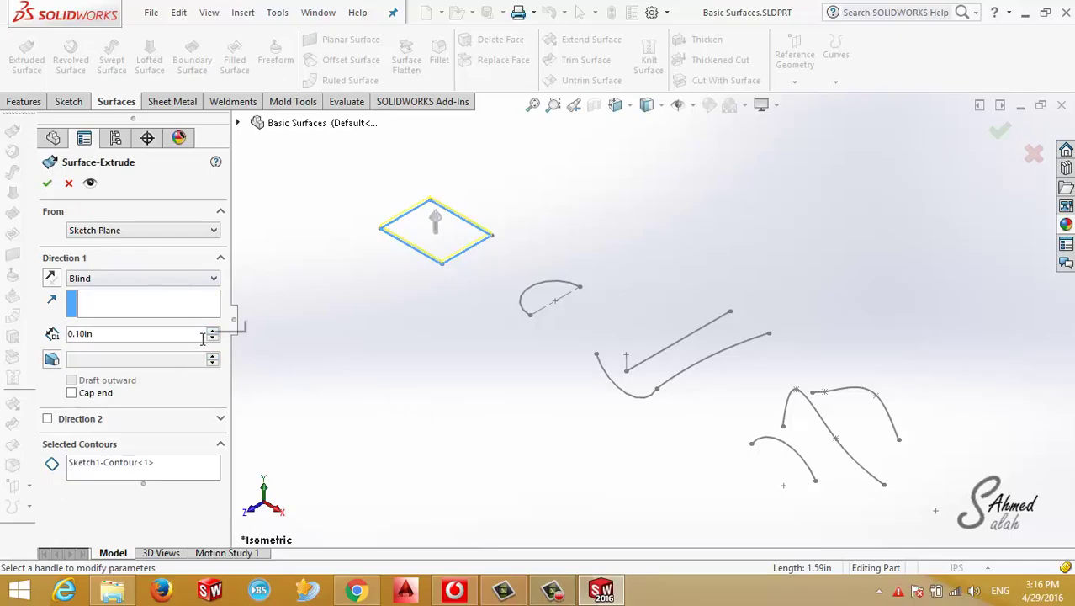
{"action": "left_click", "coordinate": [212, 330]}
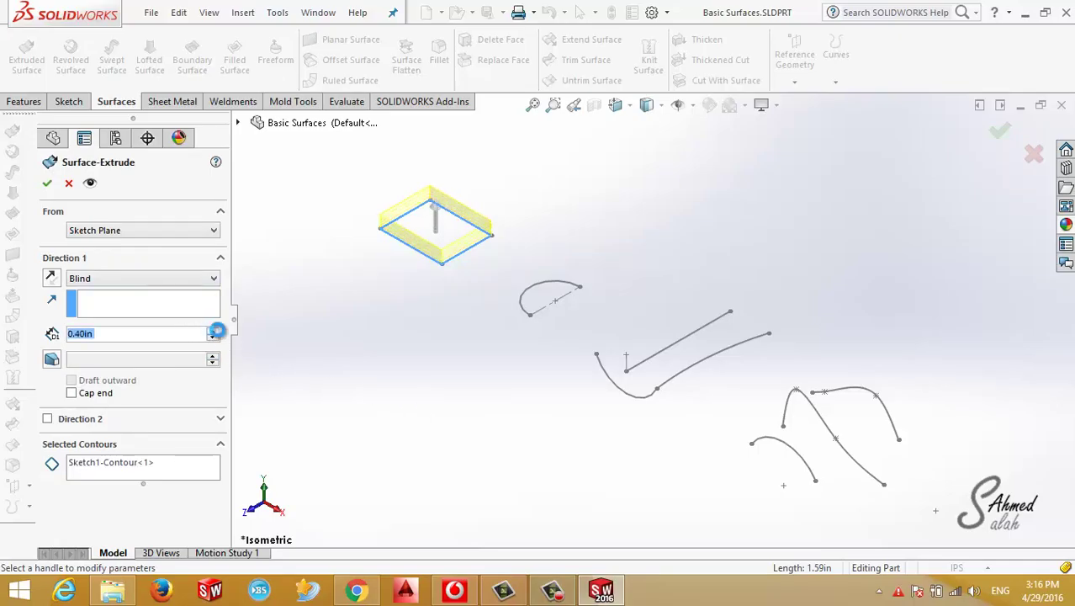
{"action": "scroll", "coordinate": [492, 202], "scroll_direction": "down", "scroll_amount": 1}
{"action": "scroll", "coordinate": [492, 202], "scroll_direction": "down", "scroll_amount": 5}
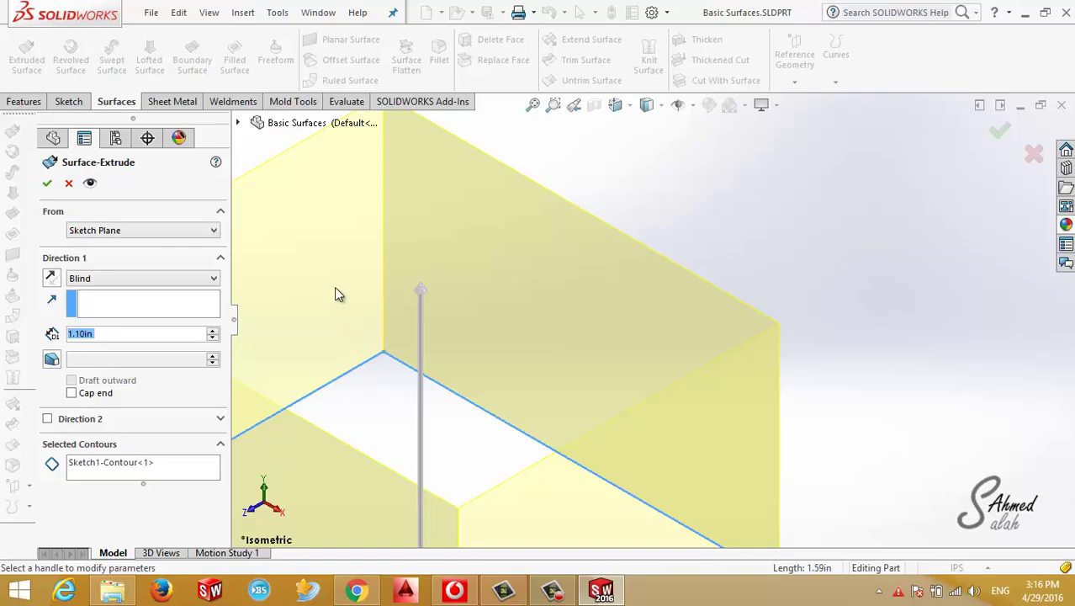
{"action": "scroll", "coordinate": [476, 254], "scroll_direction": "up", "scroll_amount": 5}
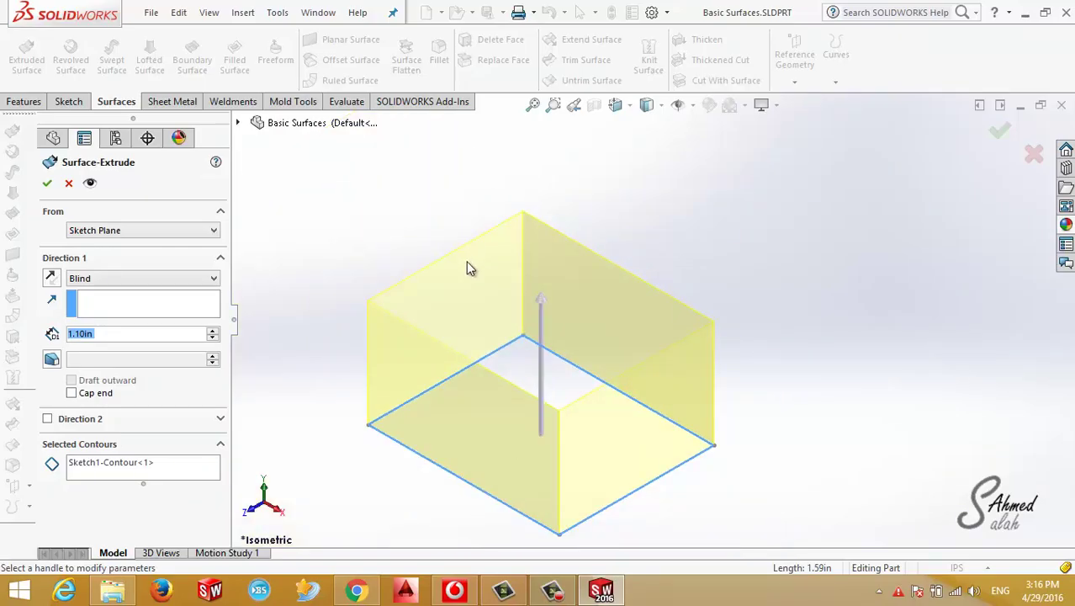
{"action": "left_click", "coordinate": [47, 183]}
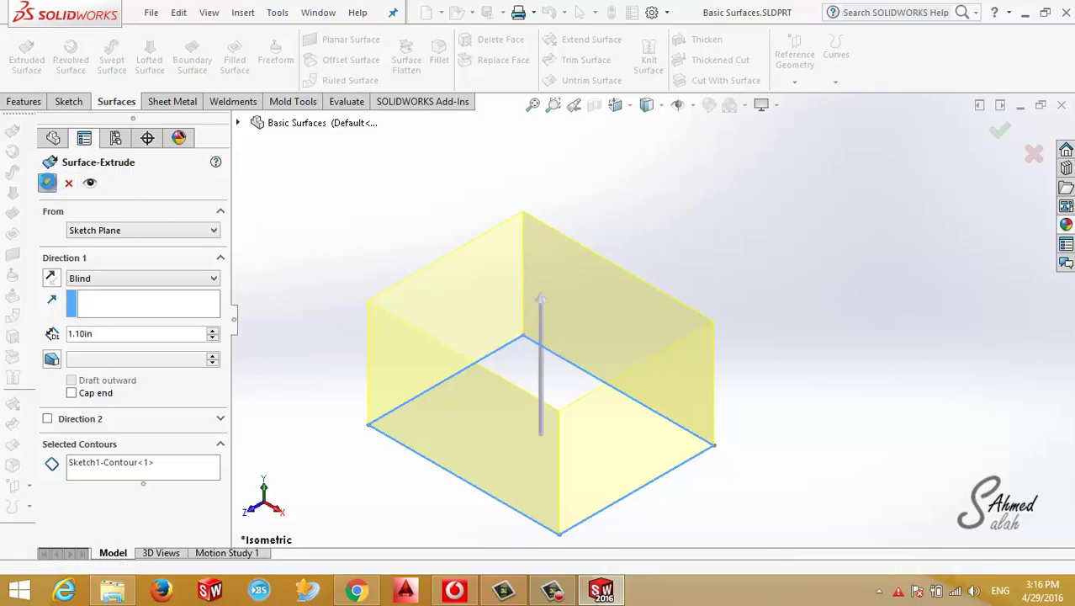
{"action": "left_click", "coordinate": [341, 102]}
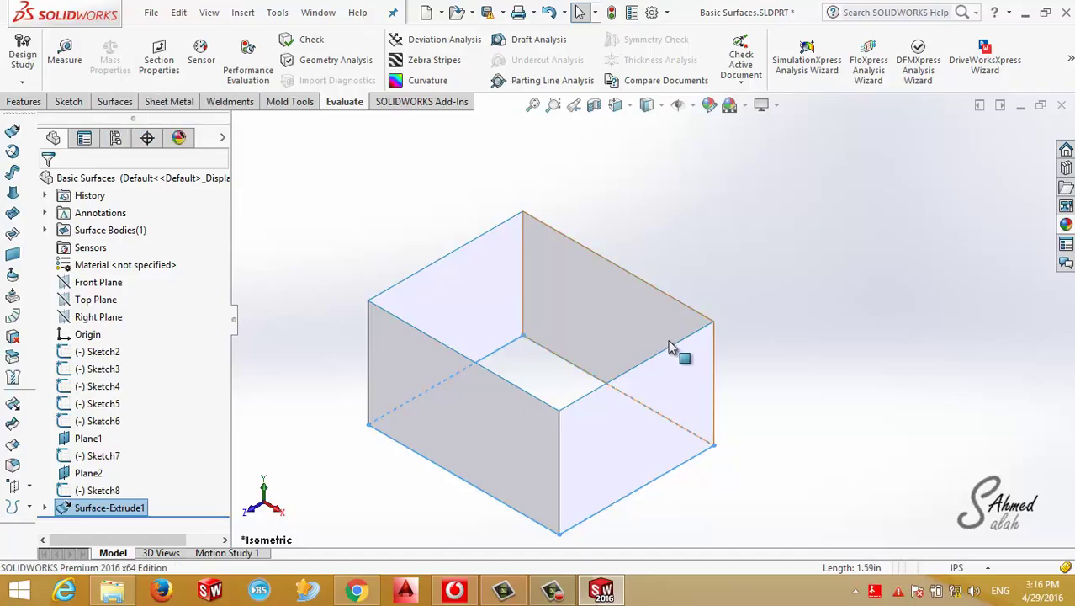
Delete the surface box and switch the document units to MMGS.
{"action": "left_click", "coordinate": [773, 331]}
{"action": "scroll", "coordinate": [647, 413], "scroll_direction": "up", "scroll_amount": 2}
{"action": "key", "text": "ctrl+z"}
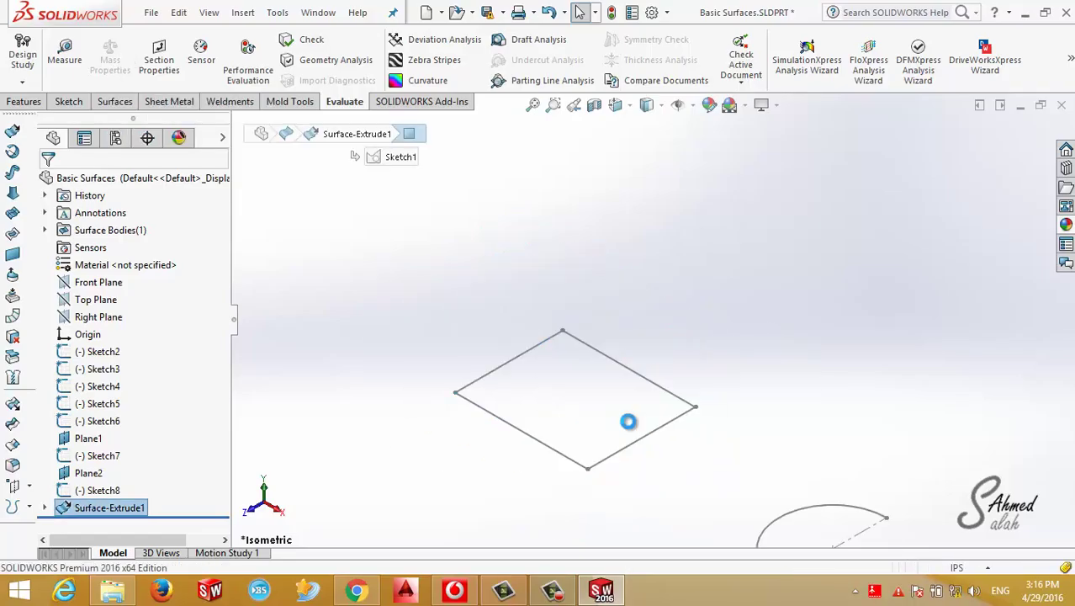
{"action": "left_click", "coordinate": [963, 567]}
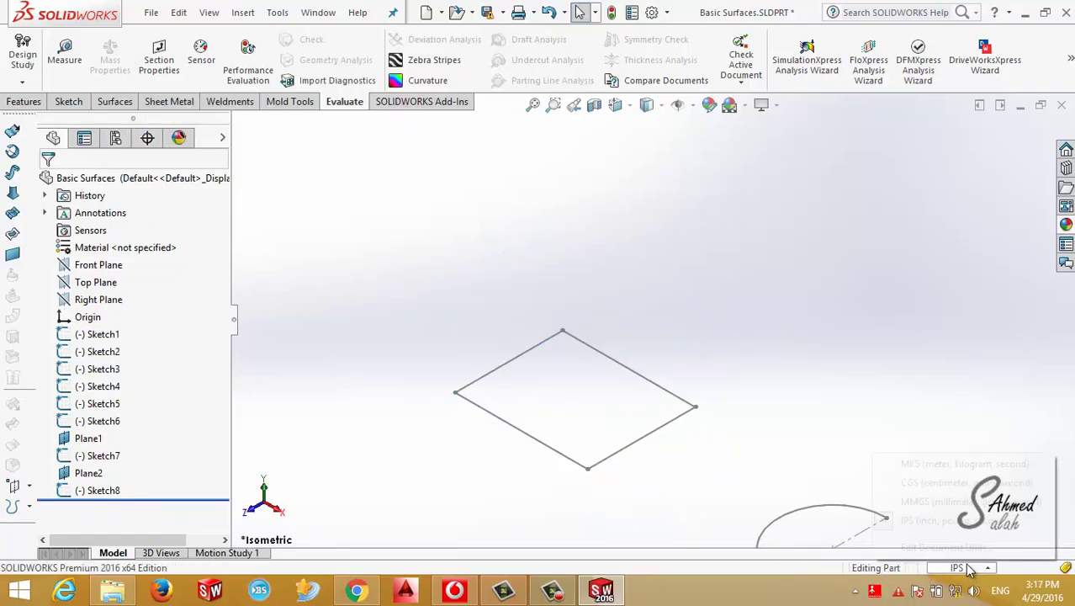
{"action": "left_click", "coordinate": [942, 498]}
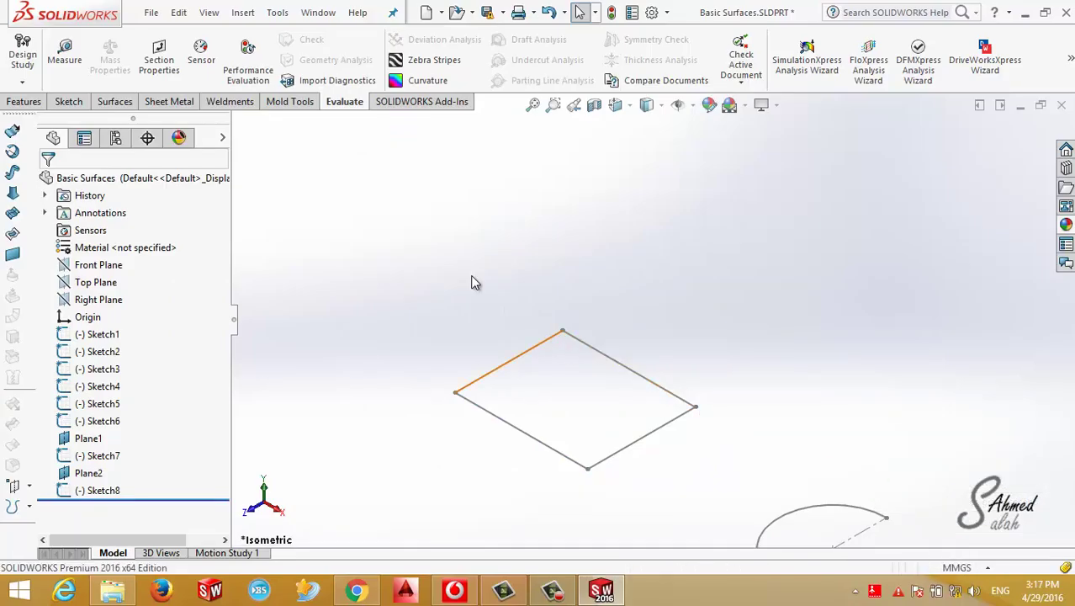
Start a surface extrusion of the parallelogram sketch, Mid Plane, 60 mm deep.
{"action": "left_click", "coordinate": [32, 103]}
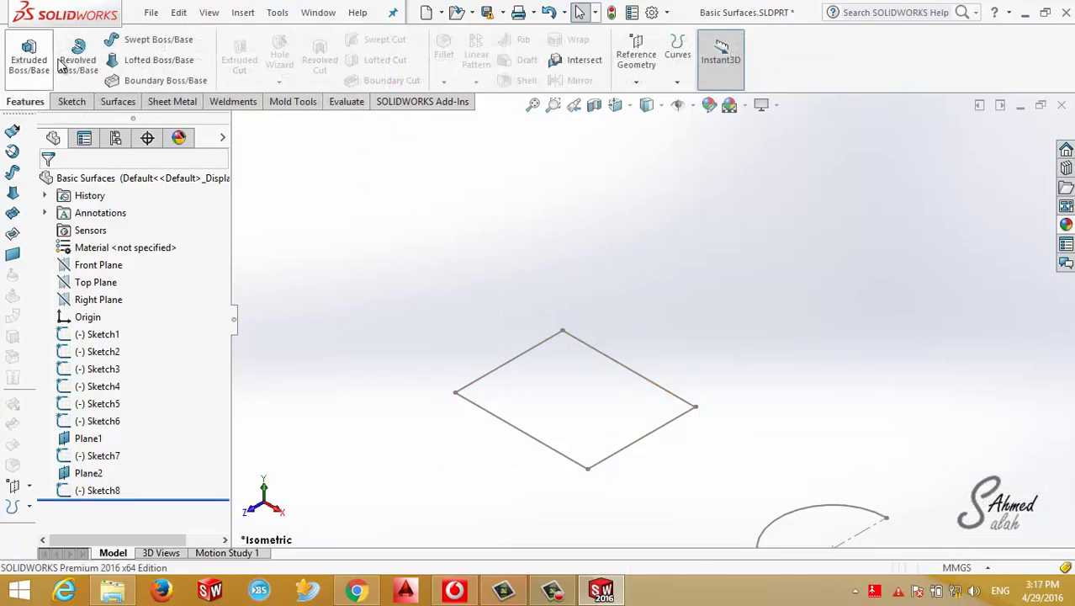
{"action": "left_click", "coordinate": [118, 102]}
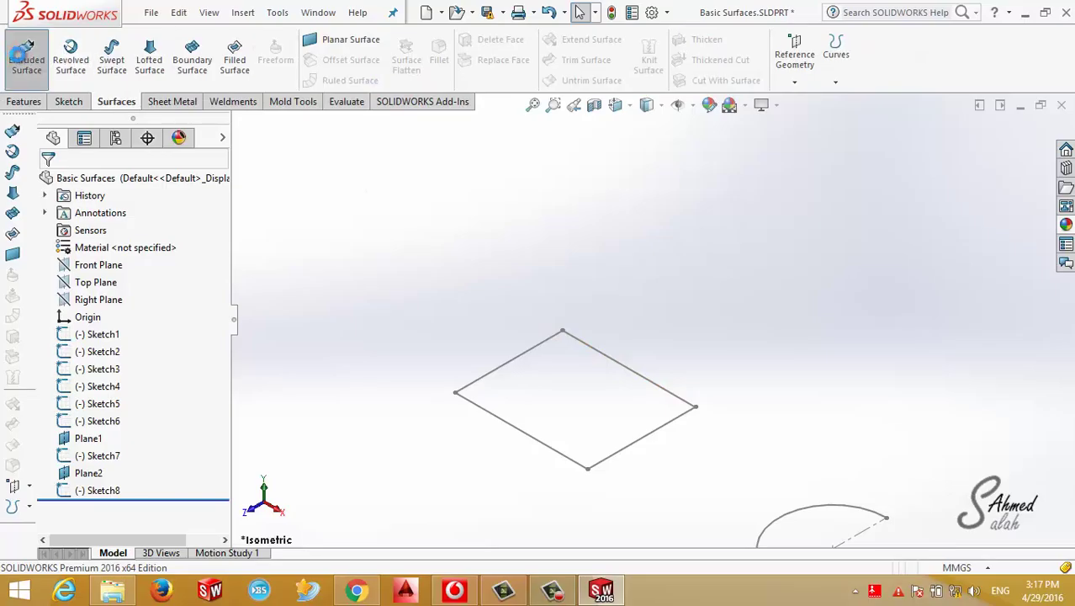
{"action": "left_click", "coordinate": [26, 55]}
{"action": "left_click", "coordinate": [639, 438]}
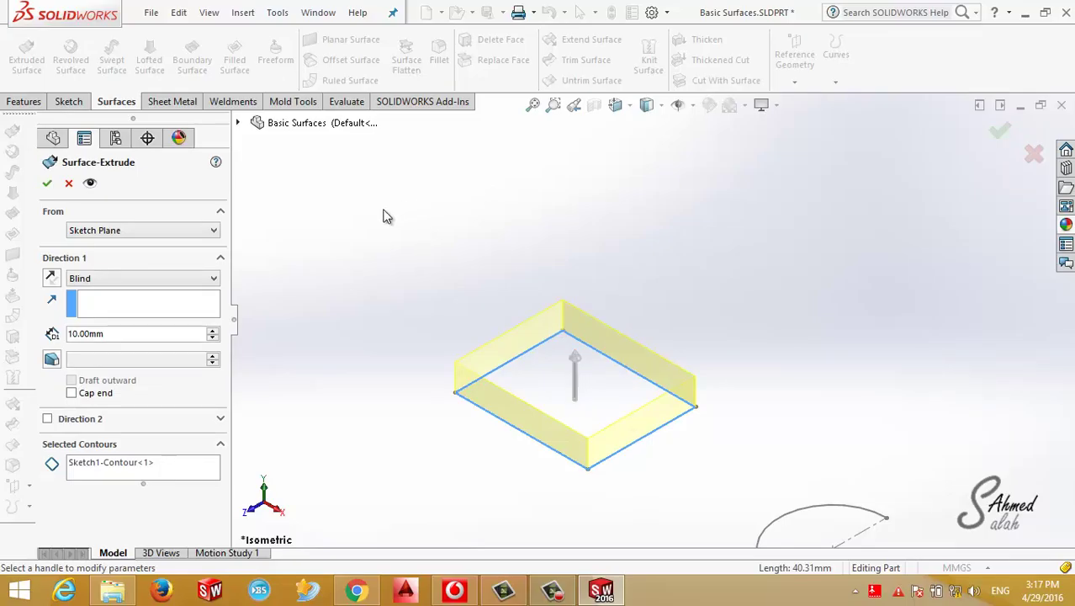
{"action": "left_click", "coordinate": [148, 279]}
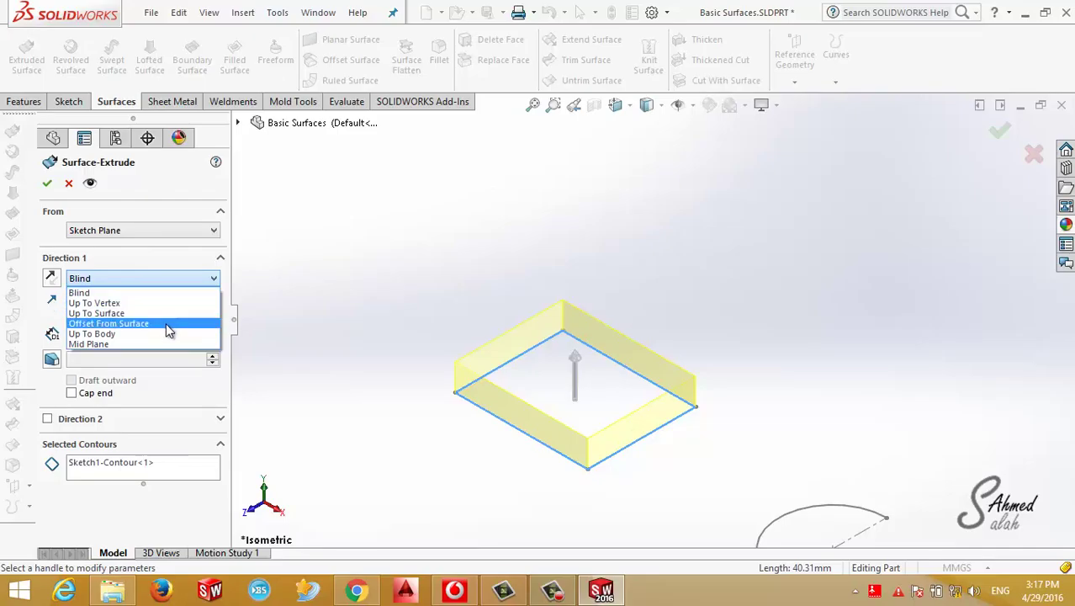
{"action": "left_click", "coordinate": [160, 344]}
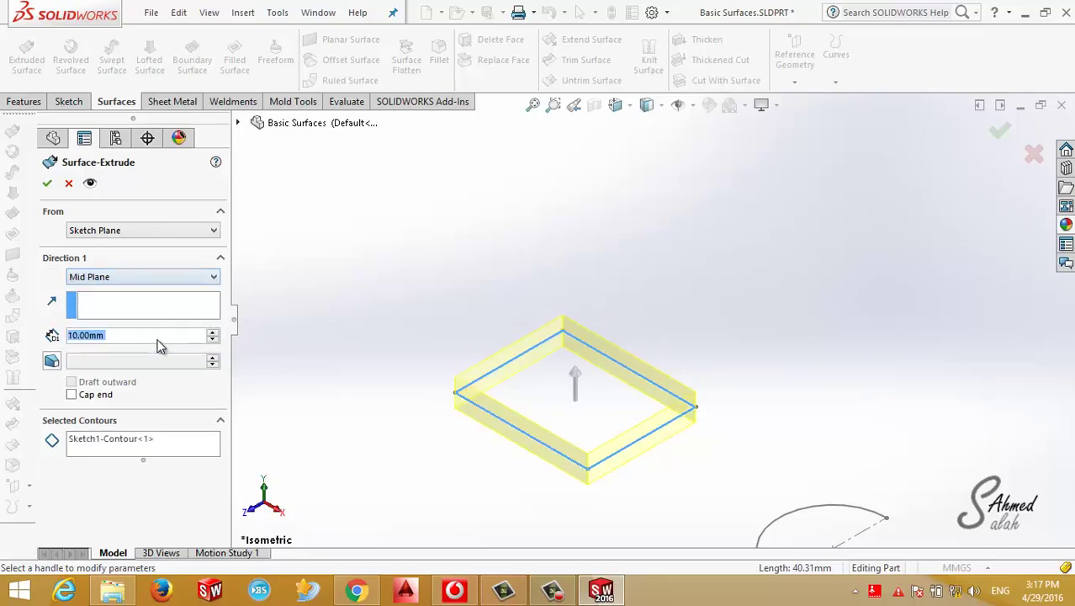
{"action": "left_click", "coordinate": [212, 335]}
{"action": "type", "text": "60"}
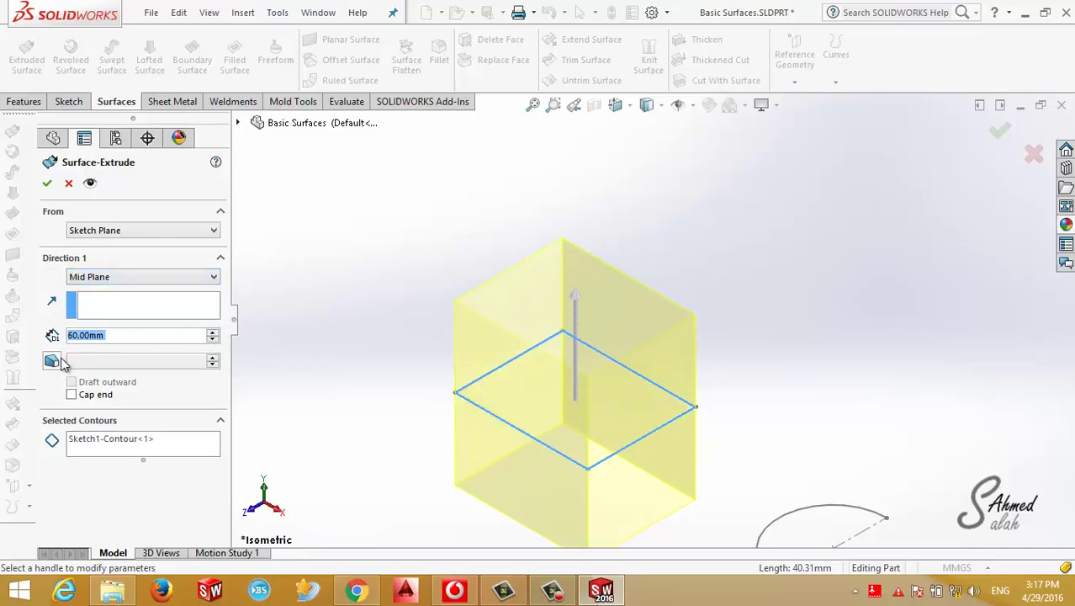
Add a 25° outward draft with capped ends and accept the extrusion.
{"action": "left_click", "coordinate": [52, 360]}
{"action": "left_click", "coordinate": [214, 358]}
{"action": "left_click", "coordinate": [214, 358]}
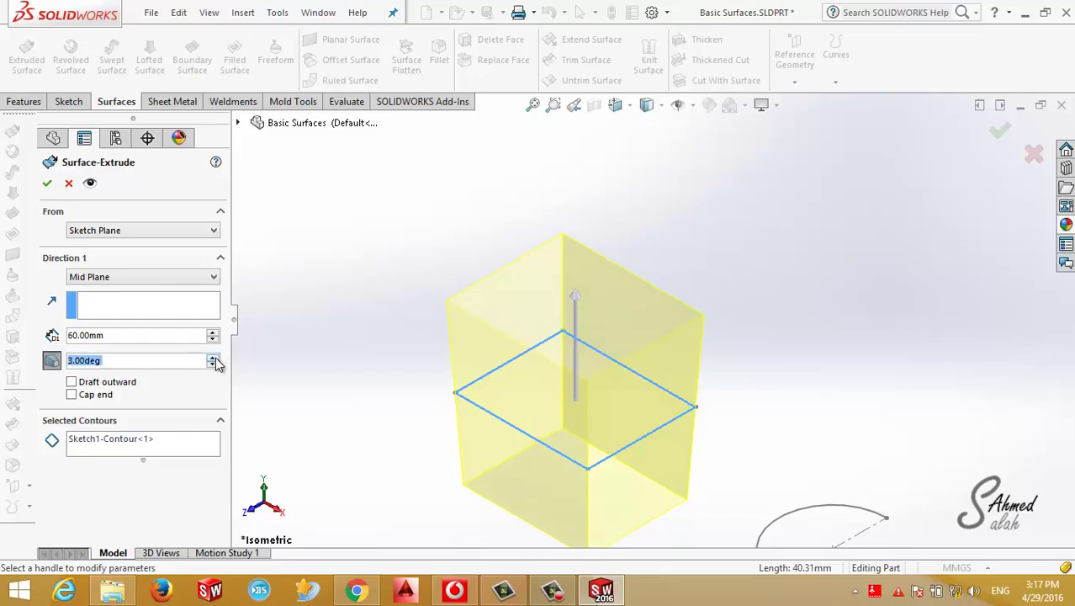
{"action": "left_click", "coordinate": [214, 358]}
{"action": "left_click", "coordinate": [214, 358]}
{"action": "left_click", "coordinate": [214, 357]}
{"action": "left_click", "coordinate": [214, 358]}
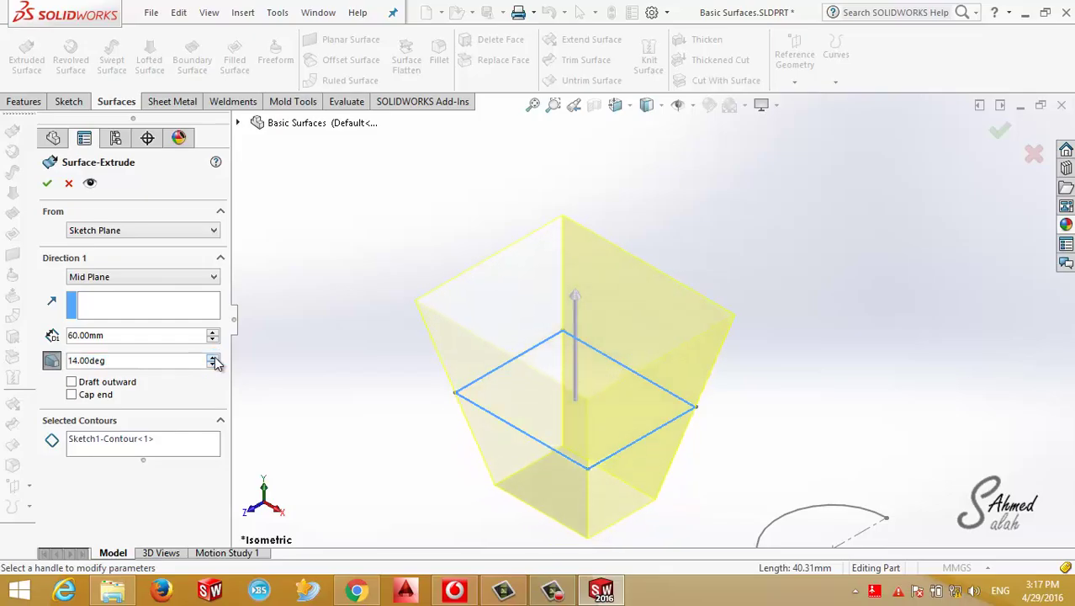
{"action": "left_click", "coordinate": [214, 357]}
{"action": "left_click", "coordinate": [214, 357]}
{"action": "left_click", "coordinate": [213, 358]}
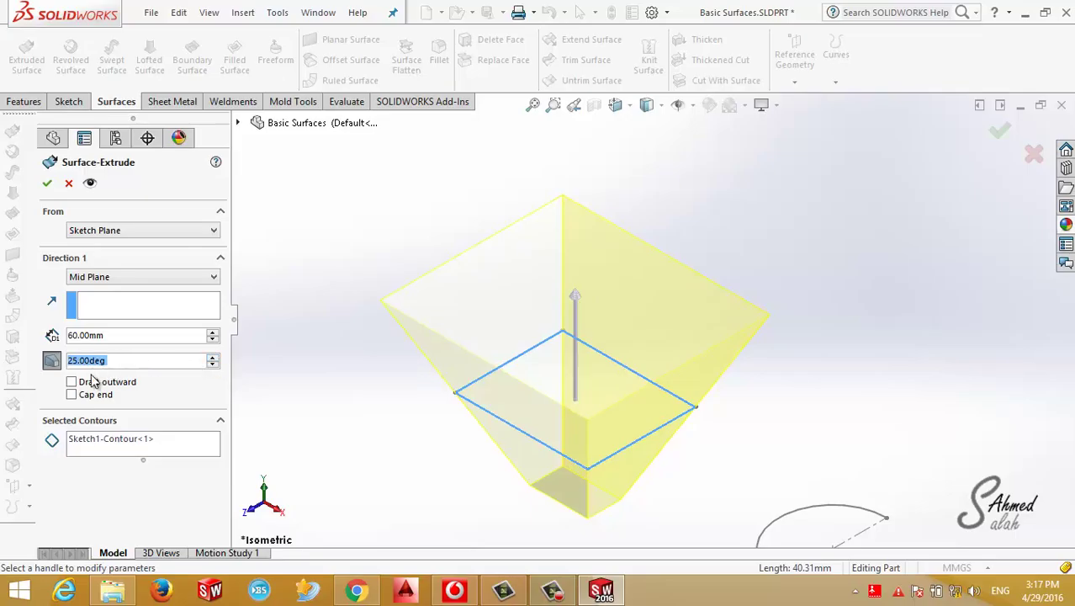
{"action": "left_click", "coordinate": [72, 395]}
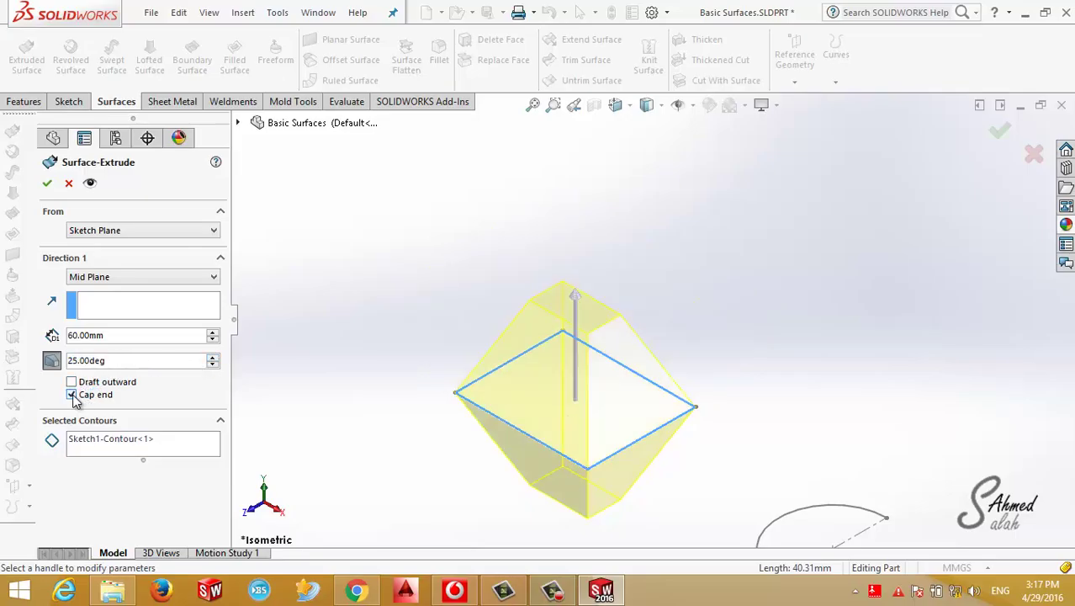
{"action": "left_click", "coordinate": [73, 395]}
{"action": "left_click", "coordinate": [72, 381]}
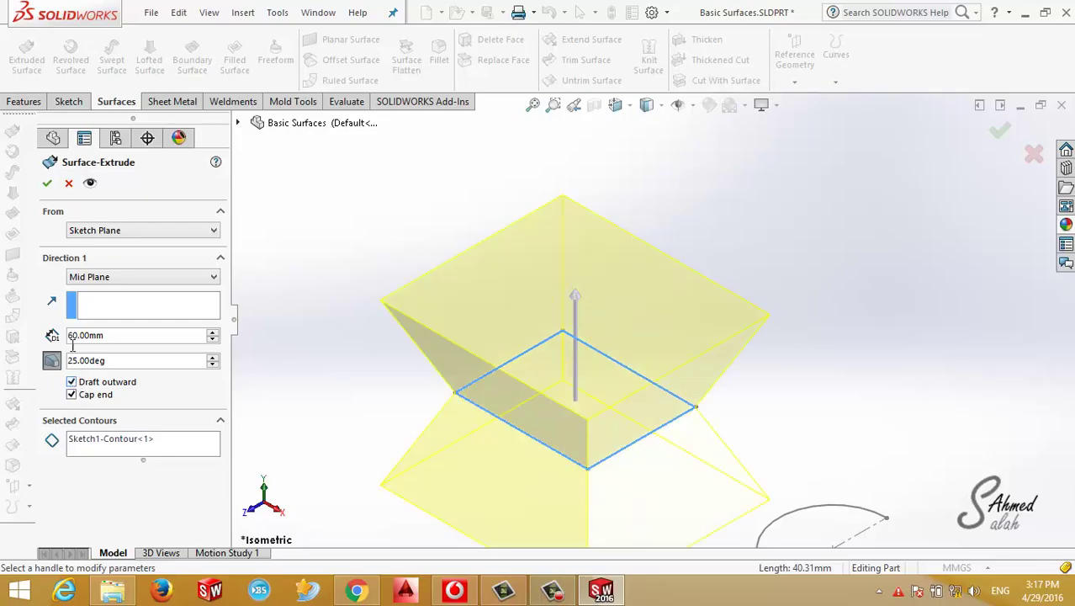
{"action": "left_click", "coordinate": [47, 183]}
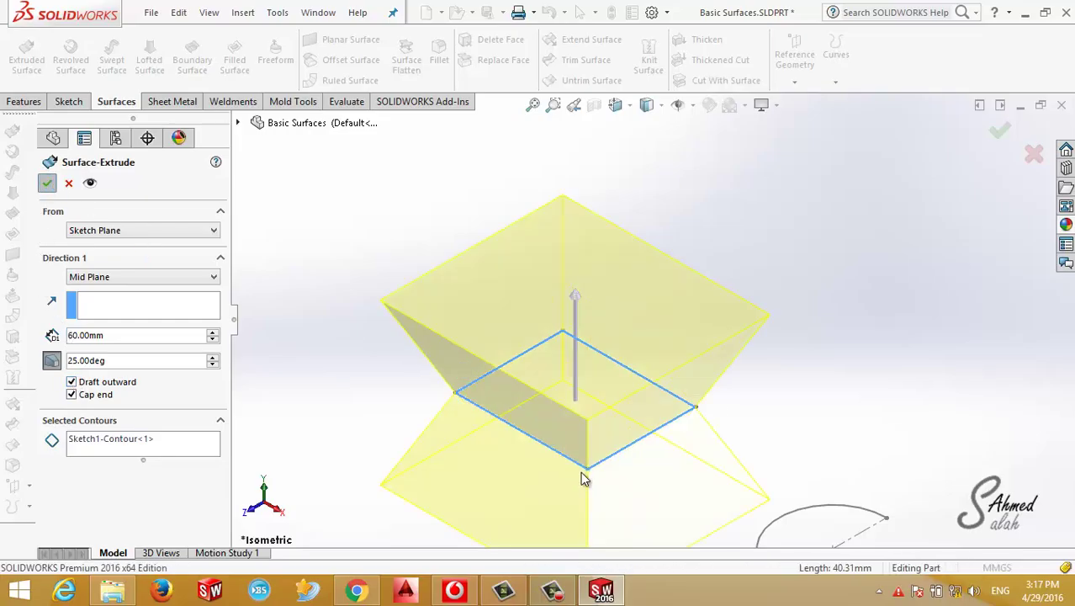
{"action": "scroll", "coordinate": [673, 471], "scroll_direction": "down", "scroll_amount": 3}
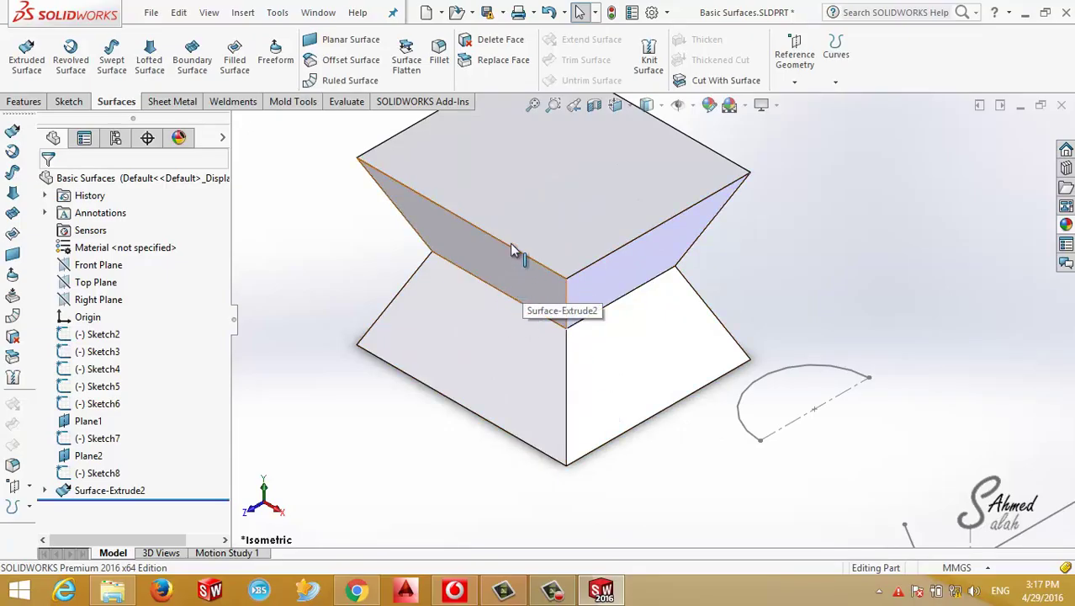
Fit the view and check the drafted extrusion with undo/redo and a section view.
{"action": "key", "text": "f"}
{"action": "left_click", "coordinate": [530, 225]}
{"action": "key", "text": "ctrl+z"}
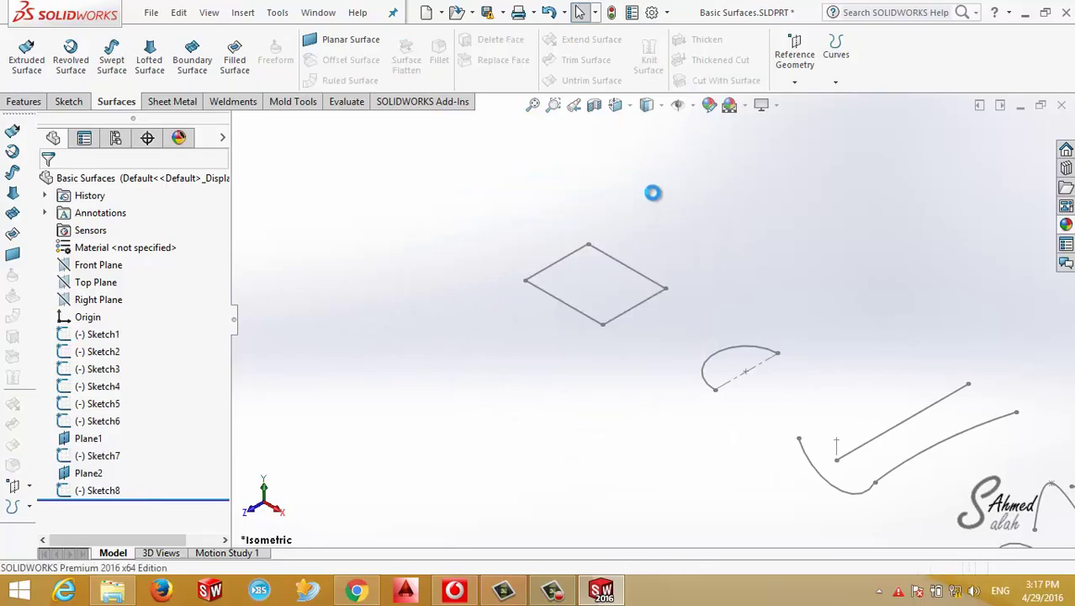
{"action": "key", "text": "ctrl+y"}
{"action": "left_click", "coordinate": [595, 106]}
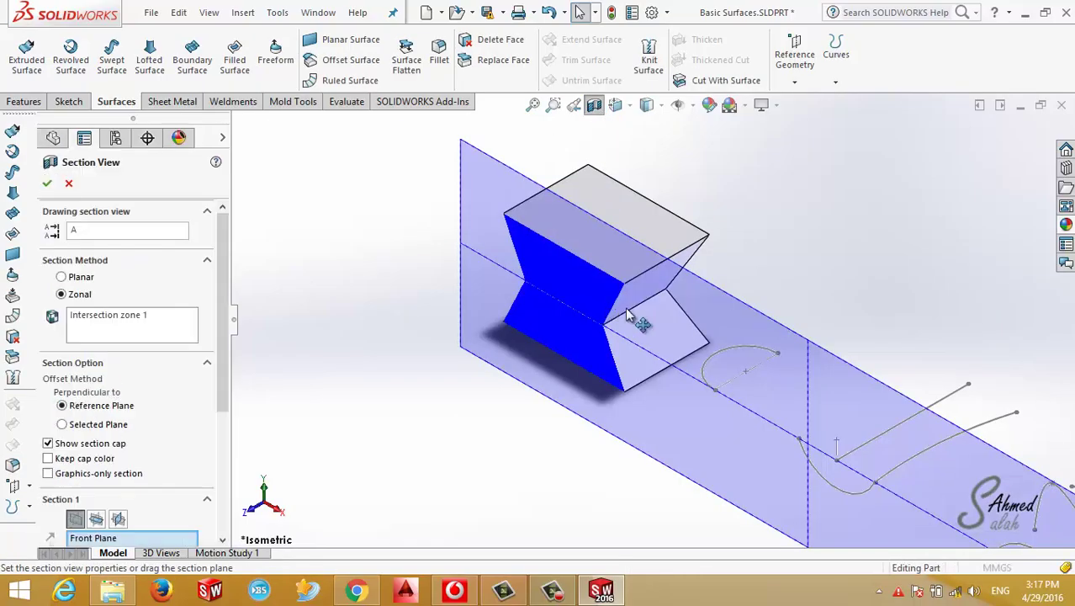
{"action": "key", "text": "Escape"}
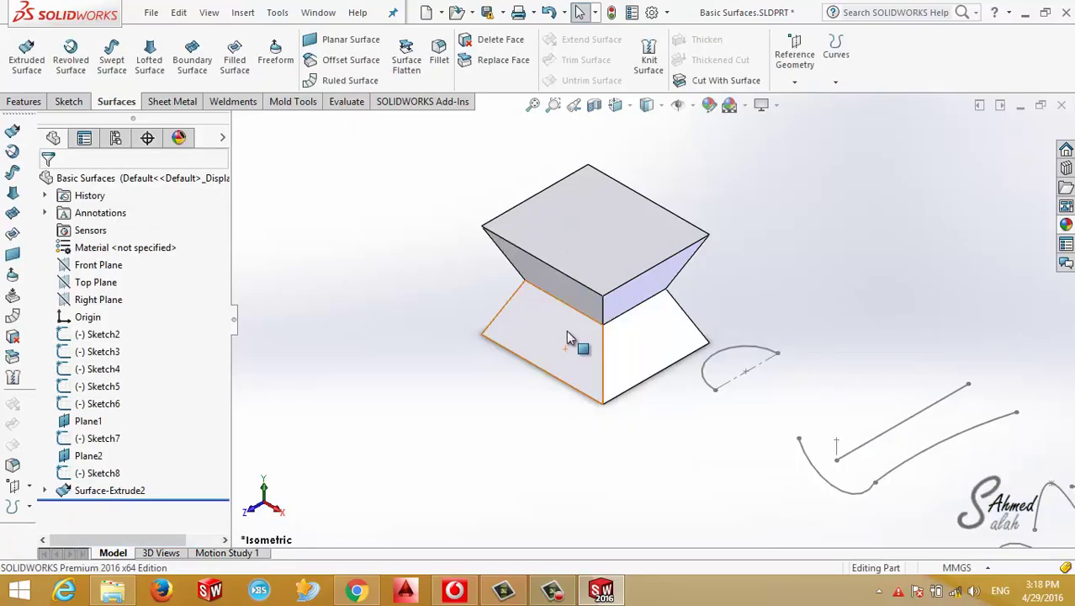
Select Surface-Extrude2, retry the section view, then begin a new extruded surface.
{"action": "left_click", "coordinate": [117, 496]}
{"action": "key", "text": "Escape"}
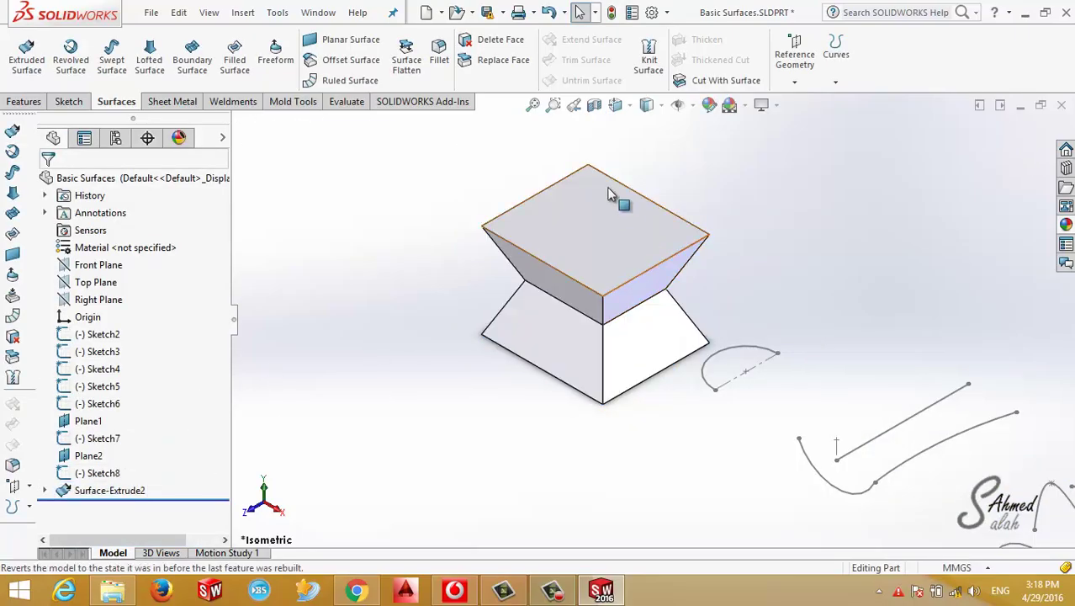
{"action": "left_click", "coordinate": [595, 106]}
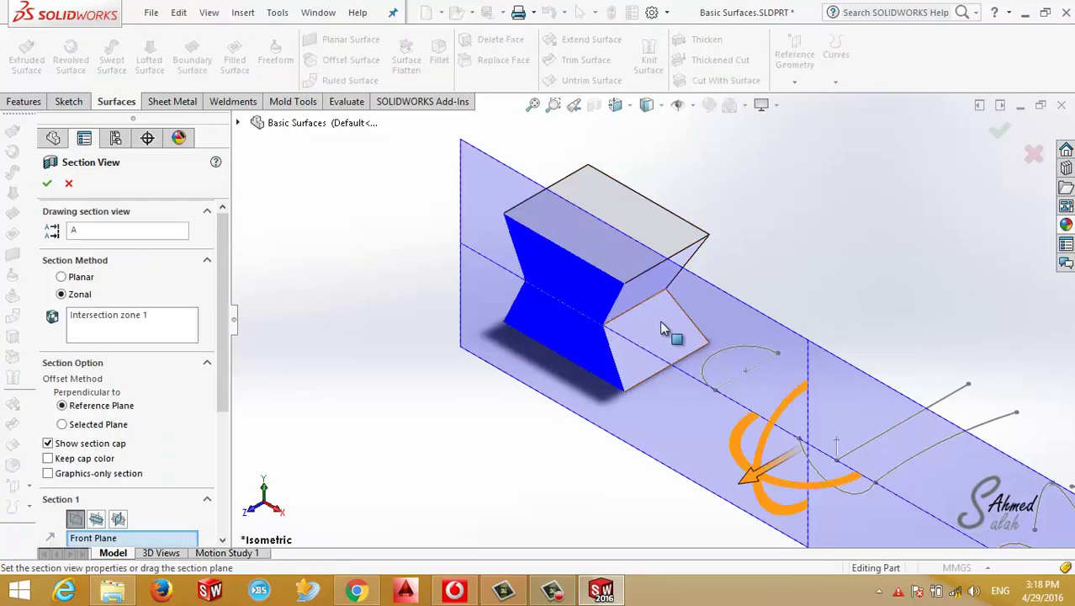
{"action": "key", "text": "Escape"}
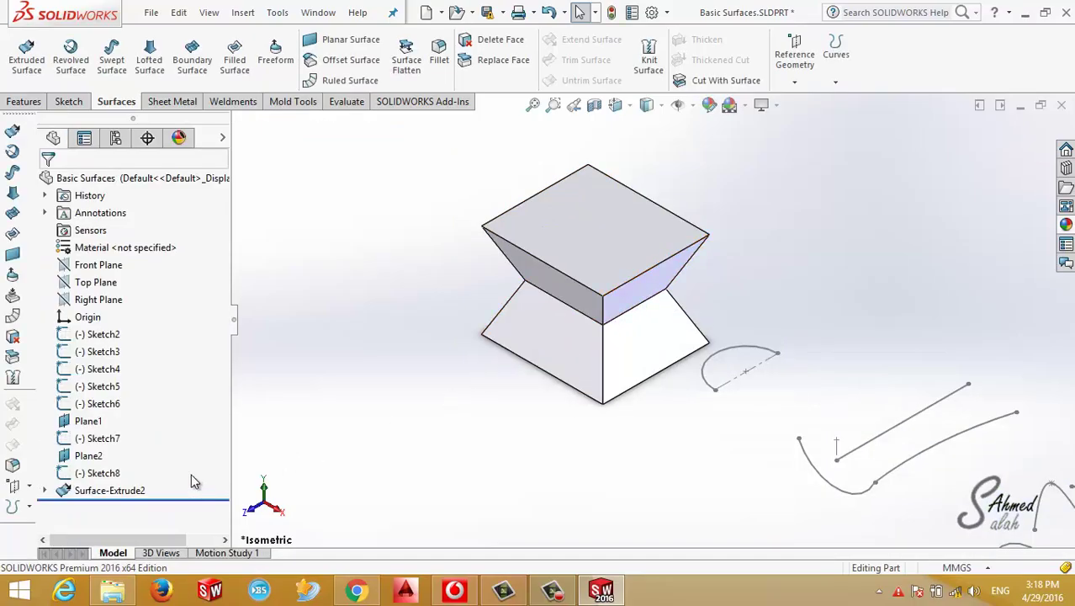
{"action": "left_click", "coordinate": [107, 491]}
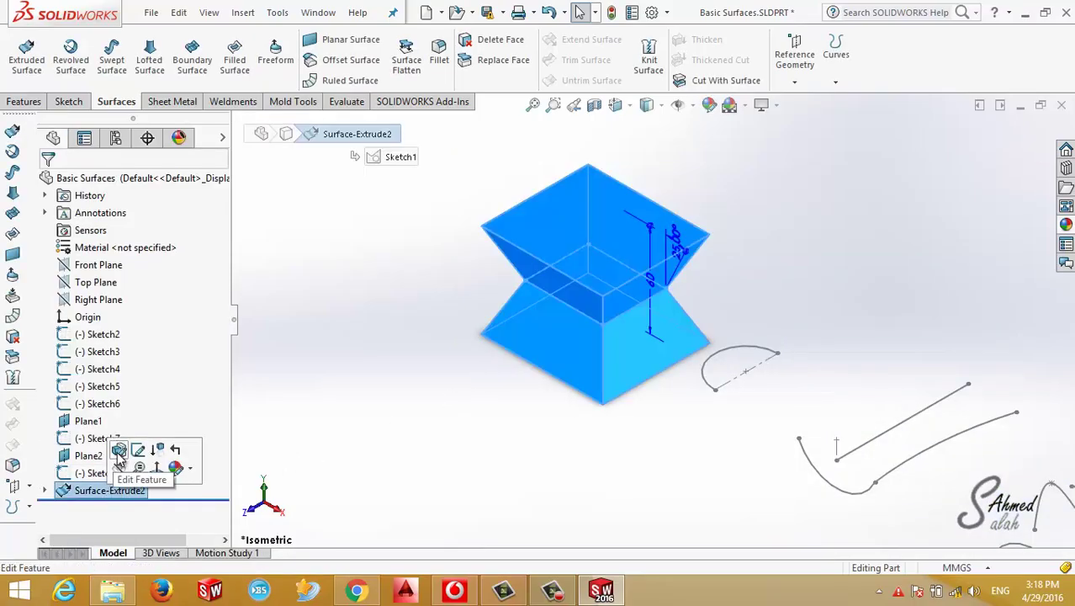
{"action": "left_click", "coordinate": [660, 460]}
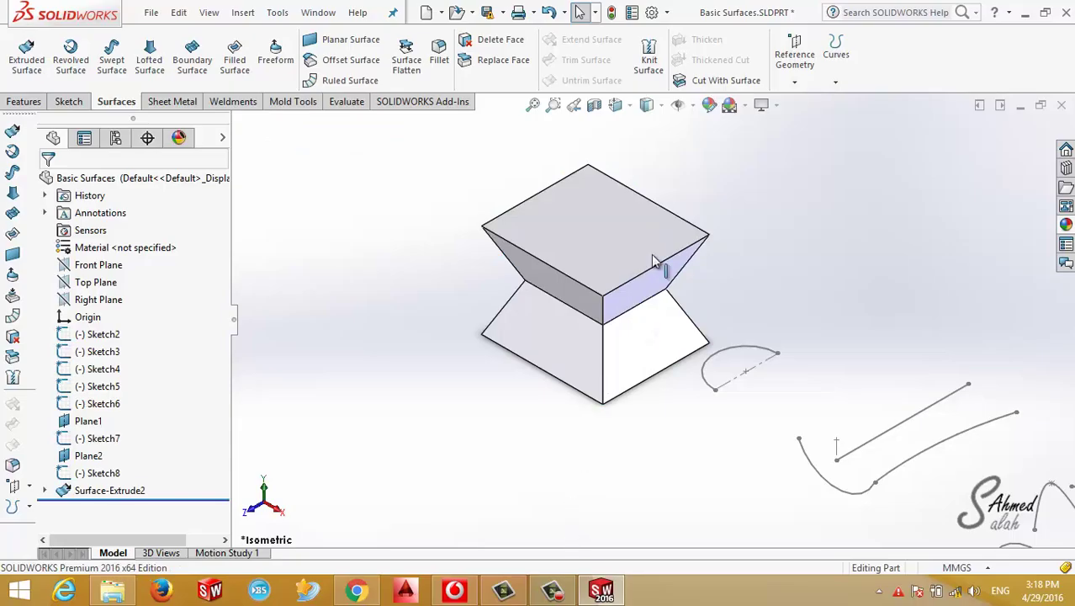
{"action": "left_click", "coordinate": [559, 589]}
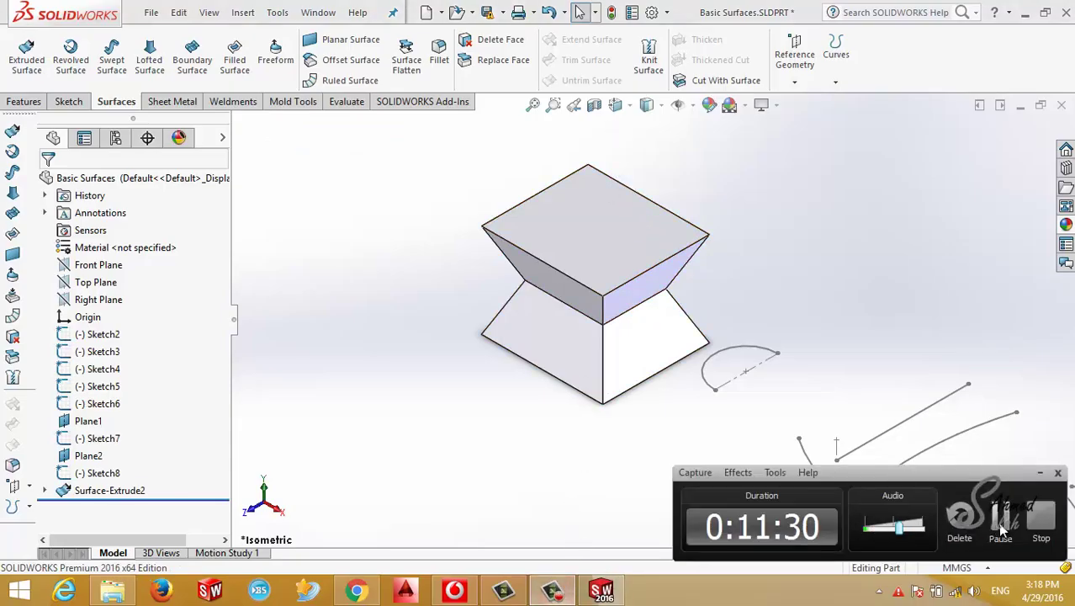
{"action": "left_click", "coordinate": [52, 69]}
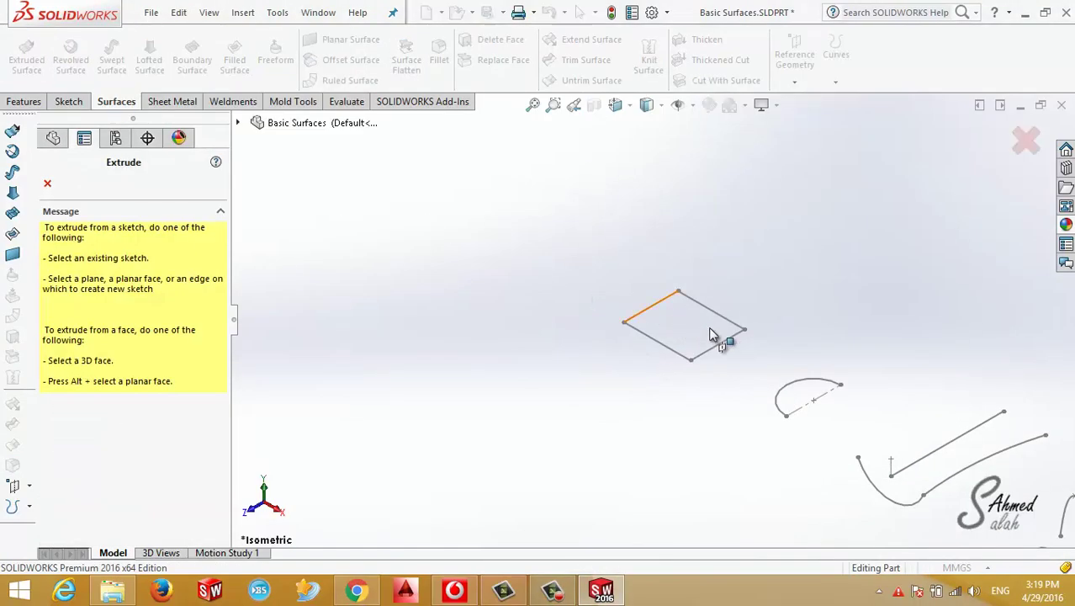
Extrude the square sketch 60 mm with a 10° draft and a capped end.
{"action": "scroll", "coordinate": [715, 337], "scroll_direction": "down", "scroll_amount": 2}
{"action": "left_click", "coordinate": [648, 376]}
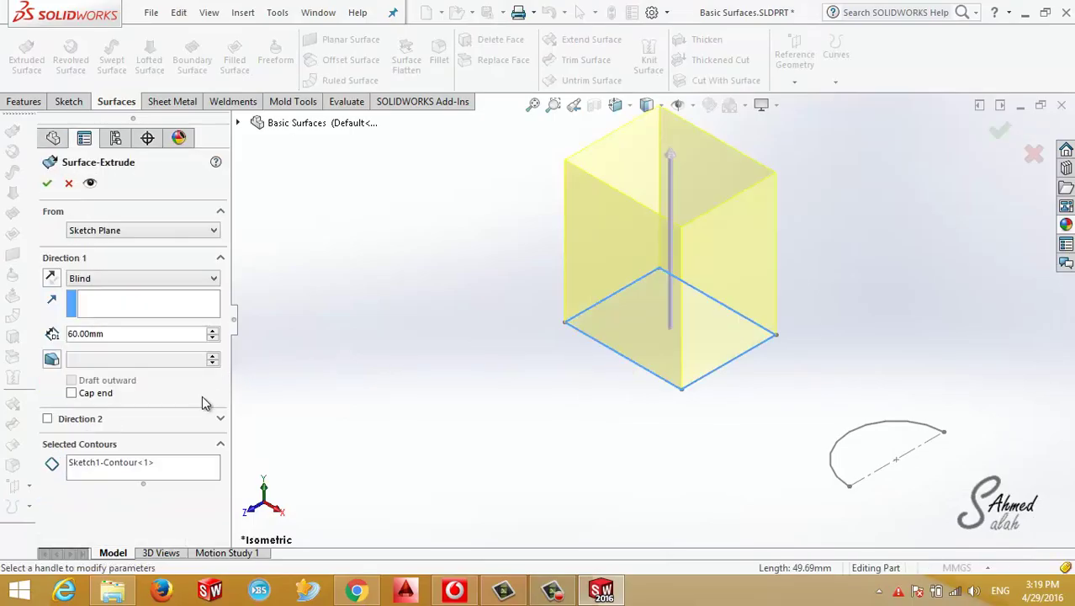
{"action": "left_click", "coordinate": [52, 360]}
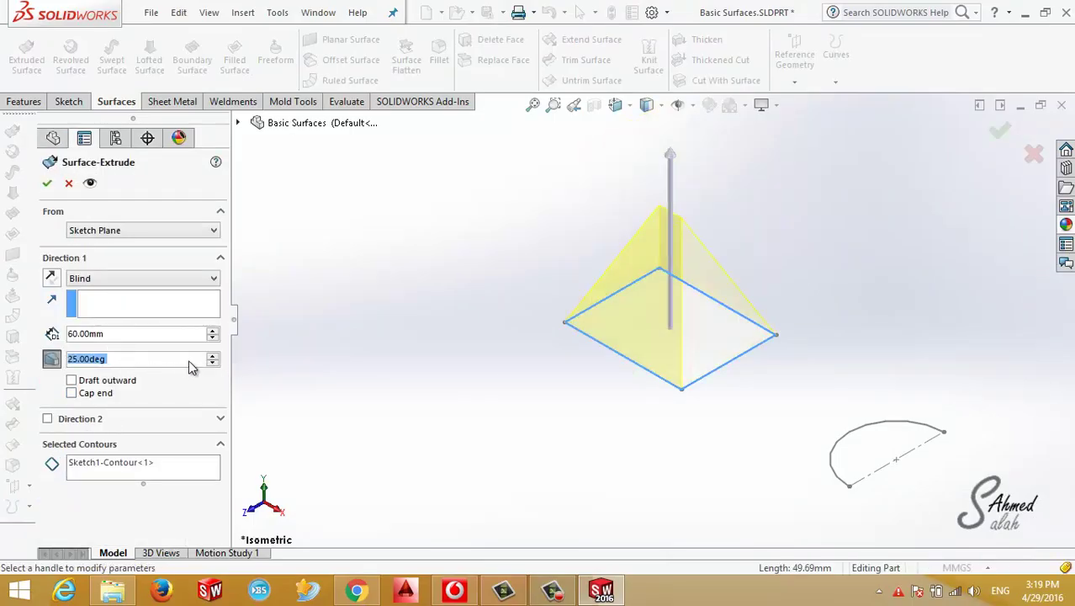
{"action": "type", "text": "1"}
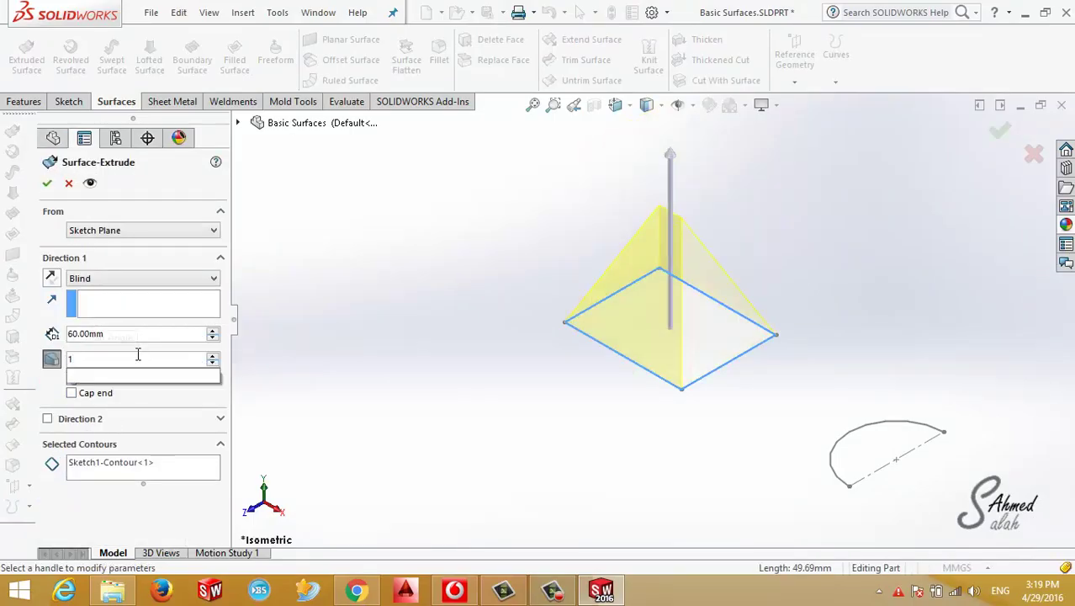
{"action": "type", "text": "0"}
{"action": "key", "text": "Return"}
{"action": "left_click", "coordinate": [75, 394]}
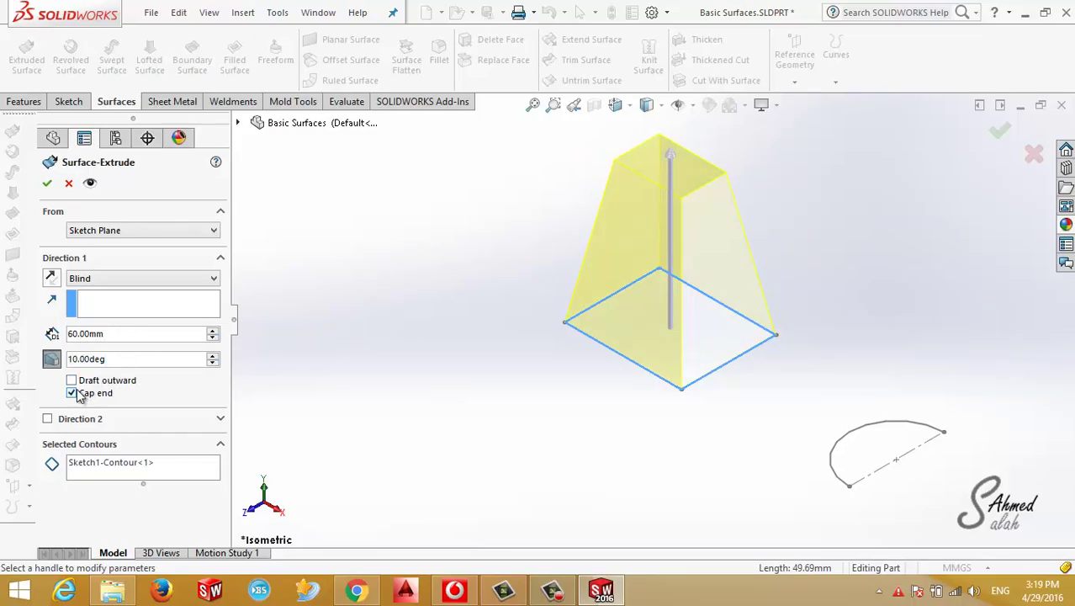
{"action": "left_click", "coordinate": [47, 183]}
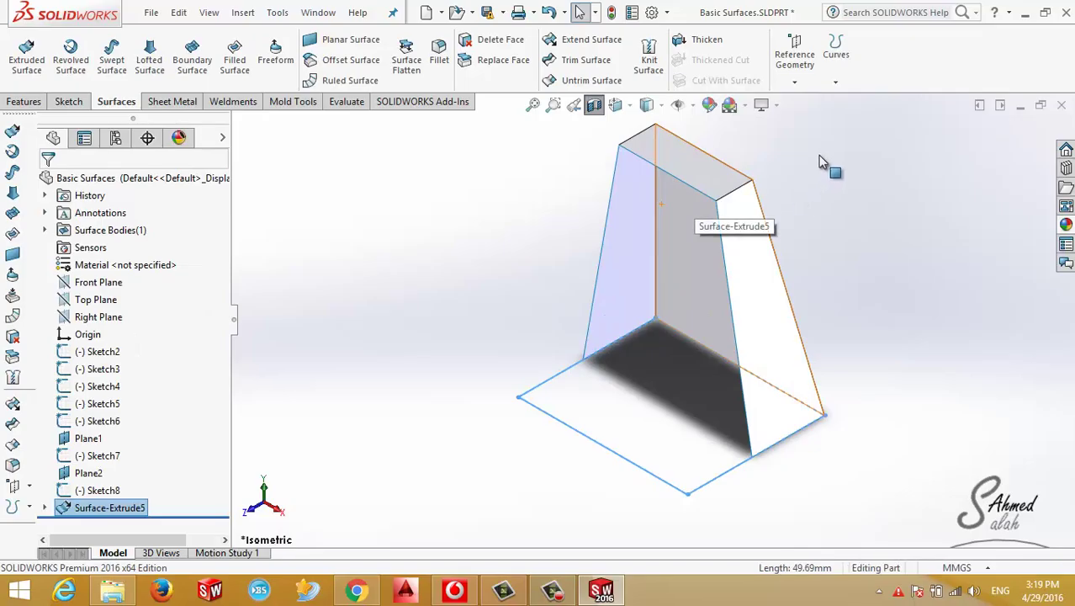
{"action": "left_click", "coordinate": [820, 162]}
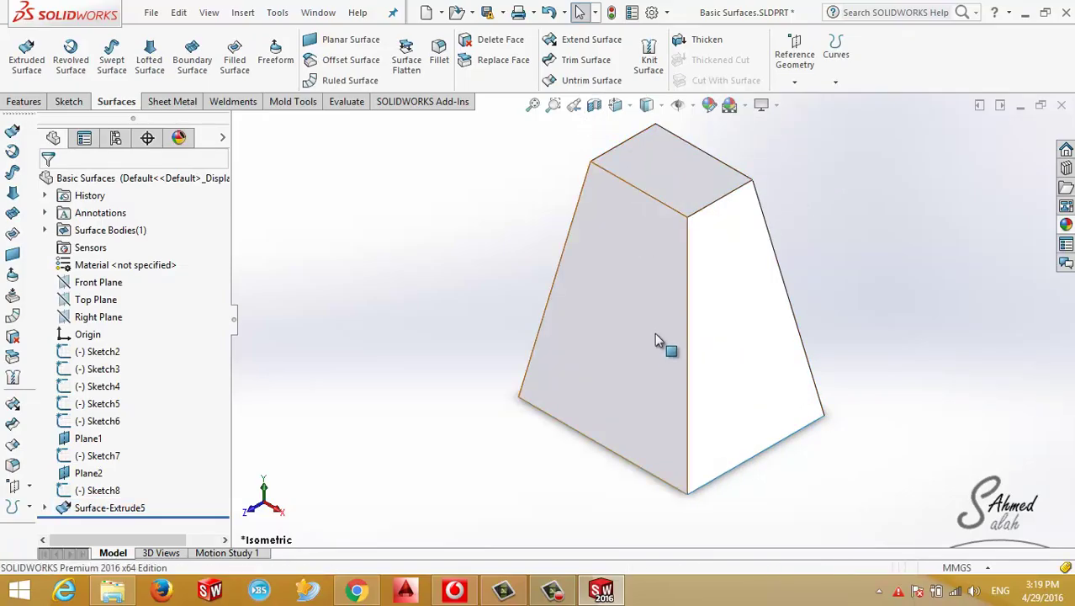
Orbit to inspect the tapered body, then start a revolved surface on the arc sketch.
{"action": "mouse_move", "coordinate": [655, 333]}
{"action": "middle_mouse_down"}
{"action": "mouse_move", "coordinate": [655, 424]}
{"action": "mouse_move", "coordinate": [643, 322]}
{"action": "mouse_move", "coordinate": [576, 487]}
{"action": "mouse_move", "coordinate": [700, 440]}
{"action": "mouse_move", "coordinate": [712, 360]}
{"action": "mouse_move", "coordinate": [676, 399]}
{"action": "mouse_move", "coordinate": [805, 475]}
{"action": "middle_mouse_up"}
{"action": "scroll", "coordinate": [806, 475], "scroll_direction": "down", "scroll_amount": 2}
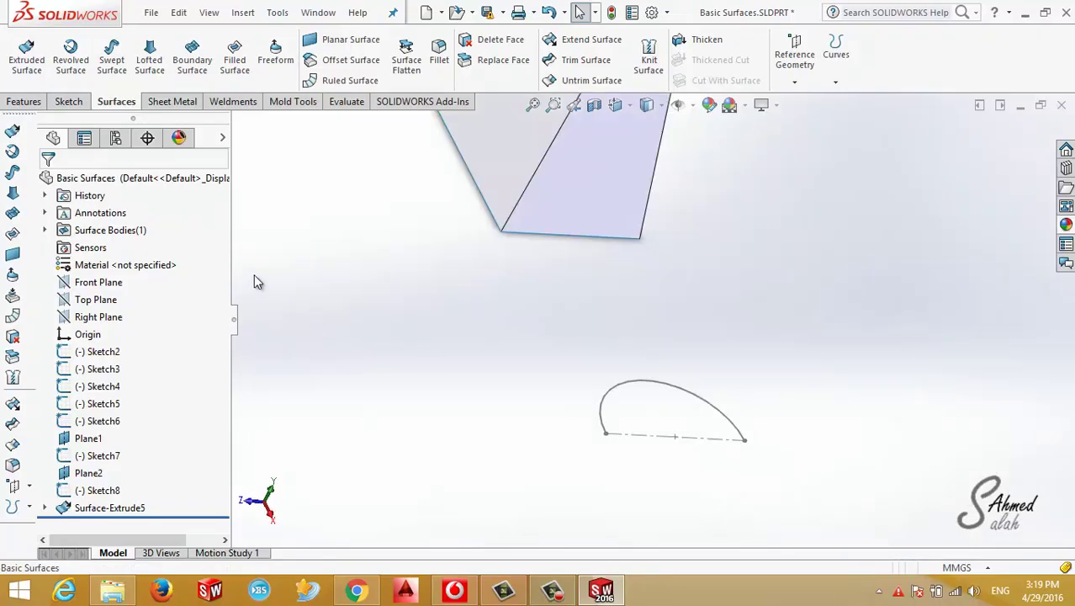
{"action": "left_click", "coordinate": [71, 52]}
{"action": "left_click", "coordinate": [645, 444]}
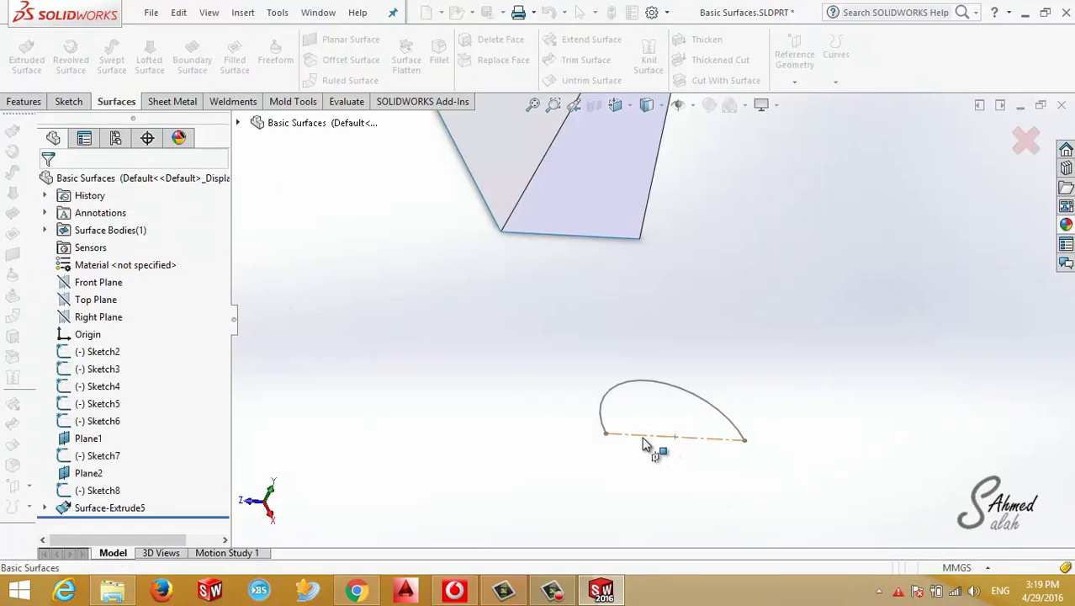
Set the arc sketch's revolve angle to 180° and accept the half-sphere surface.
{"action": "middle_click_drag", "start_coordinate": [755, 427], "coordinate": [791, 464]}
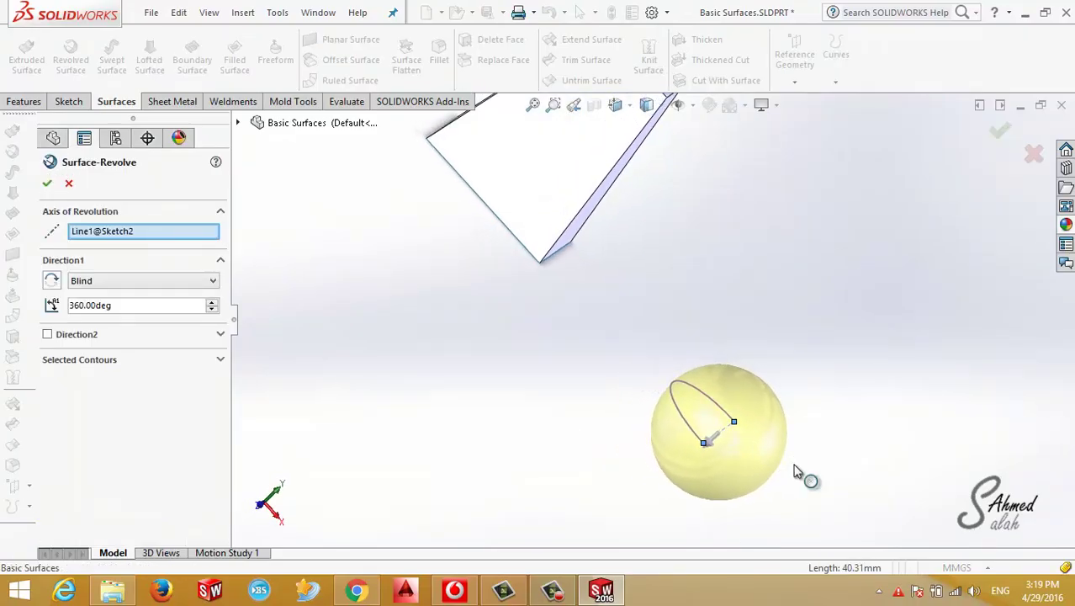
{"action": "double_click", "coordinate": [139, 306]}
{"action": "type", "text": "180"}
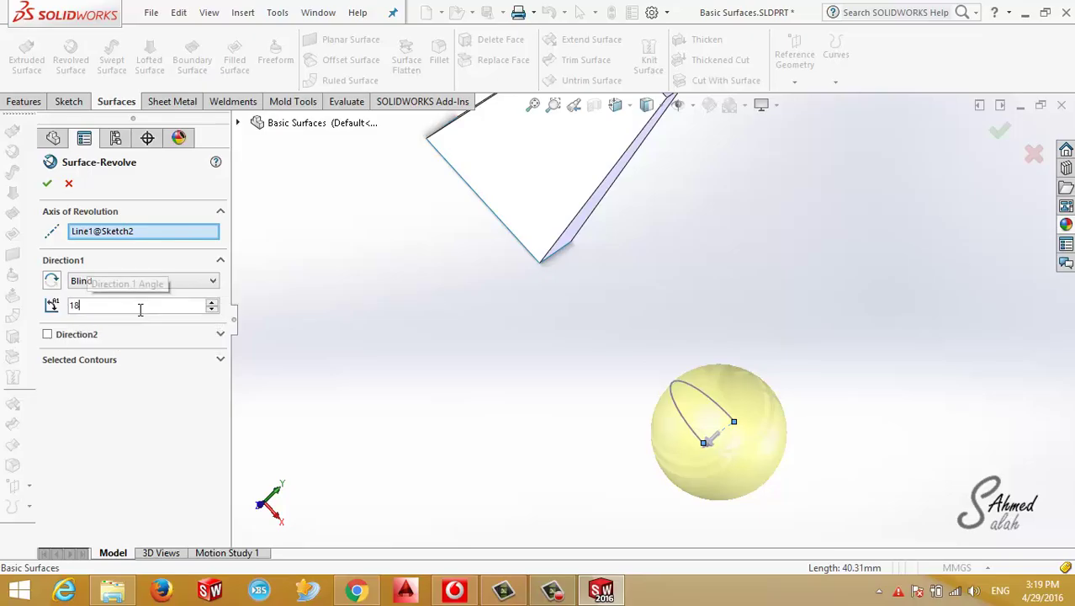
{"action": "key", "text": "Return"}
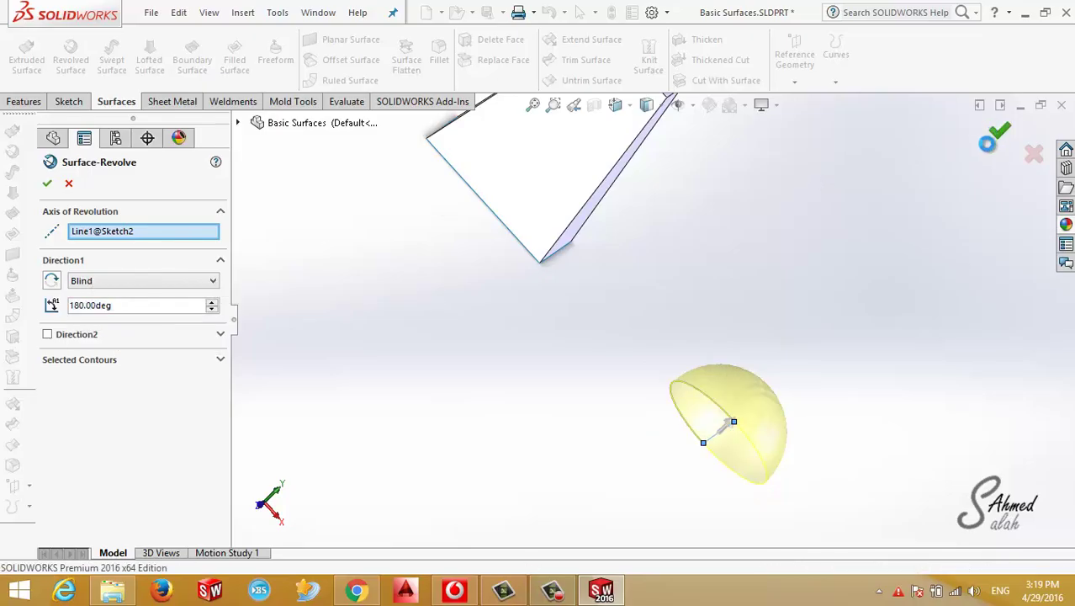
{"action": "left_click", "coordinate": [997, 133]}
Check the half-sphere's mass properties, then return to the Surfaces tools.
{"action": "mouse_move", "coordinate": [721, 381]}
{"action": "middle_mouse_down"}
{"action": "mouse_move", "coordinate": [763, 329]}
{"action": "mouse_move", "coordinate": [673, 353]}
{"action": "middle_mouse_up"}
{"action": "scroll", "coordinate": [622, 337], "scroll_direction": "down", "scroll_amount": 3}
{"action": "scroll", "coordinate": [613, 329], "scroll_direction": "down", "scroll_amount": 3}
{"action": "key", "text": "f"}
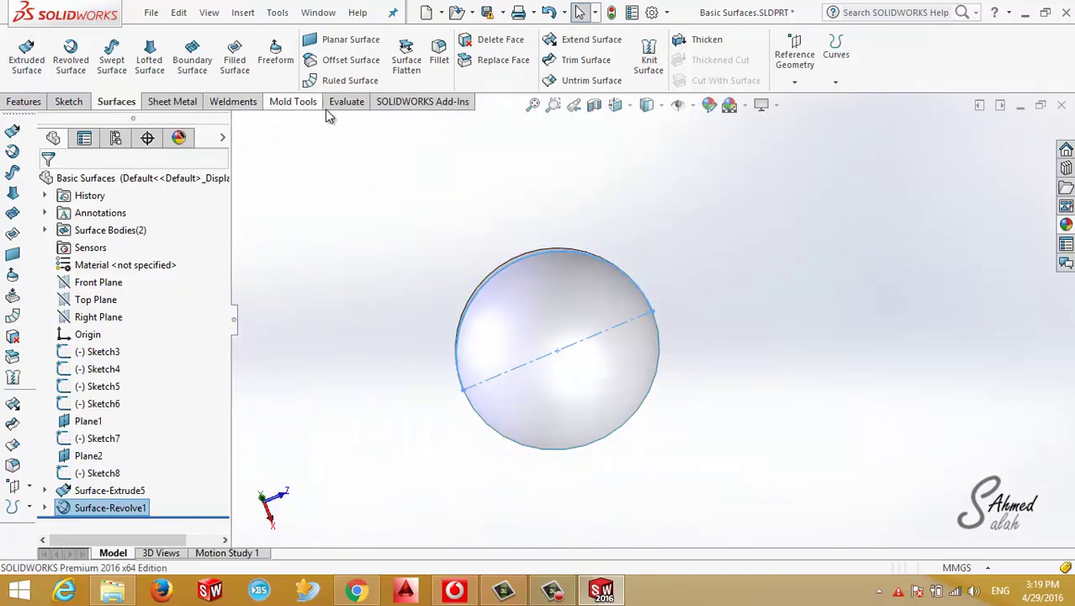
{"action": "left_click", "coordinate": [347, 101]}
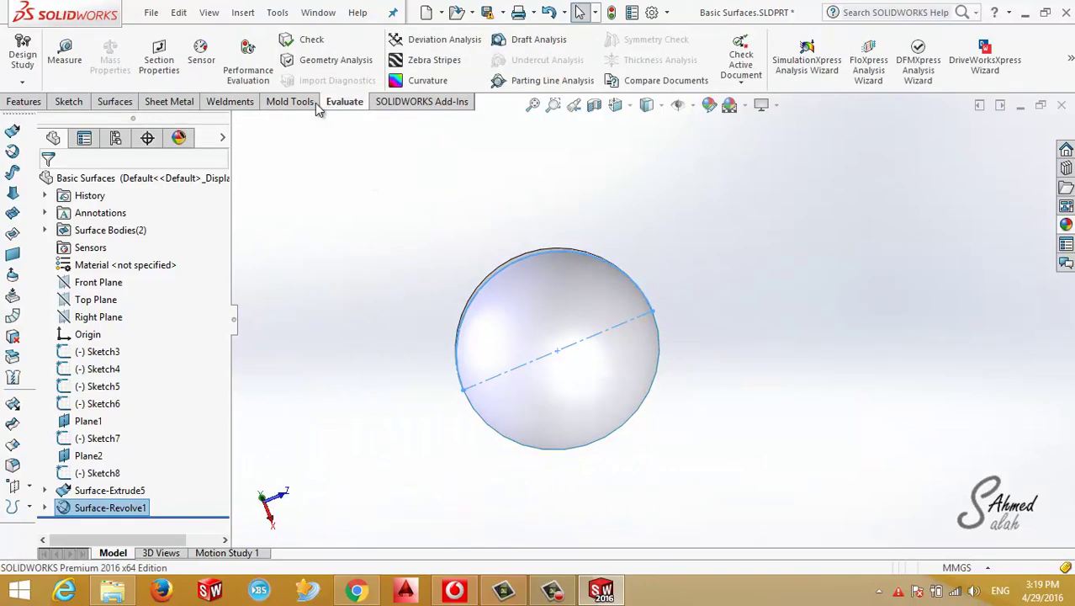
{"action": "left_click", "coordinate": [115, 51]}
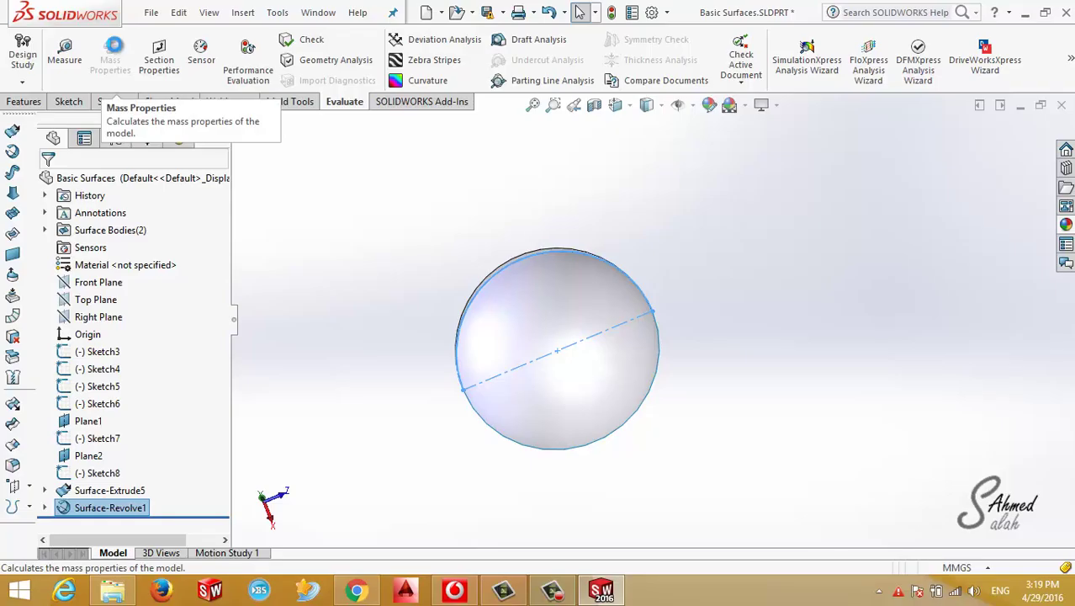
{"action": "left_click", "coordinate": [37, 103]}
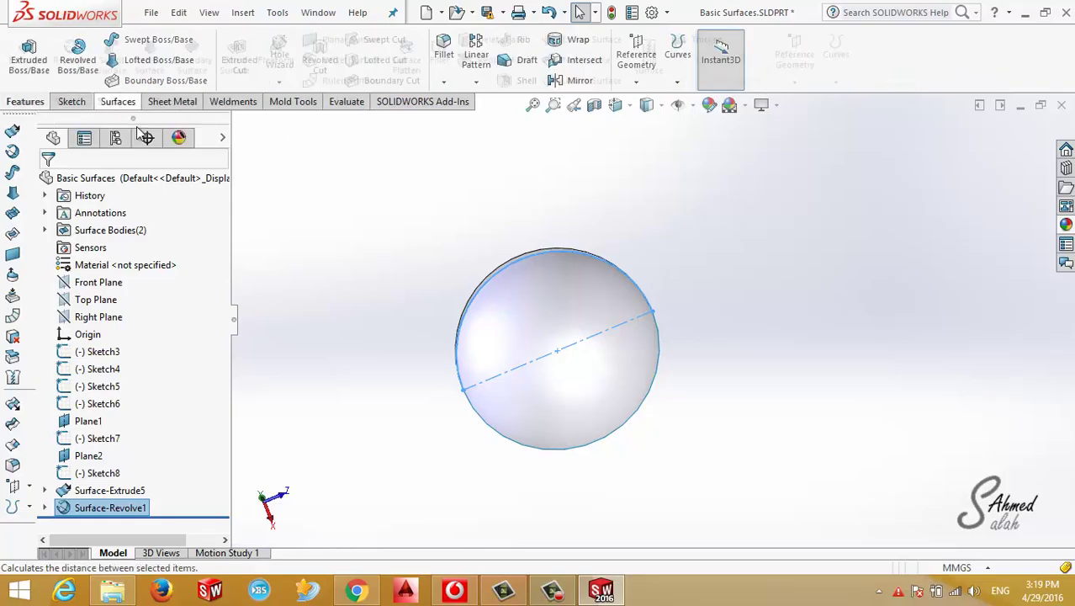
{"action": "left_click", "coordinate": [118, 102]}
{"action": "scroll", "coordinate": [628, 277], "scroll_direction": "up", "scroll_amount": 3}
{"action": "middle_click_drag", "start_coordinate": [629, 277], "coordinate": [522, 386]}
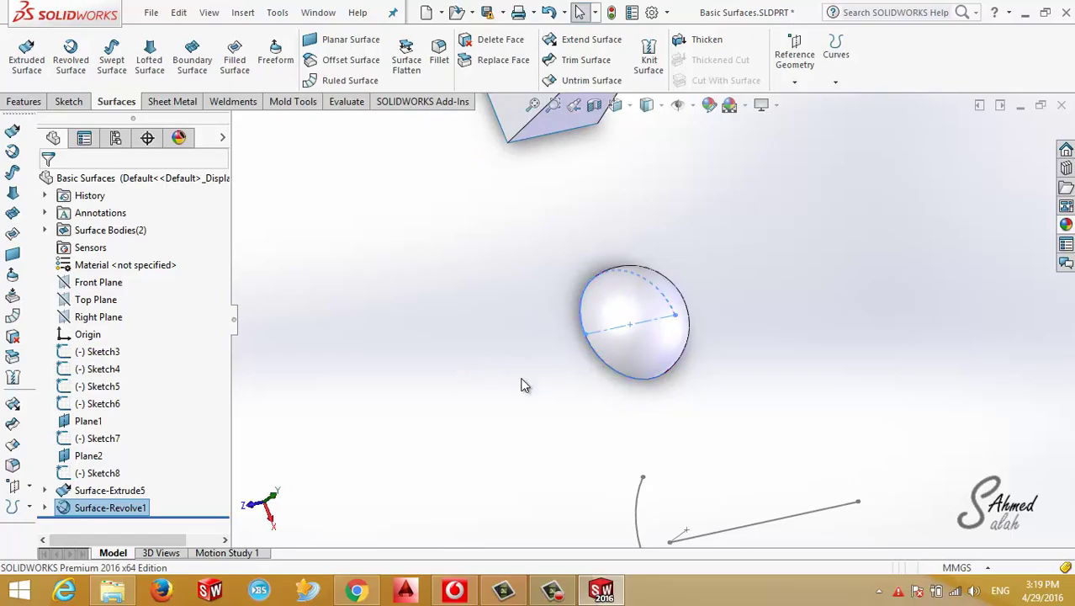
Reopen Surface-Revolve1 for editing, keeping Direction 1 Blind.
{"action": "right_click", "coordinate": [83, 512]}
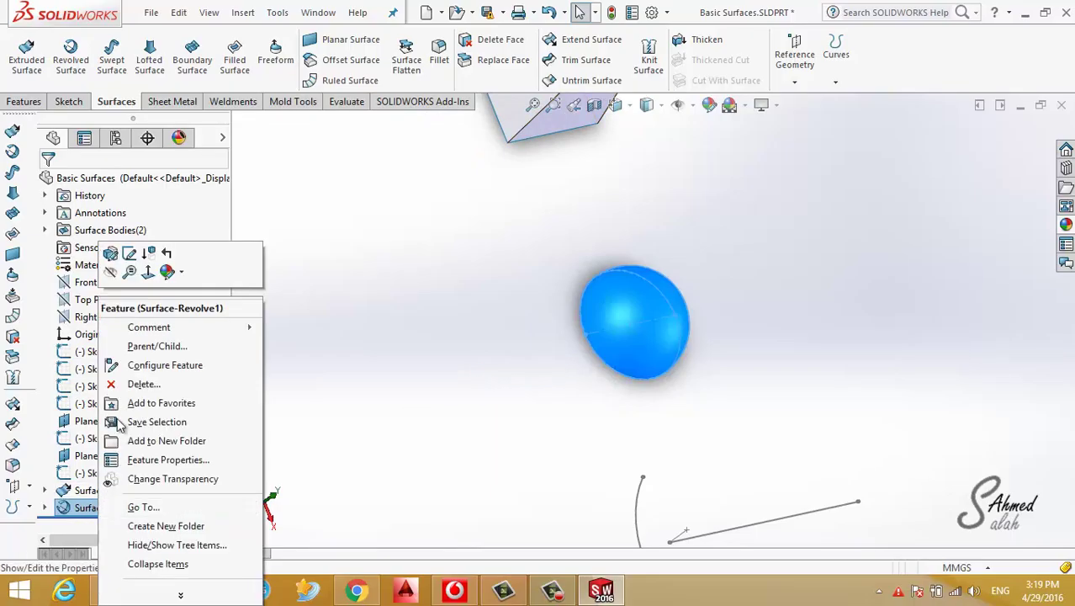
{"action": "left_click", "coordinate": [111, 250]}
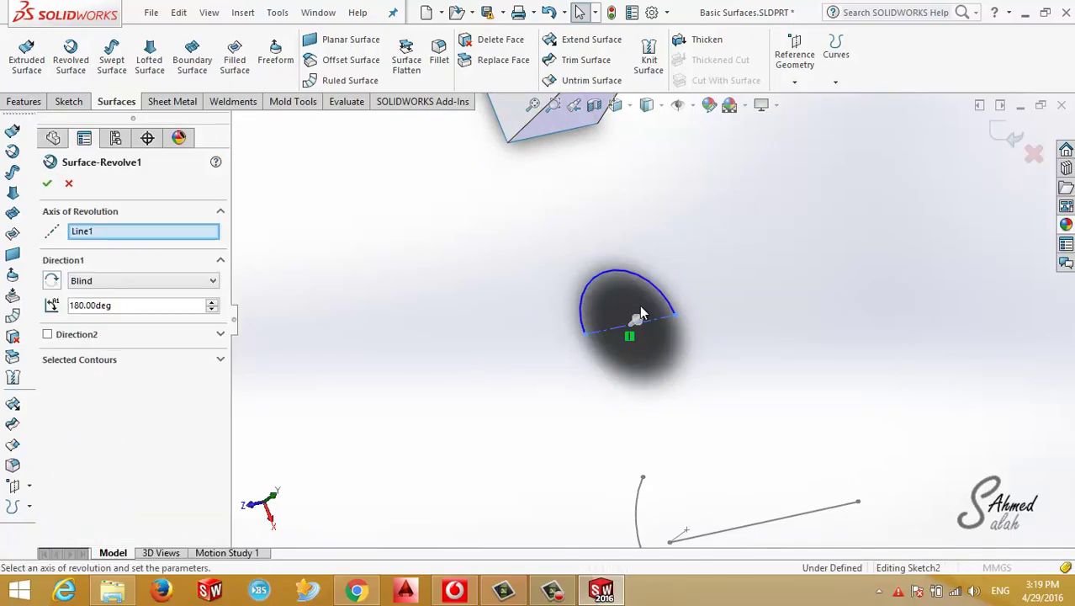
{"action": "left_click", "coordinate": [117, 280]}
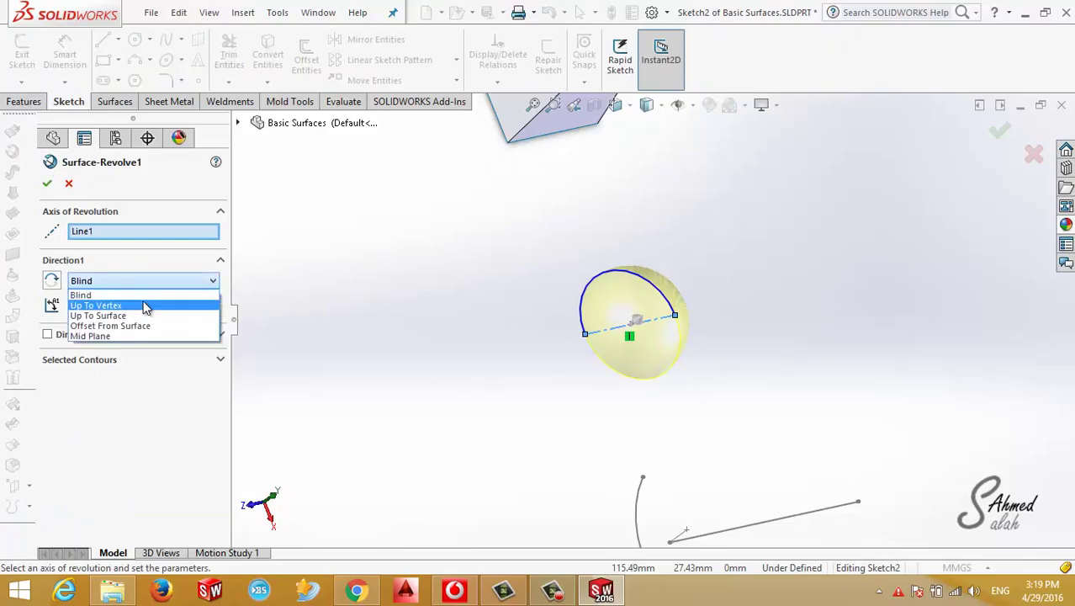
{"action": "left_click", "coordinate": [153, 294]}
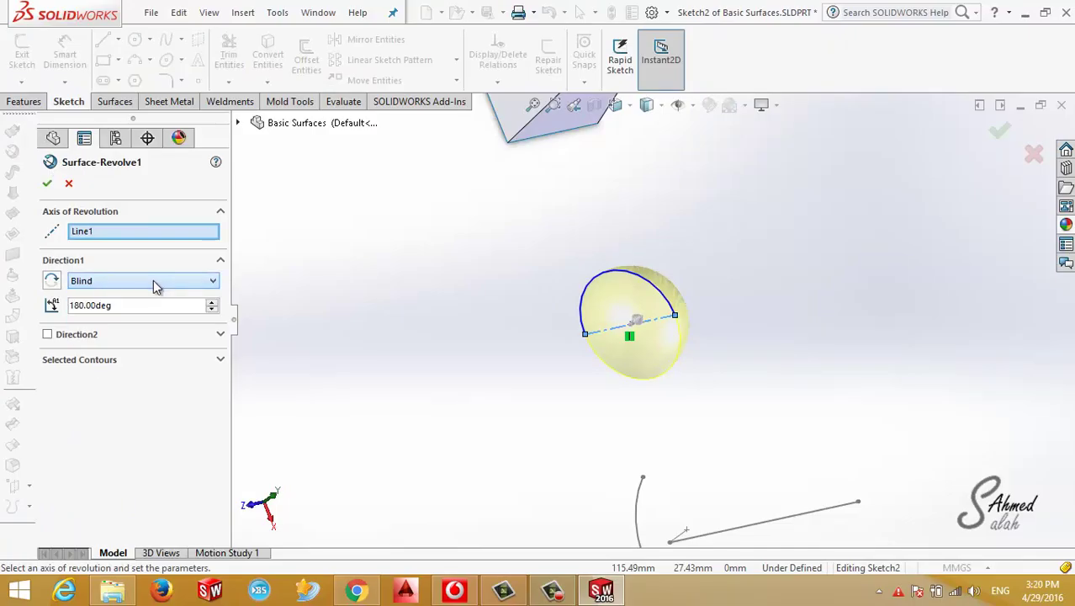
Add a 90° second-direction revolve and accept the three-quarter sphere.
{"action": "left_click", "coordinate": [48, 335]}
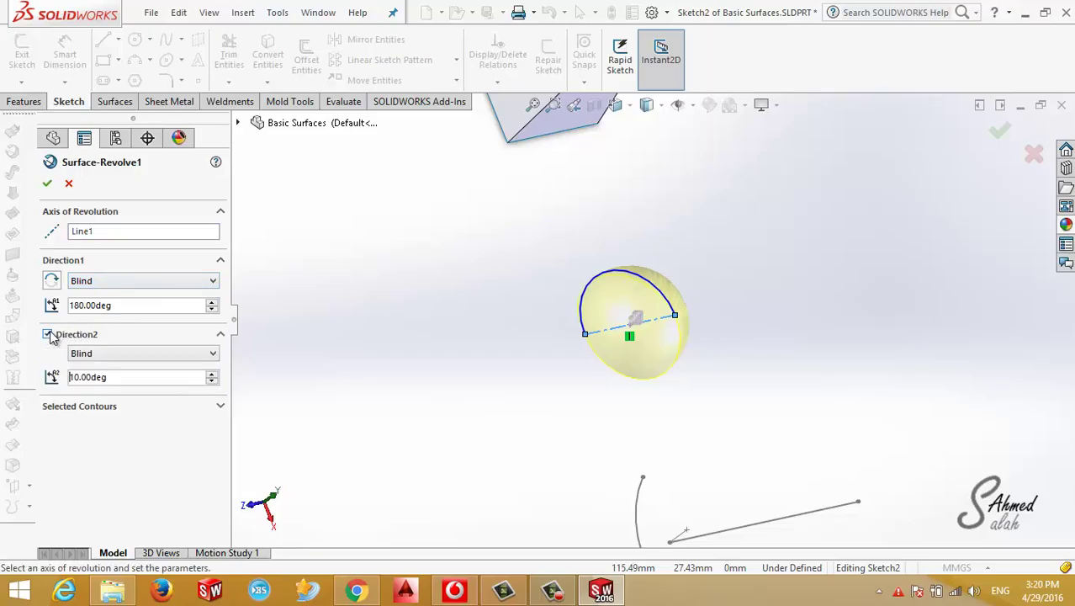
{"action": "left_click", "coordinate": [213, 374]}
{"action": "left_click", "coordinate": [213, 373]}
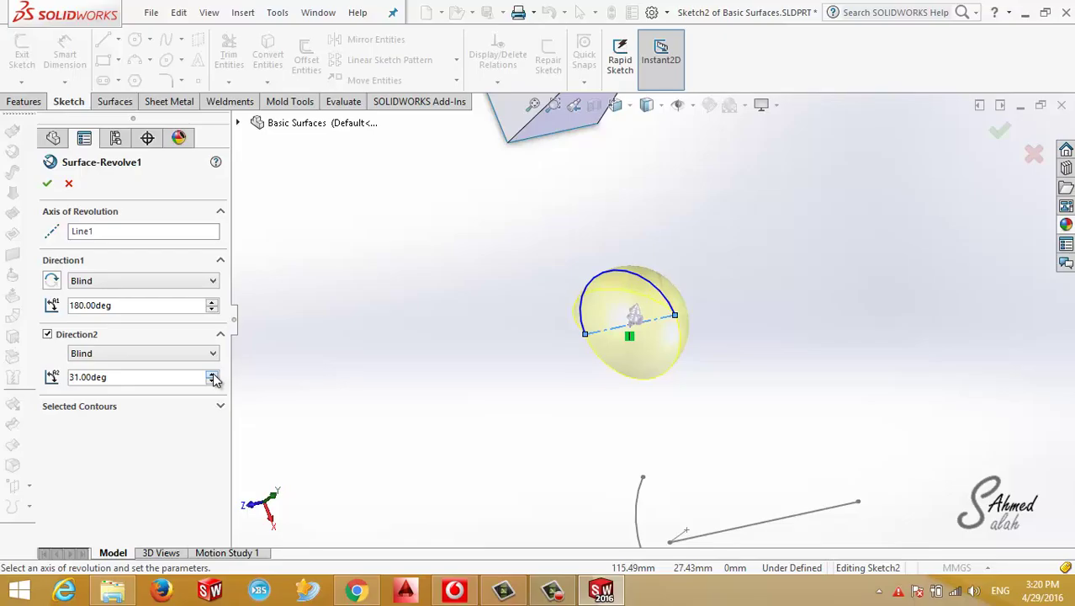
{"action": "left_click", "coordinate": [213, 374]}
{"action": "left_click", "coordinate": [213, 375]}
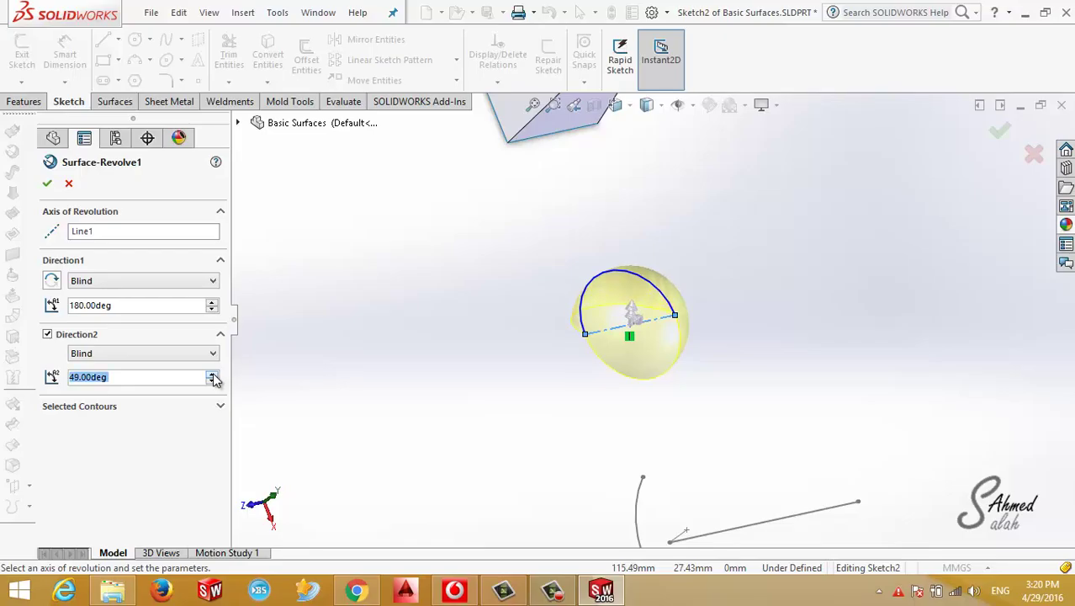
{"action": "left_click", "coordinate": [212, 375]}
{"action": "left_click", "coordinate": [213, 375]}
{"action": "type", "text": "90"}
{"action": "key", "text": "Return"}
{"action": "scroll", "coordinate": [559, 387], "scroll_direction": "down", "scroll_amount": 3}
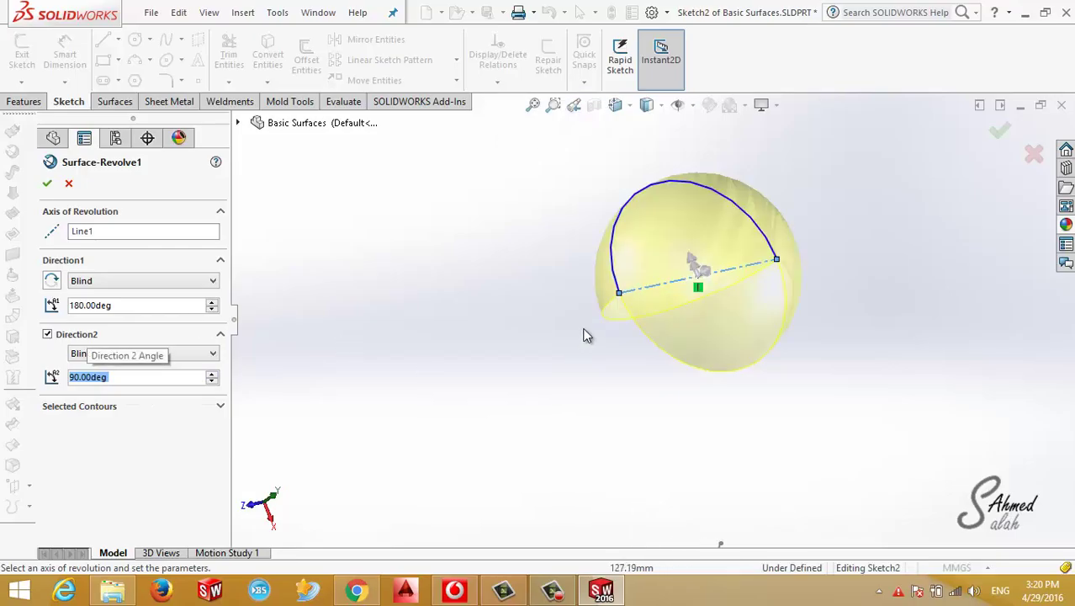
{"action": "mouse_move", "coordinate": [587, 335]}
{"action": "middle_mouse_down"}
{"action": "mouse_move", "coordinate": [672, 281]}
{"action": "mouse_move", "coordinate": [662, 298]}
{"action": "middle_mouse_up"}
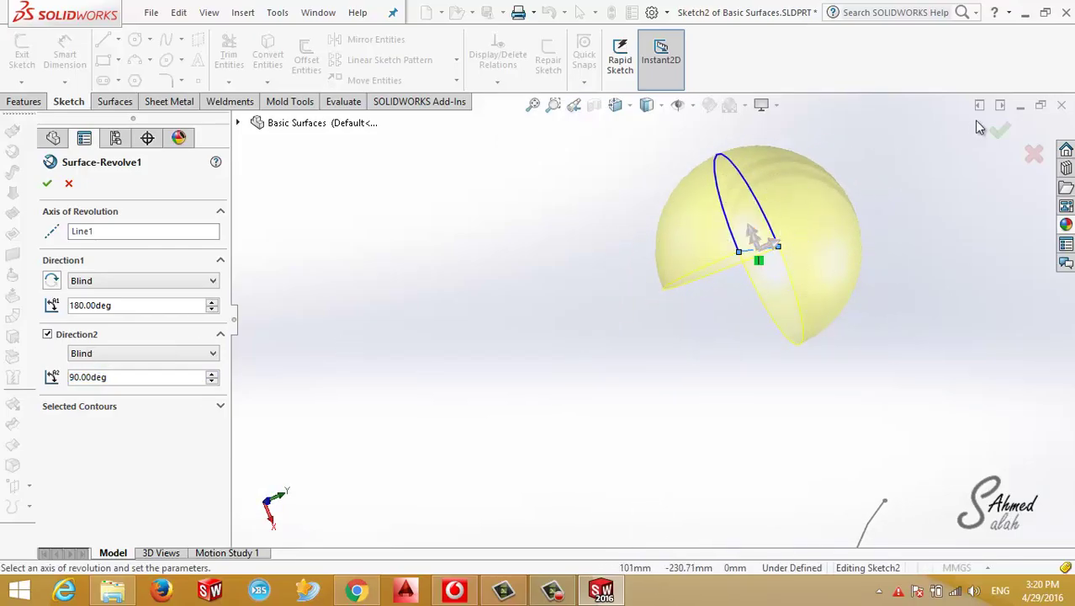
{"action": "left_click", "coordinate": [997, 128]}
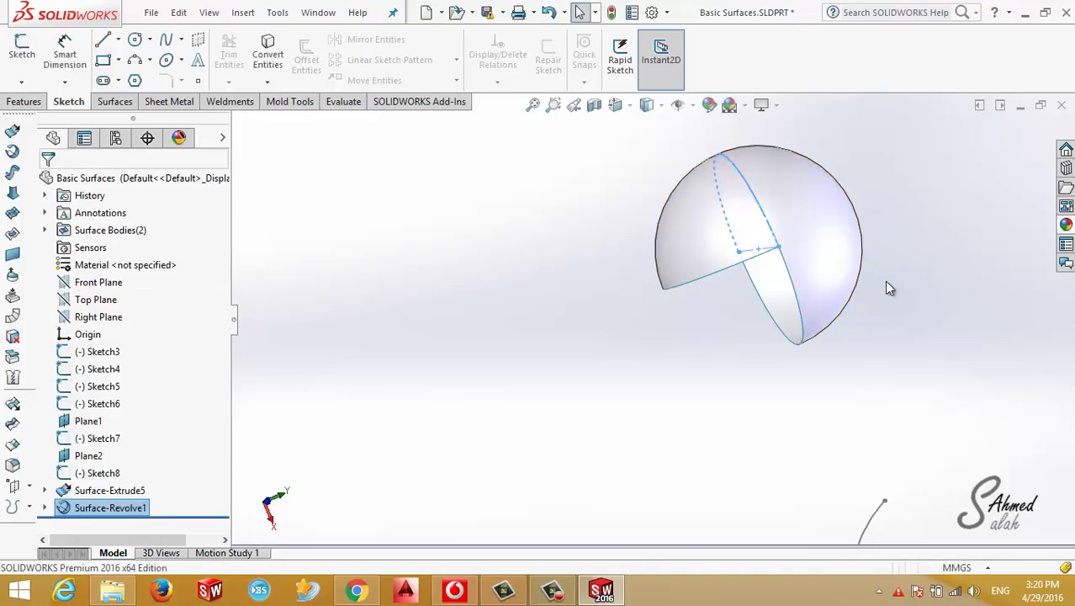
{"action": "middle_click_drag", "start_coordinate": [891, 288], "coordinate": [740, 206]}
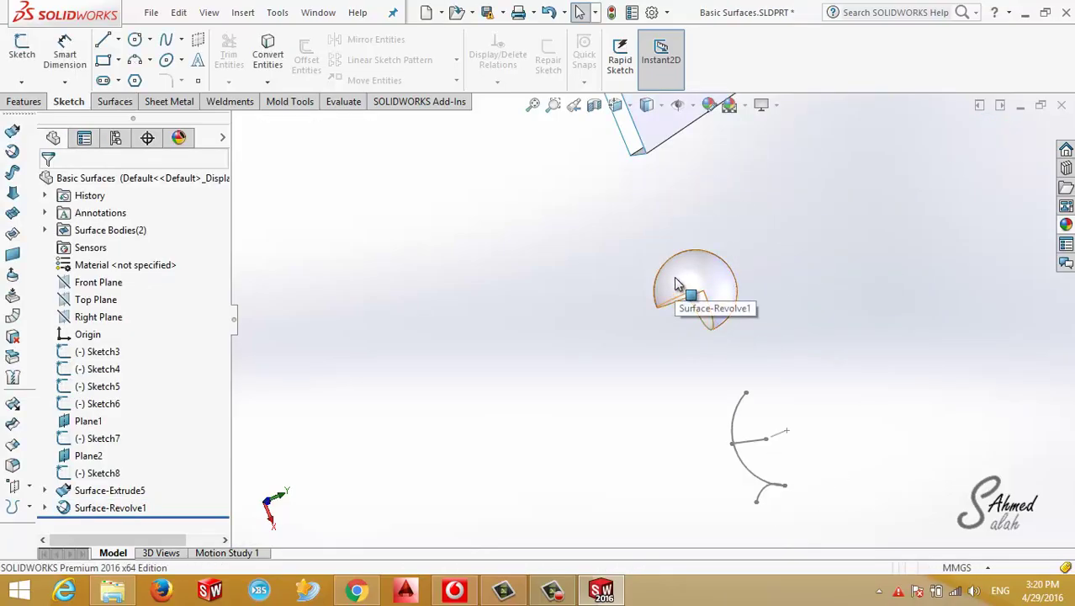
Start a swept surface with Sketch5 as profile and Sketch3 as path.
{"action": "key", "text": "ctrl+7"}
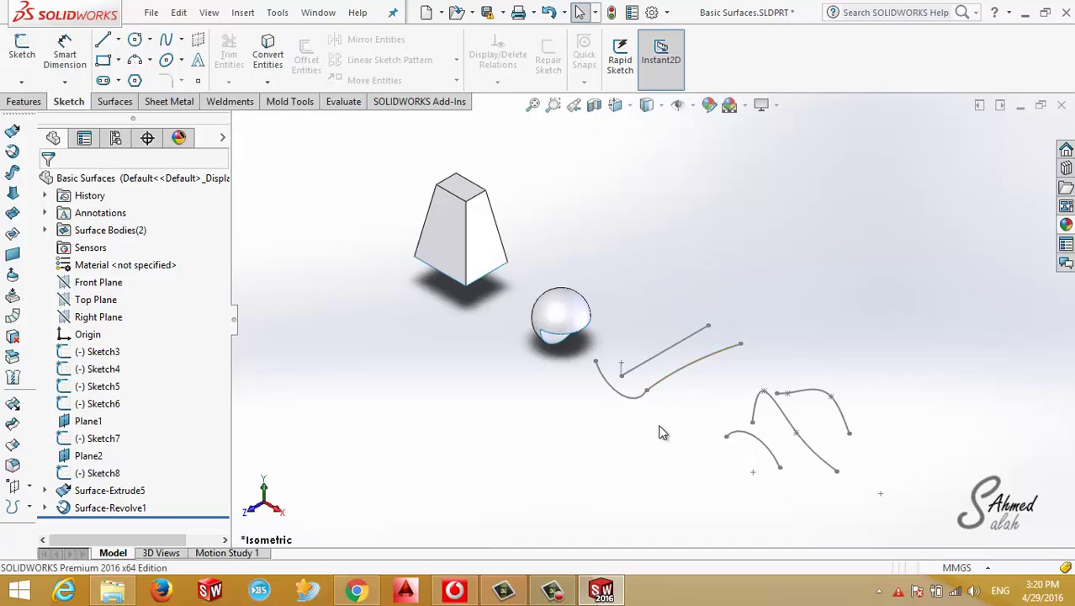
{"action": "scroll", "coordinate": [686, 402], "scroll_direction": "down", "scroll_amount": 5}
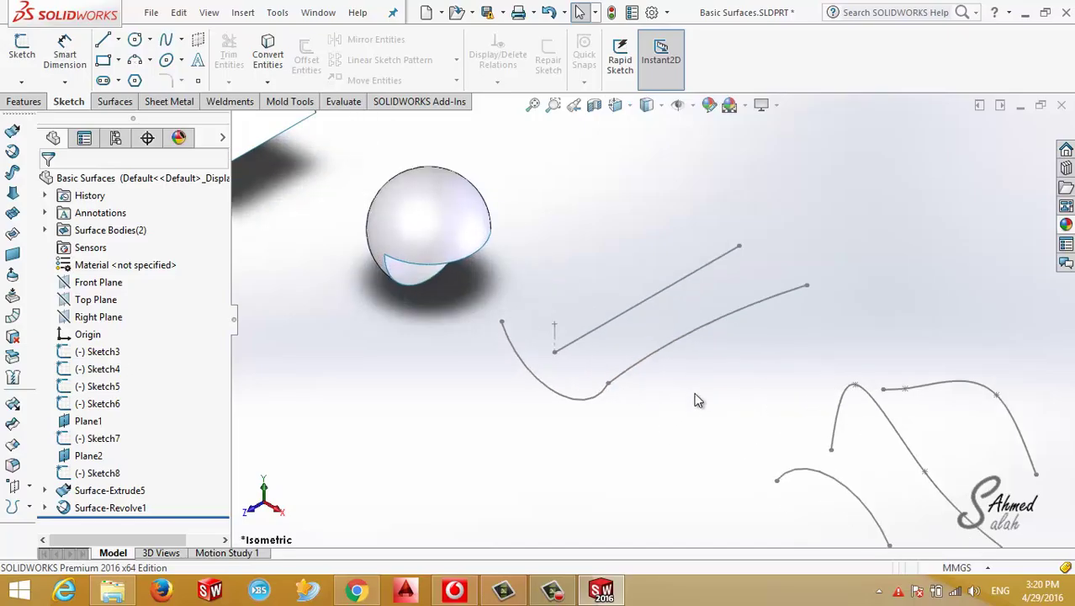
{"action": "left_click", "coordinate": [116, 101]}
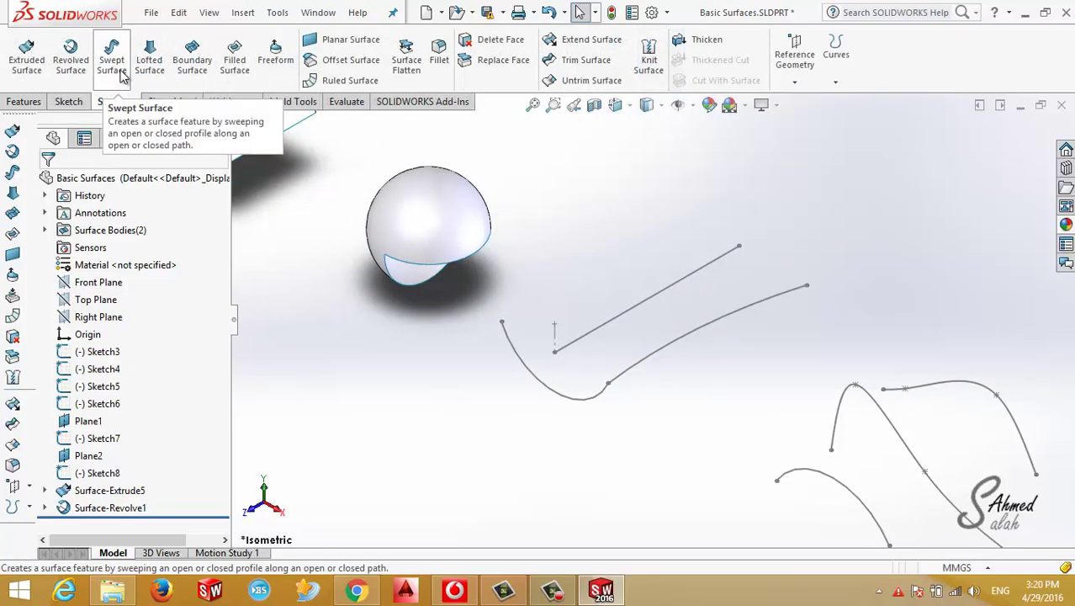
{"action": "left_click", "coordinate": [121, 74]}
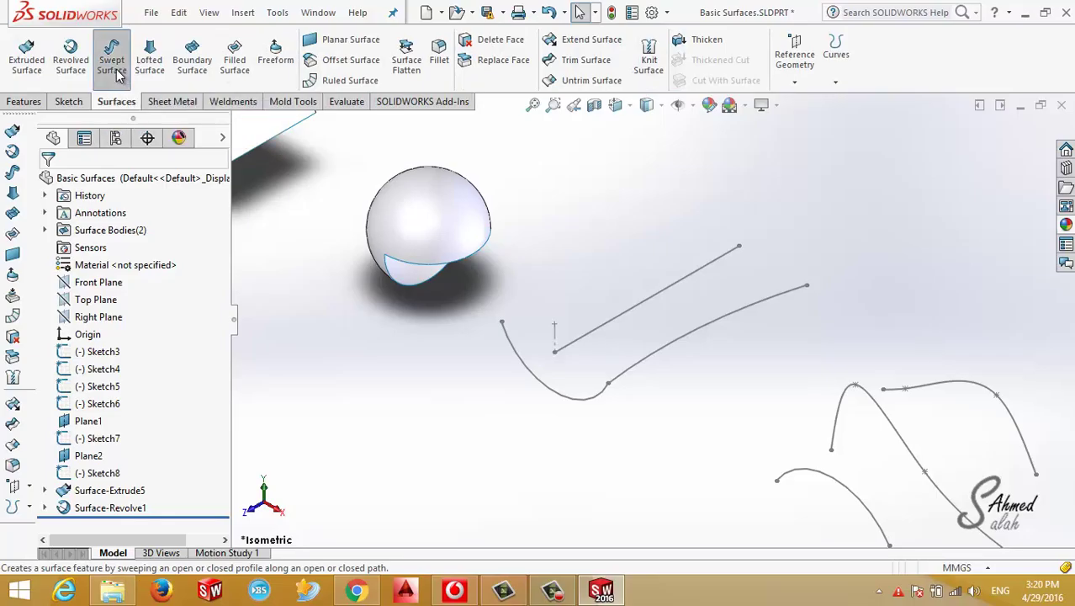
{"action": "left_click", "coordinate": [547, 391]}
{"action": "left_click", "coordinate": [592, 342]}
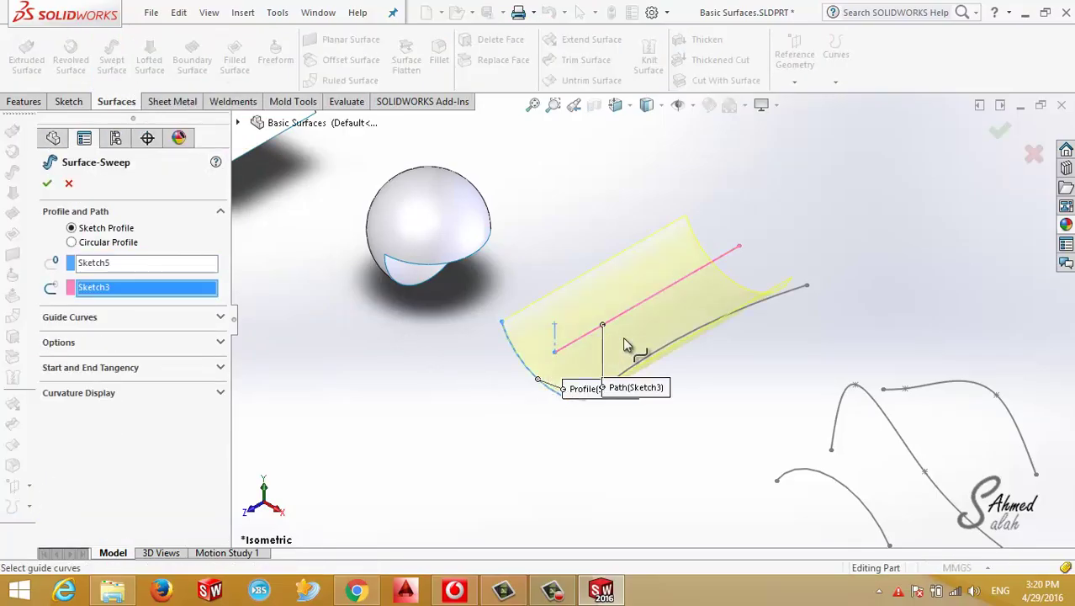
Add Sketch4 as the guide curve, accept the sweep, and select it for removal.
{"action": "left_click", "coordinate": [139, 319]}
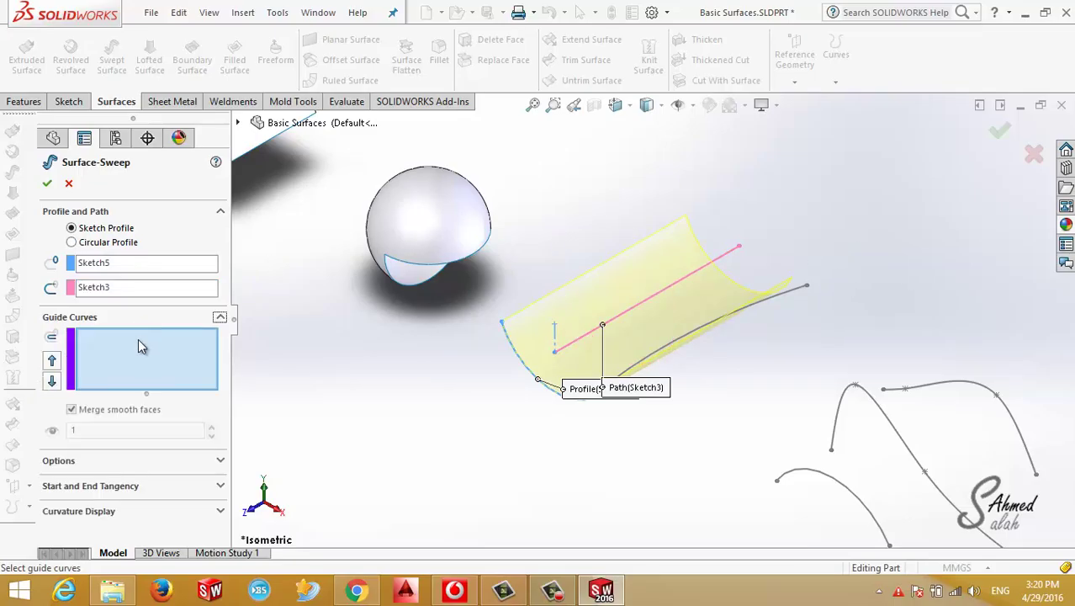
{"action": "left_click", "coordinate": [756, 309]}
{"action": "scroll", "coordinate": [598, 296], "scroll_direction": "down", "scroll_amount": 3}
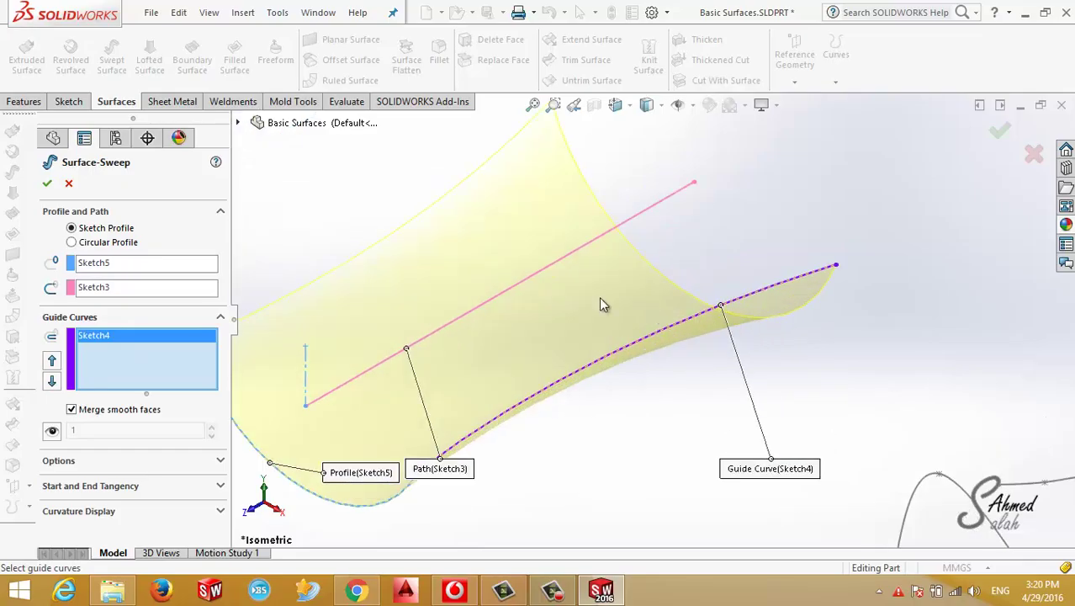
{"action": "scroll", "coordinate": [625, 291], "scroll_direction": "up", "scroll_amount": 2}
{"action": "scroll", "coordinate": [629, 288], "scroll_direction": "up", "scroll_amount": 1}
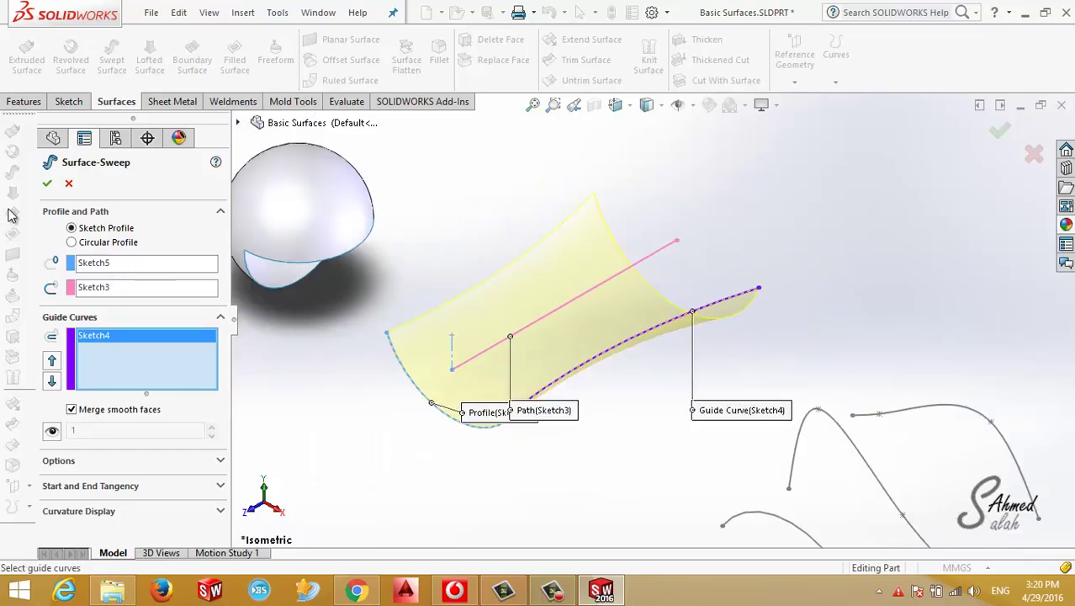
{"action": "left_click", "coordinate": [47, 184]}
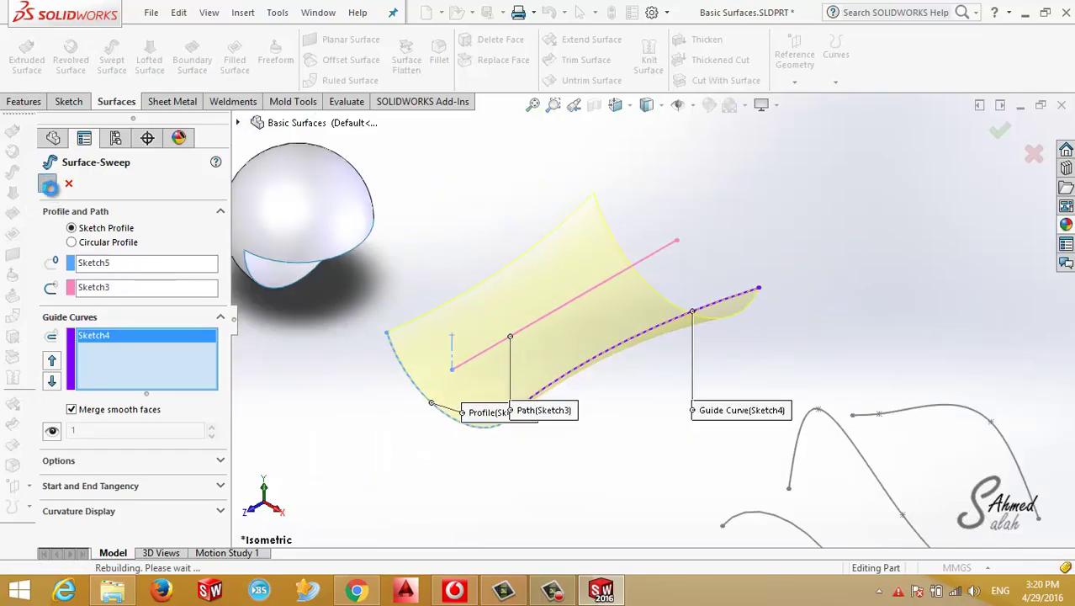
{"action": "left_click", "coordinate": [555, 462]}
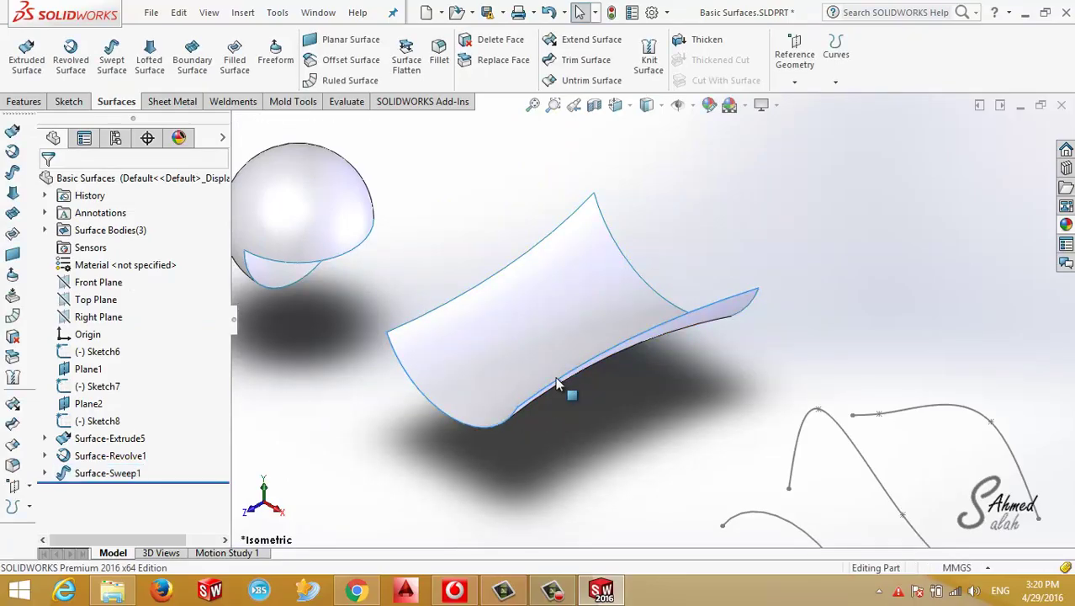
{"action": "left_click", "coordinate": [496, 368]}
Delete the guided sweep and sweep a 40 mm circular profile along Sketch3.
{"action": "key", "text": "ctrl+z"}
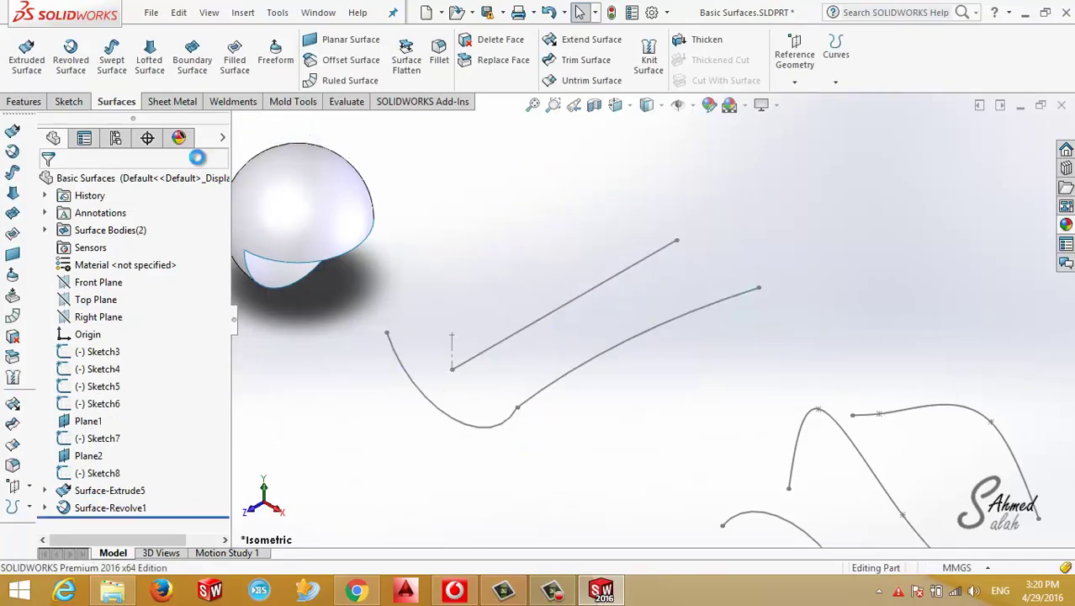
{"action": "left_click", "coordinate": [110, 59]}
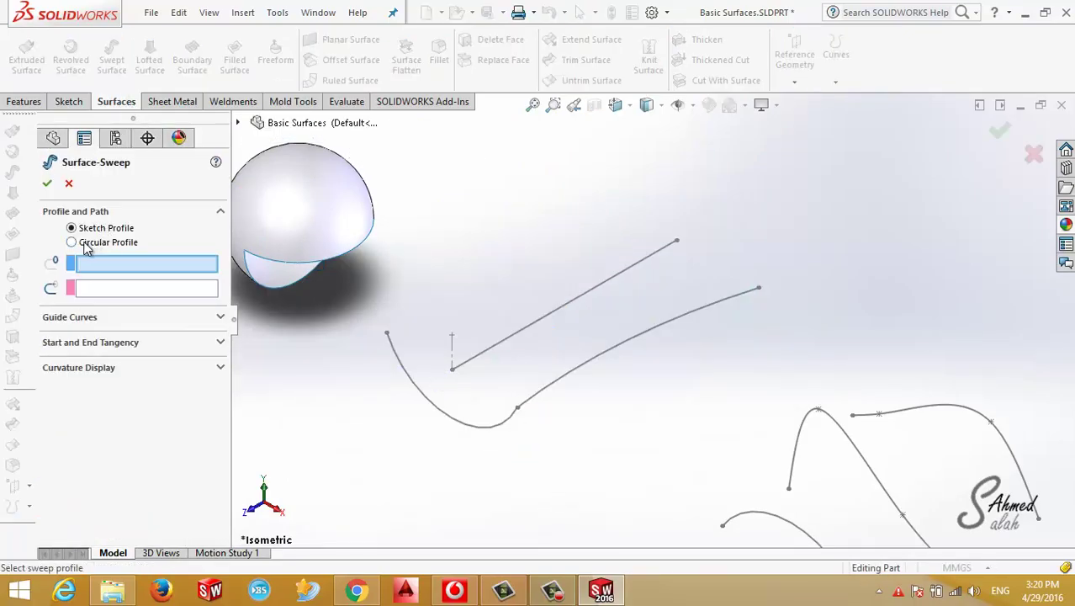
{"action": "left_click", "coordinate": [72, 242]}
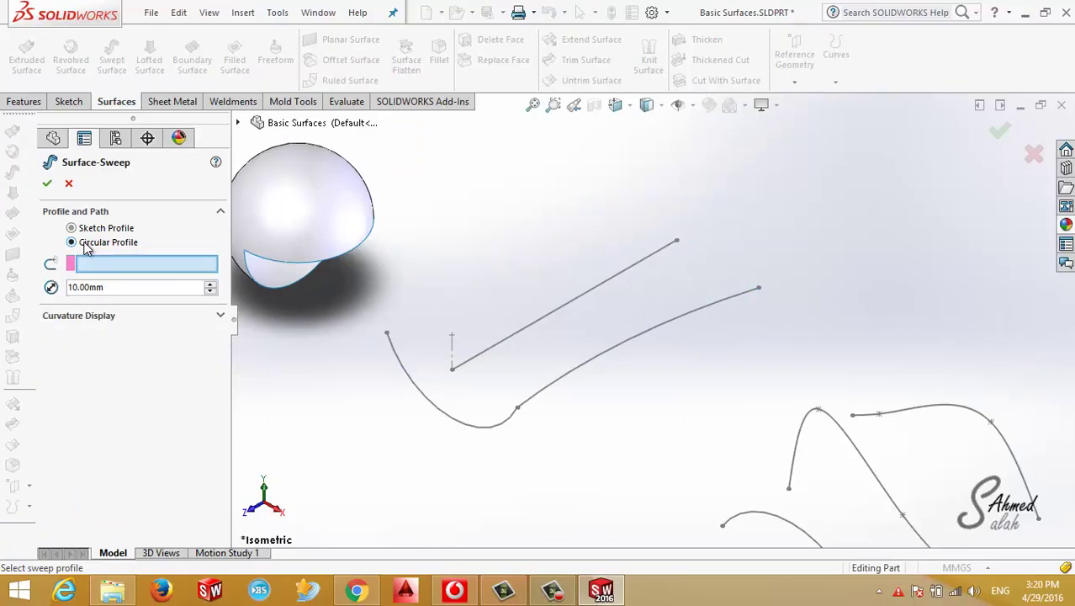
{"action": "left_click", "coordinate": [523, 340]}
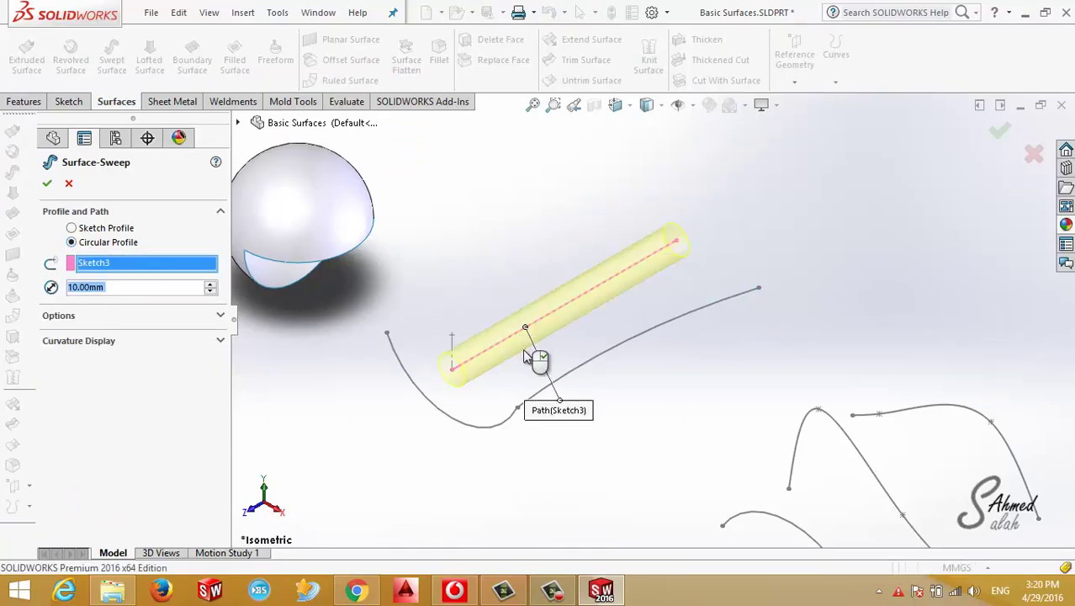
{"action": "left_click", "coordinate": [213, 285]}
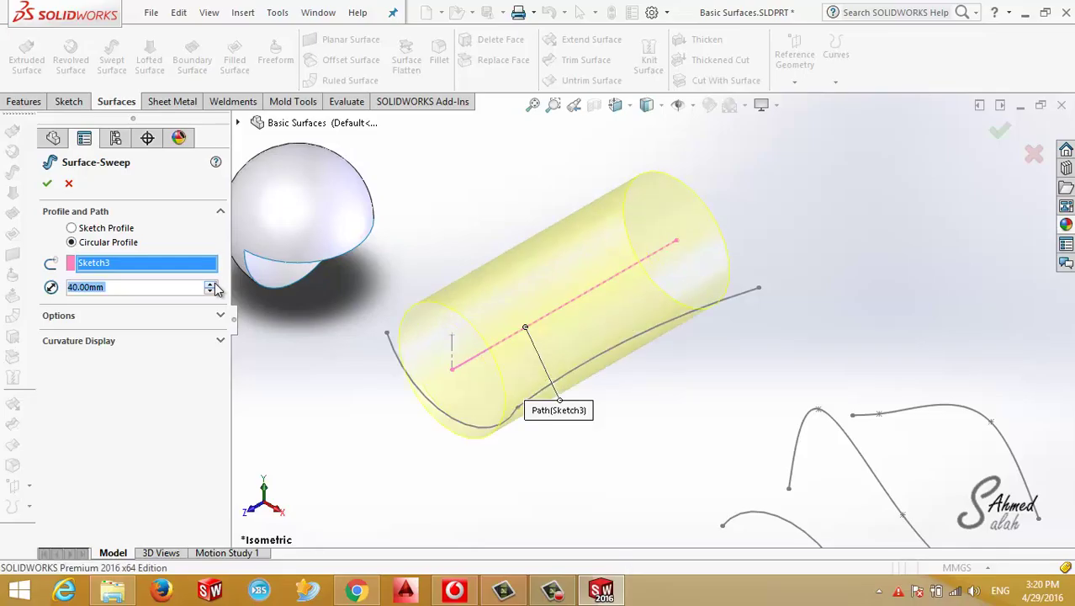
{"action": "left_click", "coordinate": [47, 182]}
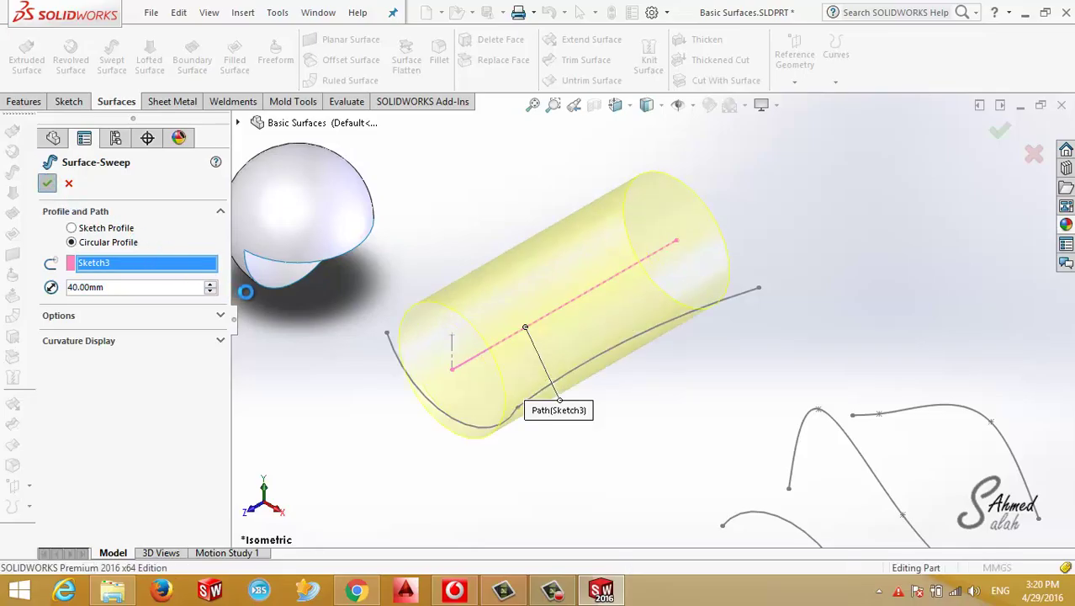
{"action": "scroll", "coordinate": [455, 411], "scroll_direction": "down", "scroll_amount": 2}
{"action": "scroll", "coordinate": [454, 410], "scroll_direction": "down", "scroll_amount": 2}
{"action": "middle_click_drag", "start_coordinate": [511, 313], "coordinate": [556, 290]}
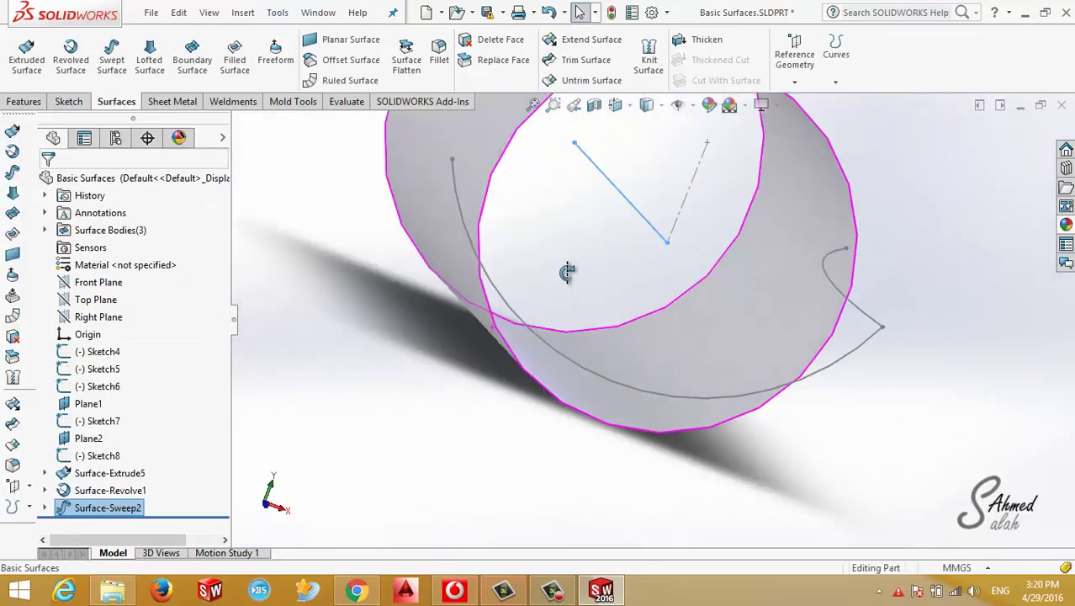
{"action": "scroll", "coordinate": [555, 290], "scroll_direction": "up", "scroll_amount": 3}
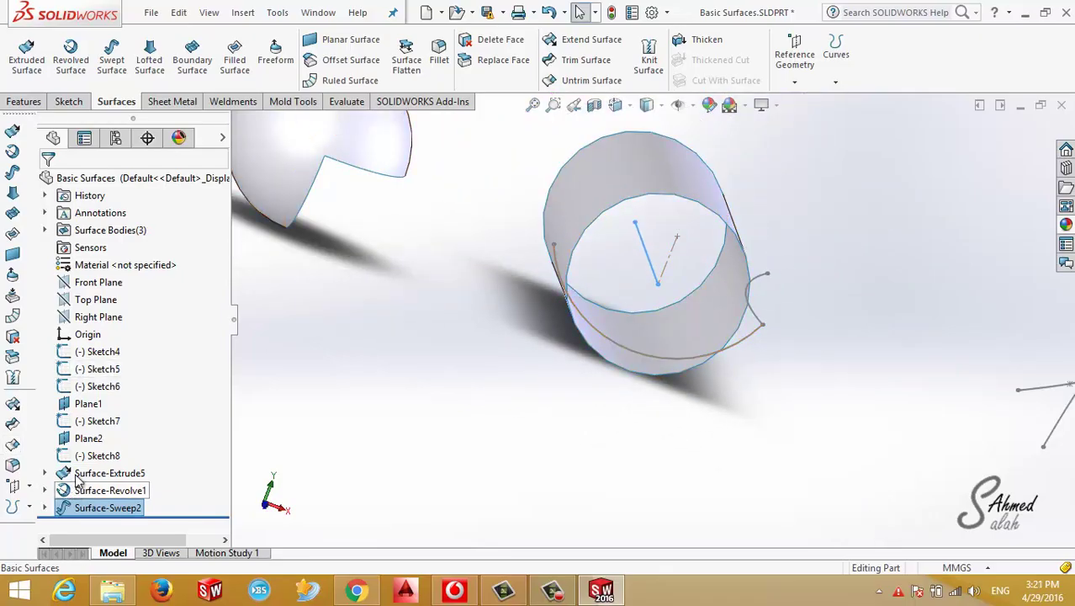
{"action": "right_click", "coordinate": [100, 510]}
Edit Surface-Sweep2 to change its tube diameter to 10 mm.
{"action": "left_click", "coordinate": [112, 252]}
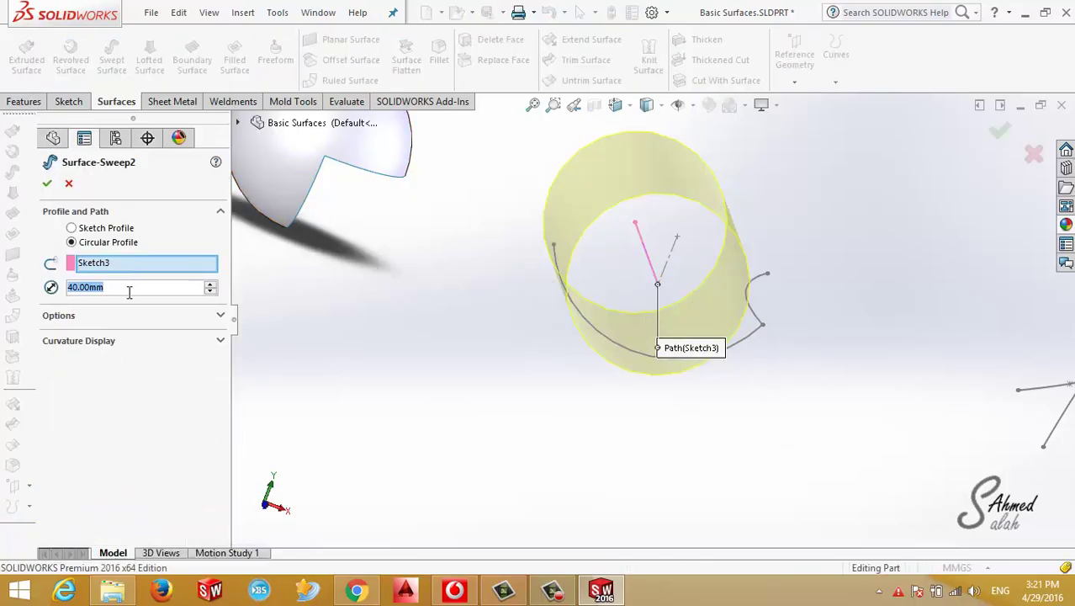
{"action": "type", "text": "10"}
{"action": "key", "text": "Return"}
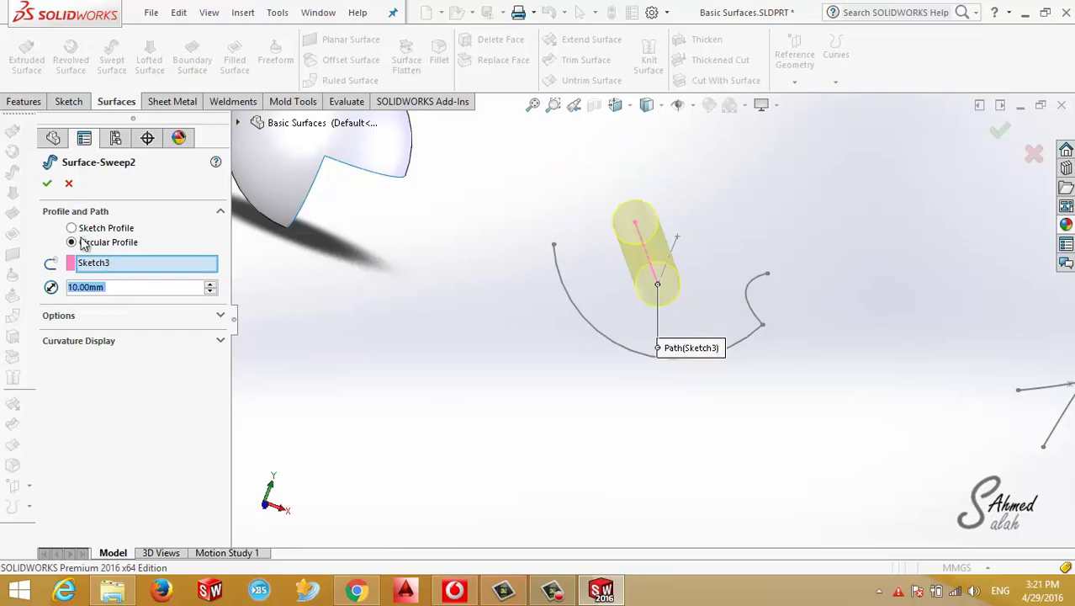
{"action": "left_click", "coordinate": [46, 184]}
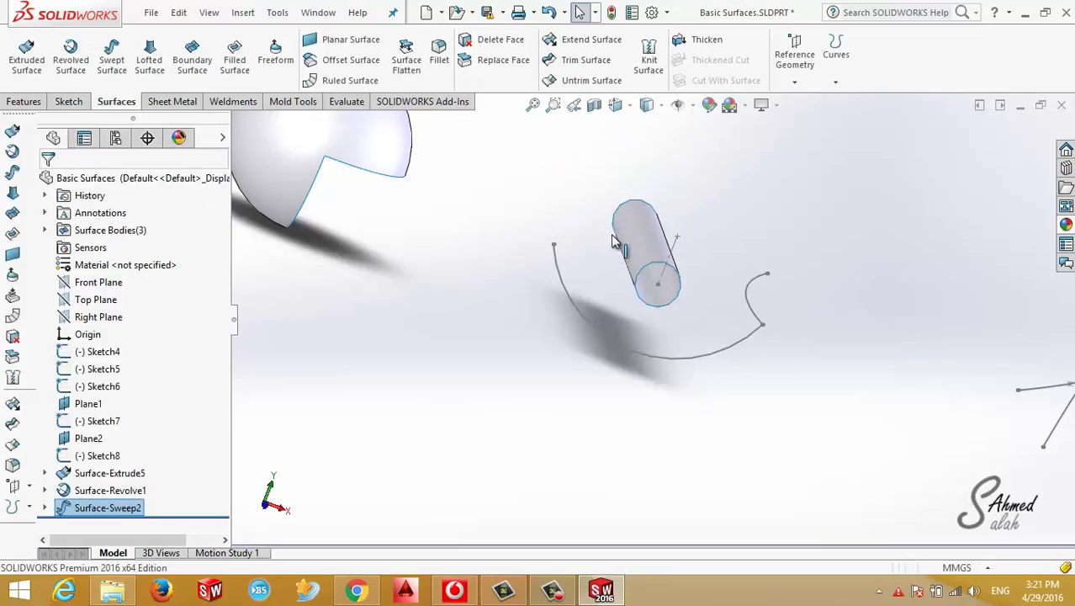
{"action": "middle_click_drag", "start_coordinate": [523, 247], "coordinate": [552, 253]}
{"action": "scroll", "coordinate": [552, 248], "scroll_direction": "up", "scroll_amount": 3}
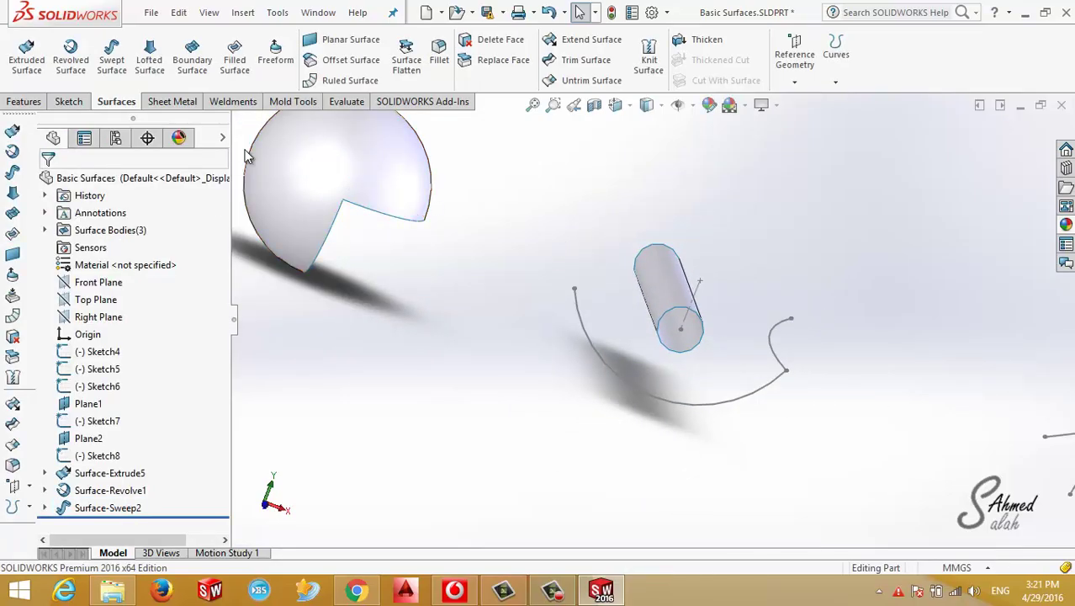
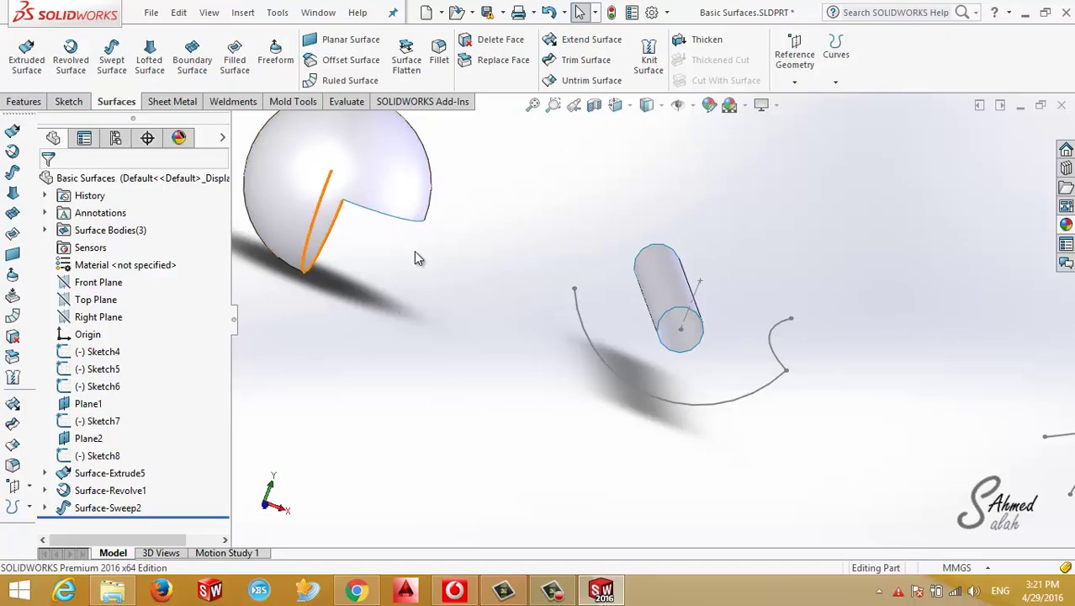
Start a lofted surface using the arch curves Sketch6, Sketch7 and Sketch8 as profiles.
{"action": "scroll", "coordinate": [652, 258], "scroll_direction": "up", "scroll_amount": 3}
{"action": "middle_click_drag", "start_coordinate": [652, 269], "coordinate": [790, 412]}
{"action": "scroll", "coordinate": [778, 368], "scroll_direction": "down", "scroll_amount": 4}
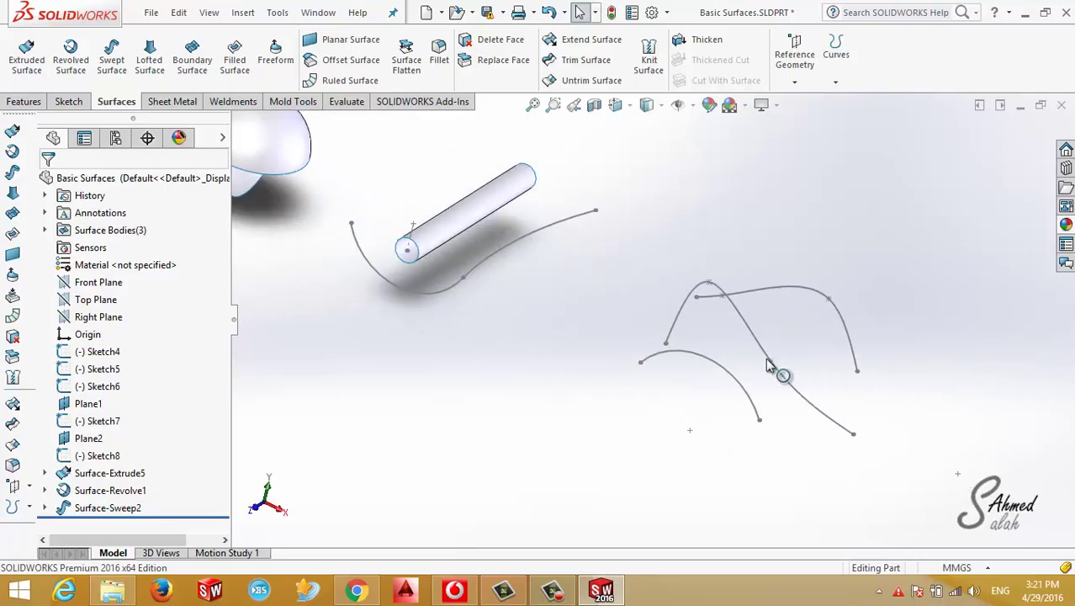
{"action": "left_click", "coordinate": [149, 59]}
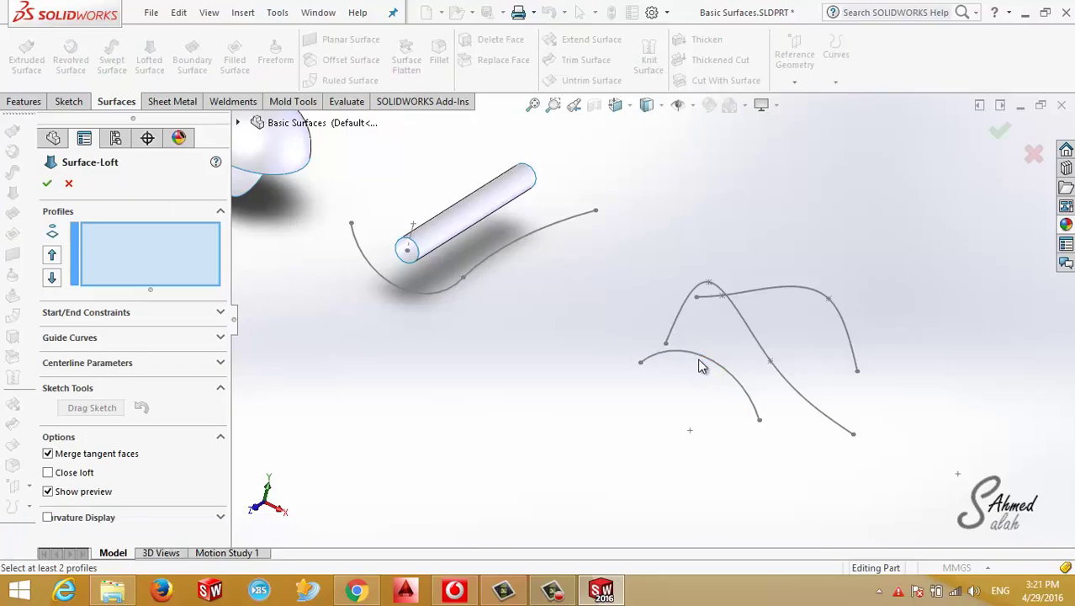
{"action": "left_click", "coordinate": [749, 332]}
{"action": "left_click", "coordinate": [778, 299]}
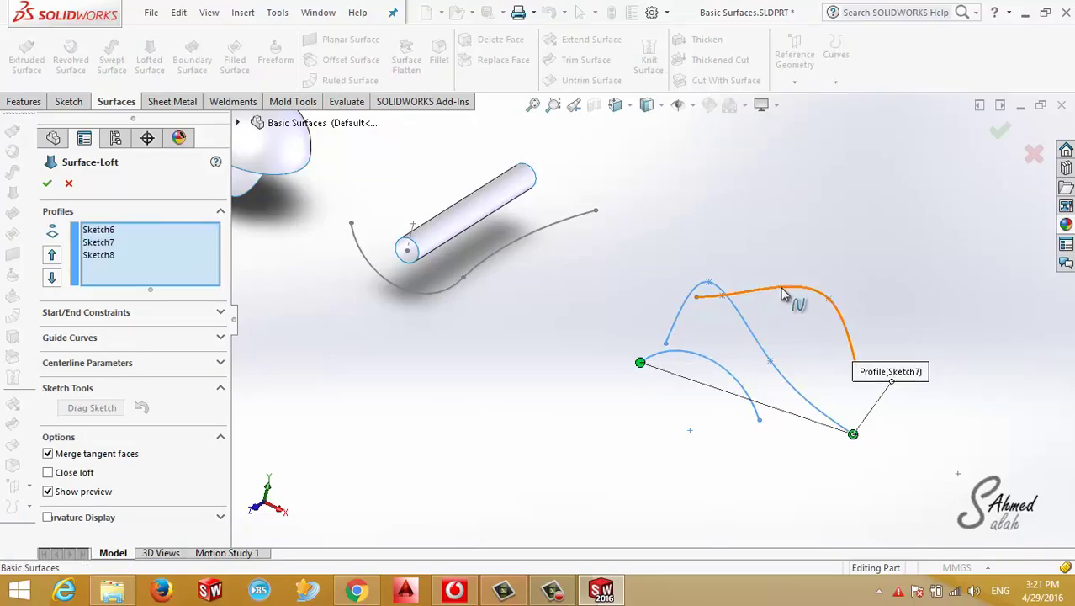
Drag the loft connector onto the arch endpoint and create Surface-Loft1.
{"action": "mouse_move", "coordinate": [810, 436]}
{"action": "middle_mouse_down"}
{"action": "mouse_move", "coordinate": [744, 441]}
{"action": "mouse_move", "coordinate": [355, 382]}
{"action": "middle_mouse_up"}
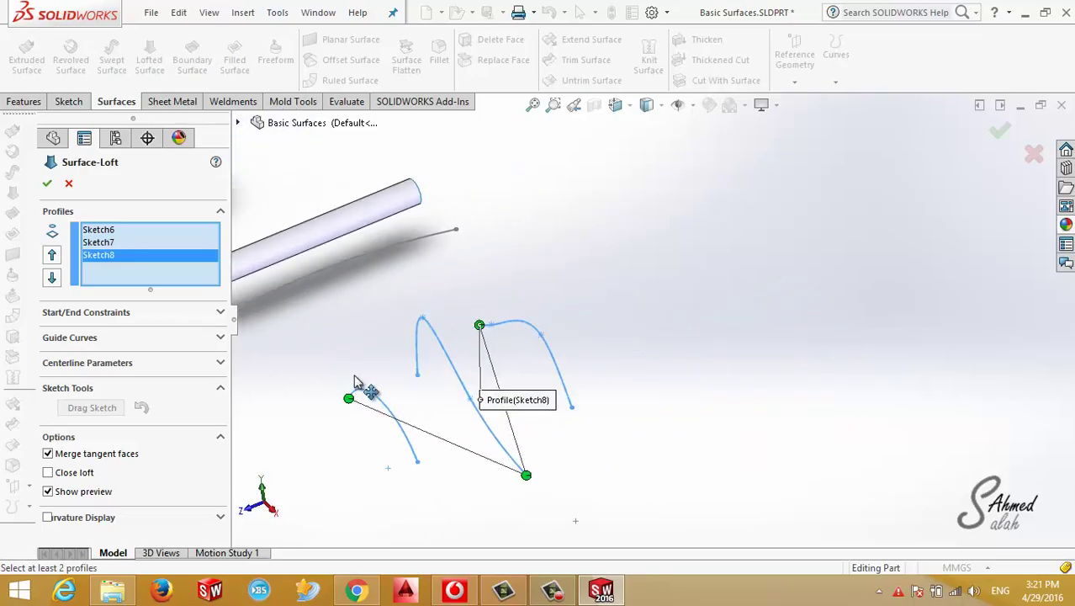
{"action": "left_click", "coordinate": [615, 104]}
{"action": "left_click", "coordinate": [704, 153]}
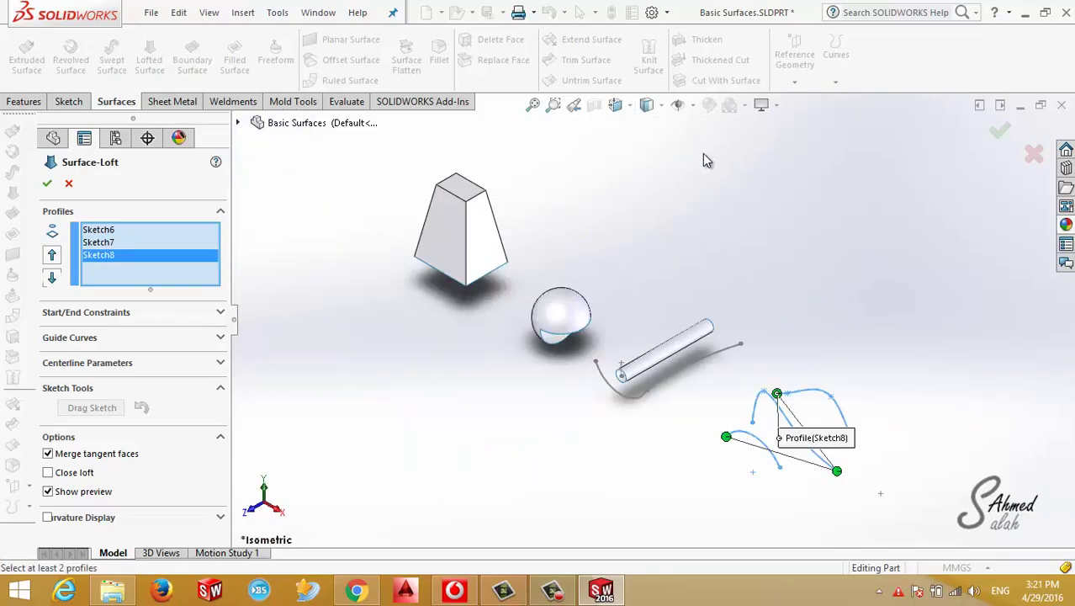
{"action": "scroll", "coordinate": [813, 433], "scroll_direction": "down", "scroll_amount": 2}
{"action": "scroll", "coordinate": [825, 425], "scroll_direction": "down", "scroll_amount": 2}
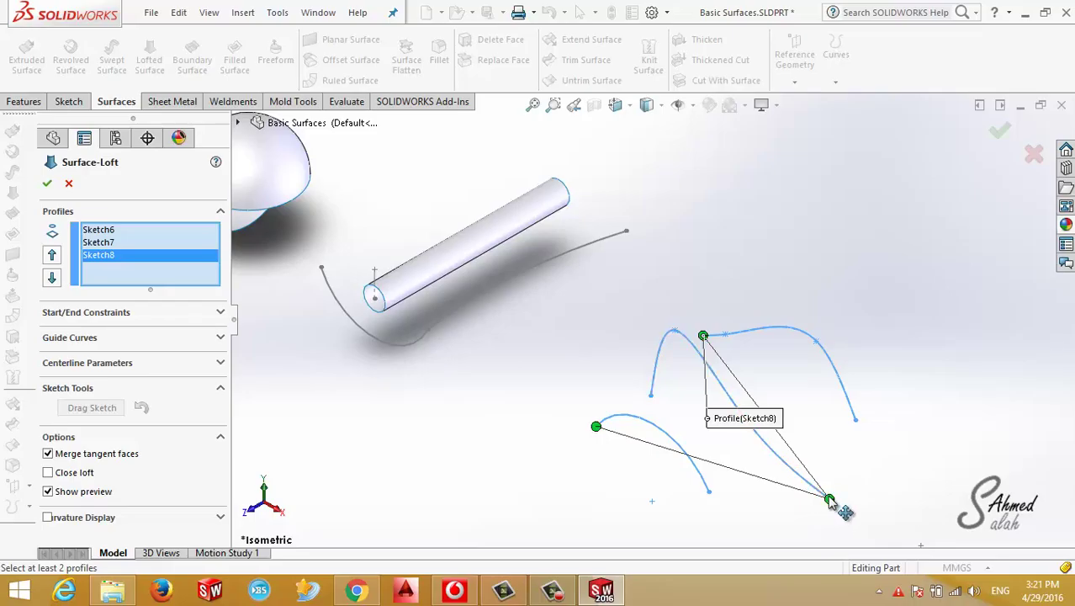
{"action": "left_click_drag", "start_coordinate": [829, 501], "coordinate": [635, 345]}
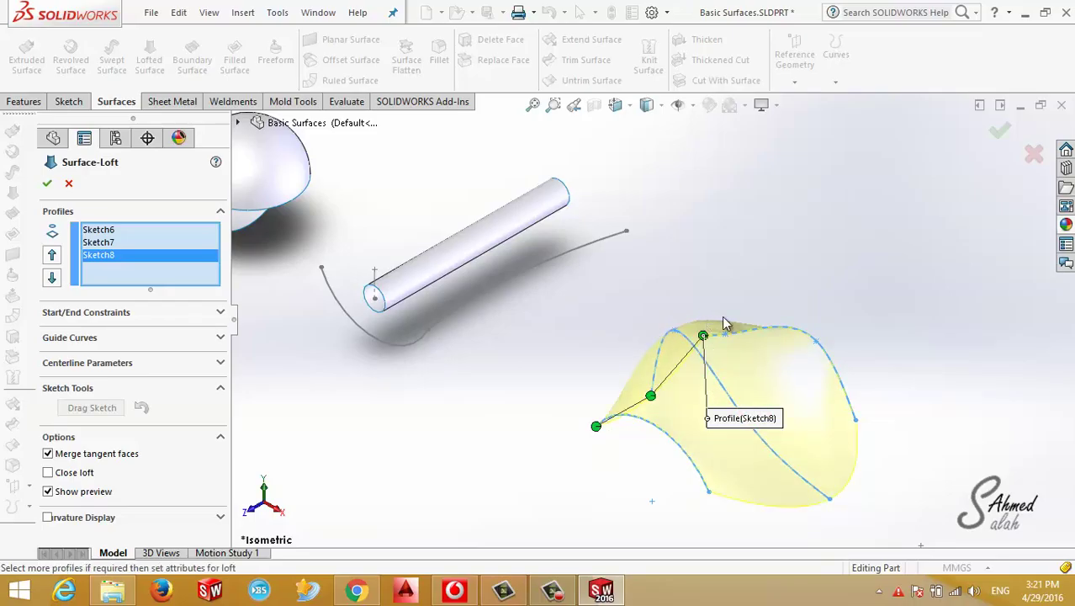
{"action": "left_click", "coordinate": [1000, 130]}
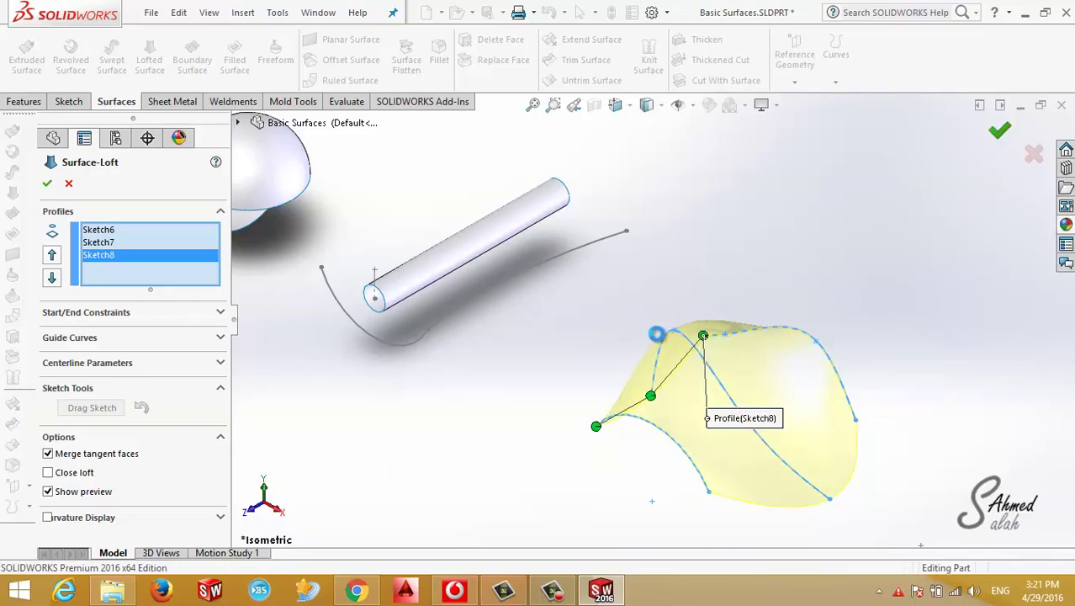
{"action": "mouse_move", "coordinate": [715, 434]}
{"action": "middle_mouse_down"}
{"action": "mouse_move", "coordinate": [683, 388]}
{"action": "mouse_move", "coordinate": [684, 427]}
{"action": "middle_mouse_up"}
{"action": "scroll", "coordinate": [638, 436], "scroll_direction": "up", "scroll_amount": 5}
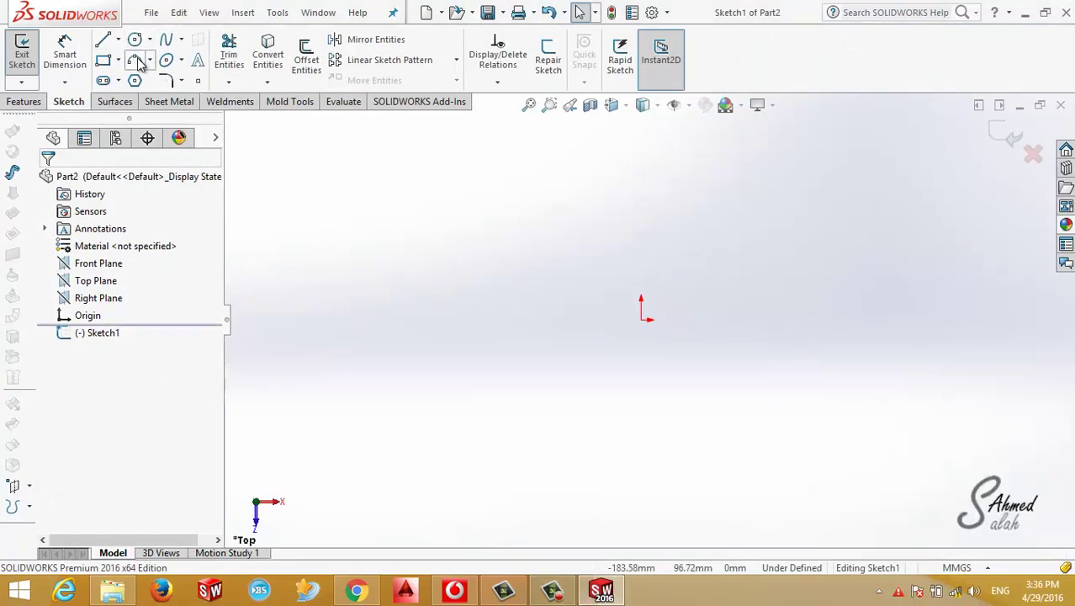
Draw a three-point arc spanning left to right across the origin.
{"action": "left_click", "coordinate": [139, 62]}
{"action": "left_click", "coordinate": [175, 118]}
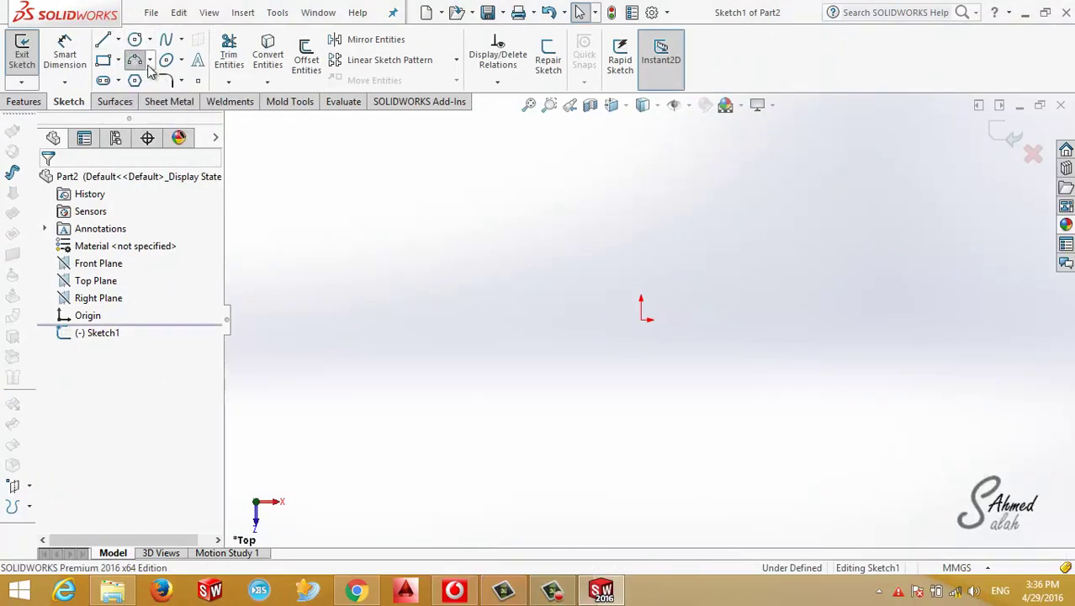
{"action": "left_click", "coordinate": [825, 318]}
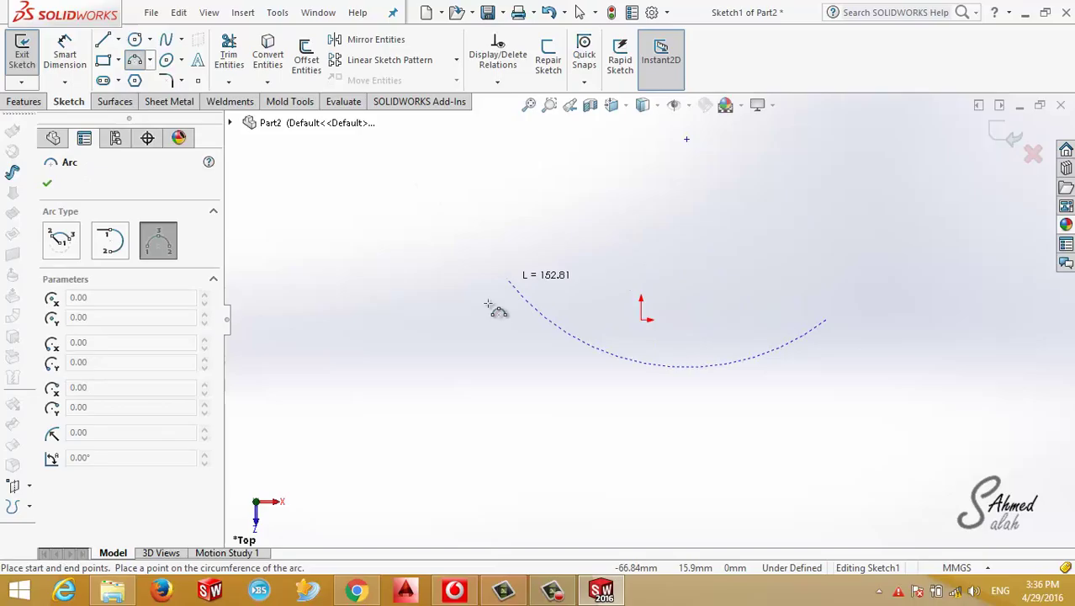
{"action": "left_click", "coordinate": [418, 318]}
{"action": "left_click", "coordinate": [738, 268]}
{"action": "key", "text": "Escape"}
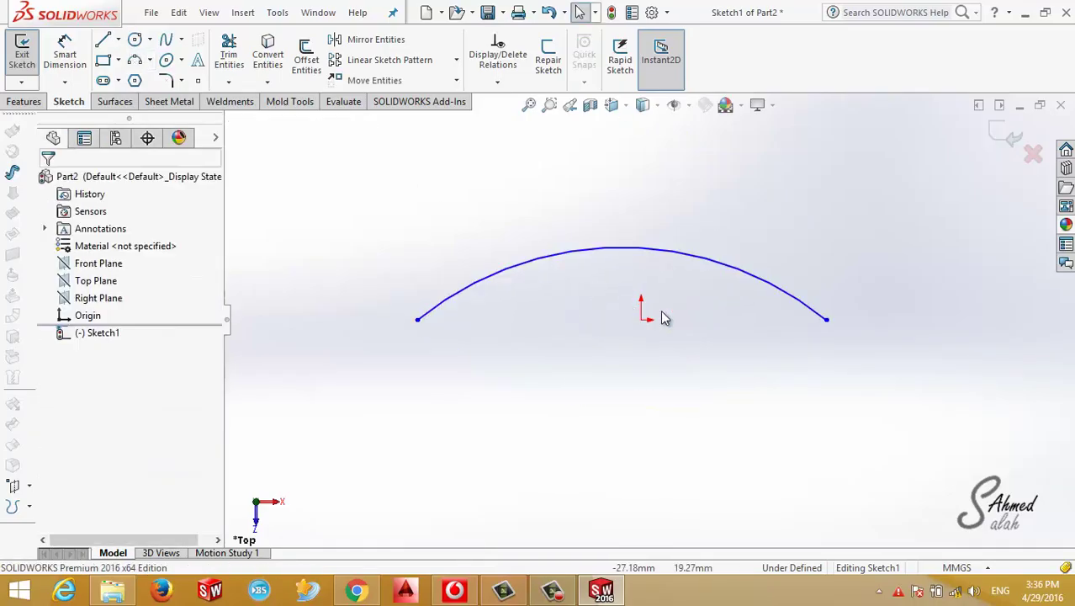
Draw a vertical construction centerline down from the origin.
{"action": "left_click", "coordinate": [827, 320]}
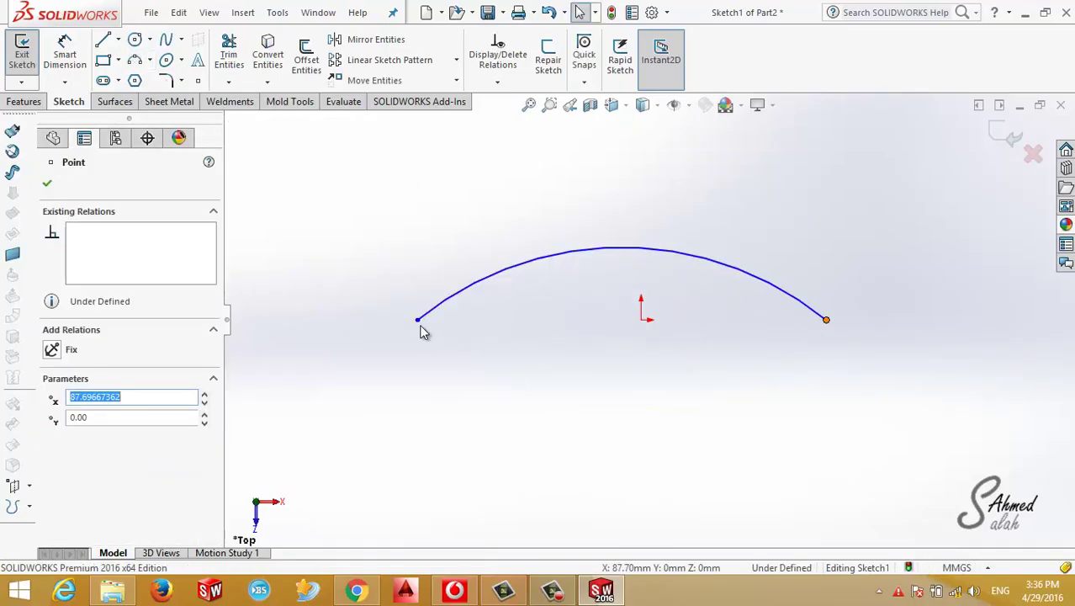
{"action": "left_click", "coordinate": [118, 40]}
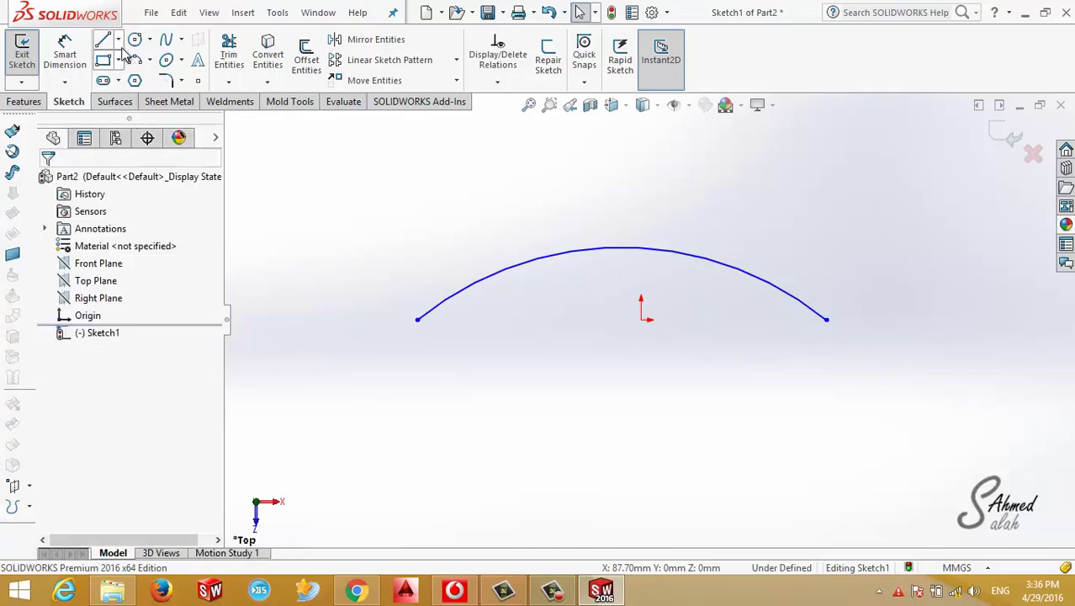
{"action": "left_click", "coordinate": [137, 76]}
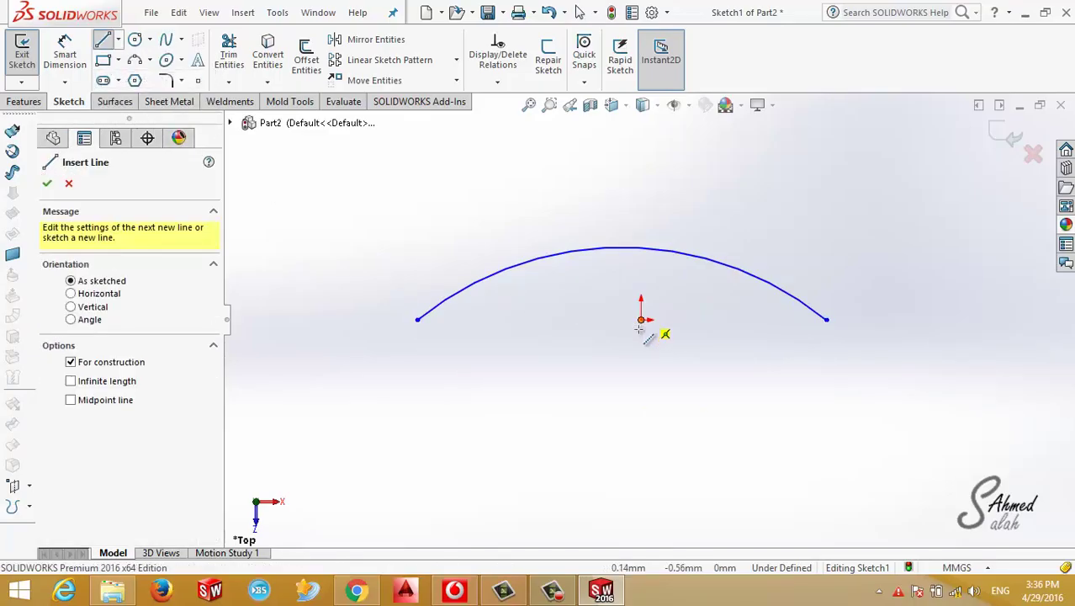
{"action": "mouse_move", "coordinate": [642, 321]}
{"action": "left_mouse_down"}
{"action": "mouse_move", "coordinate": [649, 403]}
{"action": "mouse_move", "coordinate": [641, 400]}
{"action": "left_mouse_up"}
{"action": "key", "text": "Escape"}
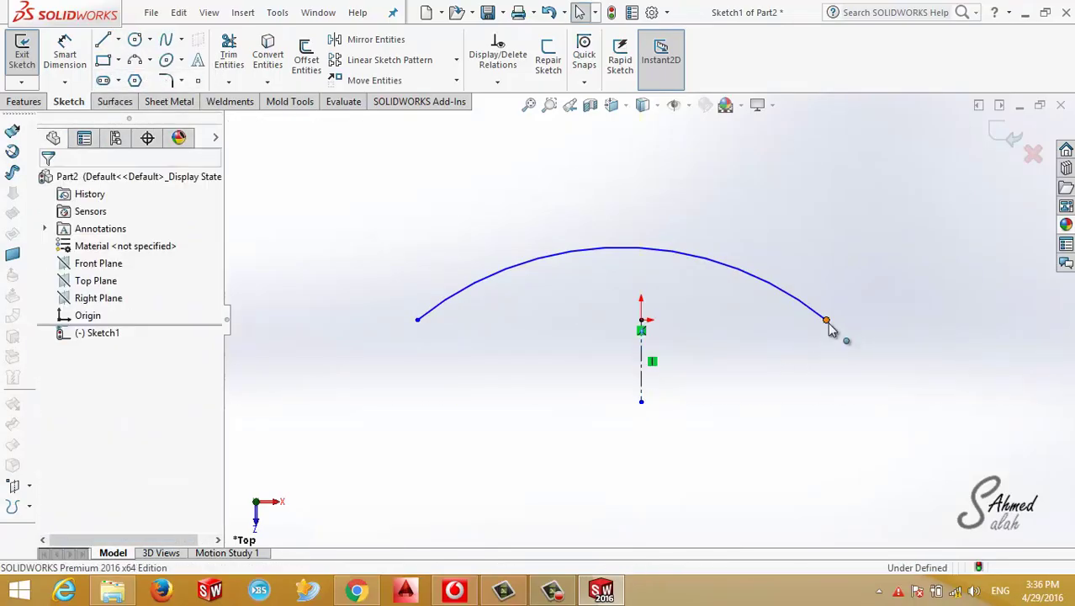
Make the arc endpoints symmetric about the vertical centerline.
{"action": "left_click", "coordinate": [827, 320]}
{"action": "left_click", "coordinate": [418, 321], "text": "ctrl"}
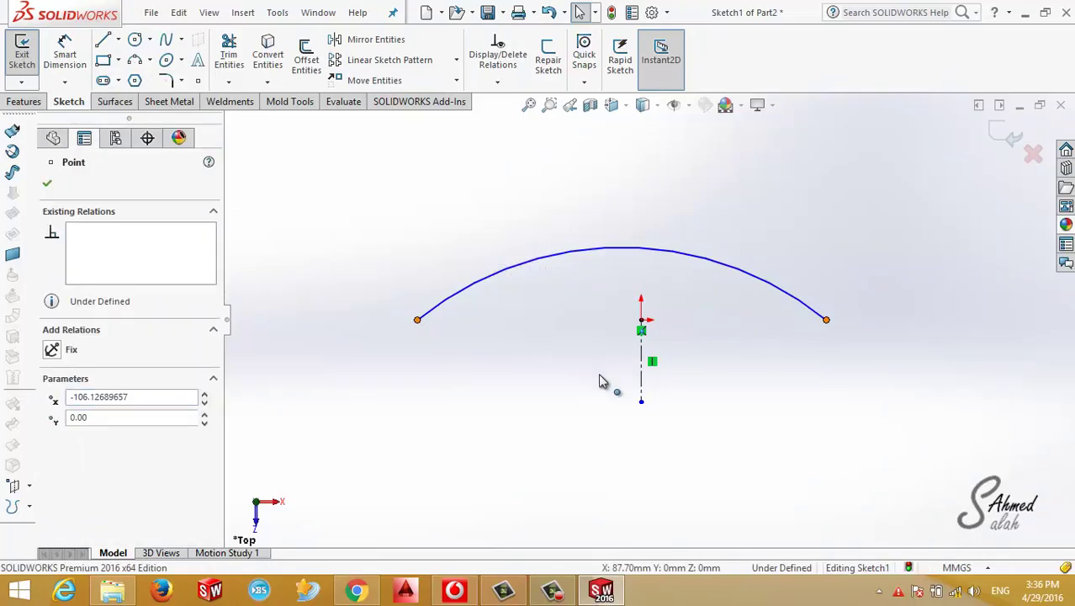
{"action": "left_click", "coordinate": [641, 387], "text": "ctrl"}
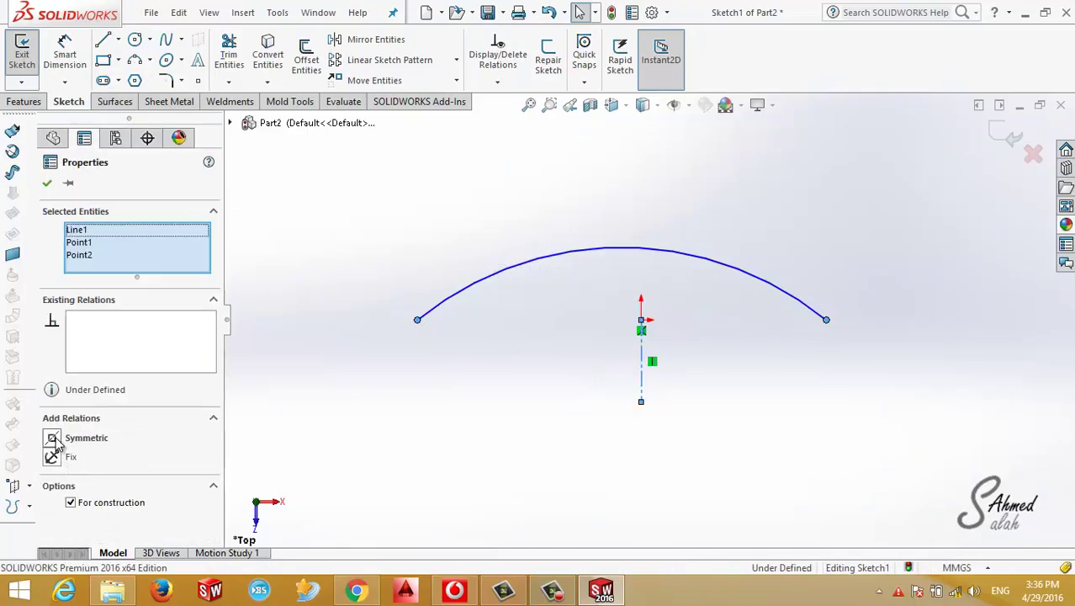
{"action": "left_click", "coordinate": [52, 438]}
{"action": "left_click", "coordinate": [310, 378]}
Add a Horizontal relation between the arc's right endpoint and the origin.
{"action": "left_click", "coordinate": [65, 55]}
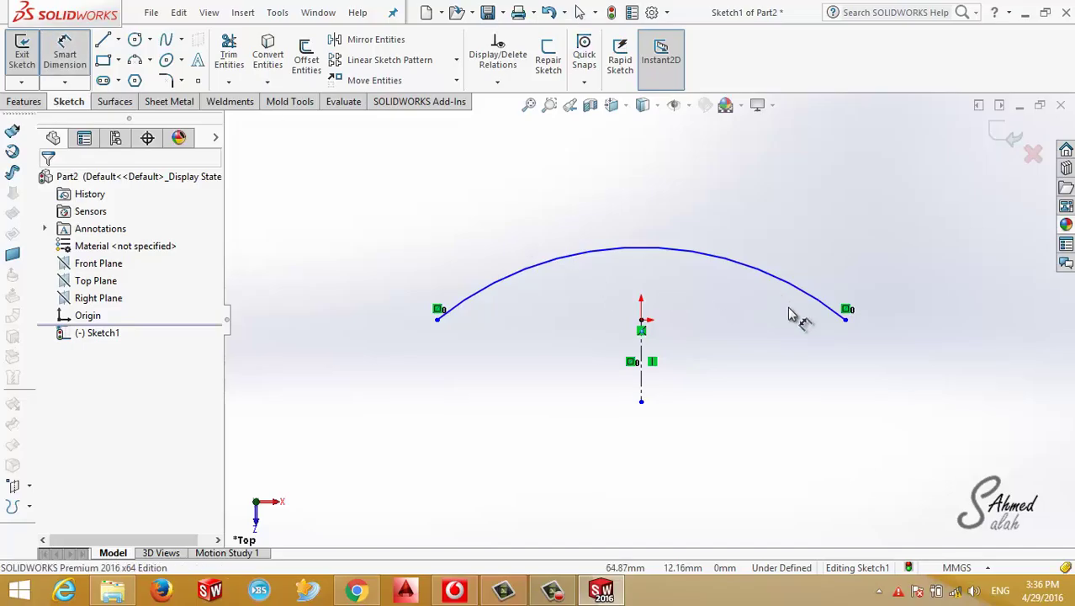
{"action": "key", "text": "Escape"}
{"action": "left_click", "coordinate": [846, 321]}
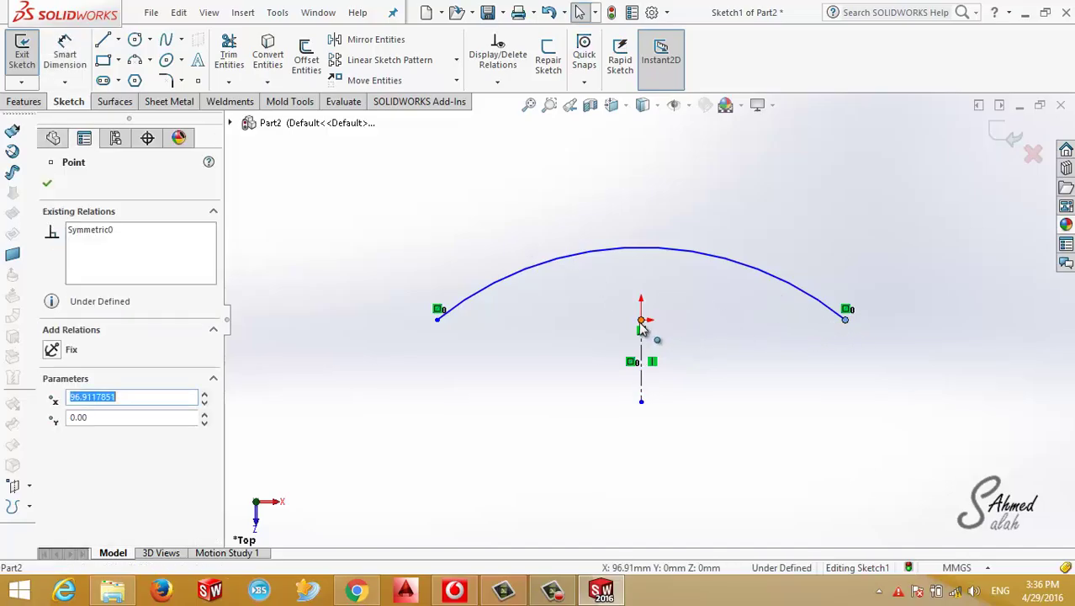
{"action": "left_click", "coordinate": [641, 320], "text": "ctrl"}
{"action": "left_click", "coordinate": [54, 437]}
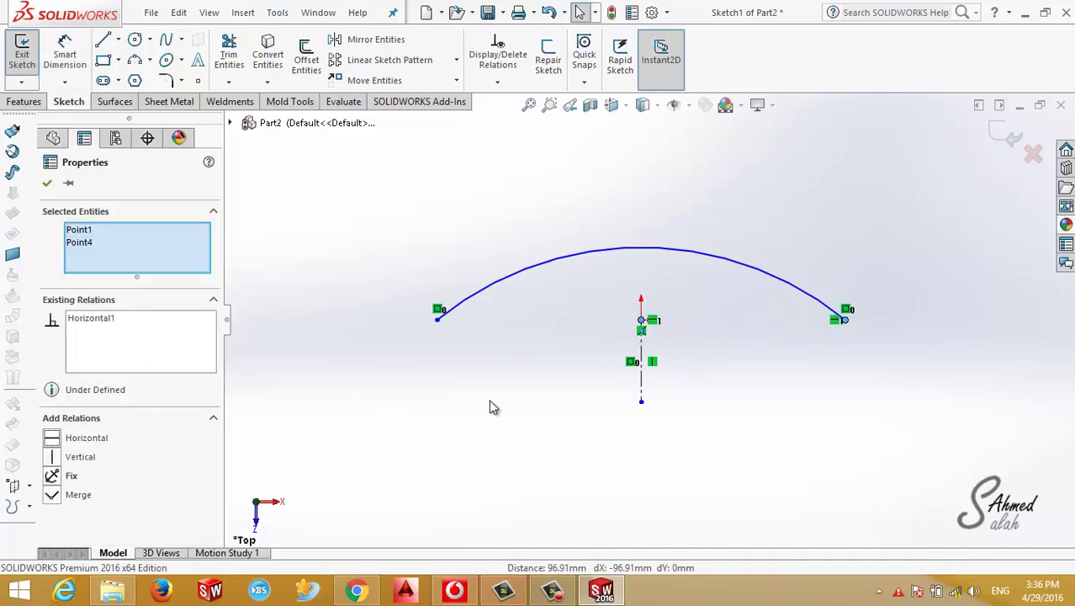
{"action": "left_click", "coordinate": [491, 407]}
Dimension the arc radius to 150 and close the sketch.
{"action": "left_click", "coordinate": [72, 60]}
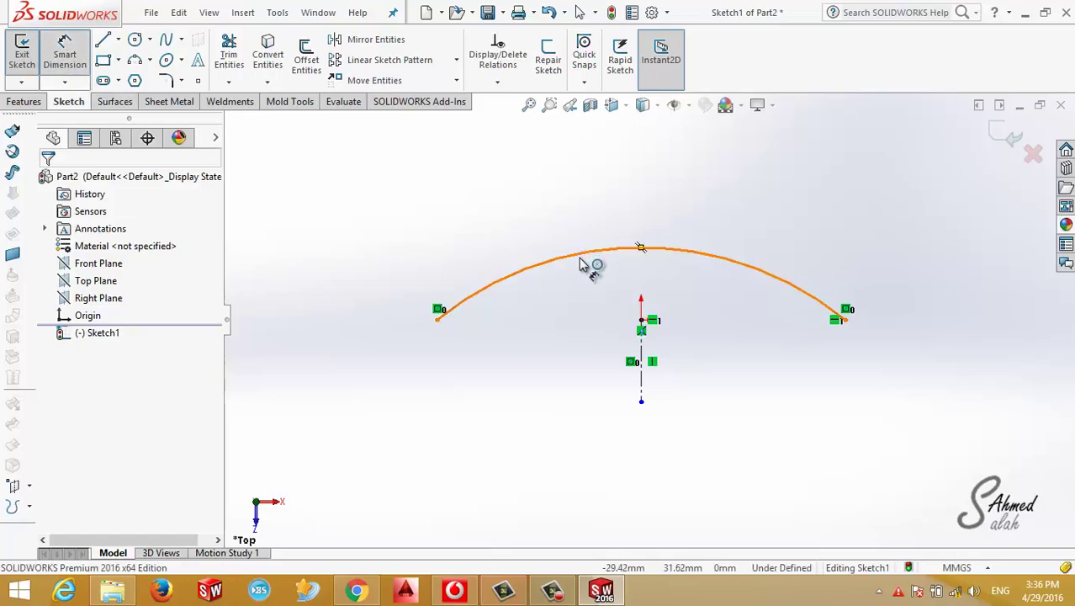
{"action": "left_click", "coordinate": [587, 252]}
{"action": "left_click", "coordinate": [563, 330]}
{"action": "type", "text": "150"}
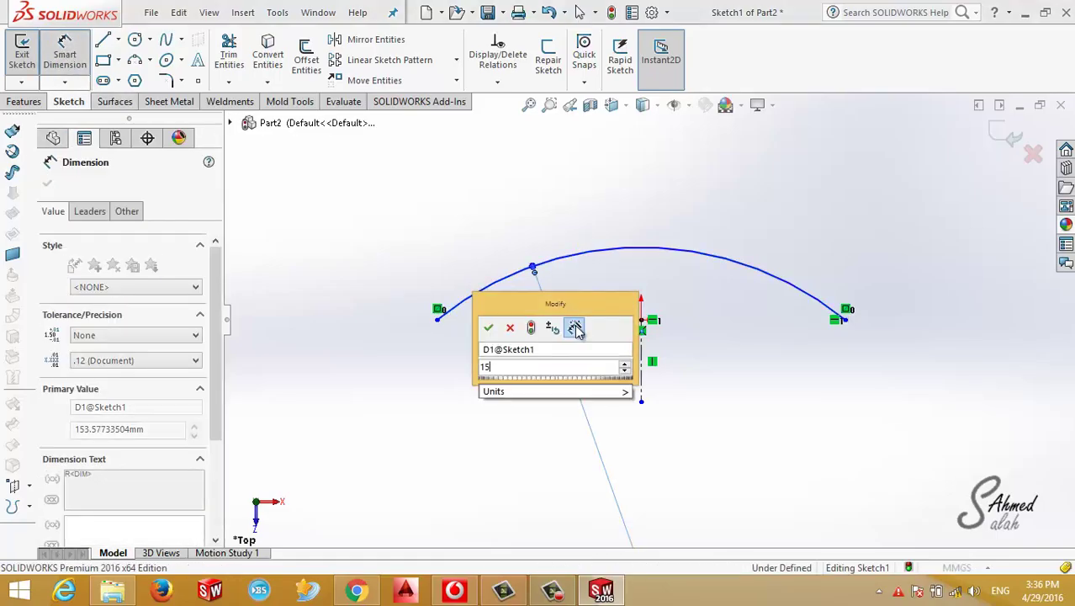
{"action": "key", "text": "Return"}
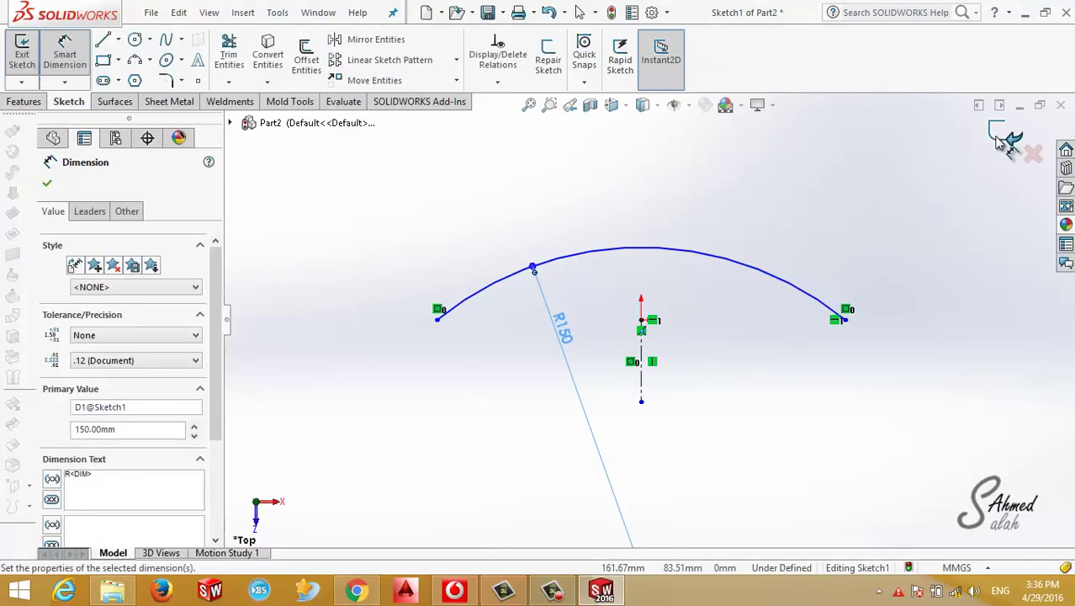
{"action": "key", "text": "Escape"}
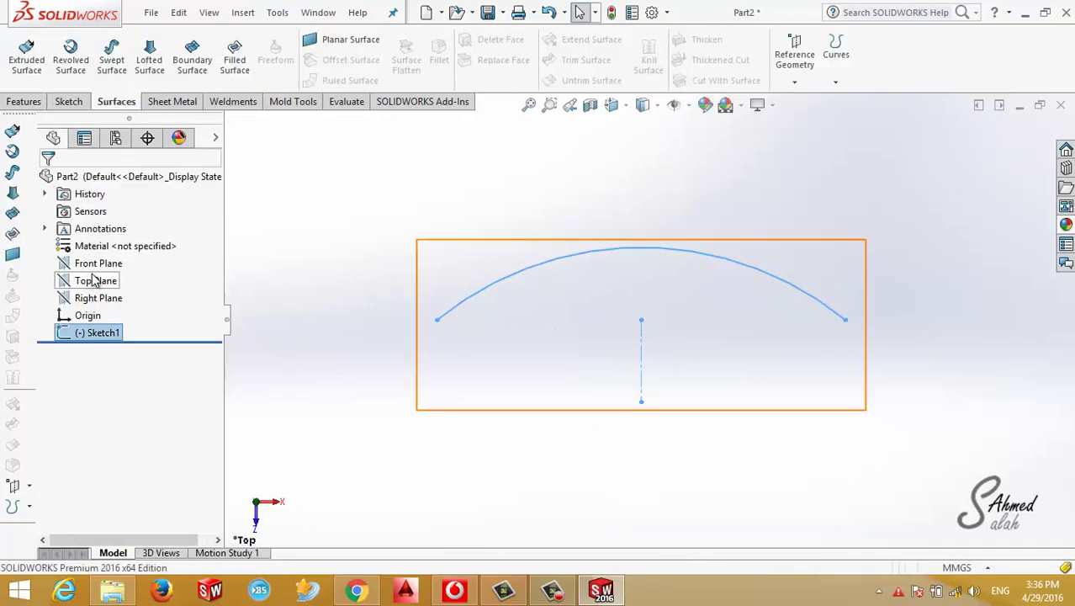
On Front Plane, sketch a three-point arc between the first arc's endpoints.
{"action": "right_click", "coordinate": [93, 263]}
{"action": "left_click", "coordinate": [105, 245]}
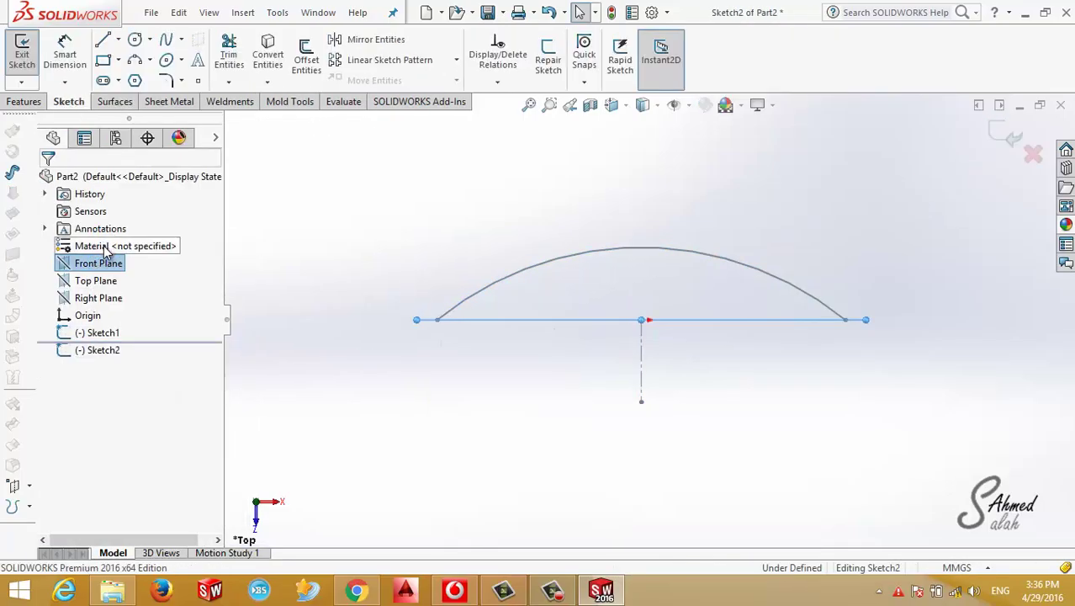
{"action": "left_click", "coordinate": [135, 63]}
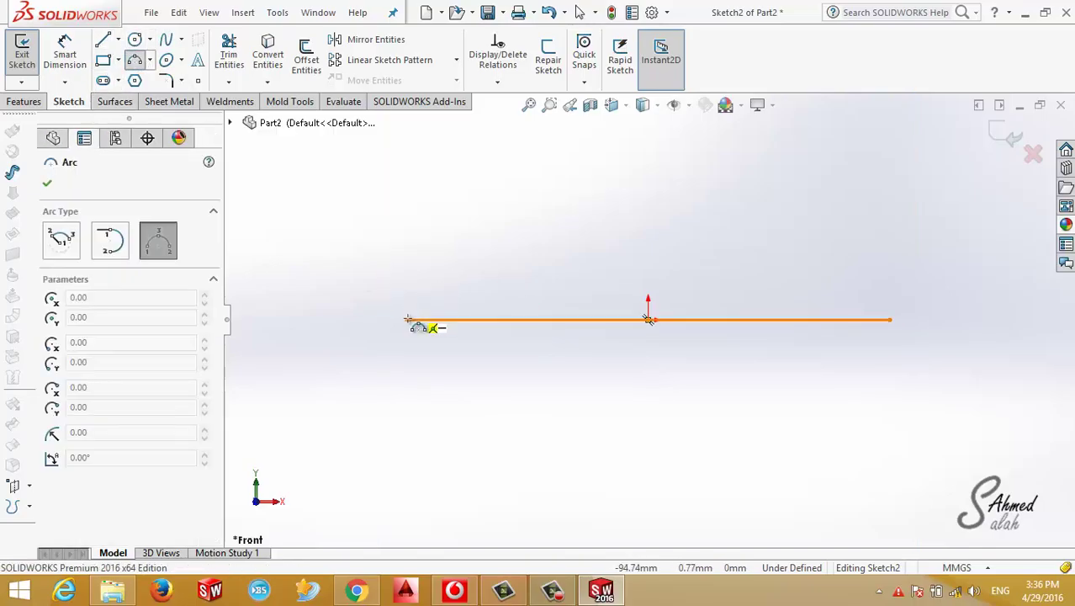
{"action": "left_click", "coordinate": [407, 319]}
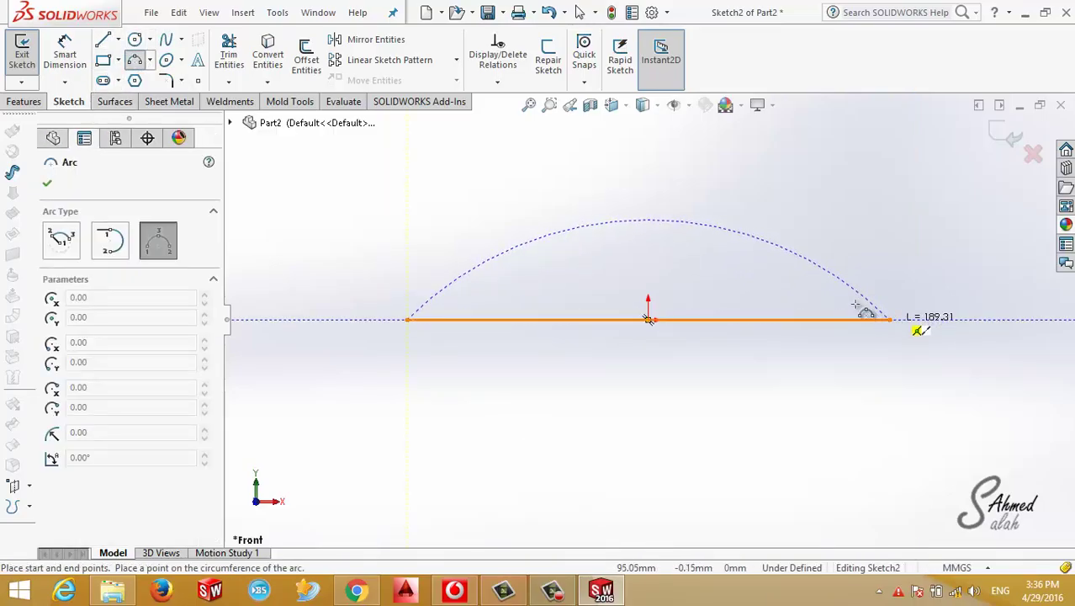
{"action": "left_click", "coordinate": [889, 318]}
{"action": "left_click", "coordinate": [711, 223]}
Dimension the second arc to R150, exit the sketch, and view both arcs in 3D.
{"action": "left_click", "coordinate": [65, 53]}
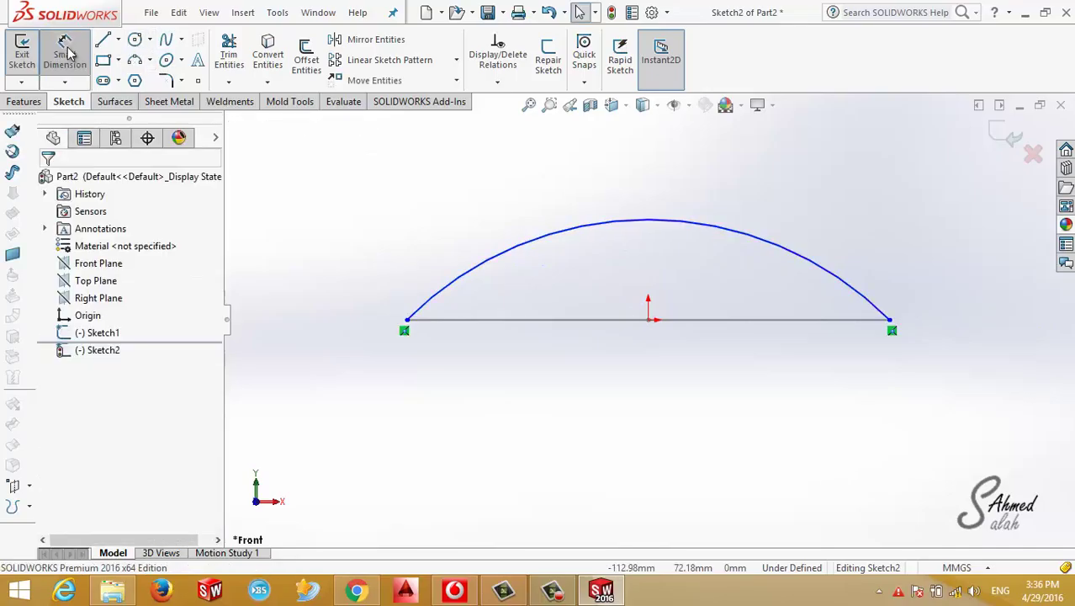
{"action": "left_click", "coordinate": [604, 224]}
{"action": "left_click", "coordinate": [624, 294]}
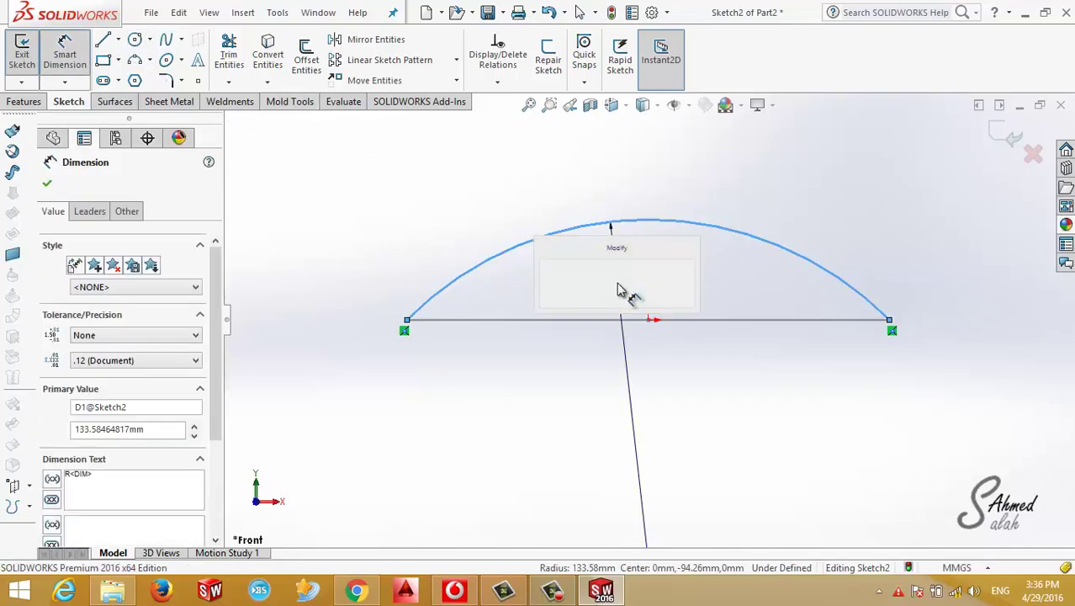
{"action": "type", "text": "150"}
{"action": "key", "text": "Return"}
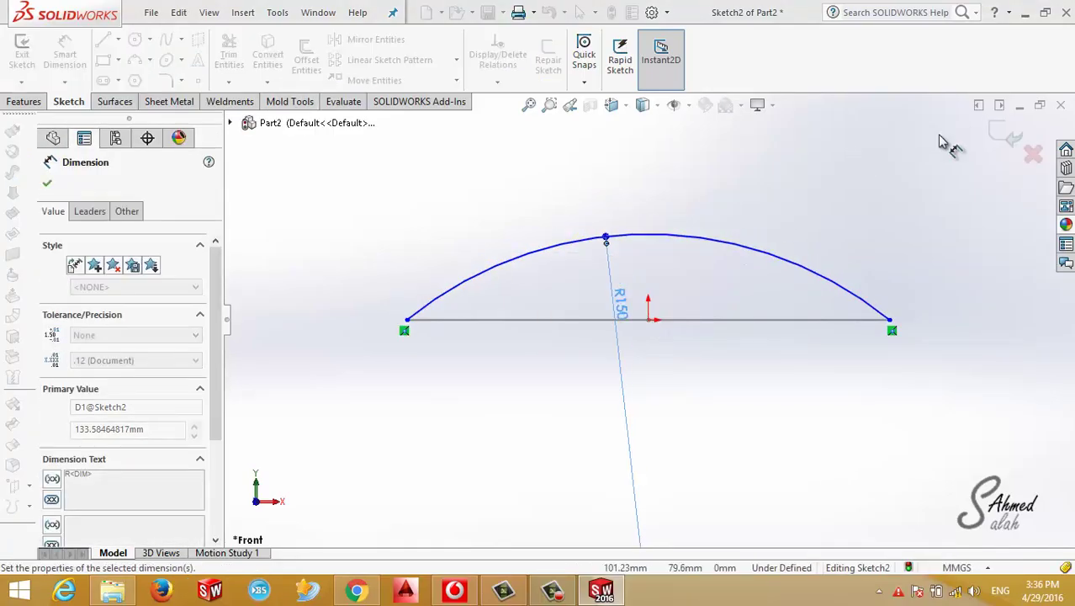
{"action": "left_click", "coordinate": [1001, 133]}
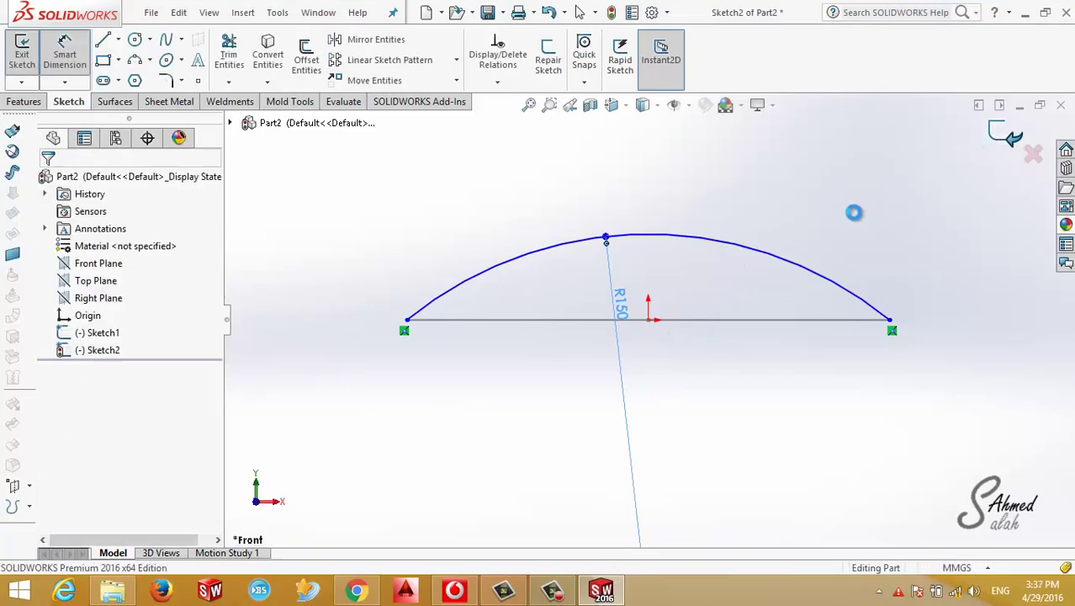
{"action": "left_click", "coordinate": [992, 135]}
{"action": "middle_click_drag", "start_coordinate": [586, 384], "coordinate": [642, 410]}
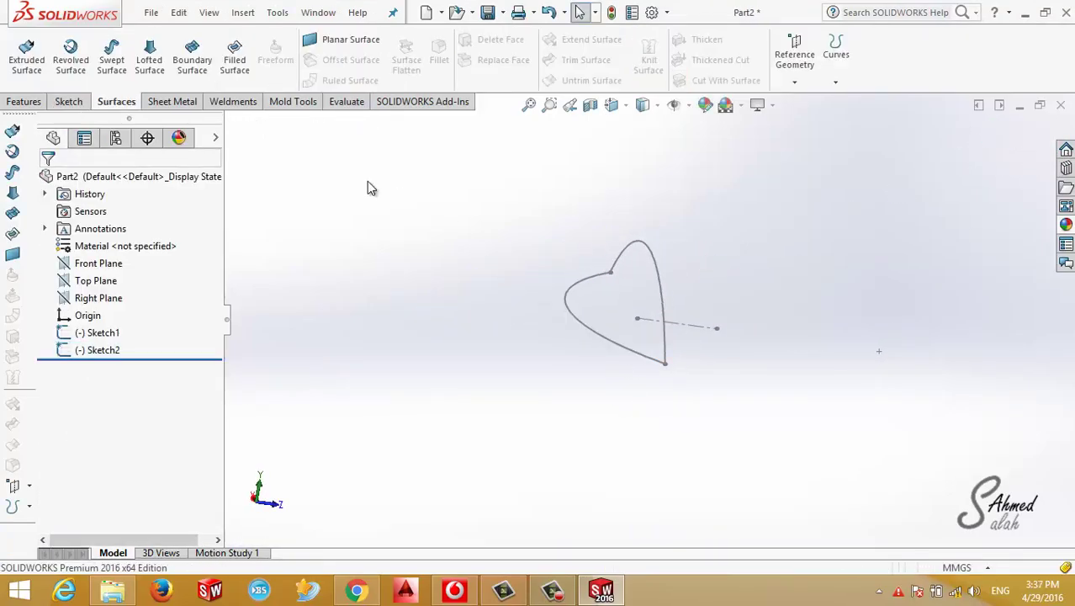
Preview a trial loft between Sketch2 and Sketch1, discard it, and show the Curves list.
{"action": "left_click", "coordinate": [149, 54]}
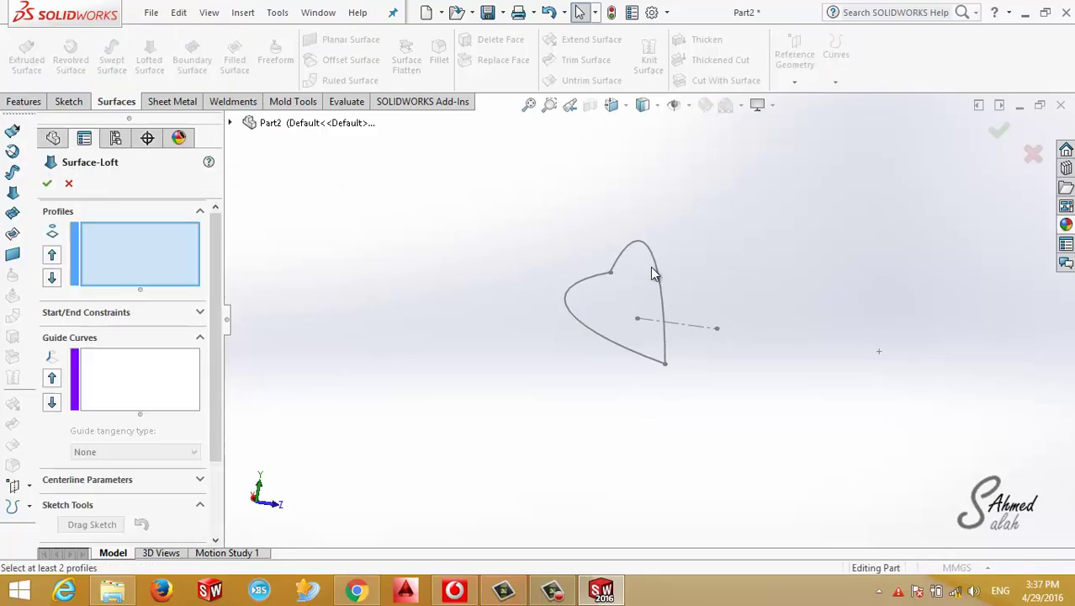
{"action": "left_click", "coordinate": [655, 269]}
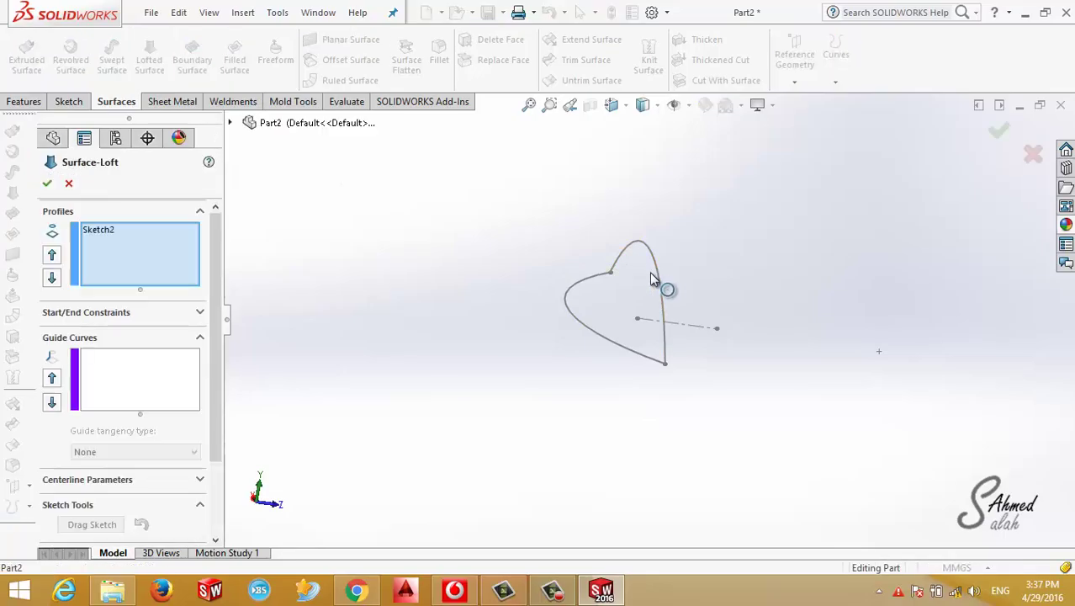
{"action": "left_click", "coordinate": [588, 325]}
{"action": "mouse_move", "coordinate": [590, 325]}
{"action": "middle_mouse_down"}
{"action": "mouse_move", "coordinate": [595, 290]}
{"action": "mouse_move", "coordinate": [614, 305]}
{"action": "middle_mouse_up"}
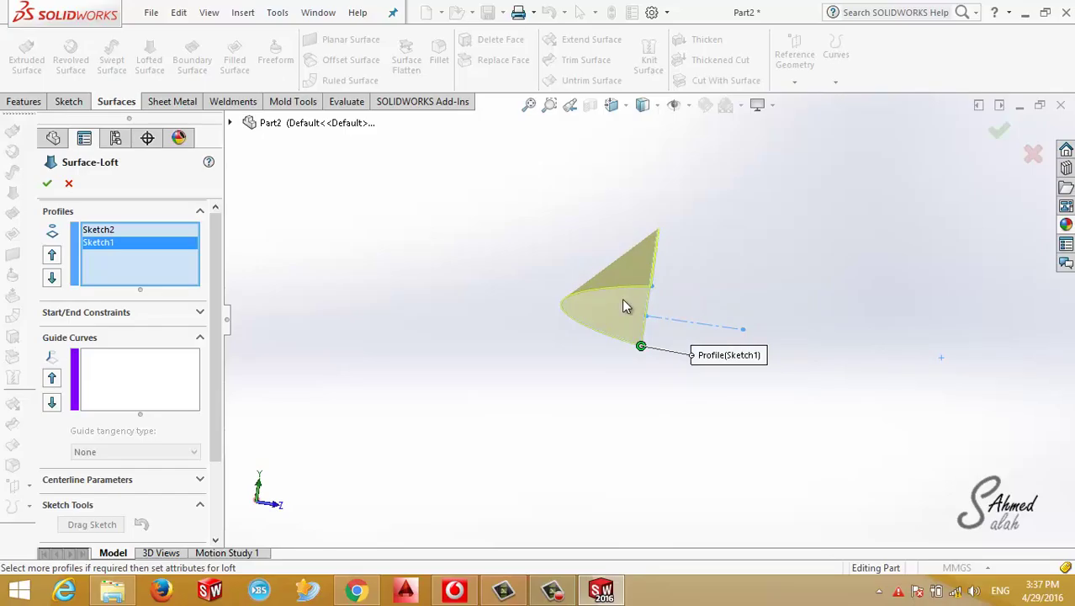
{"action": "left_click", "coordinate": [69, 184]}
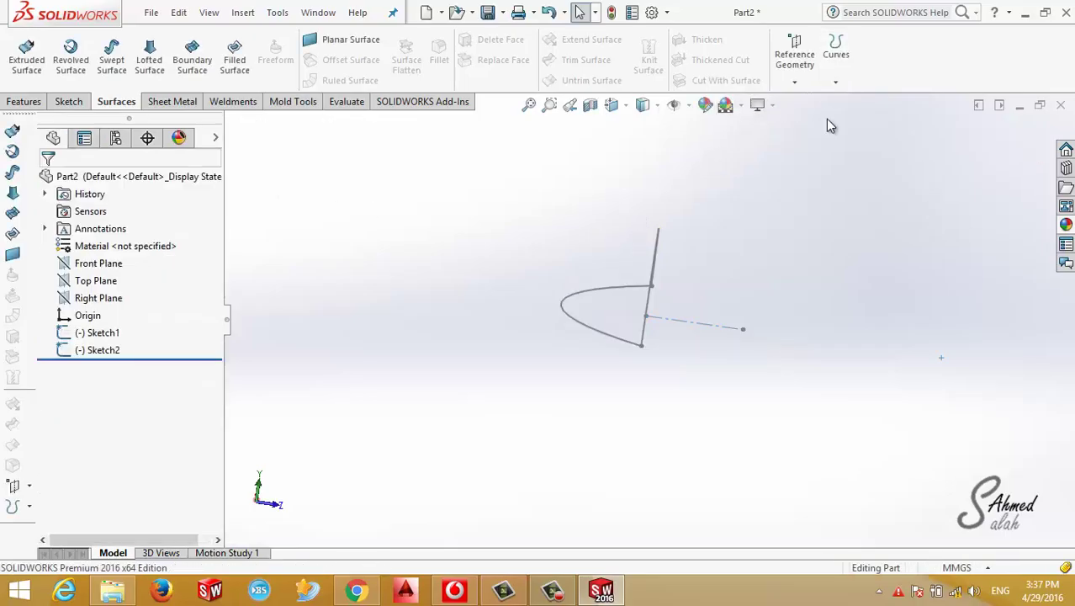
{"action": "left_click", "coordinate": [794, 81]}
{"action": "left_click", "coordinate": [836, 81]}
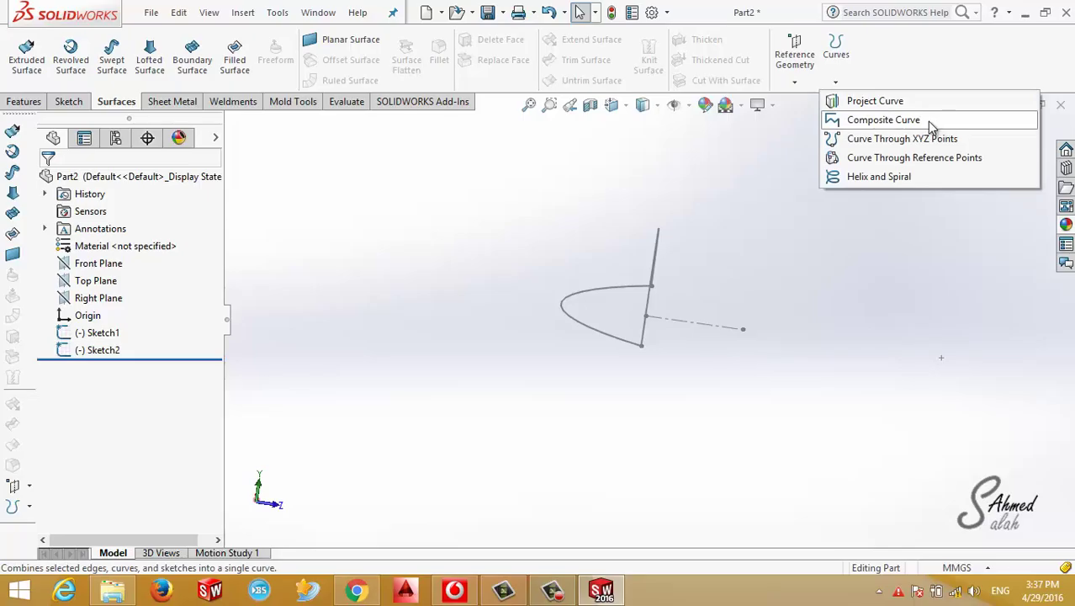
Project Sketch2 onto Sketch1 (Sketch on sketch) to create the 3D curve Curve1.
{"action": "left_click", "coordinate": [806, 76]}
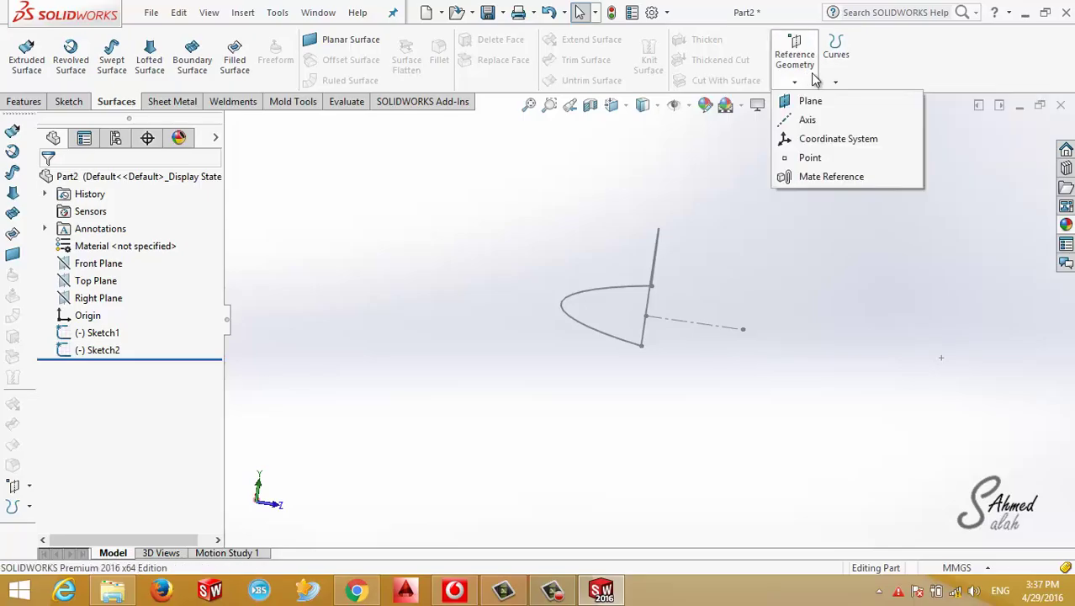
{"action": "left_click", "coordinate": [837, 82]}
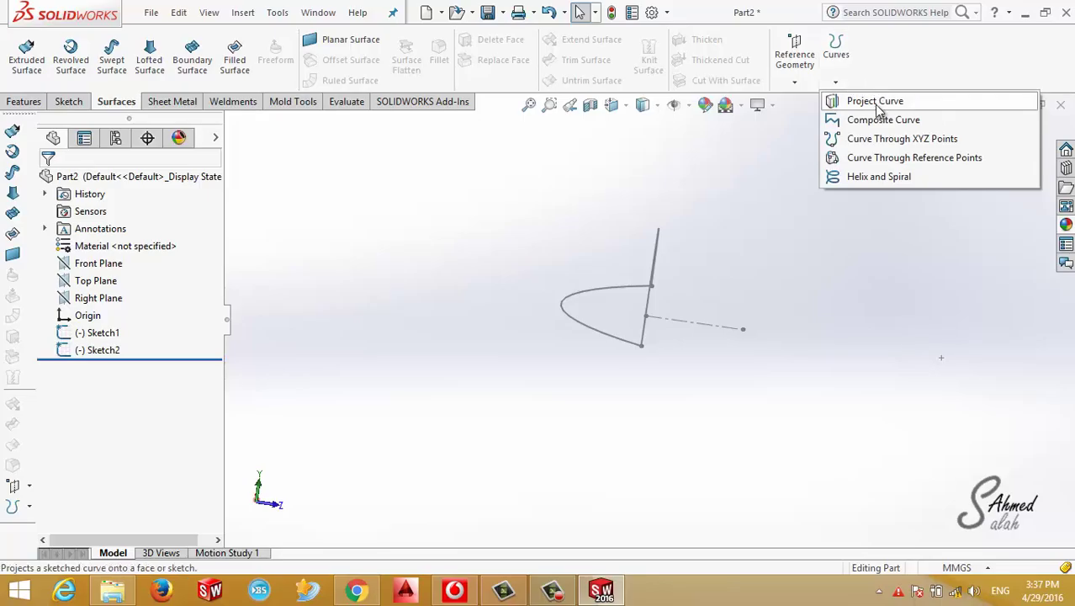
{"action": "left_click", "coordinate": [875, 104]}
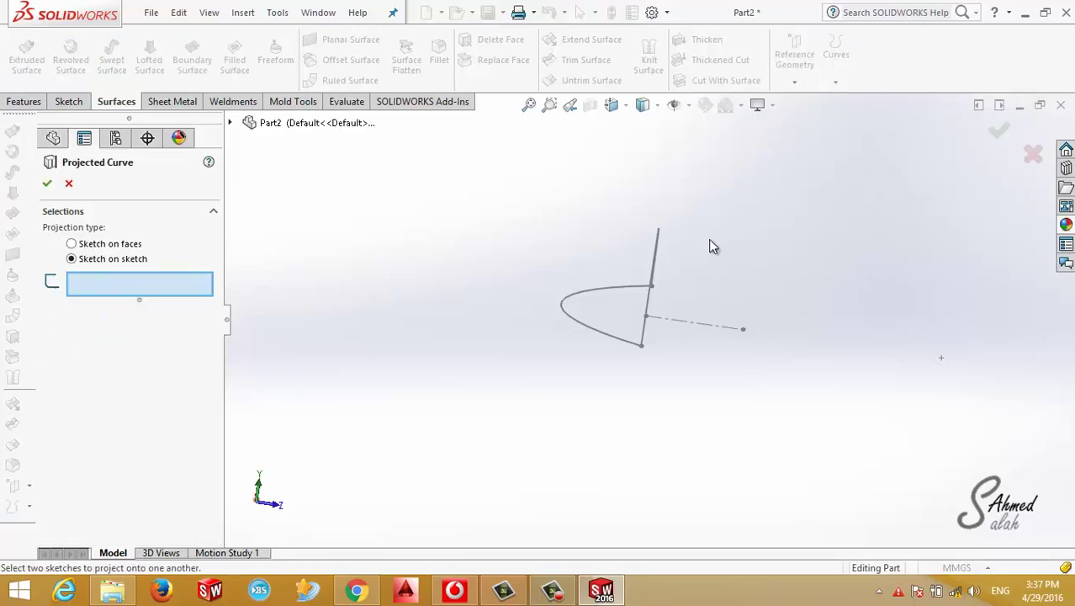
{"action": "left_click", "coordinate": [658, 250]}
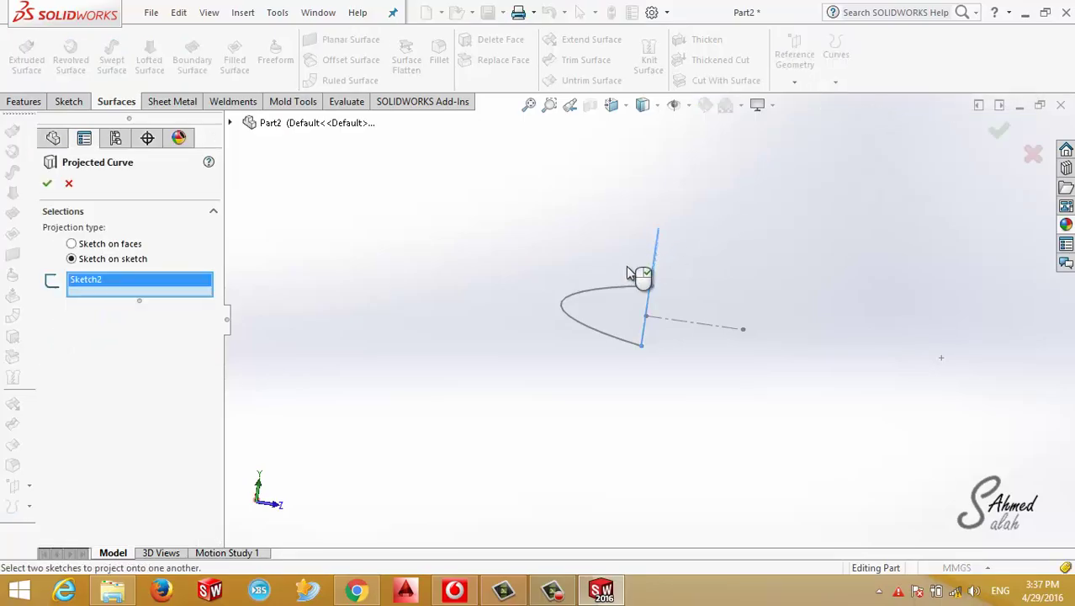
{"action": "left_click", "coordinate": [578, 325]}
{"action": "mouse_move", "coordinate": [582, 328]}
{"action": "middle_mouse_down"}
{"action": "mouse_move", "coordinate": [609, 282]}
{"action": "mouse_move", "coordinate": [602, 304]}
{"action": "middle_mouse_up"}
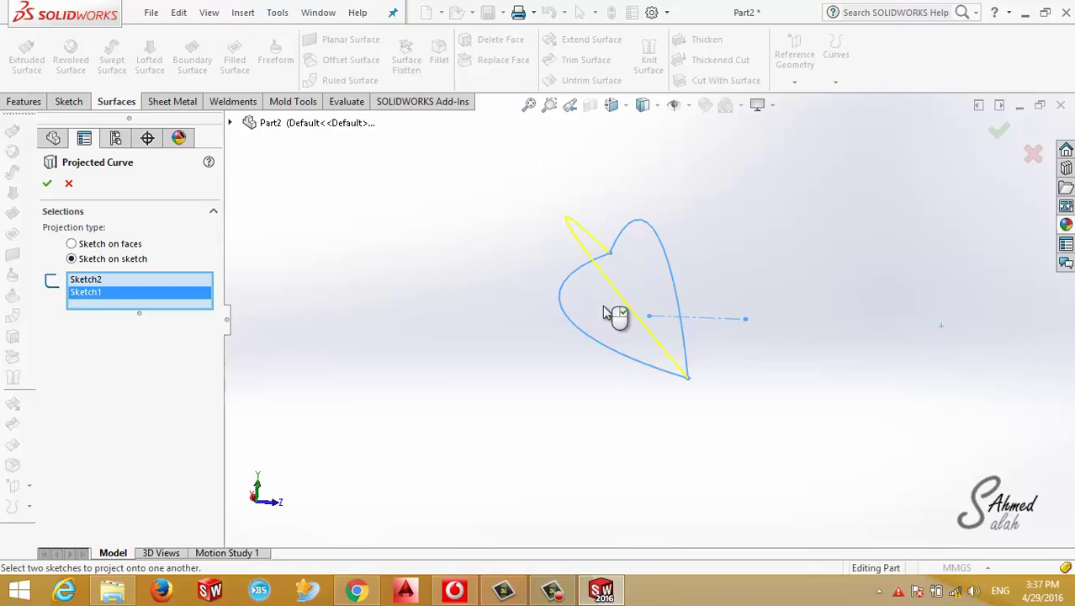
{"action": "left_click", "coordinate": [47, 184]}
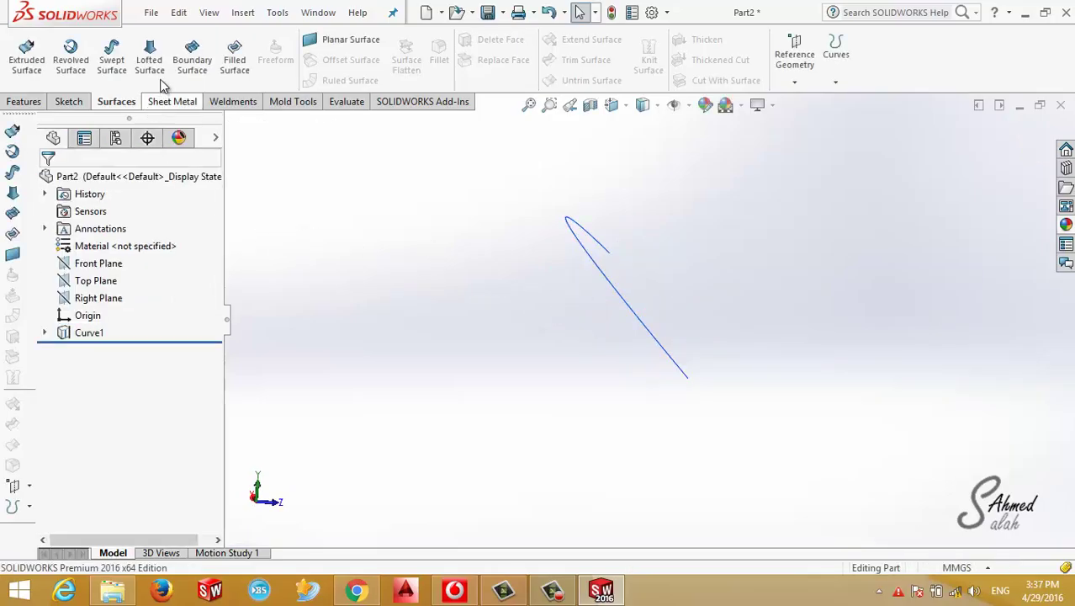
{"action": "left_click", "coordinate": [148, 54]}
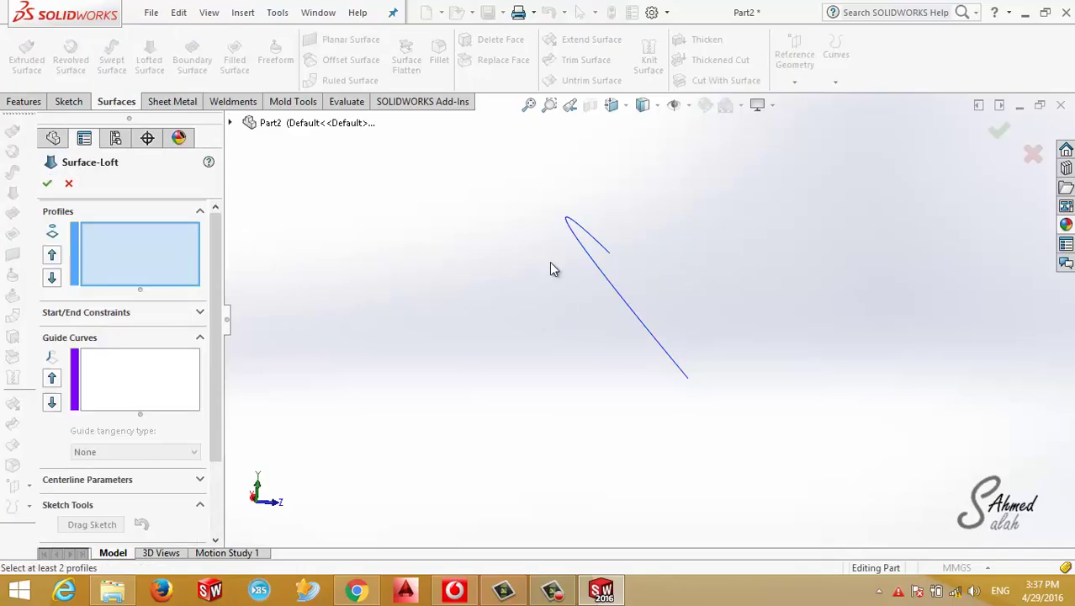
Cancel the loft and expand Curve1 to check its Sketch1 and Sketch2.
{"action": "left_click", "coordinate": [1032, 151]}
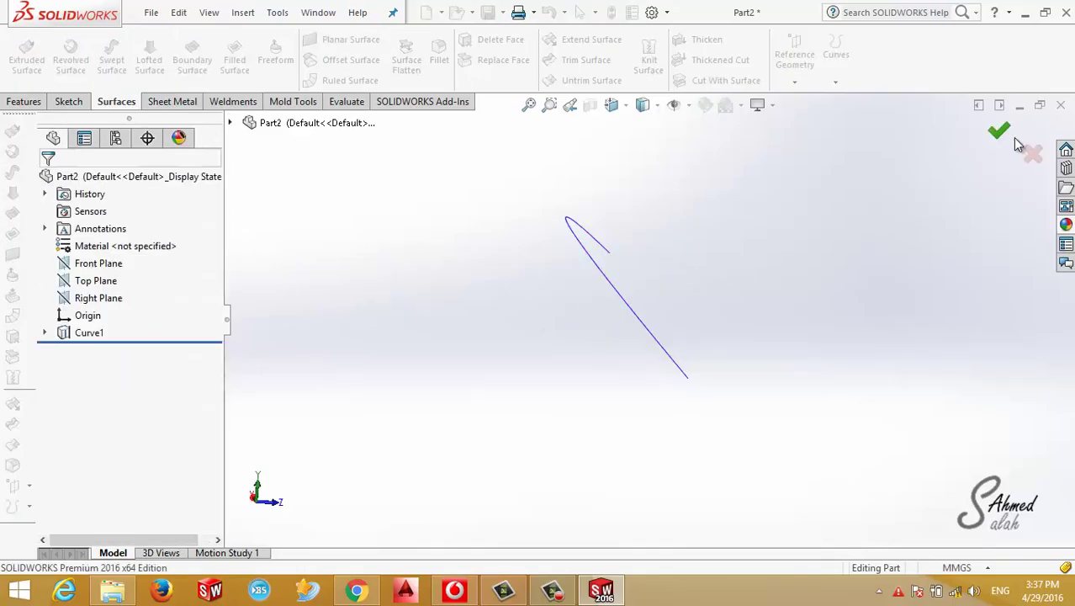
{"action": "left_click", "coordinate": [44, 332]}
{"action": "left_click", "coordinate": [115, 350]}
{"action": "left_click", "coordinate": [120, 367], "text": "ctrl"}
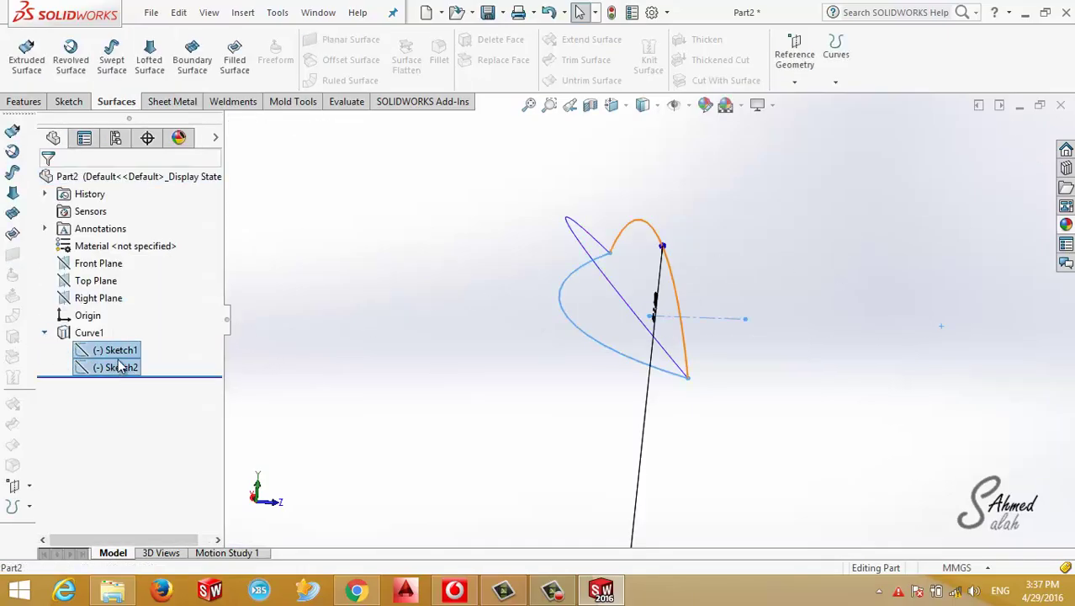
{"action": "left_click", "coordinate": [454, 362]}
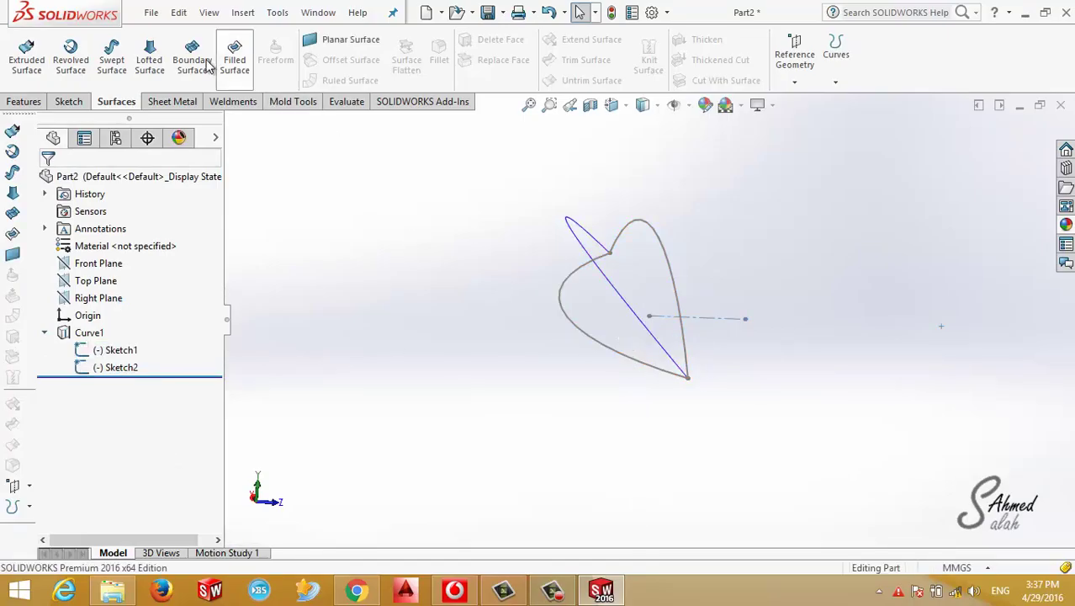
Preview a loft through Sketch2, Curve1 and Sketch1, then cancel it.
{"action": "left_click", "coordinate": [149, 56]}
{"action": "left_click", "coordinate": [671, 280]}
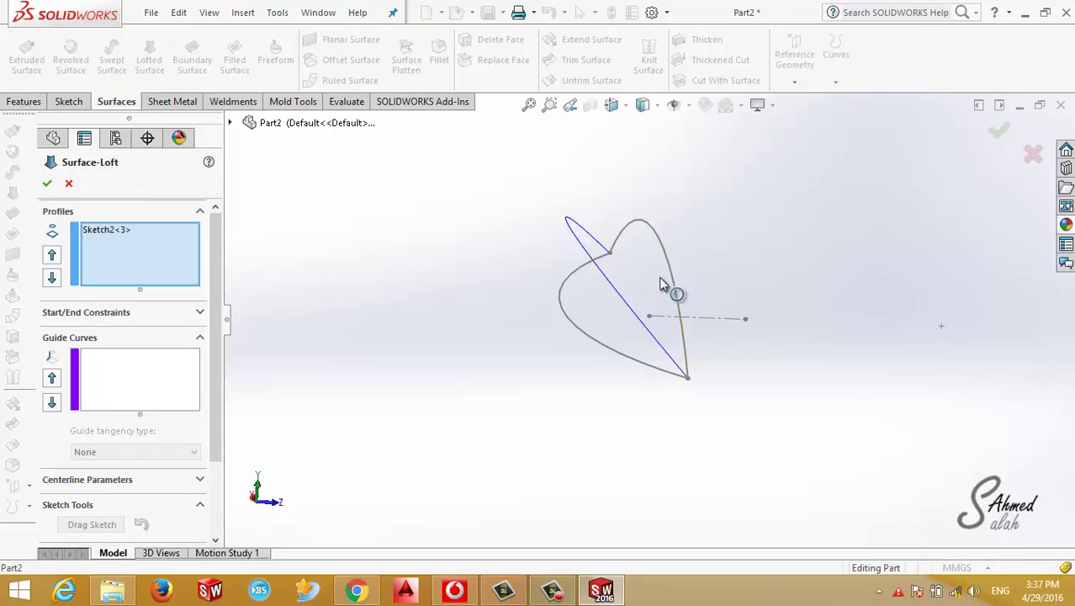
{"action": "left_click", "coordinate": [610, 292]}
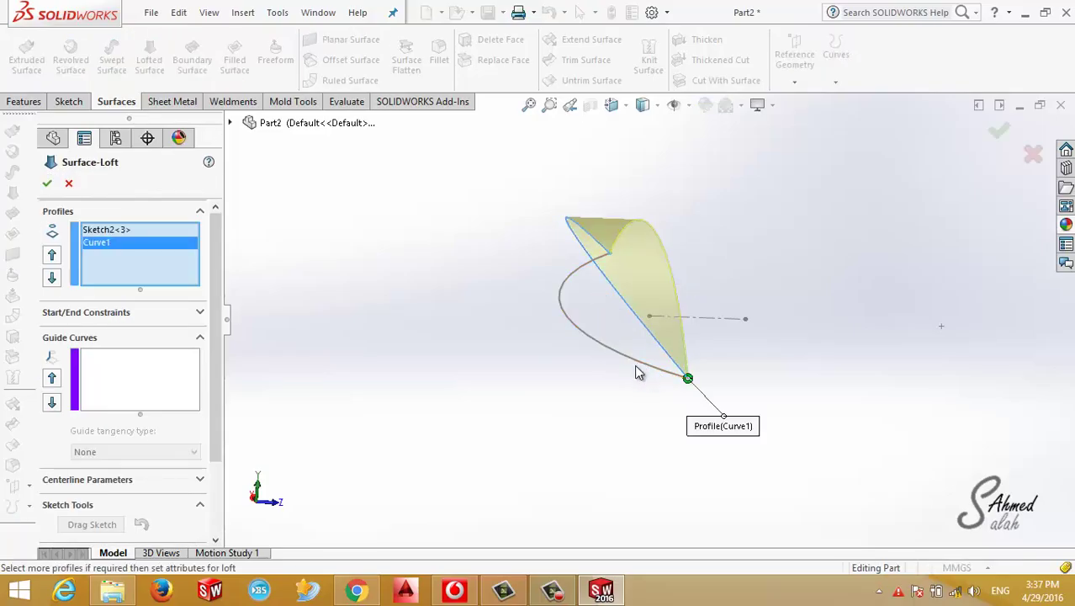
{"action": "left_click", "coordinate": [623, 363]}
{"action": "mouse_move", "coordinate": [631, 365]}
{"action": "middle_mouse_down"}
{"action": "mouse_move", "coordinate": [549, 289]}
{"action": "mouse_move", "coordinate": [589, 383]}
{"action": "middle_mouse_up"}
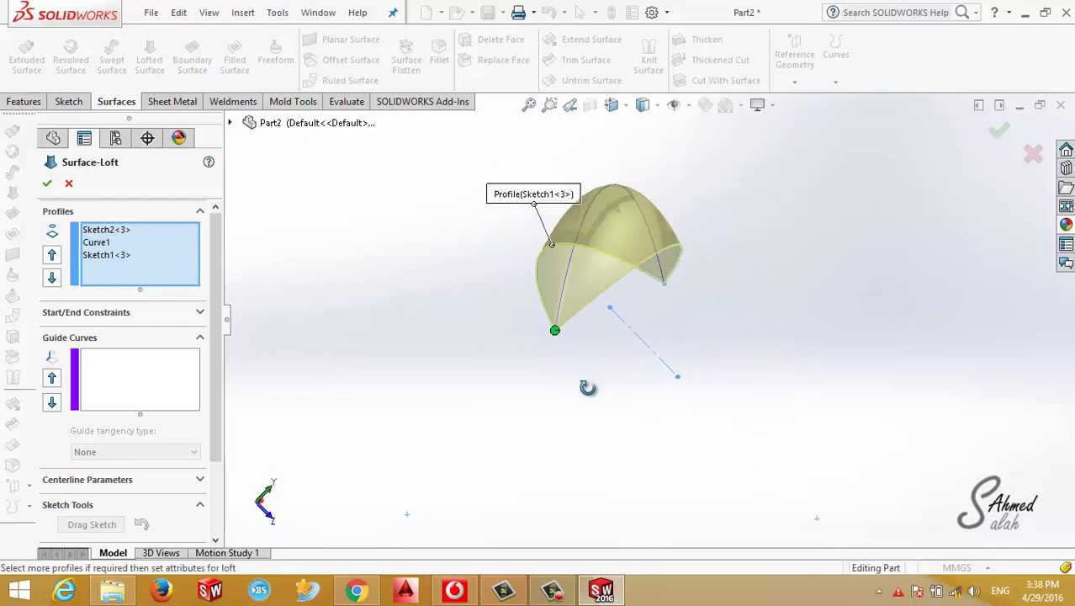
{"action": "key", "text": "Escape"}
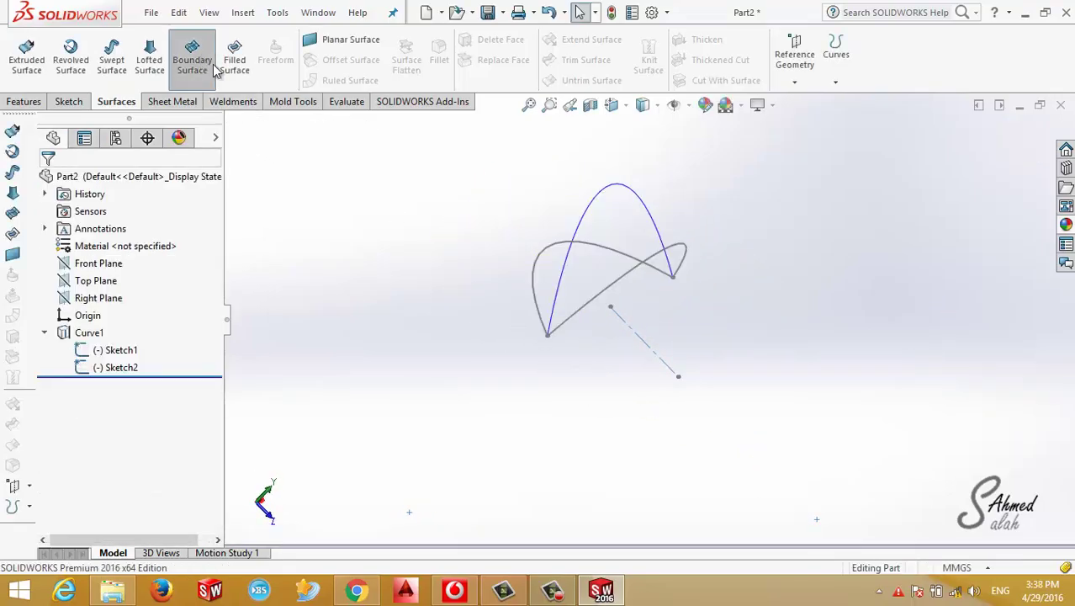
Create Boundary-Surface1 through Sketch2, Curve1 and Sketch1 in Direction 1.
{"action": "middle_click_drag", "start_coordinate": [579, 214], "coordinate": [660, 269]}
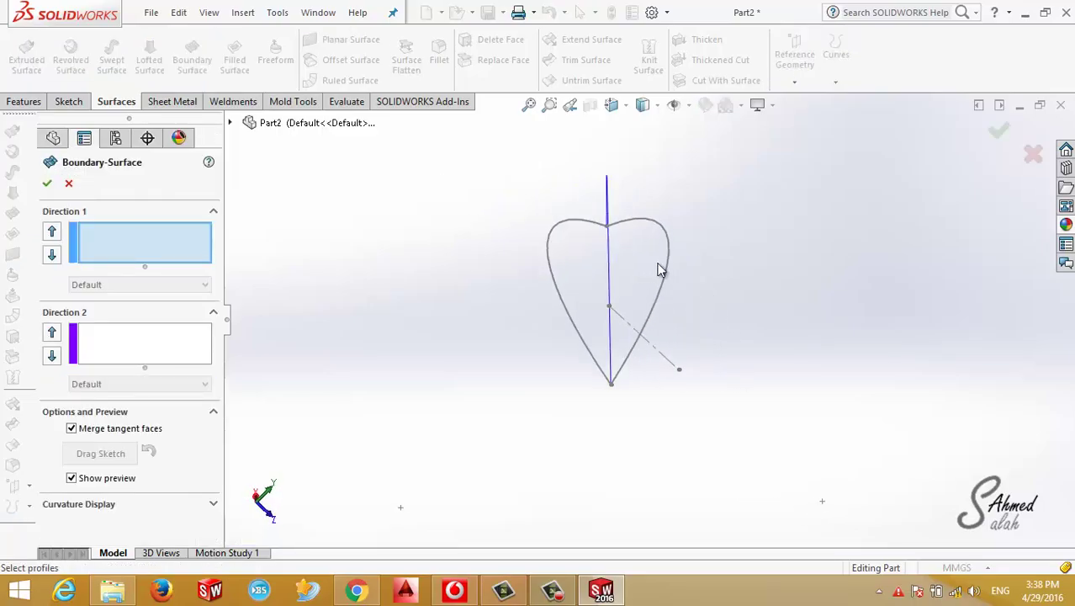
{"action": "left_click", "coordinate": [607, 259]}
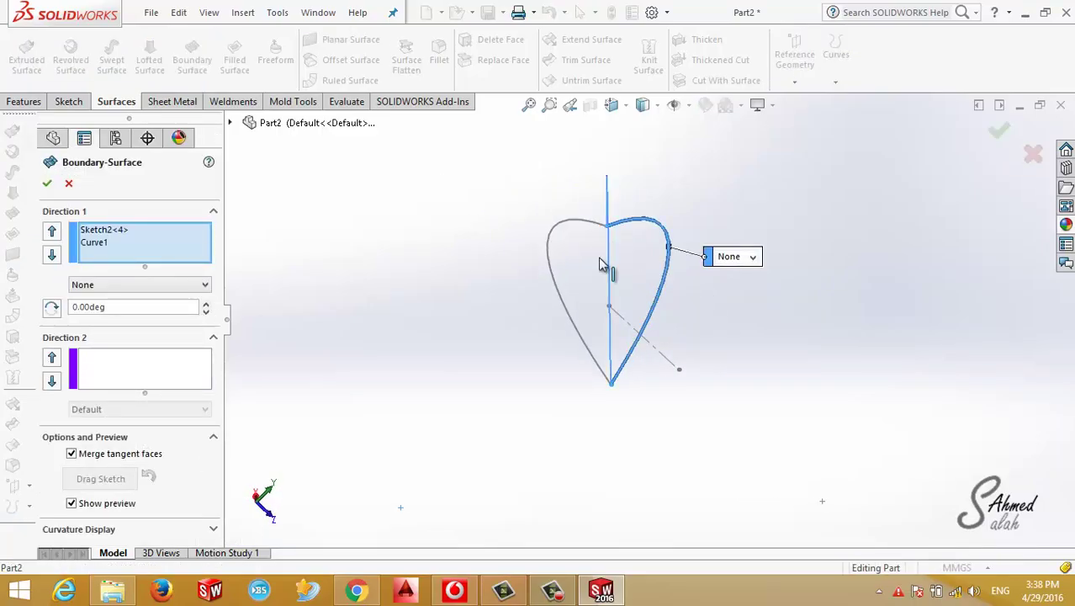
{"action": "left_click", "coordinate": [561, 297]}
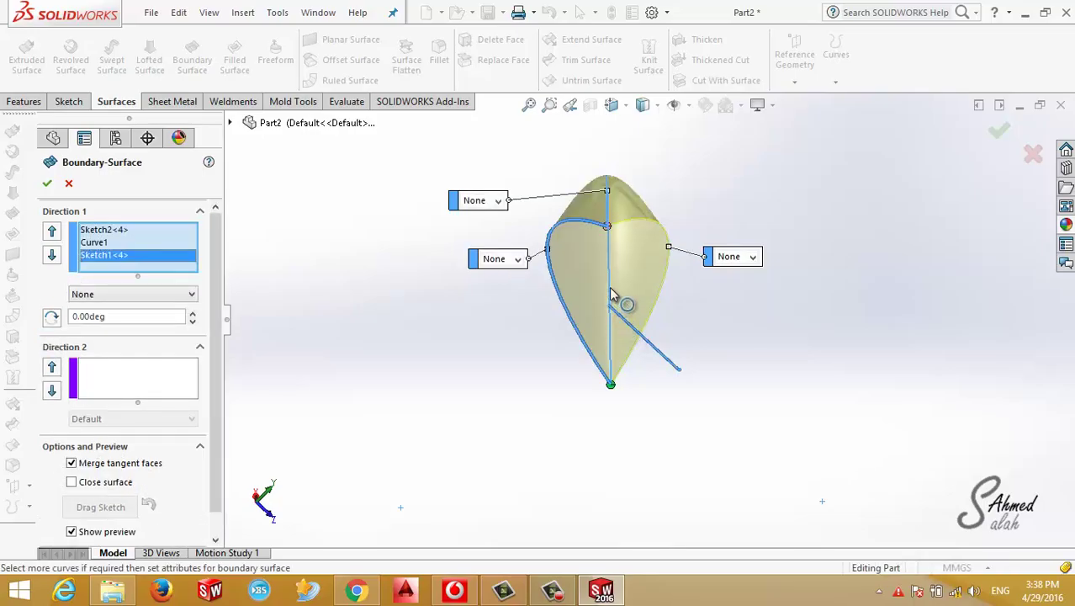
{"action": "mouse_move", "coordinate": [618, 331]}
{"action": "middle_mouse_down"}
{"action": "mouse_move", "coordinate": [767, 213]}
{"action": "mouse_move", "coordinate": [827, 231]}
{"action": "middle_mouse_up"}
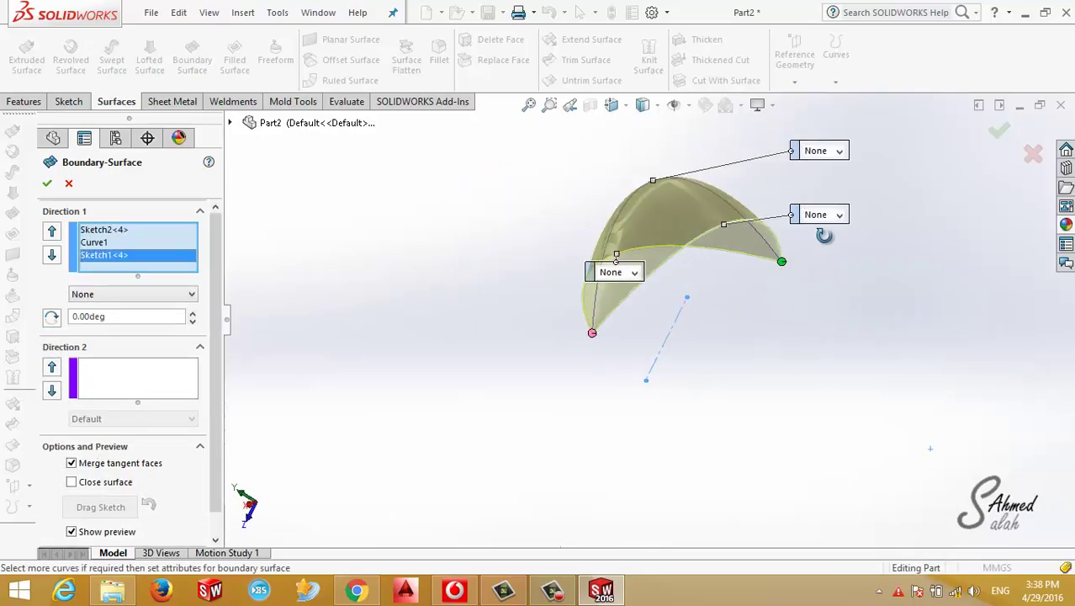
{"action": "left_click", "coordinate": [999, 132]}
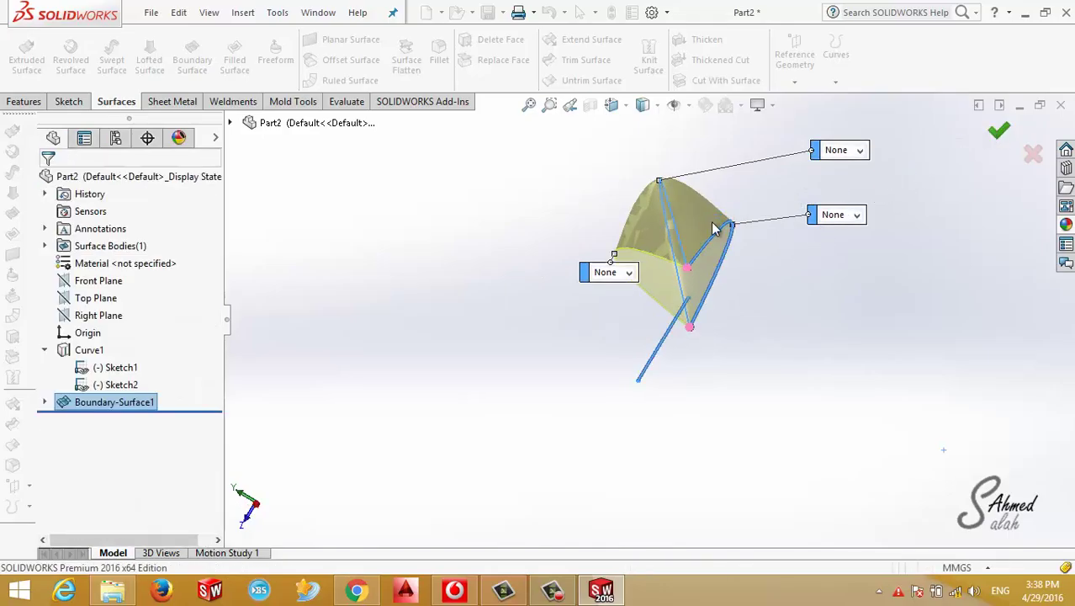
{"action": "mouse_move", "coordinate": [695, 284]}
{"action": "middle_mouse_down"}
{"action": "mouse_move", "coordinate": [880, 268]}
{"action": "mouse_move", "coordinate": [689, 397]}
{"action": "middle_mouse_up"}
{"action": "left_click", "coordinate": [555, 589]}
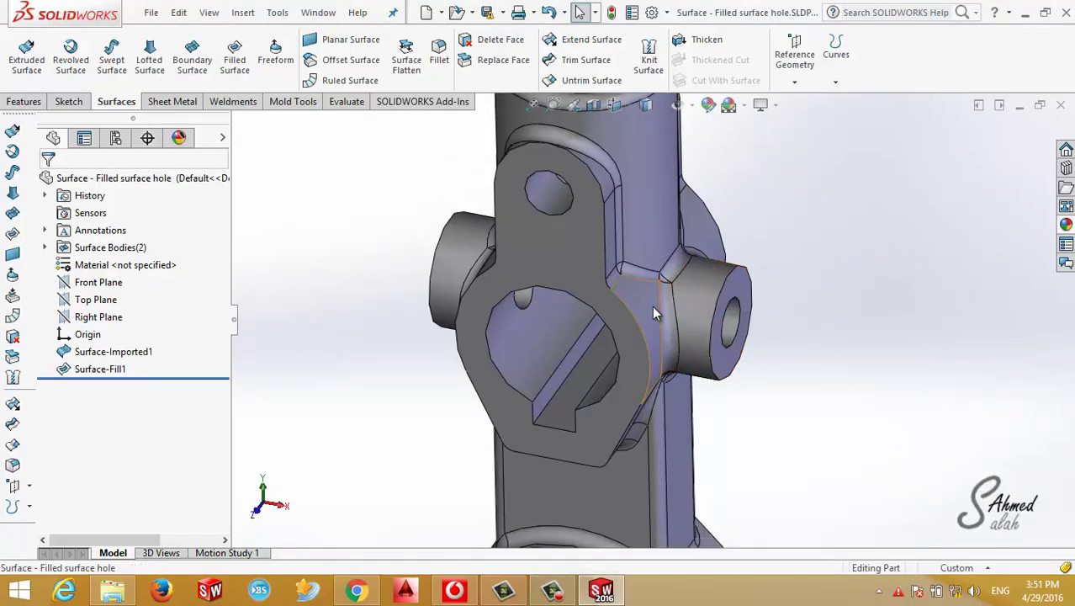
Undo Surface-Fill1 and patch the hole with a Fill Surface bounded by its open edge loop.
{"action": "key", "text": "ctrl+z"}
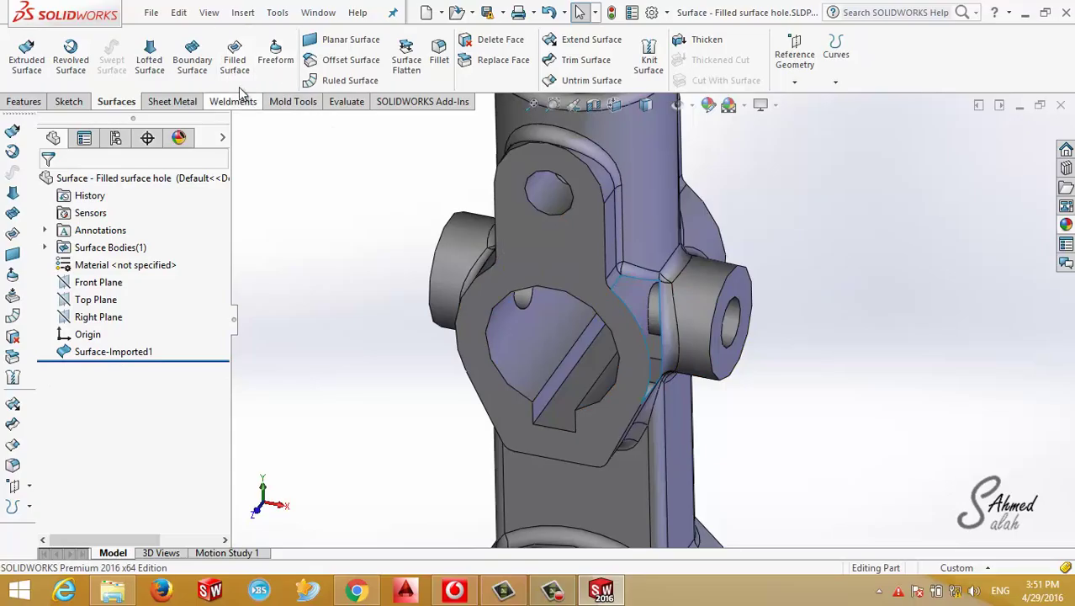
{"action": "left_click", "coordinate": [235, 60]}
{"action": "scroll", "coordinate": [599, 268], "scroll_direction": "down", "scroll_amount": 2}
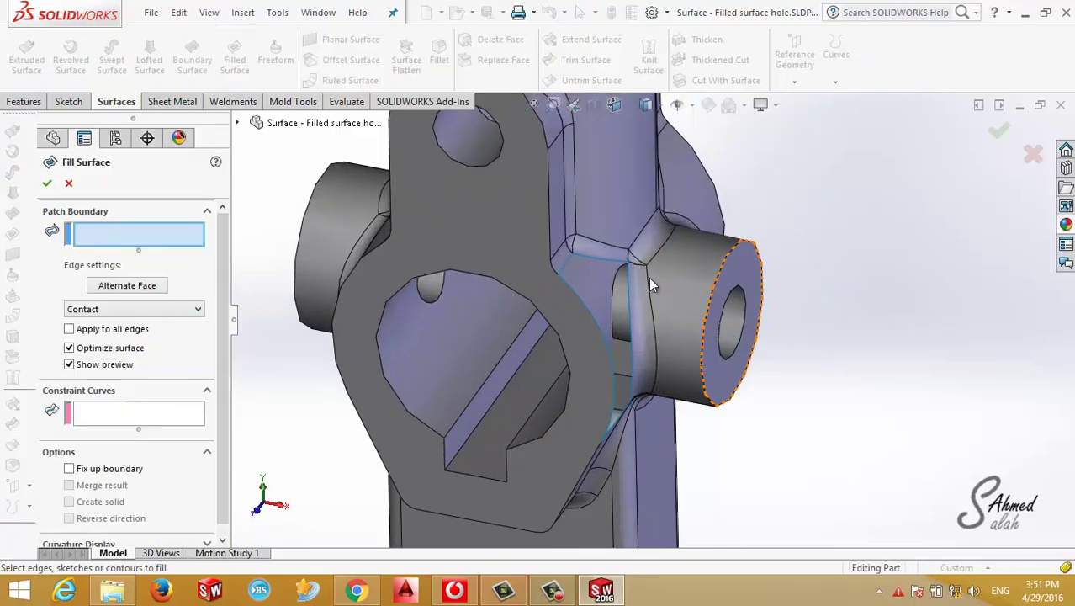
{"action": "scroll", "coordinate": [598, 268], "scroll_direction": "down", "scroll_amount": 2}
{"action": "right_click", "coordinate": [600, 262]}
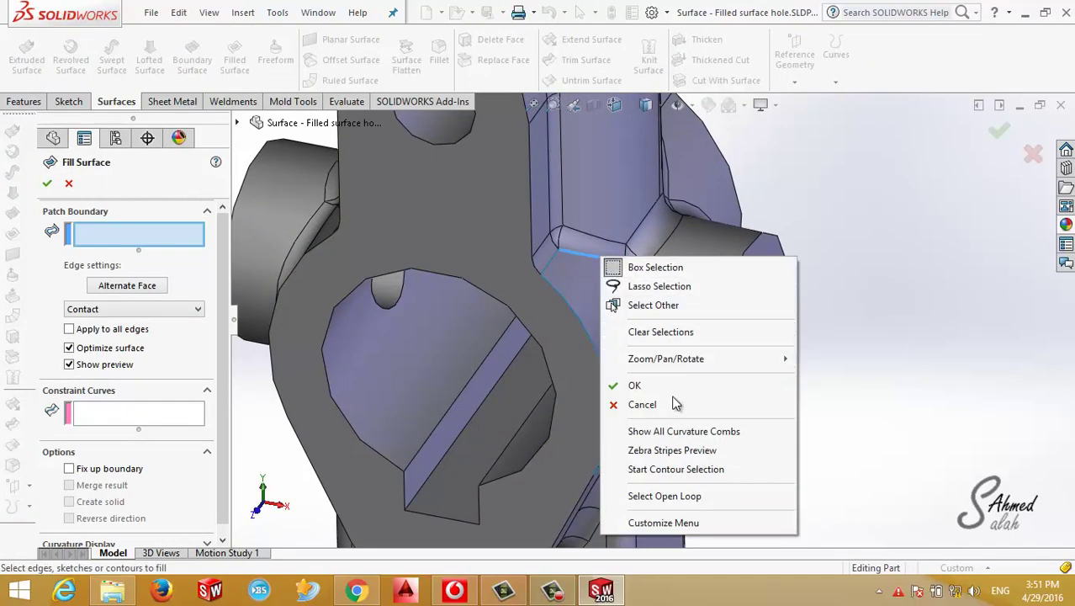
{"action": "left_click", "coordinate": [664, 496]}
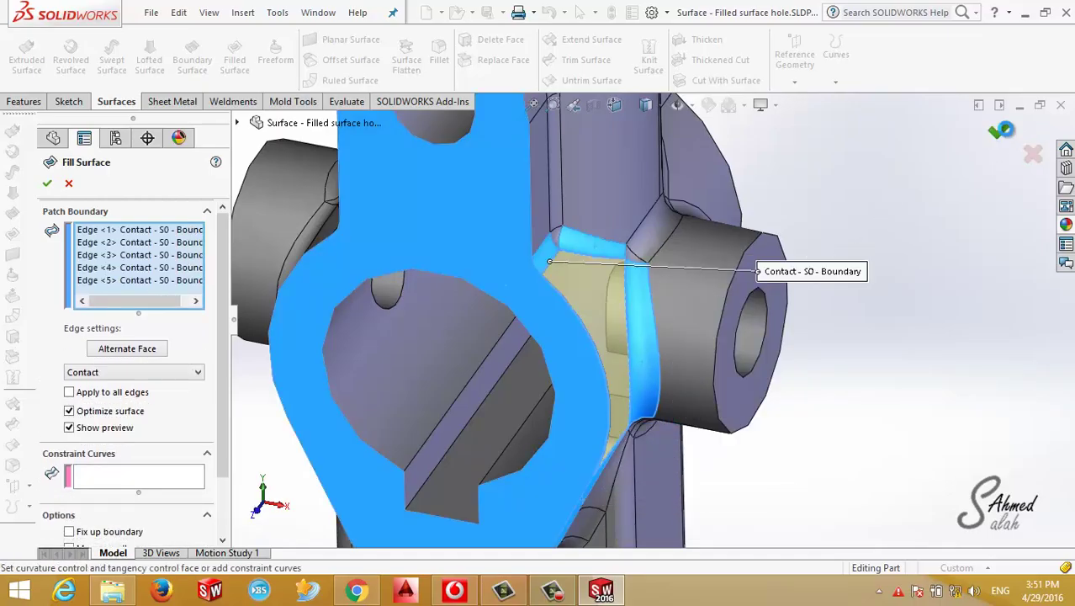
{"action": "left_click", "coordinate": [1000, 130]}
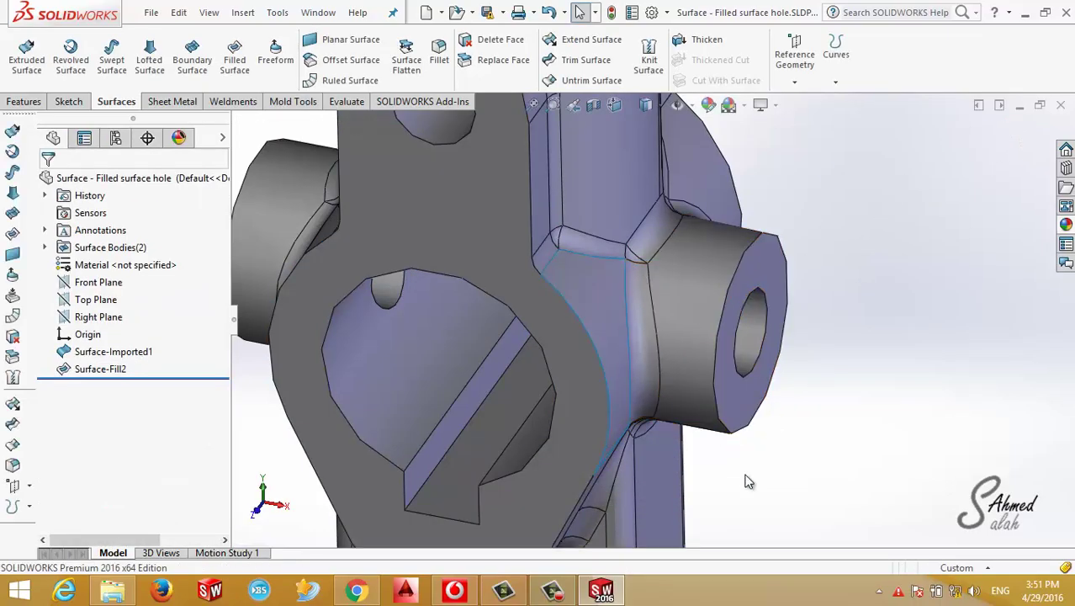